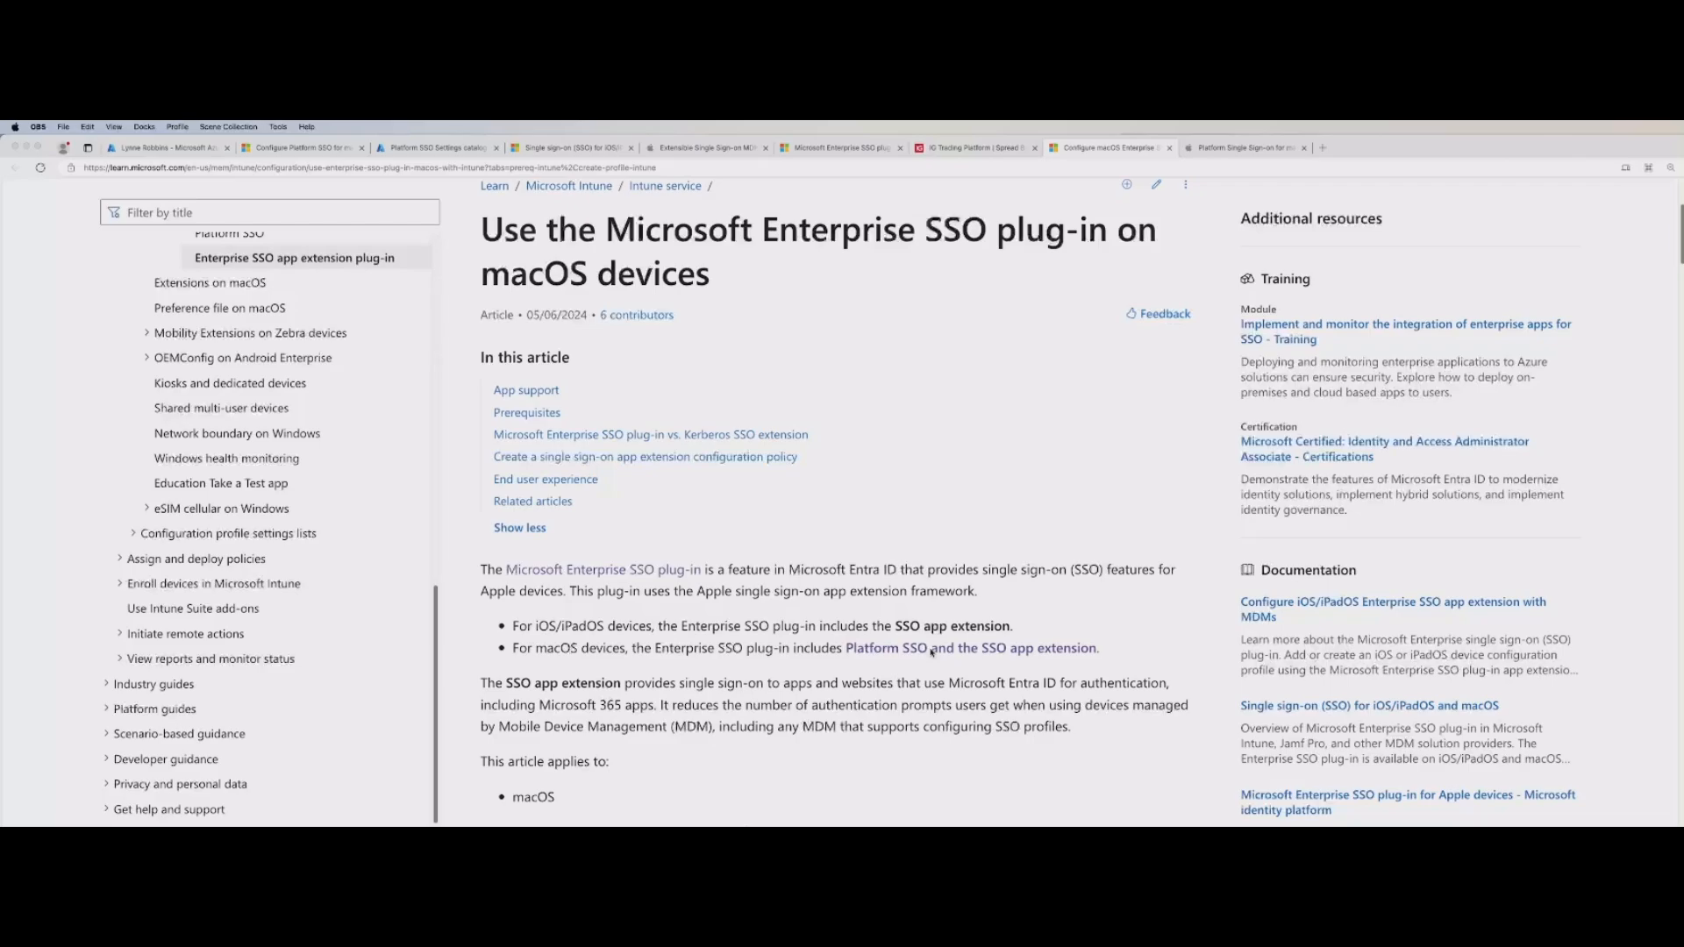
Step: Open the linked article on configuring Platform SSO for macOS devices and read its prerequisites and supported browsers
{"action": "left_click", "coordinate": [931, 650]}
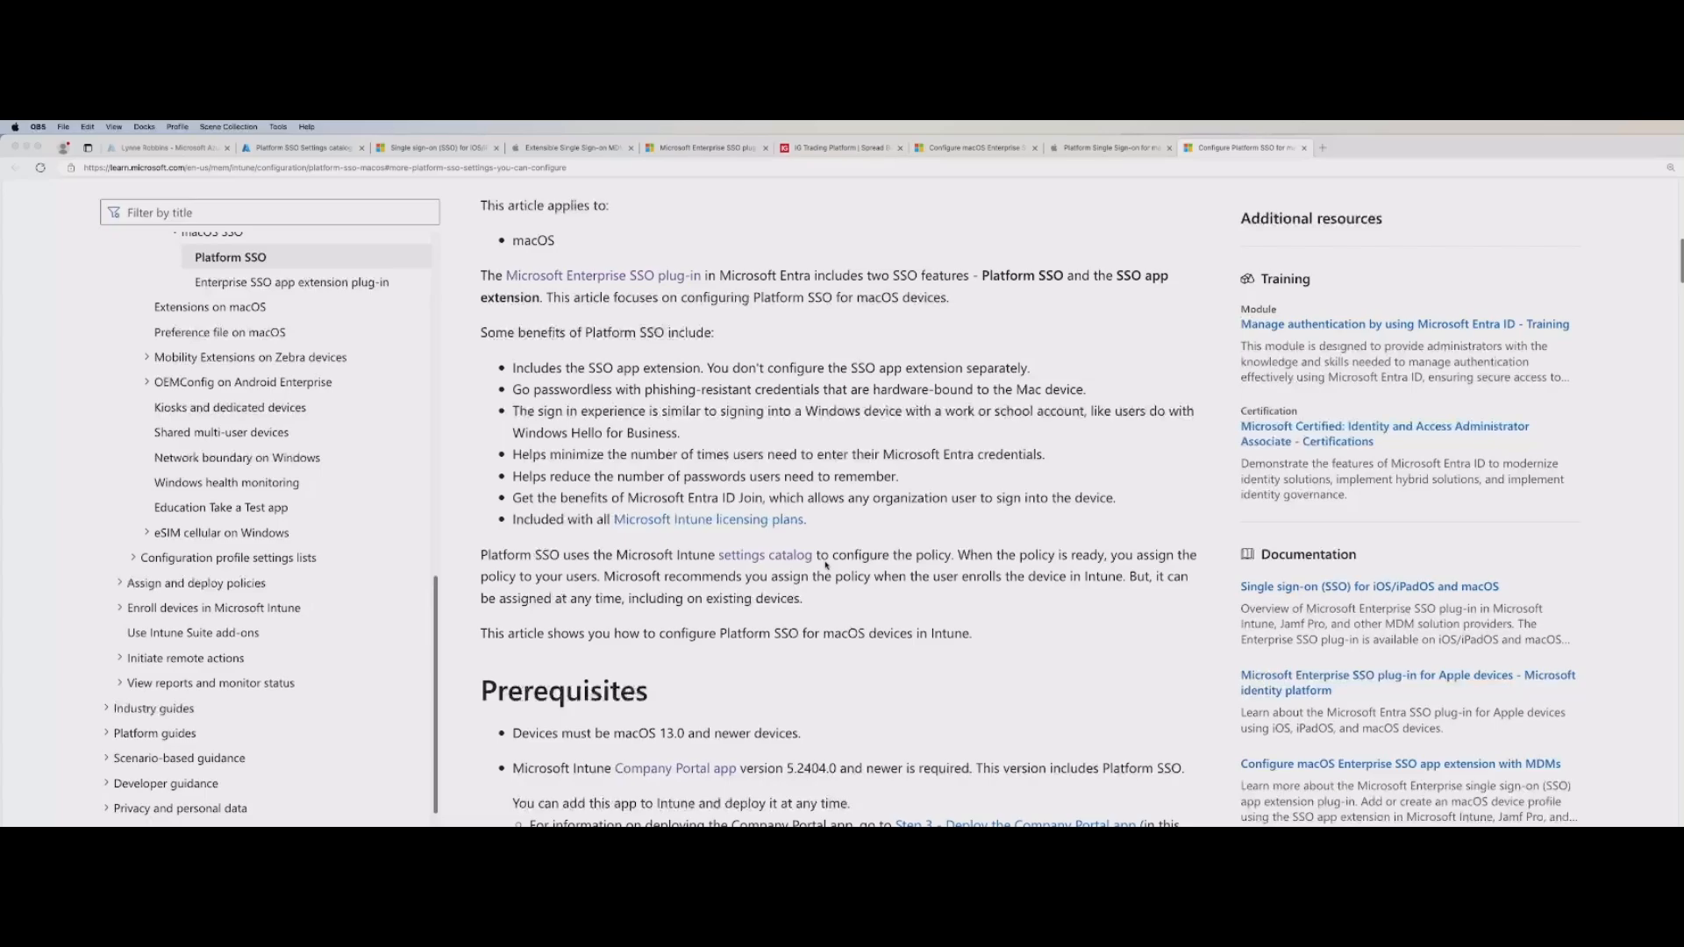
{"action": "scroll", "coordinate": [825, 565], "scroll_direction": "down", "scroll_amount": 5}
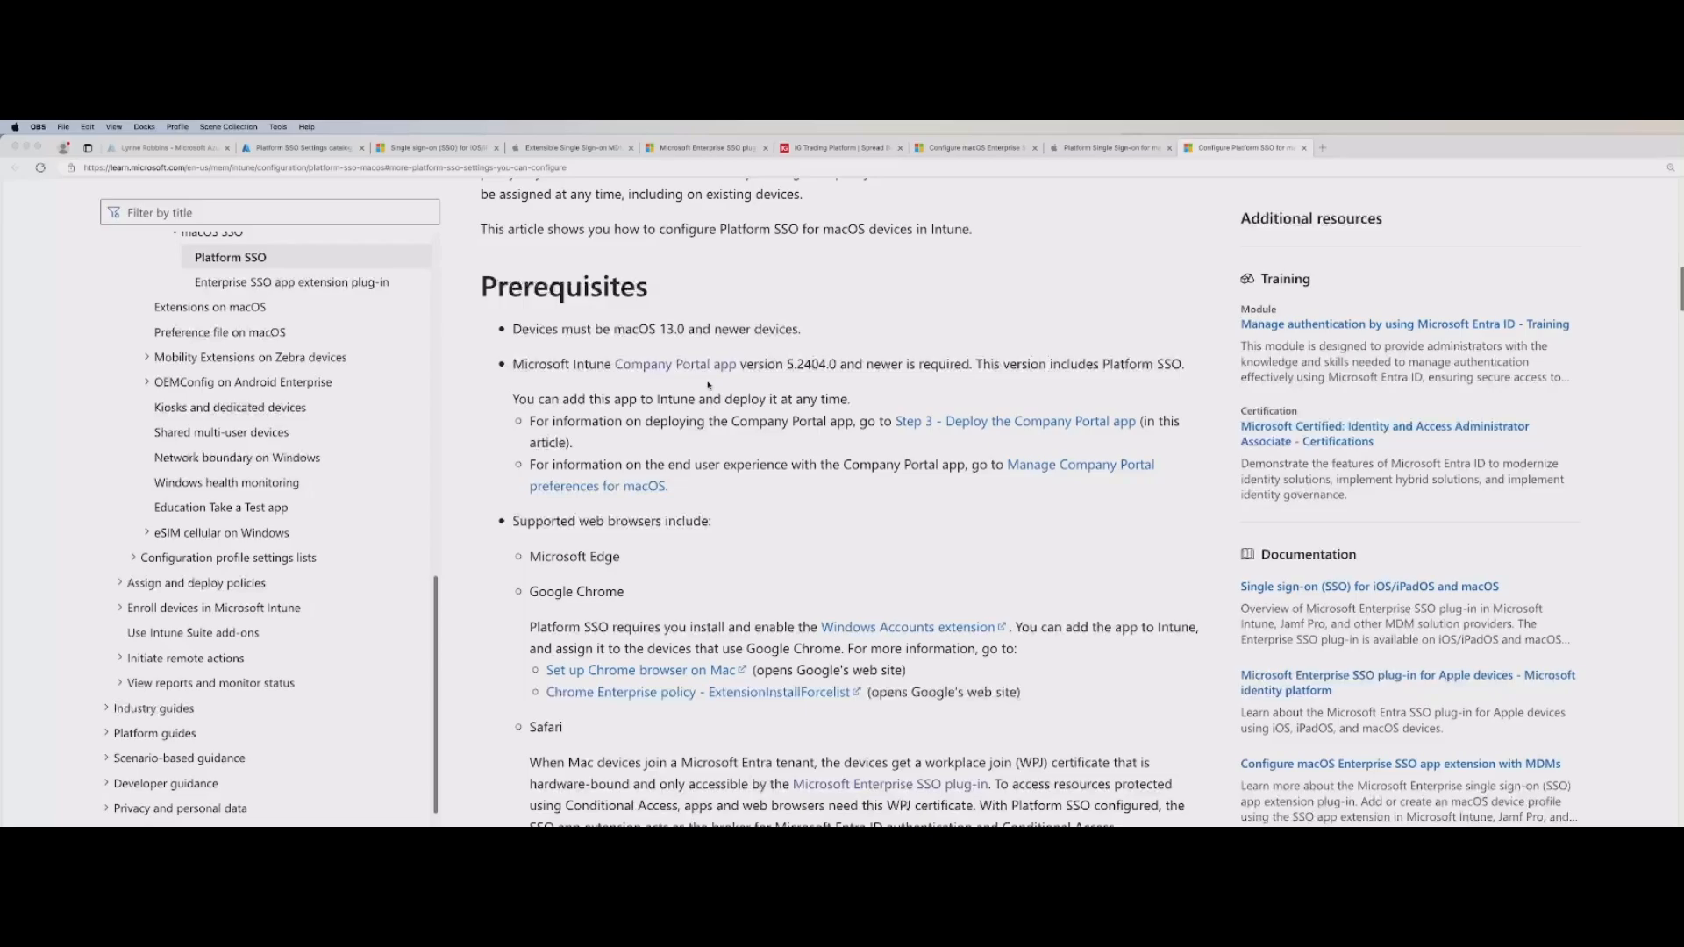
{"action": "scroll", "coordinate": [602, 413], "scroll_direction": "down", "scroll_amount": 5}
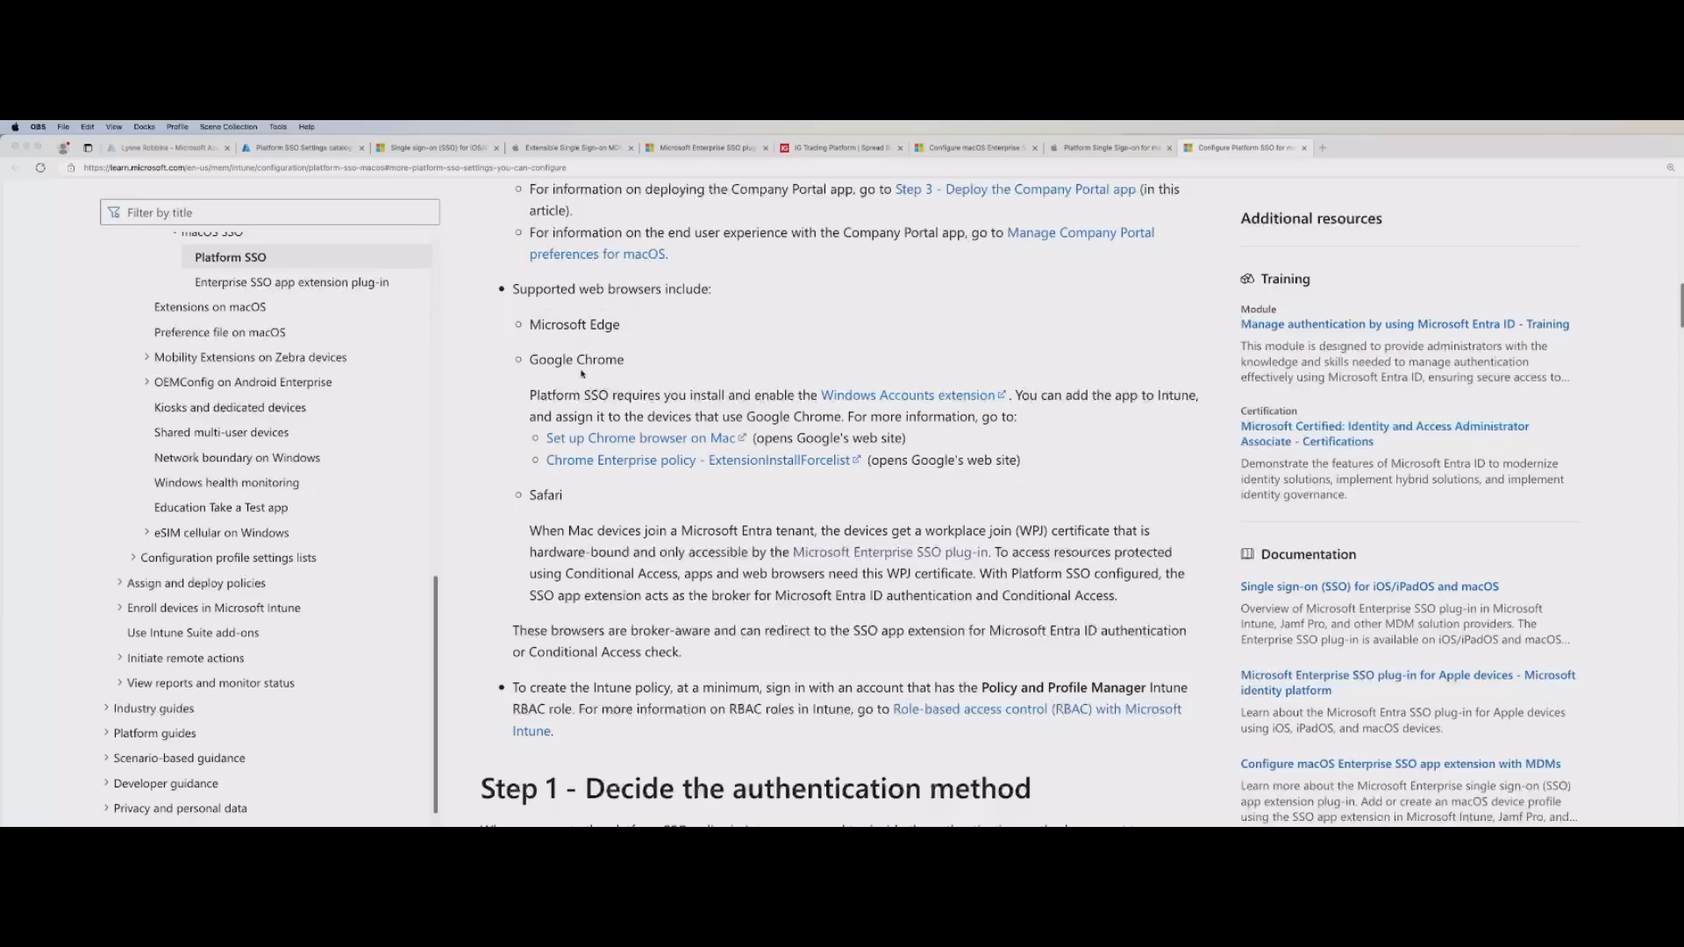
{"action": "scroll", "coordinate": [658, 434], "scroll_direction": "down", "scroll_amount": 5}
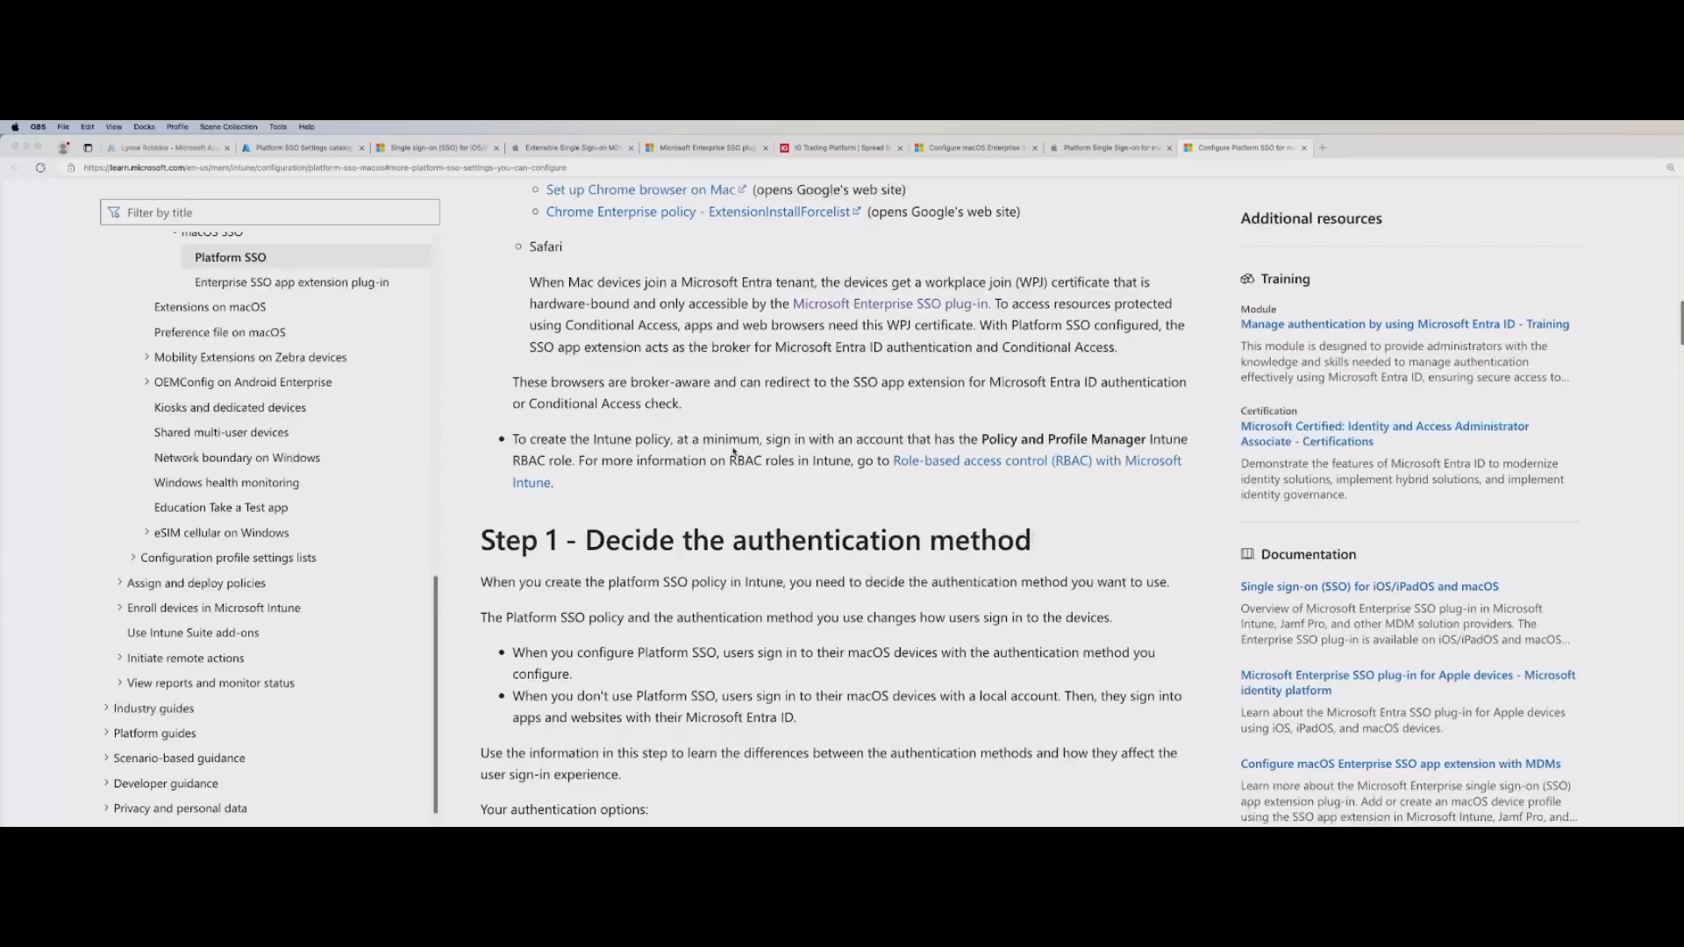
{"action": "scroll", "coordinate": [751, 452], "scroll_direction": "down", "scroll_amount": 1}
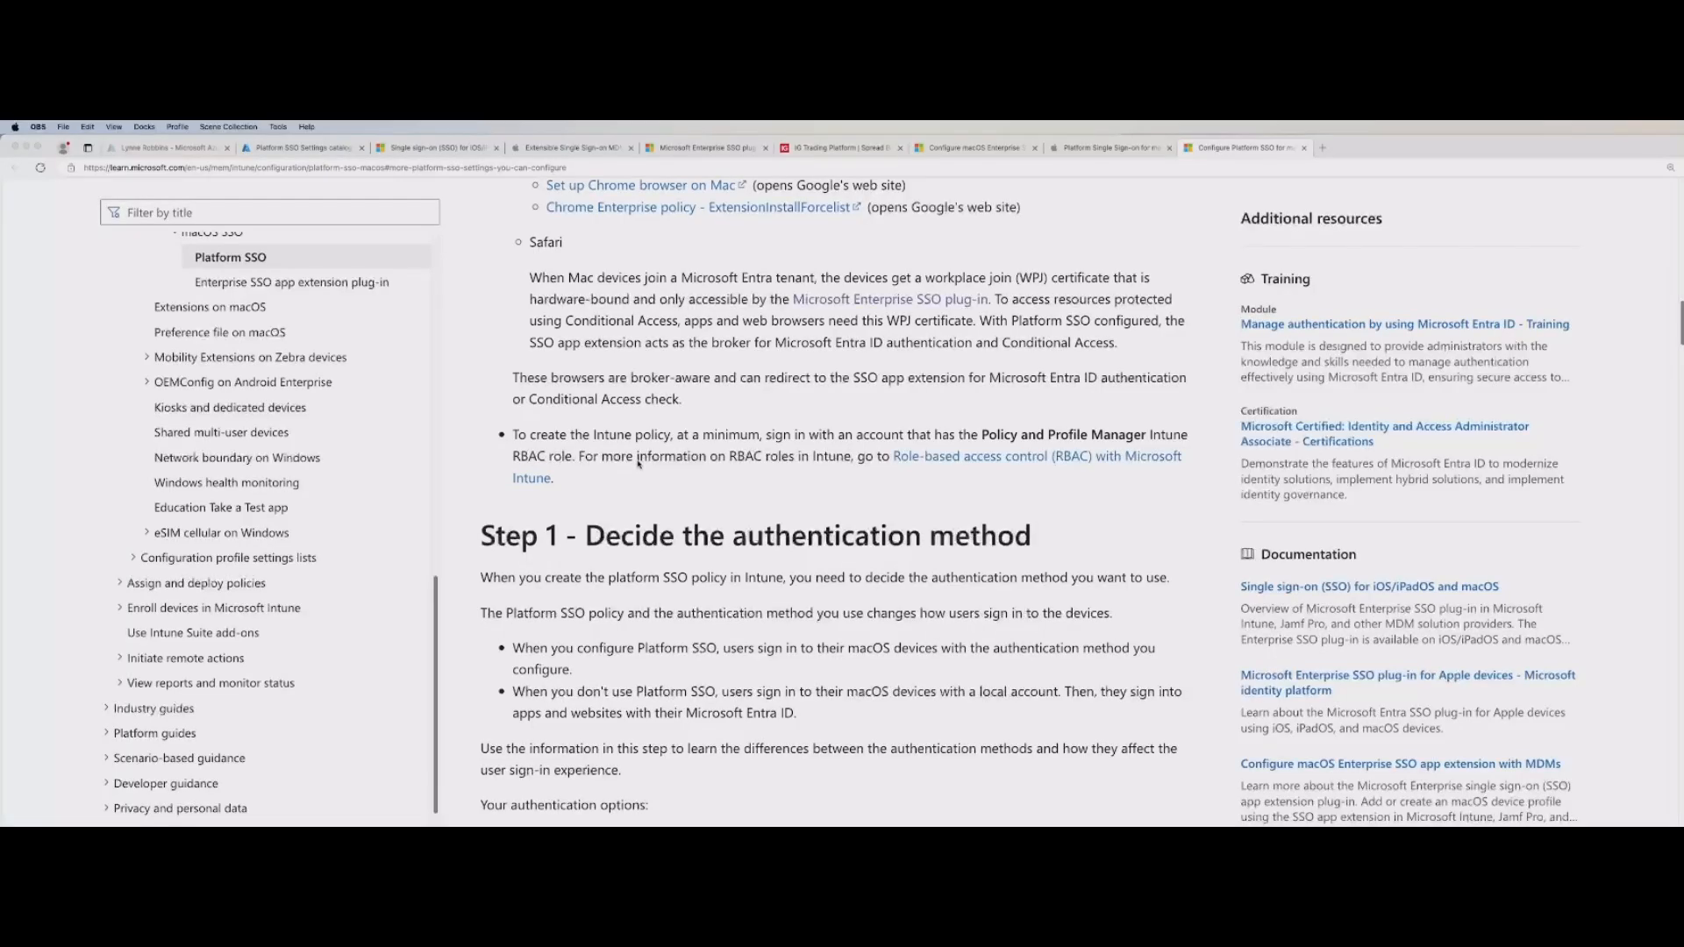
Step: Read the article's authentication method options: Secure Enclave, Password and Smart card, including the notes on Windows Hello for Business and FileVault disk encryption
{"action": "scroll", "coordinate": [638, 463], "scroll_direction": "down", "scroll_amount": 5}
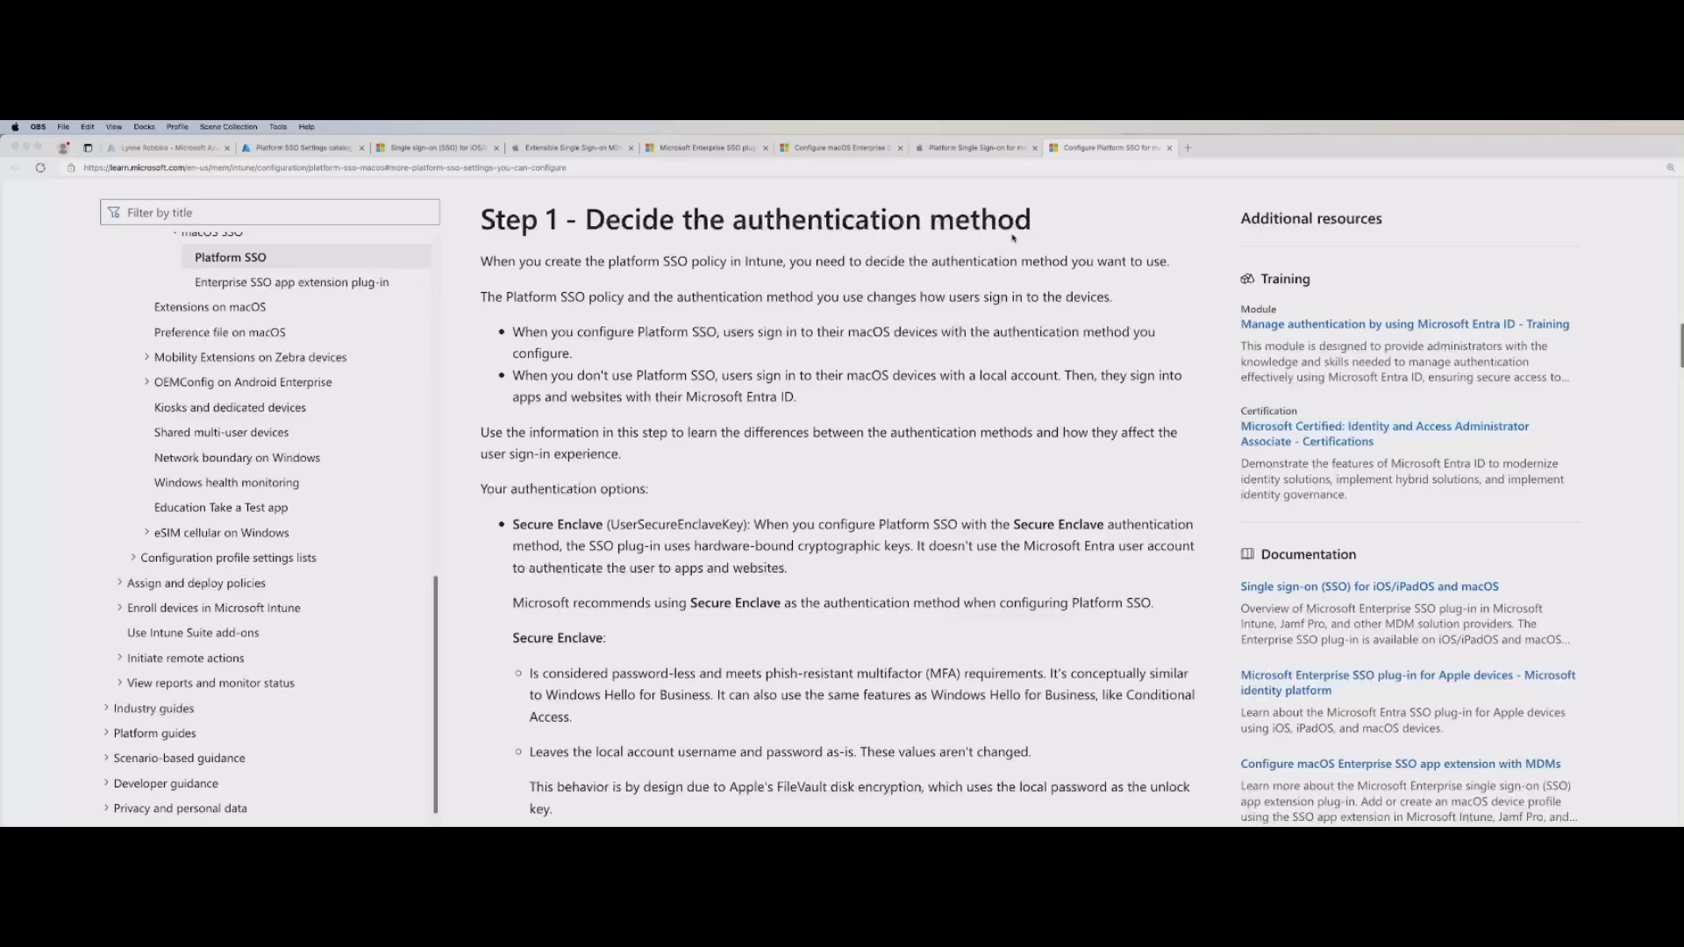
{"action": "scroll", "coordinate": [625, 392], "scroll_direction": "down", "scroll_amount": 4}
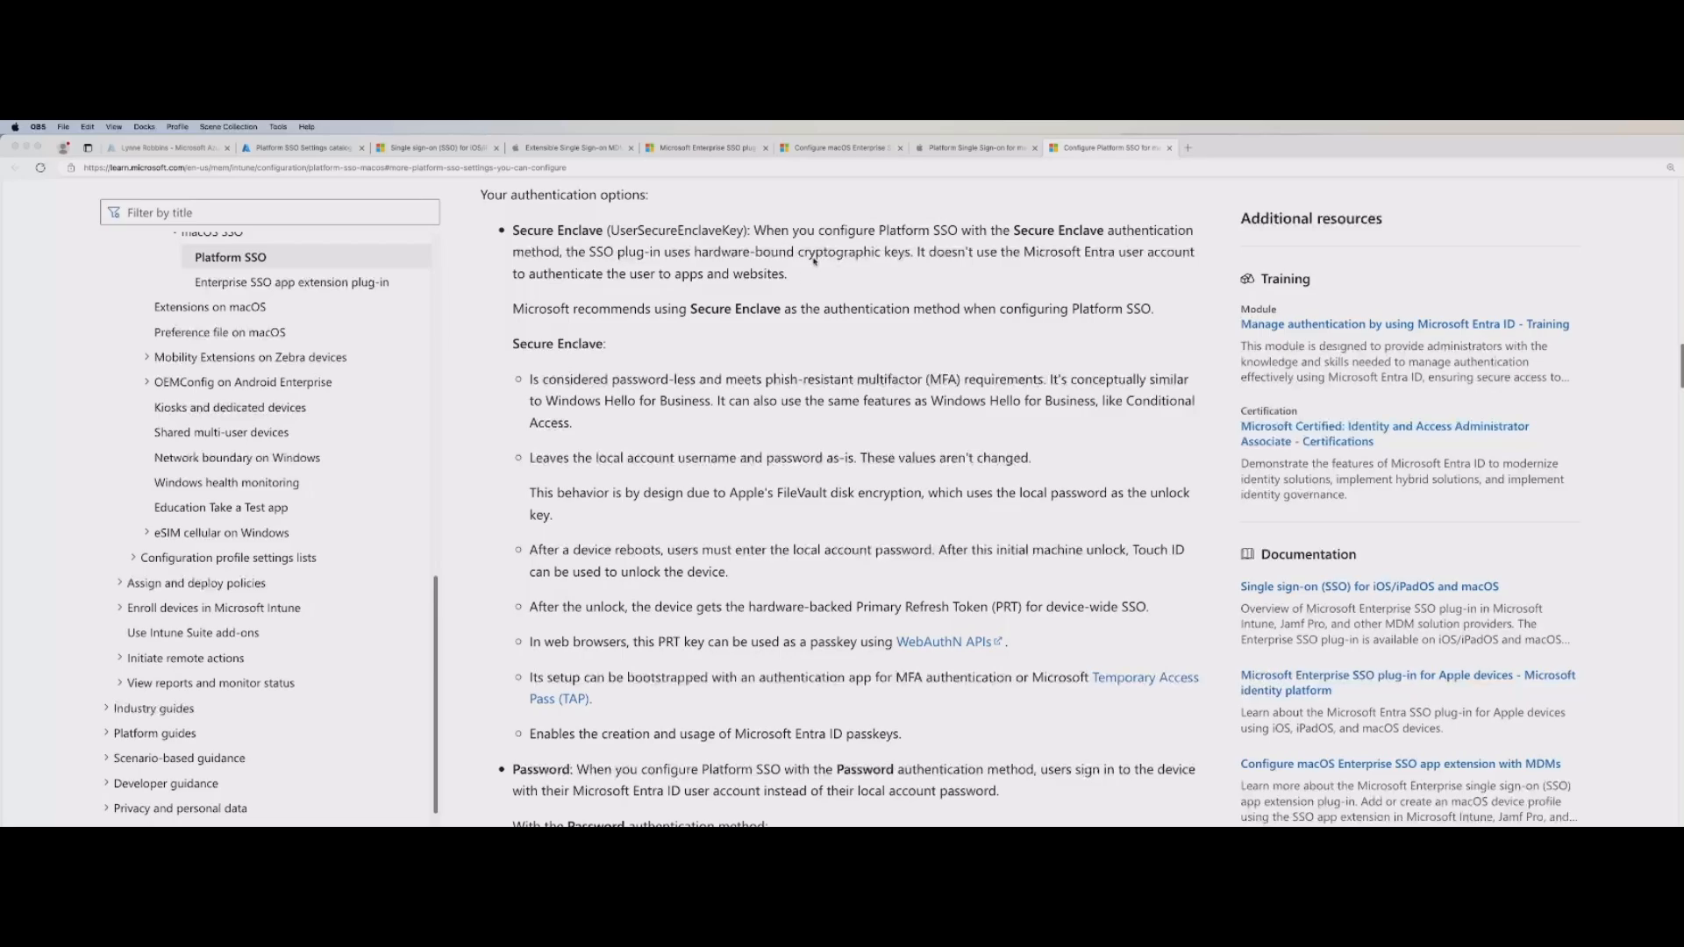
{"action": "left_click", "coordinate": [679, 402]}
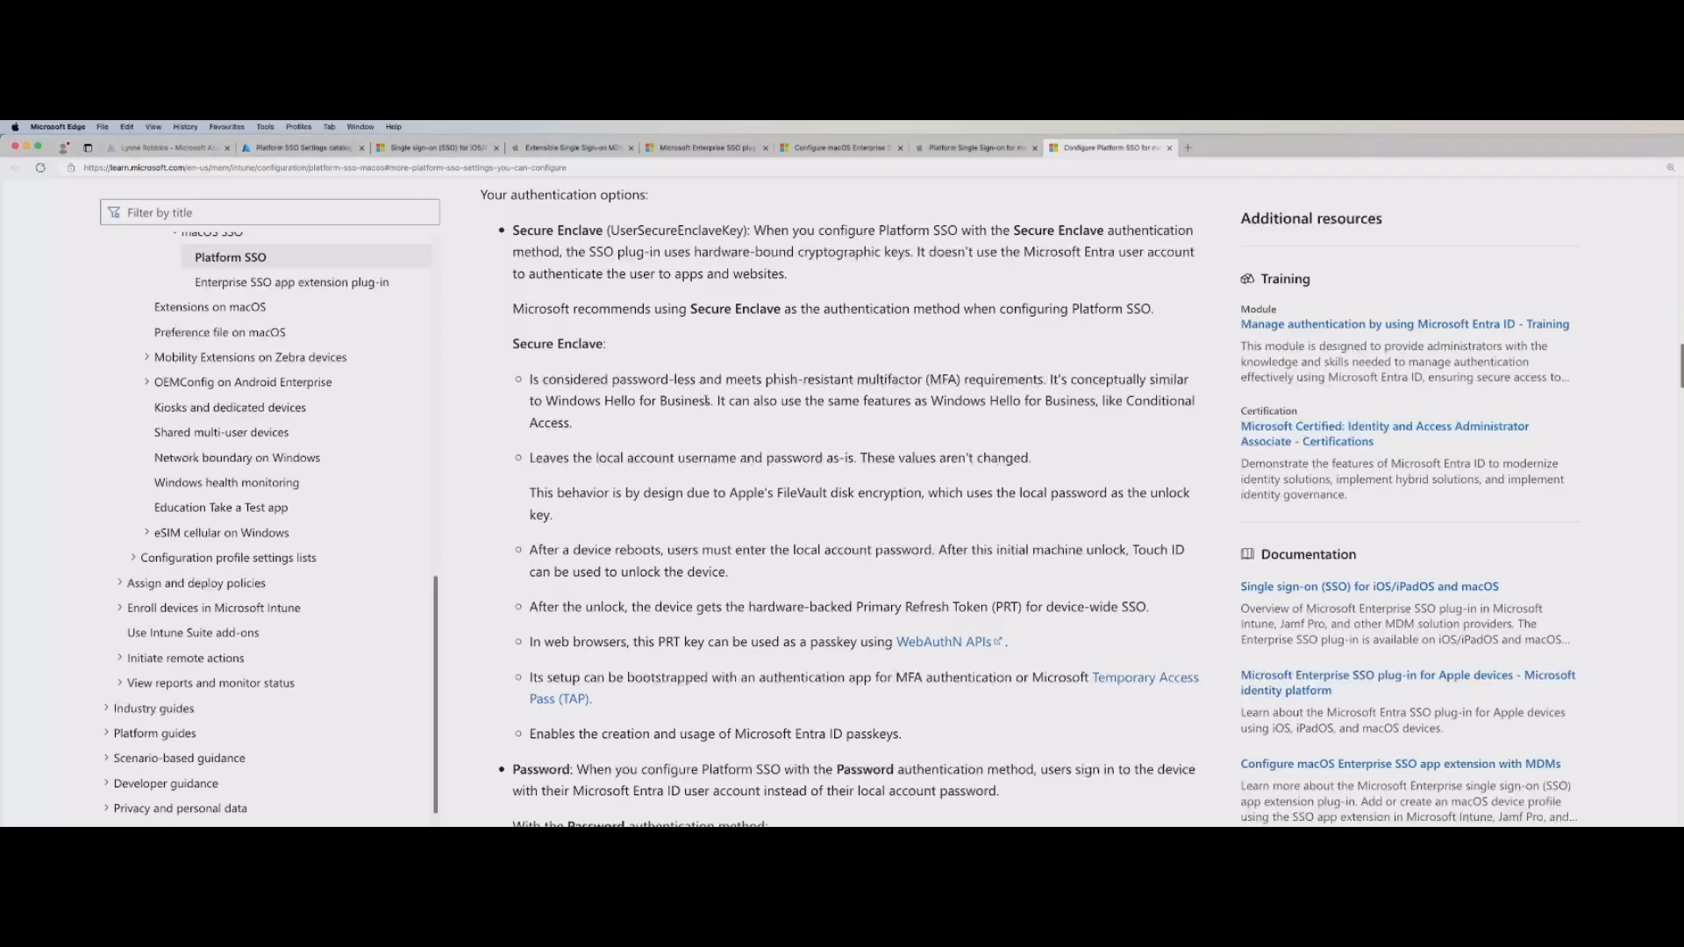
{"action": "left_click_drag", "start_coordinate": [710, 400], "coordinate": [545, 402]}
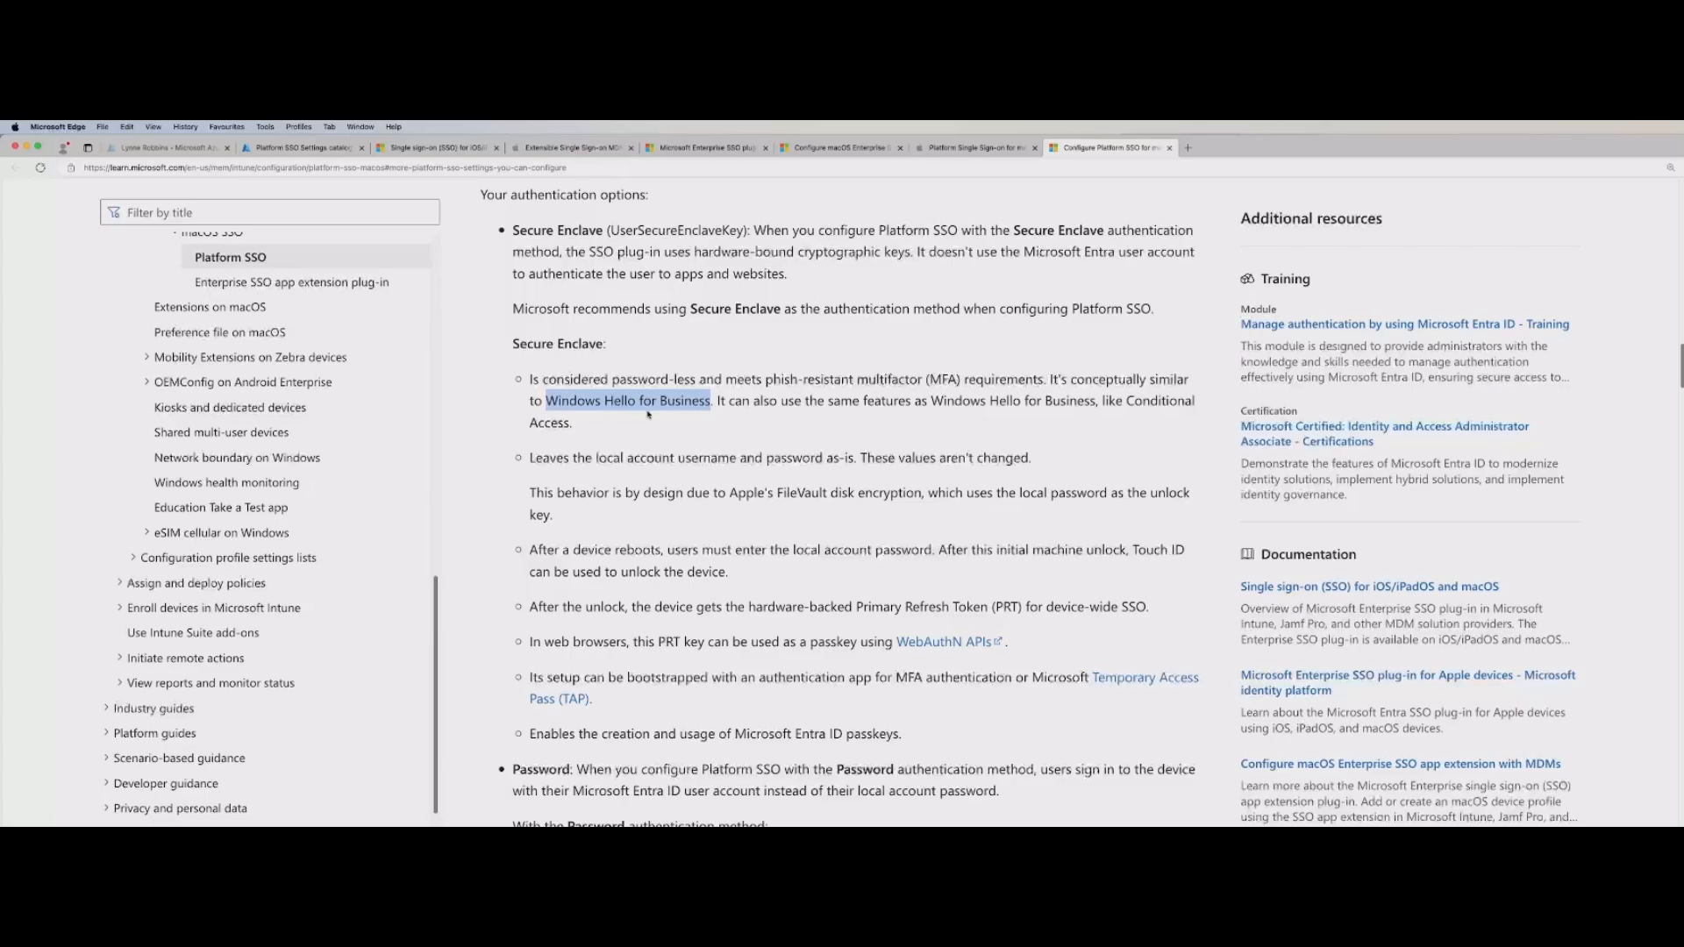
{"action": "scroll", "coordinate": [647, 409], "scroll_direction": "down", "scroll_amount": 5}
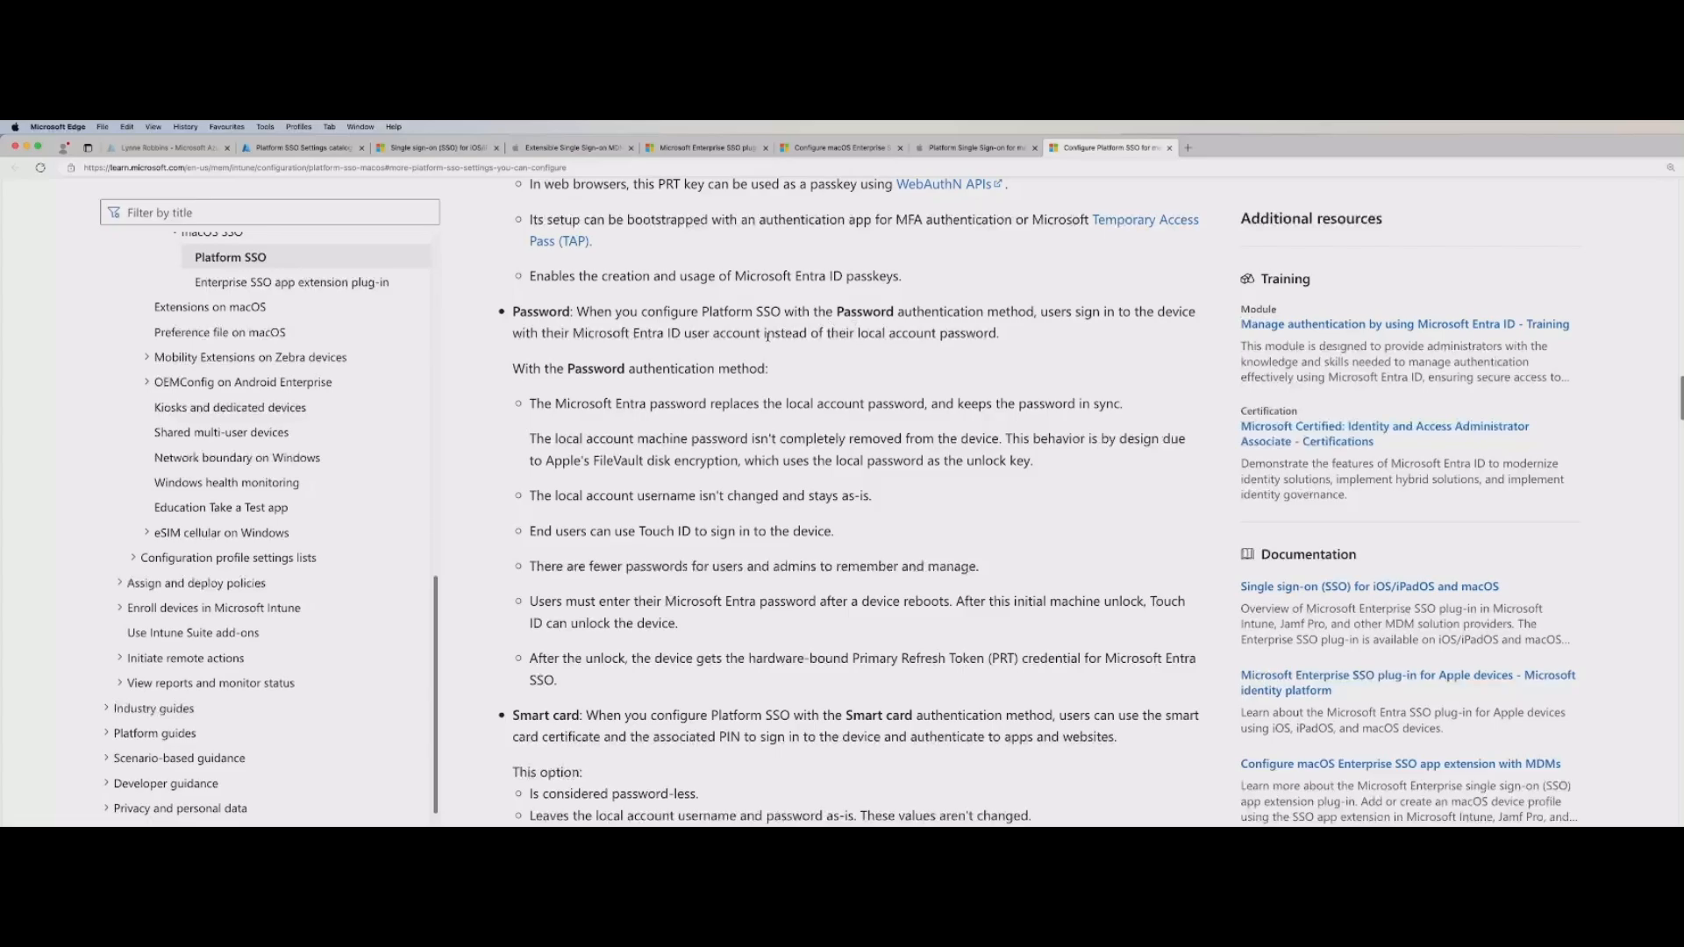
{"action": "scroll", "coordinate": [768, 336], "scroll_direction": "down", "scroll_amount": 1}
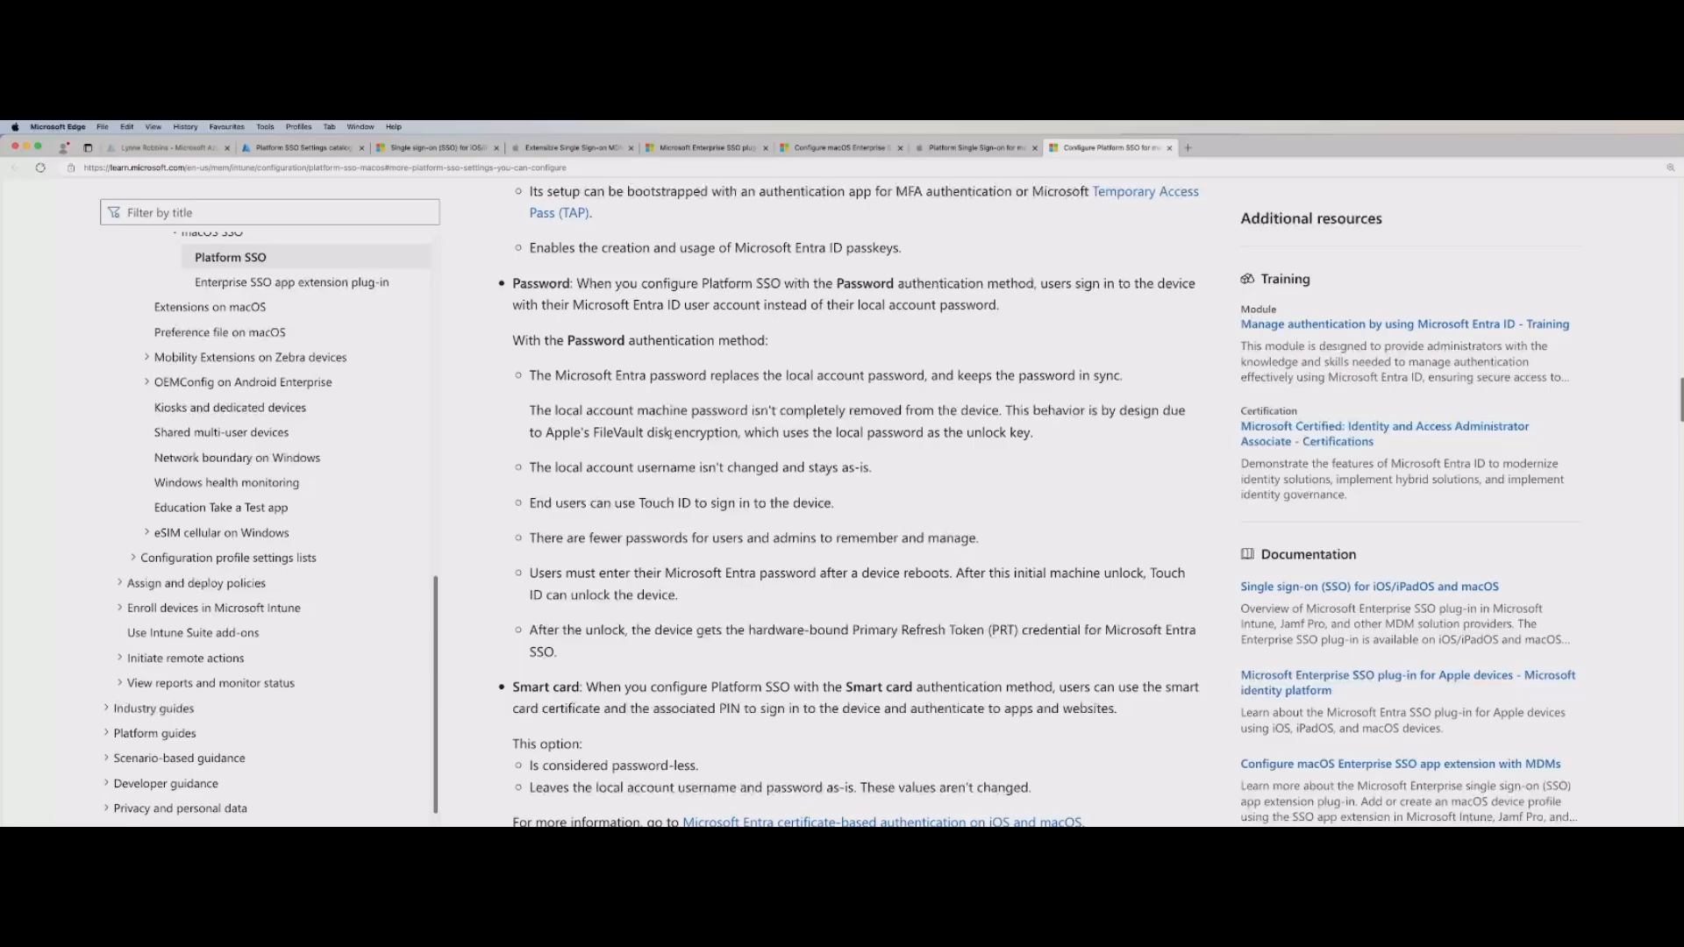
{"action": "left_click_drag", "start_coordinate": [739, 432], "coordinate": [545, 433]}
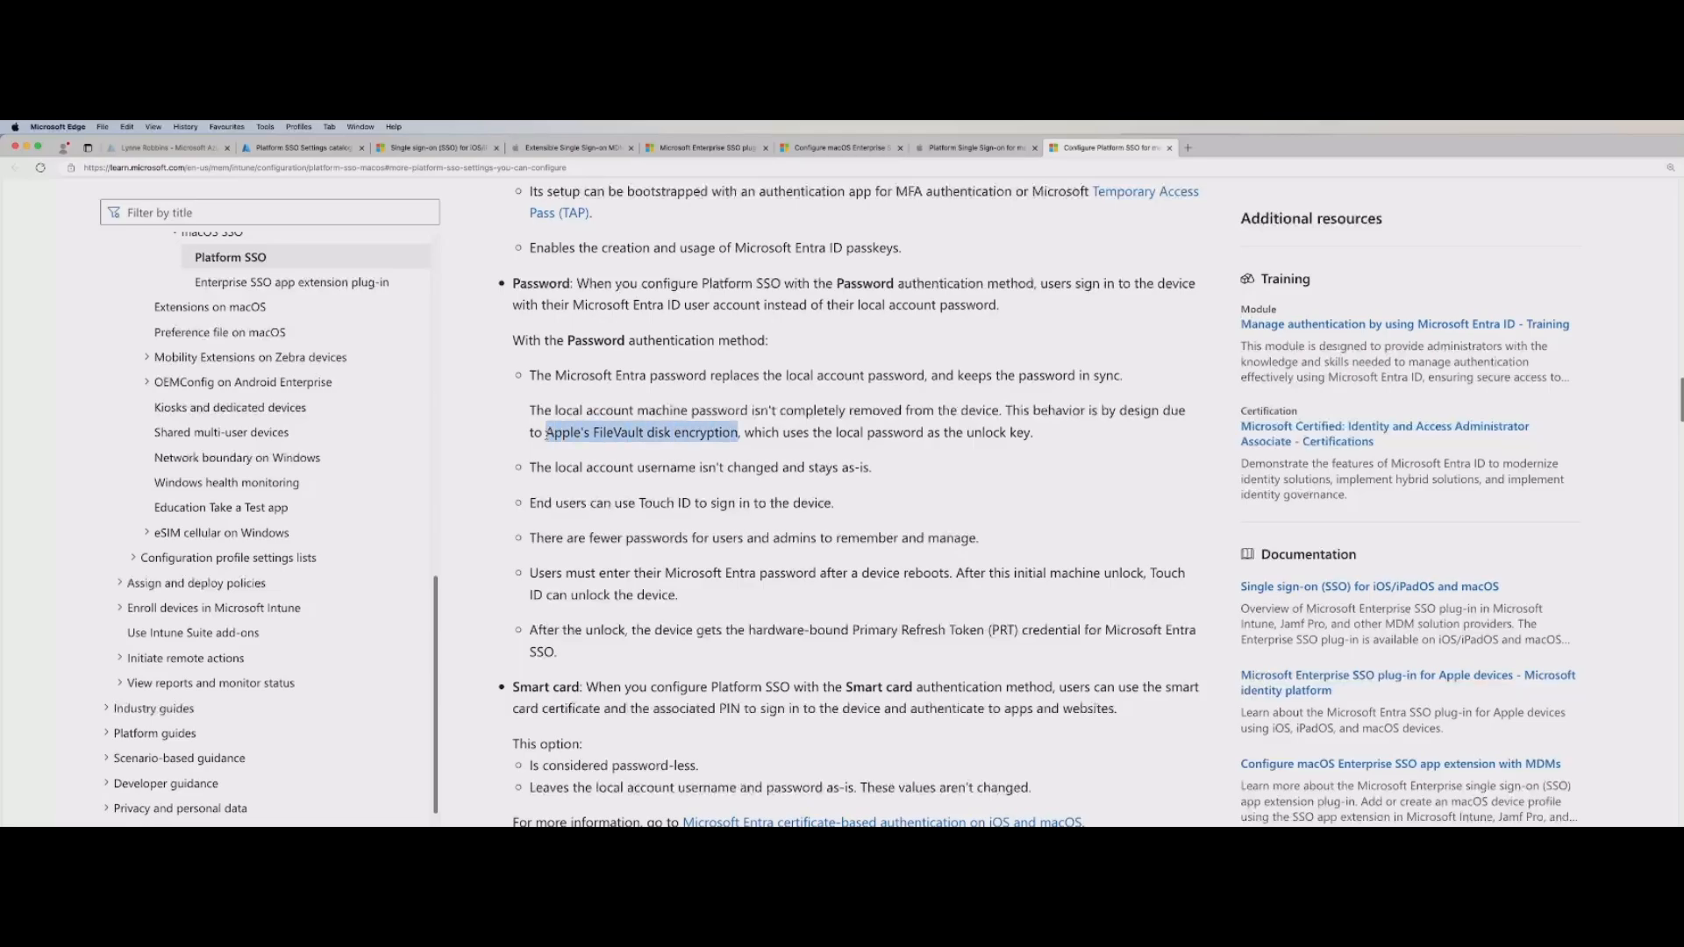
{"action": "left_click", "coordinate": [678, 489]}
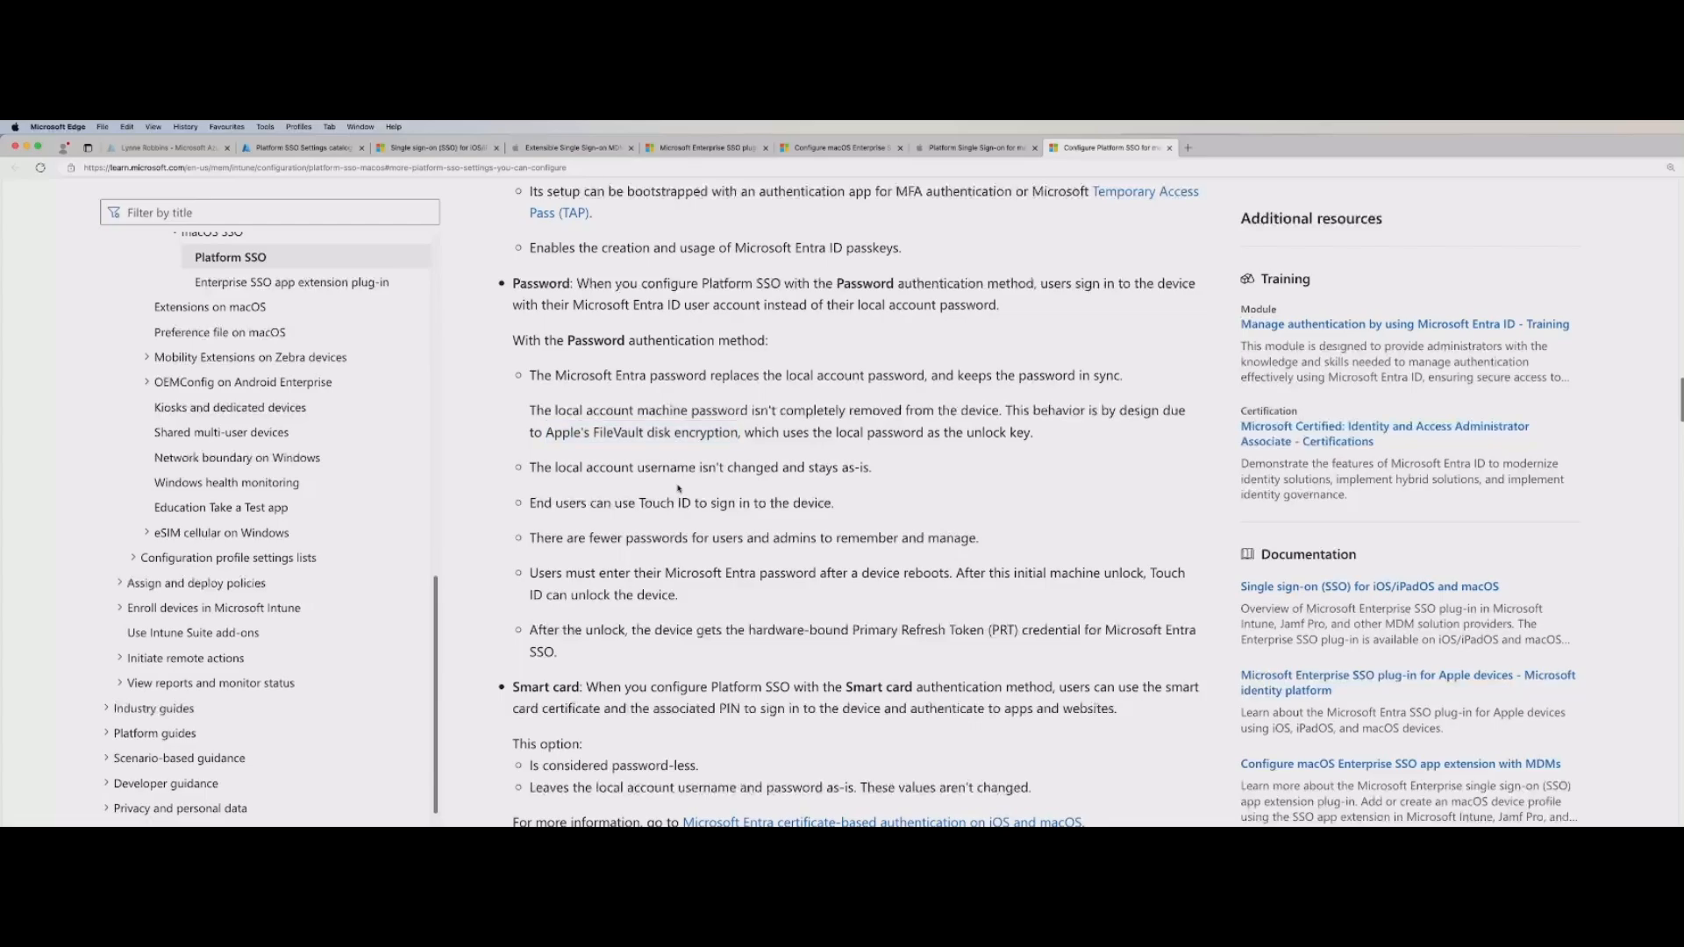
{"action": "scroll", "coordinate": [772, 491], "scroll_direction": "down", "scroll_amount": 5}
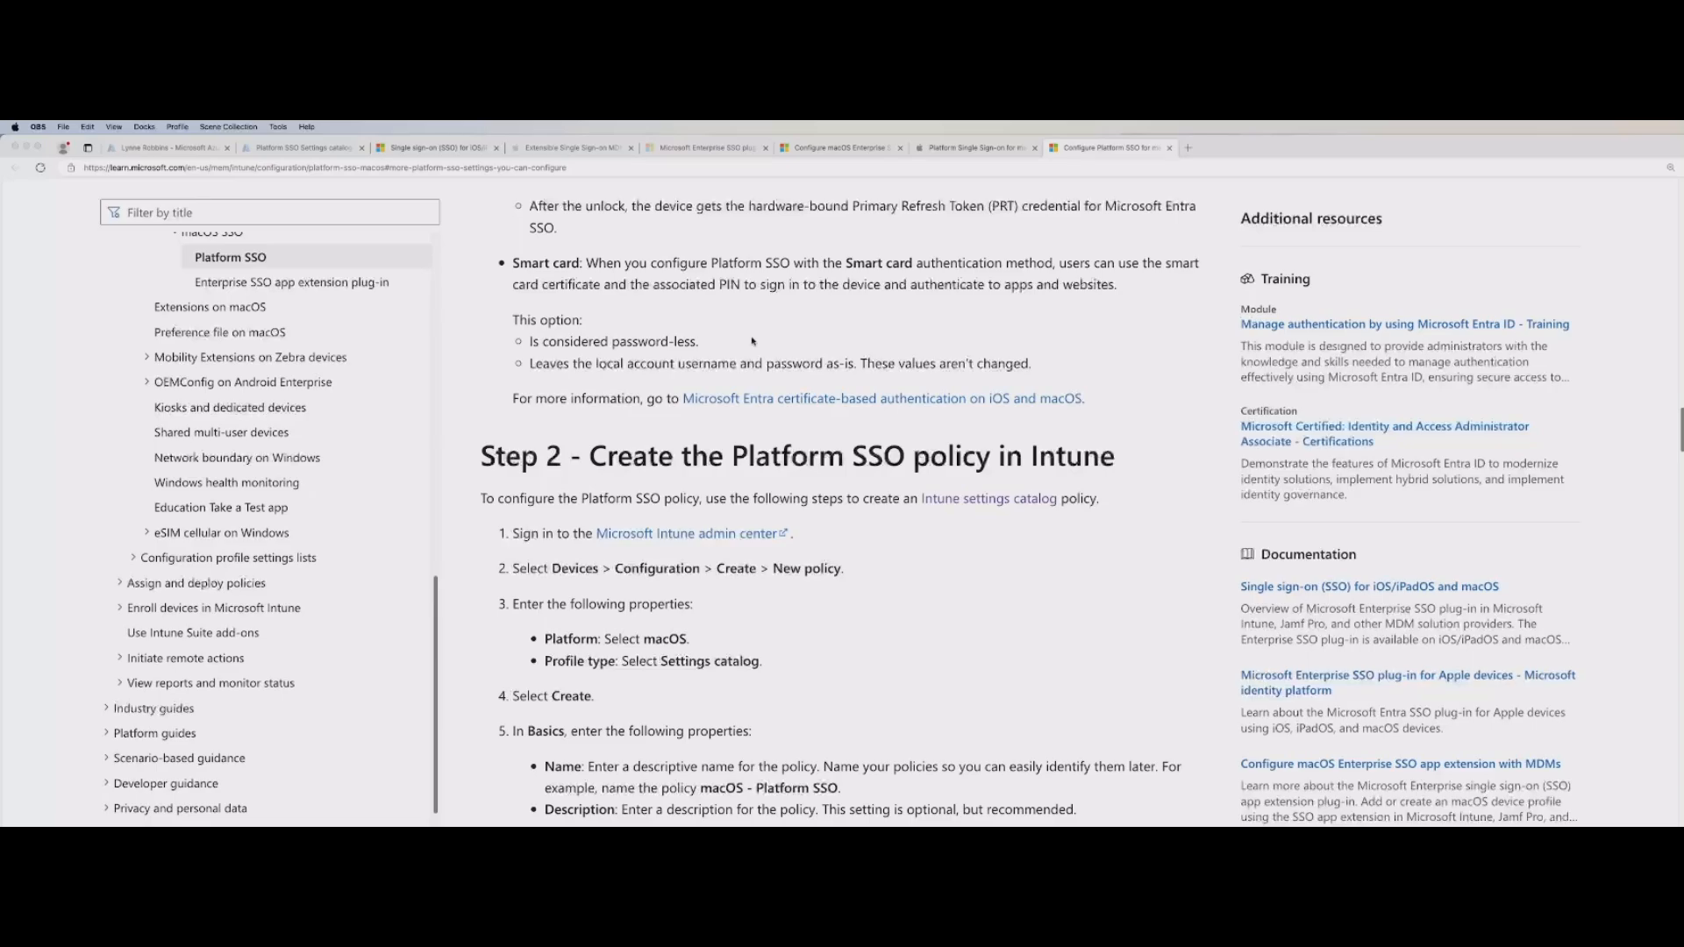
Step: Switch to Apple's Platform Single Sign-on guide and read the additional Platform SSO features in macOS 14
{"action": "key", "text": "ctrl+shift+Tab"}
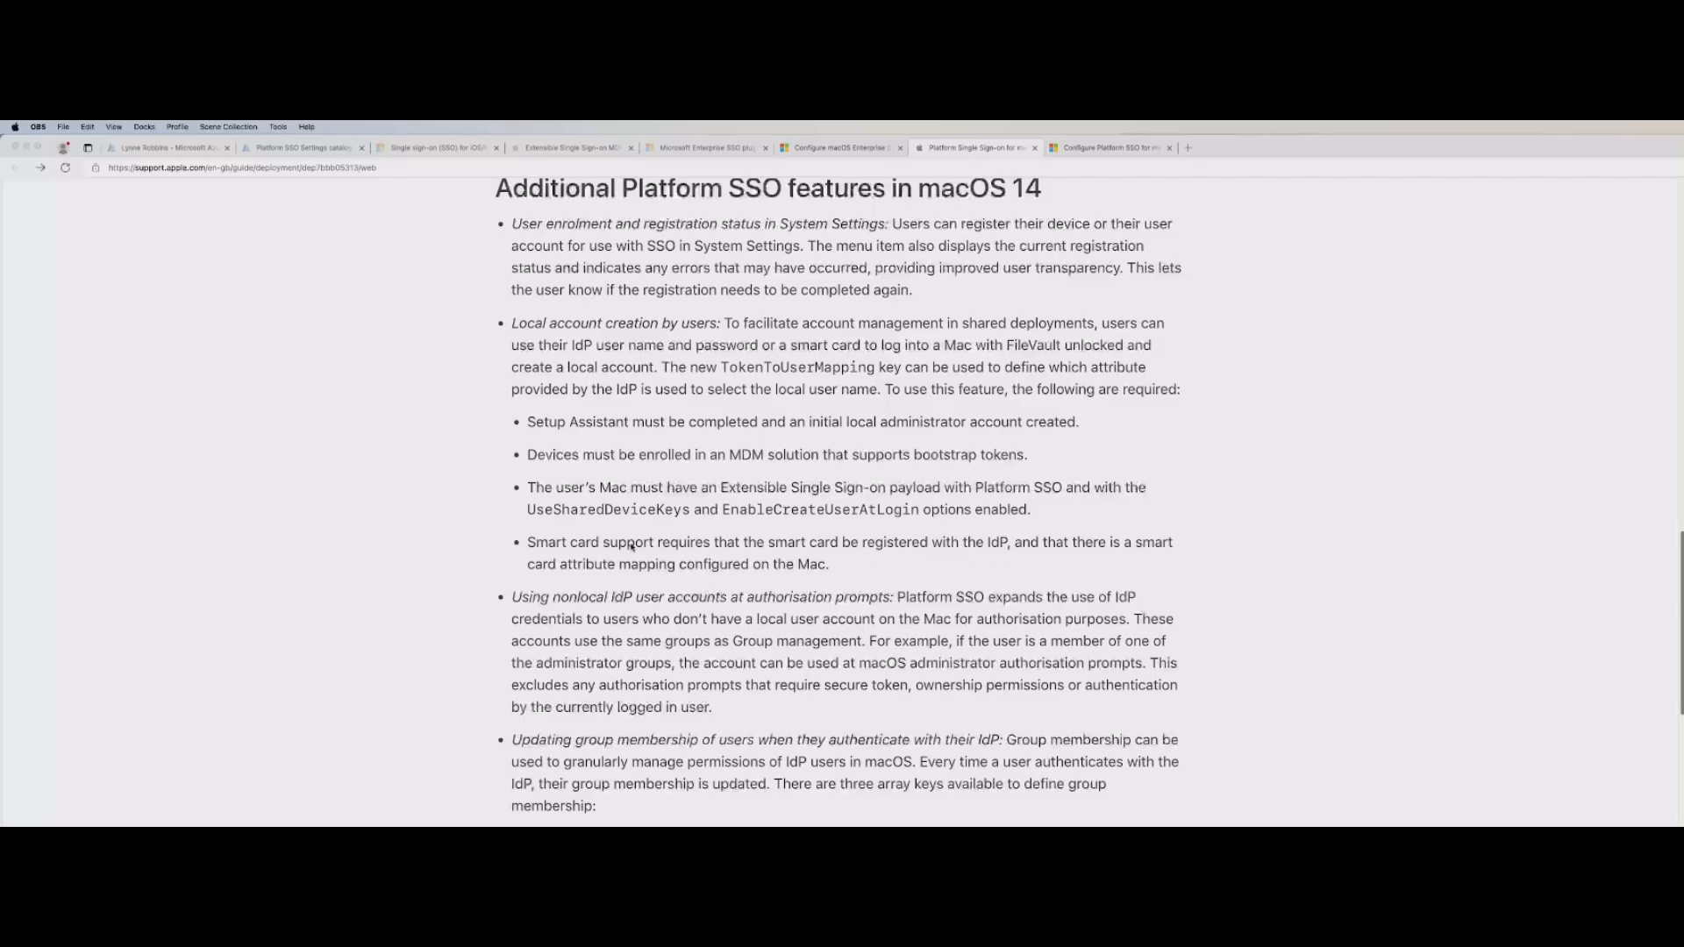
{"action": "scroll", "coordinate": [606, 546], "scroll_direction": "down", "scroll_amount": 4}
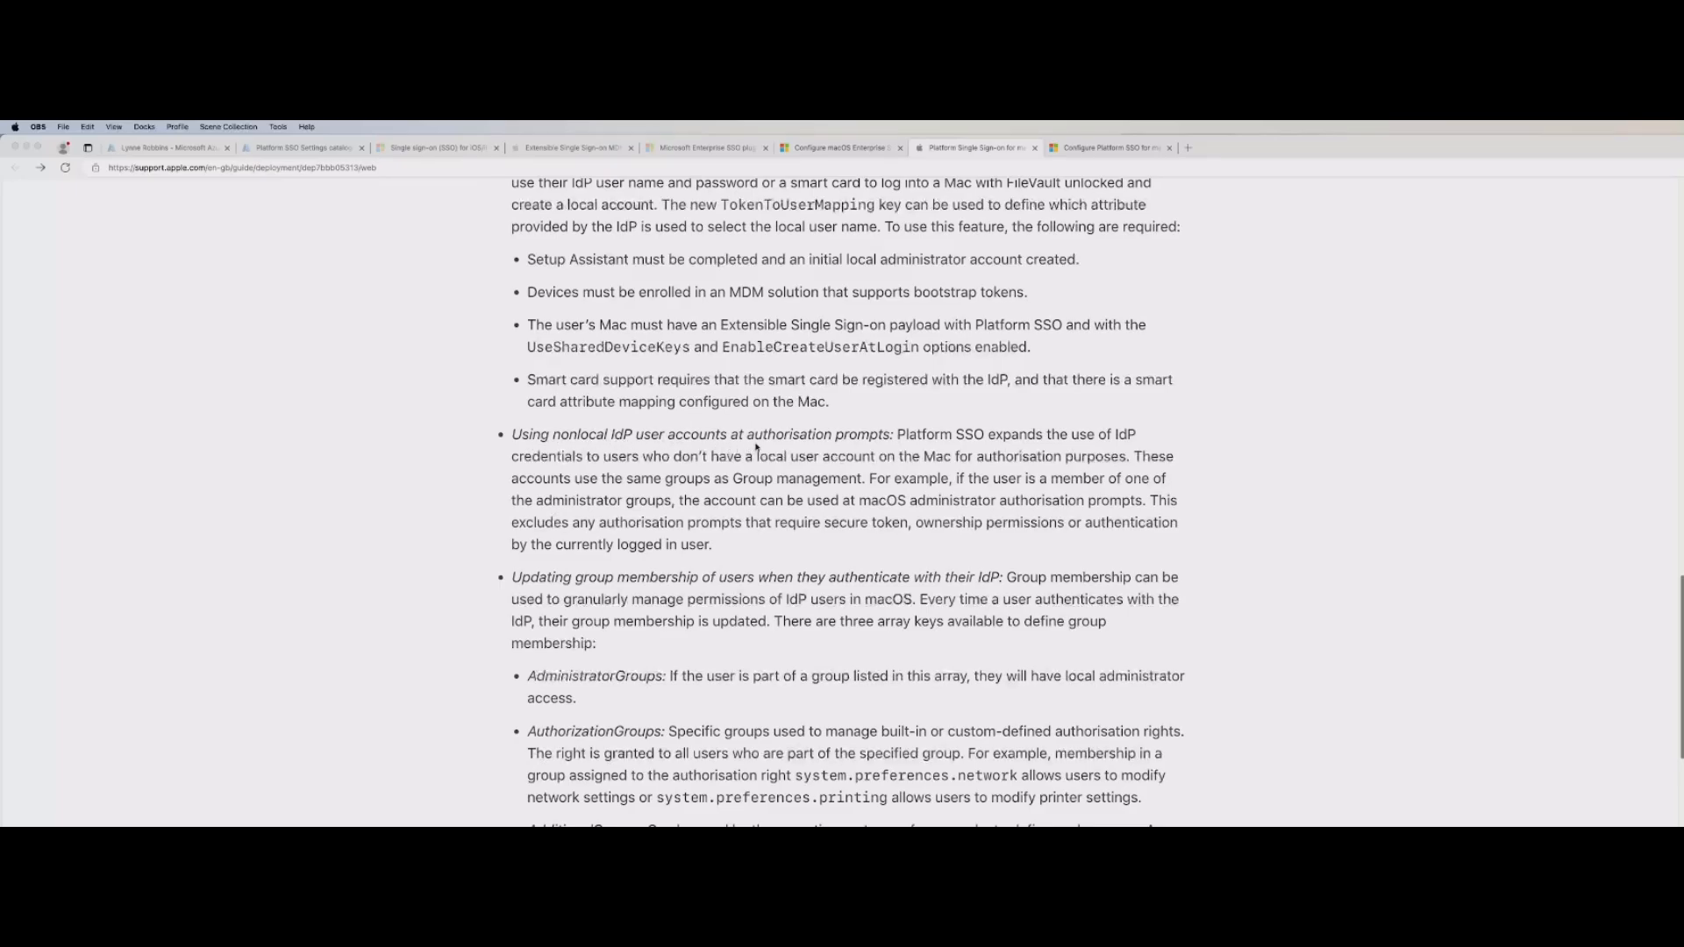
{"action": "scroll", "coordinate": [773, 462], "scroll_direction": "down", "scroll_amount": 4}
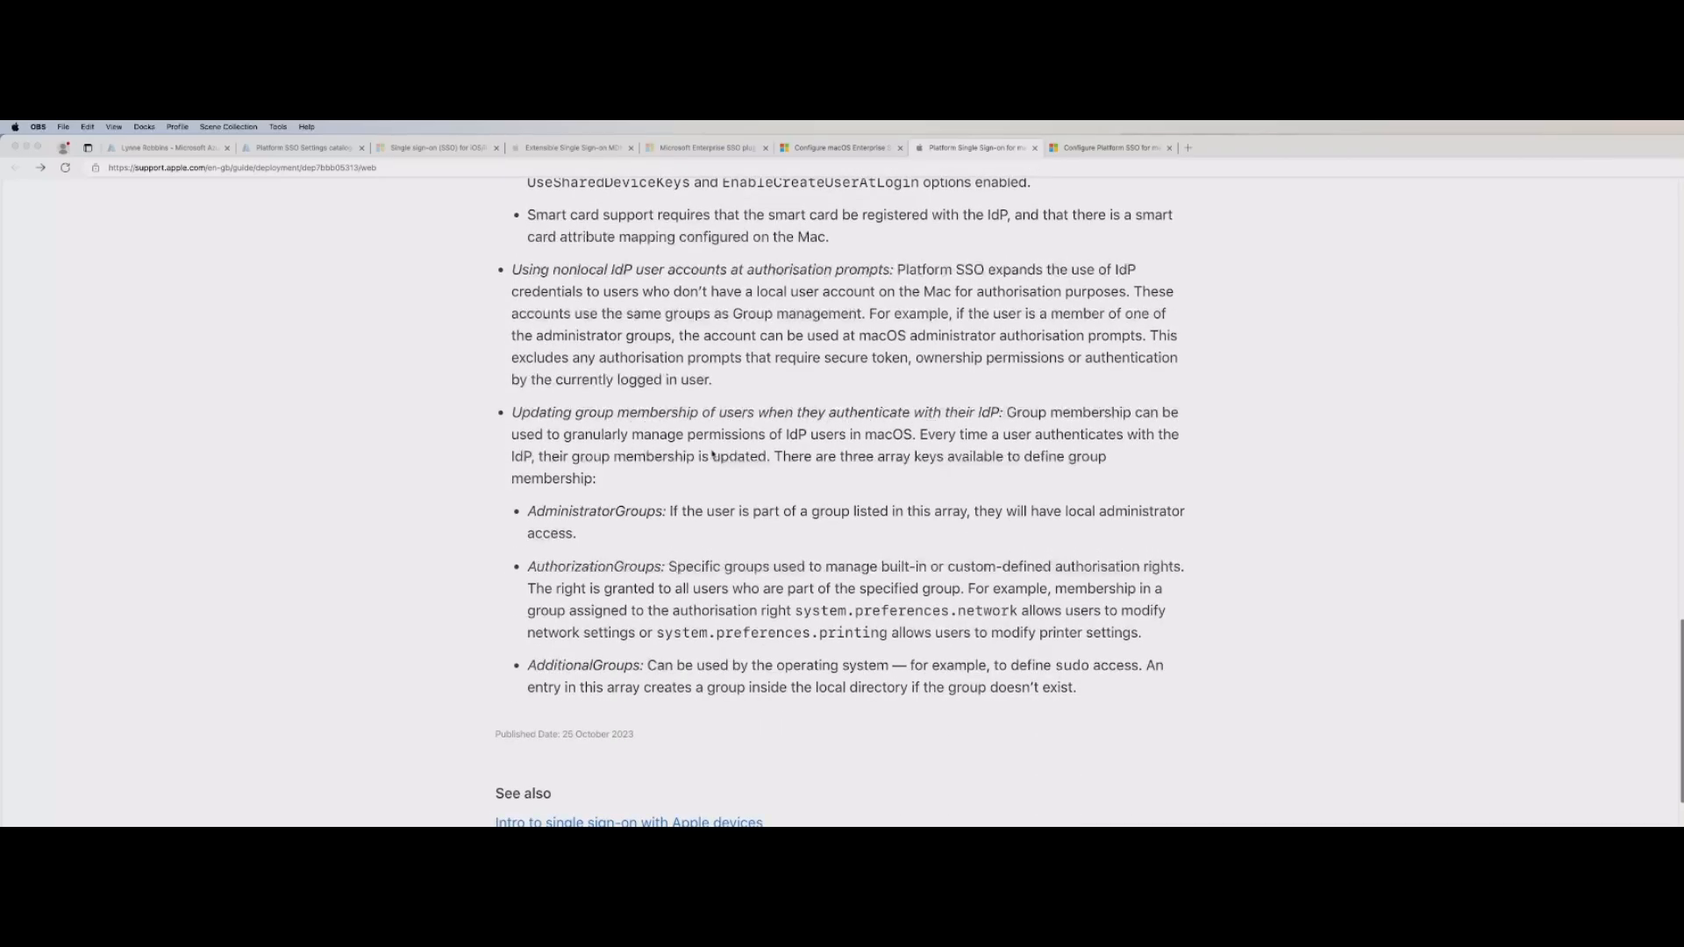
{"action": "scroll", "coordinate": [670, 457], "scroll_direction": "down", "scroll_amount": 1}
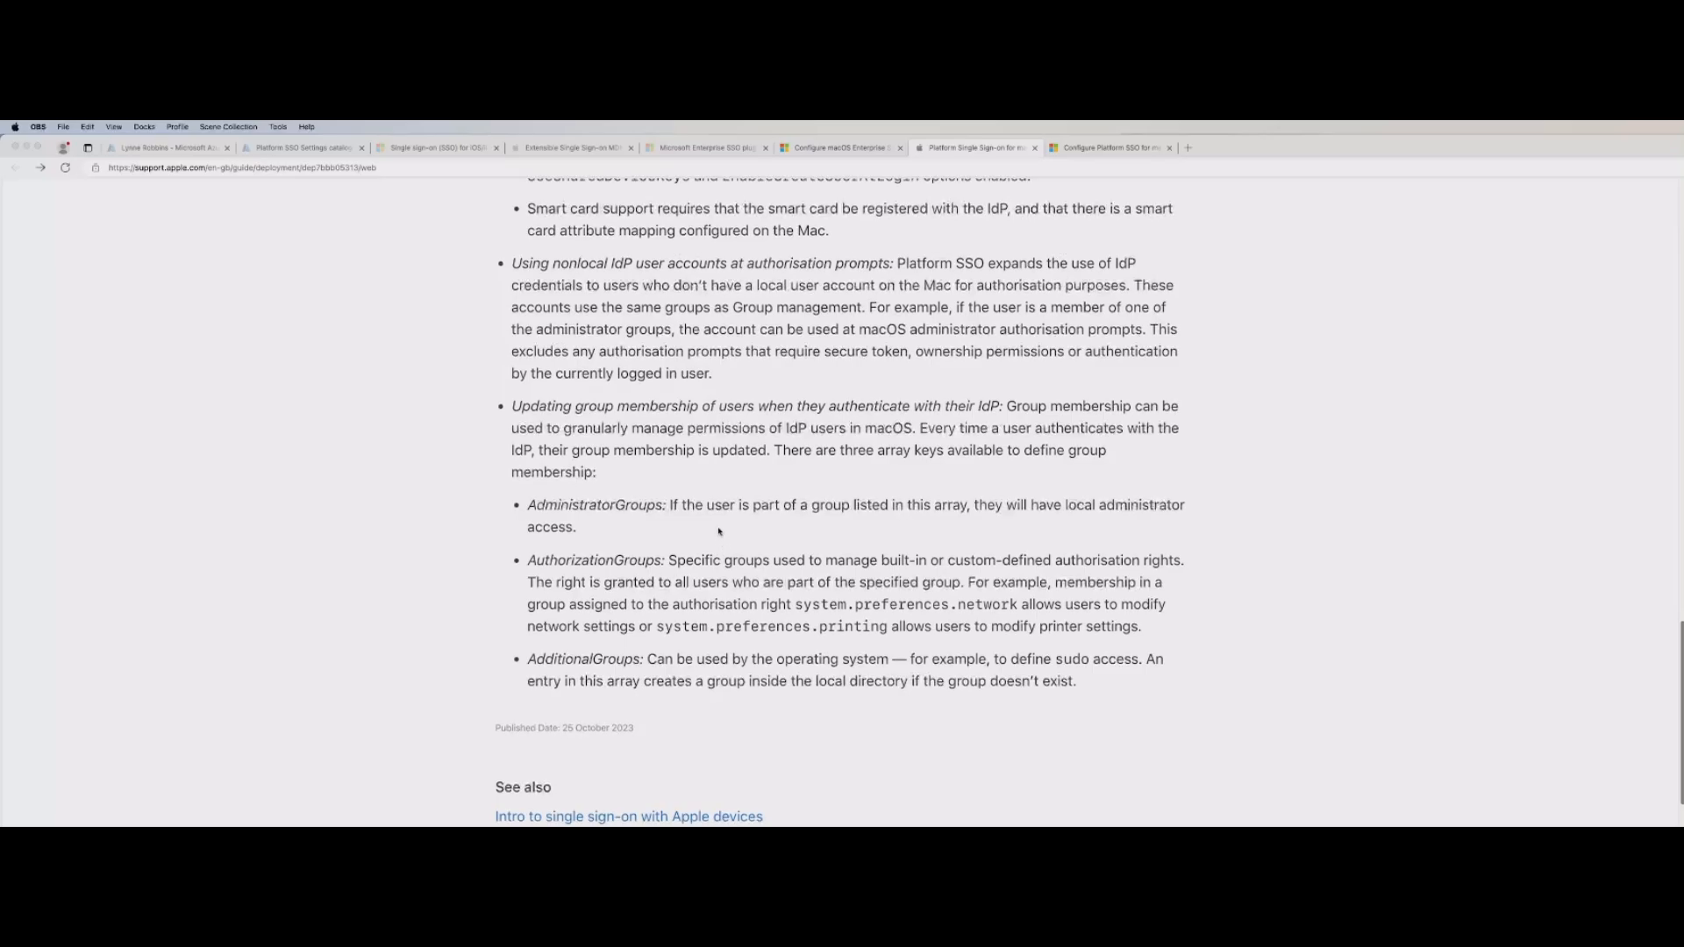
{"action": "scroll", "coordinate": [719, 532], "scroll_direction": "up", "scroll_amount": 3}
{"action": "scroll", "coordinate": [719, 531], "scroll_direction": "up", "scroll_amount": 4}
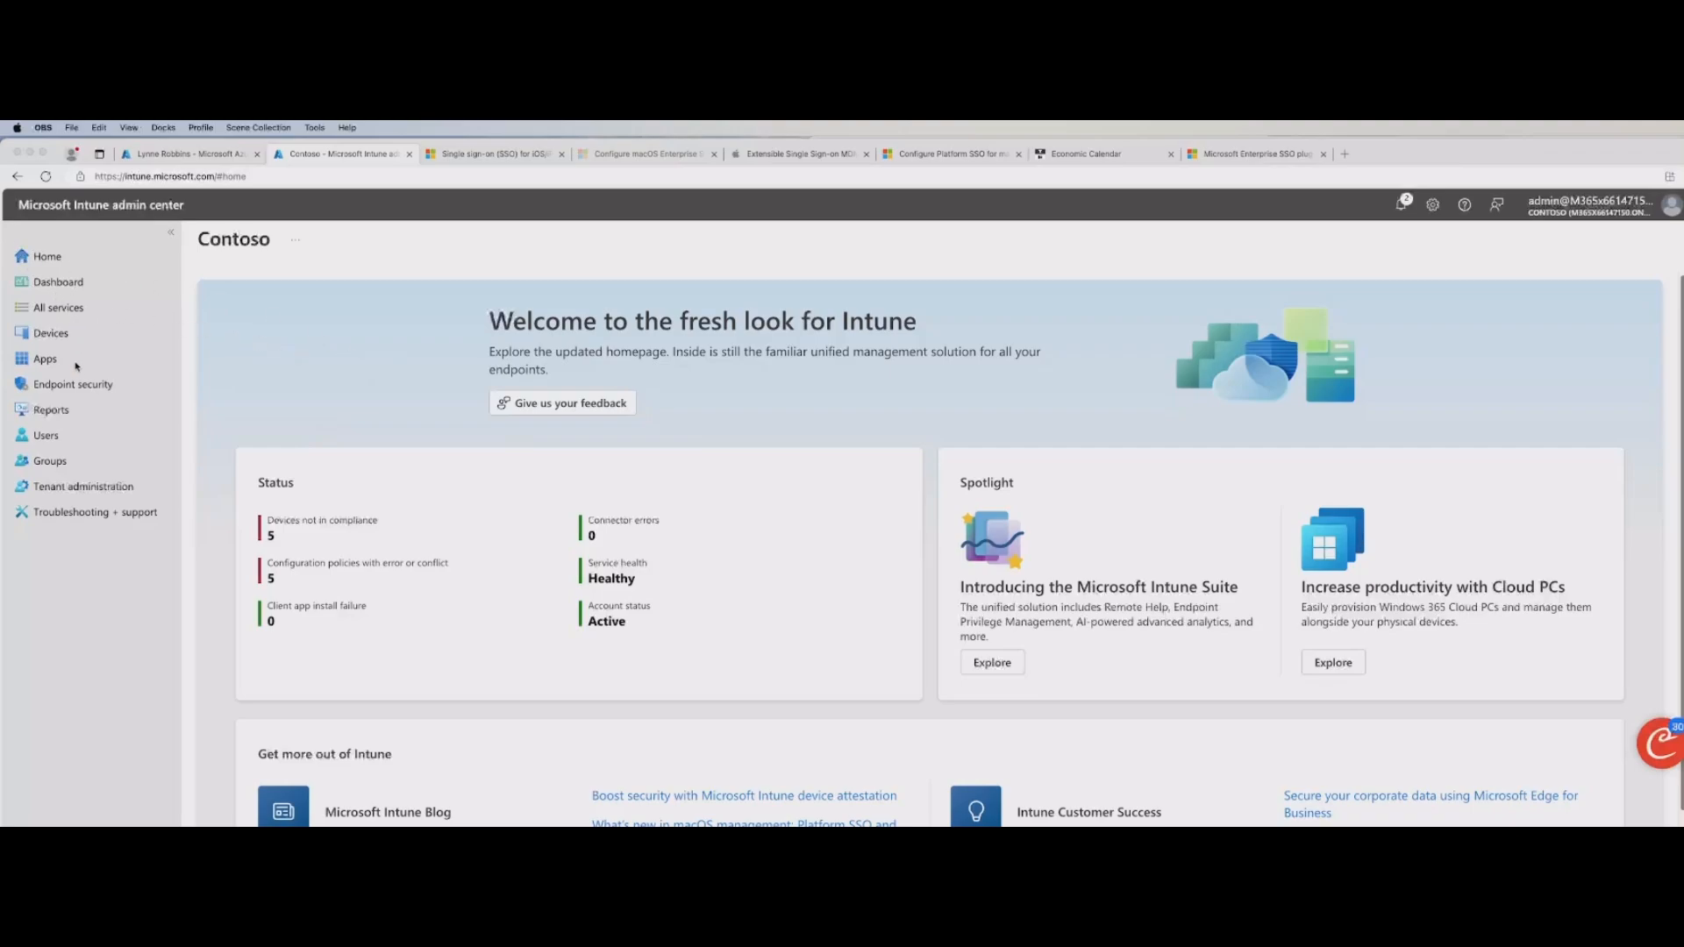
Step: In the Intune admin center, open the macOS configuration profile named Platform SSO Settings catalog profile for Macs
{"action": "left_click", "coordinate": [55, 336]}
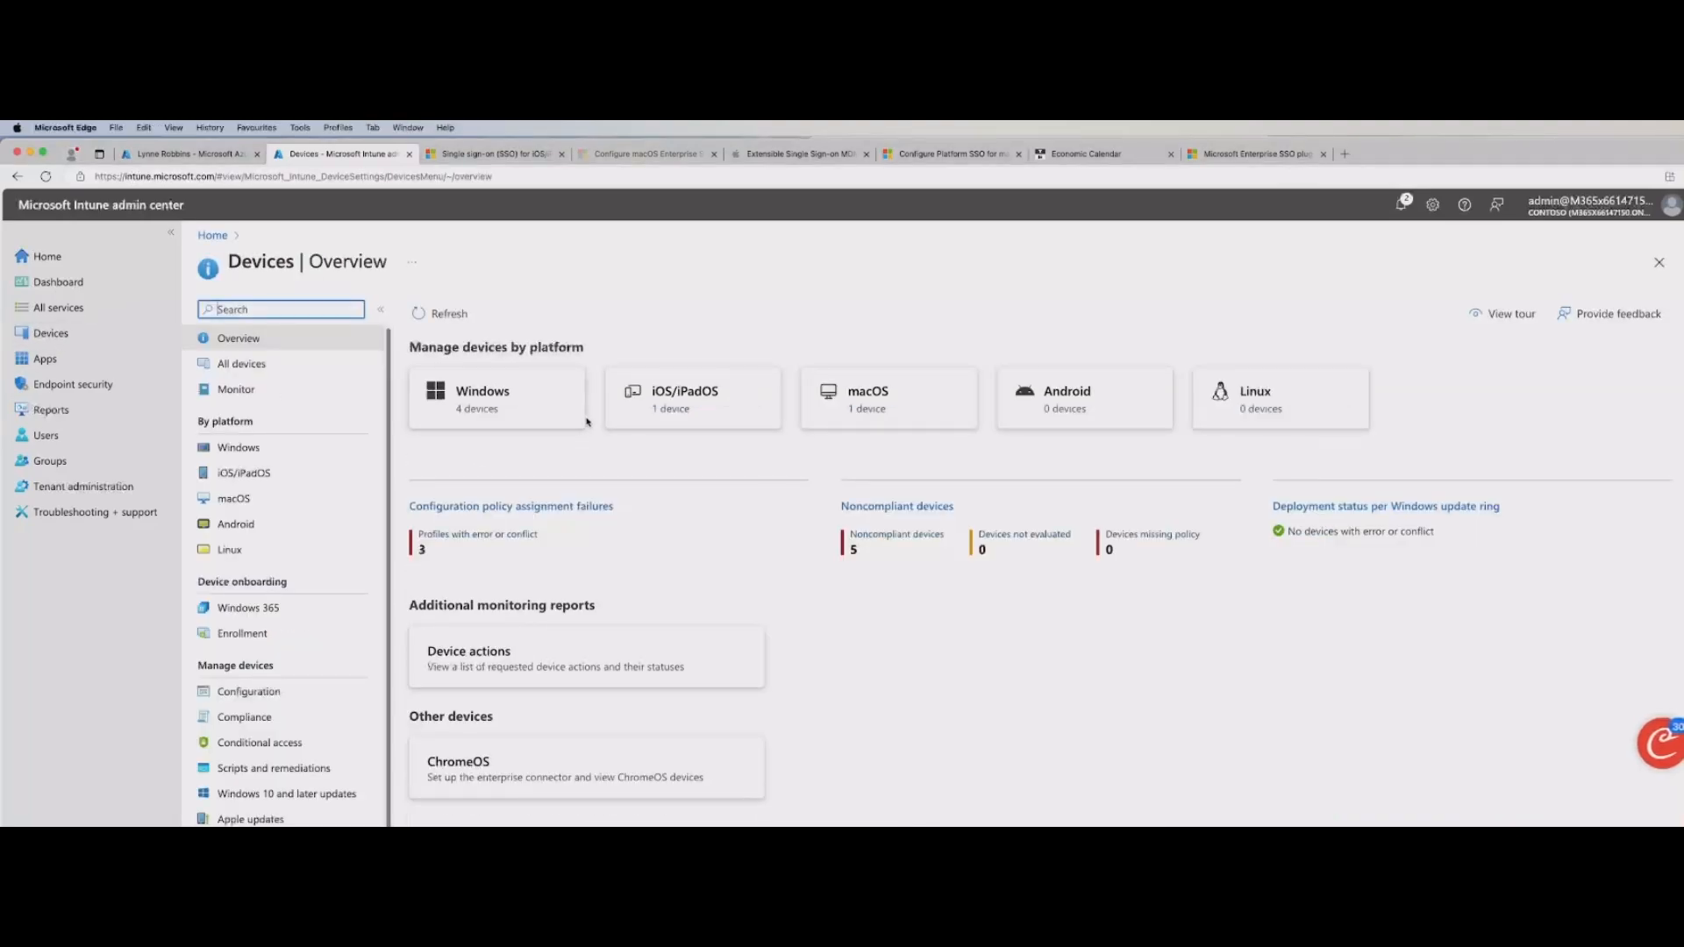
{"action": "left_click", "coordinate": [868, 400]}
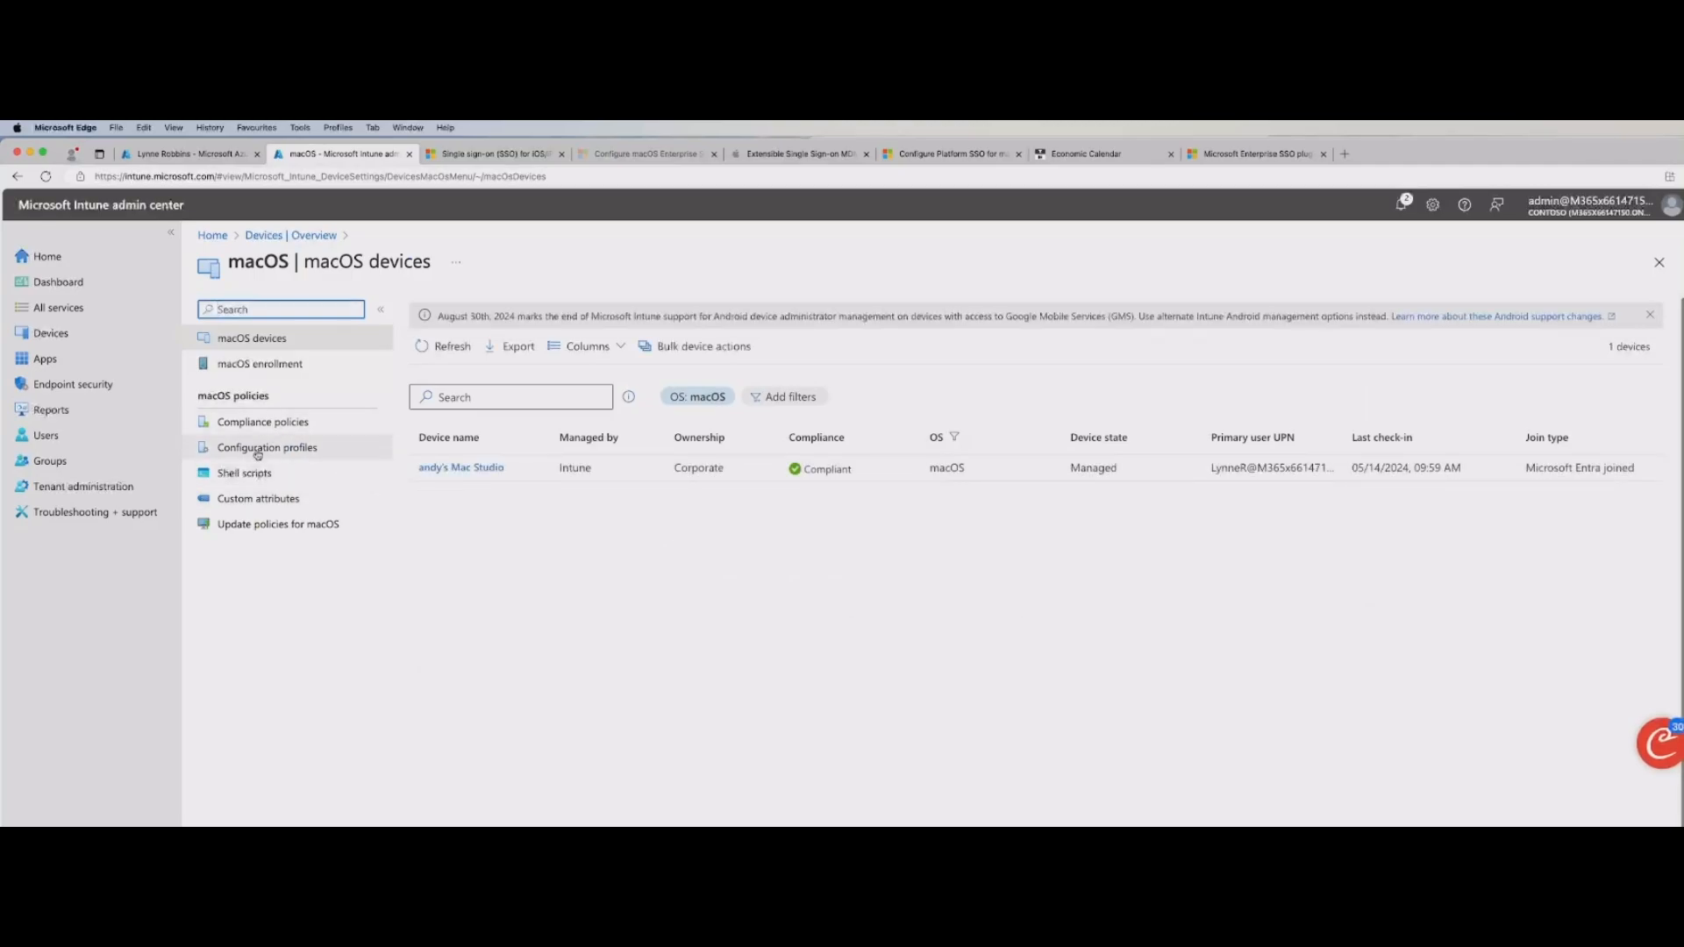
{"action": "left_click", "coordinate": [298, 448]}
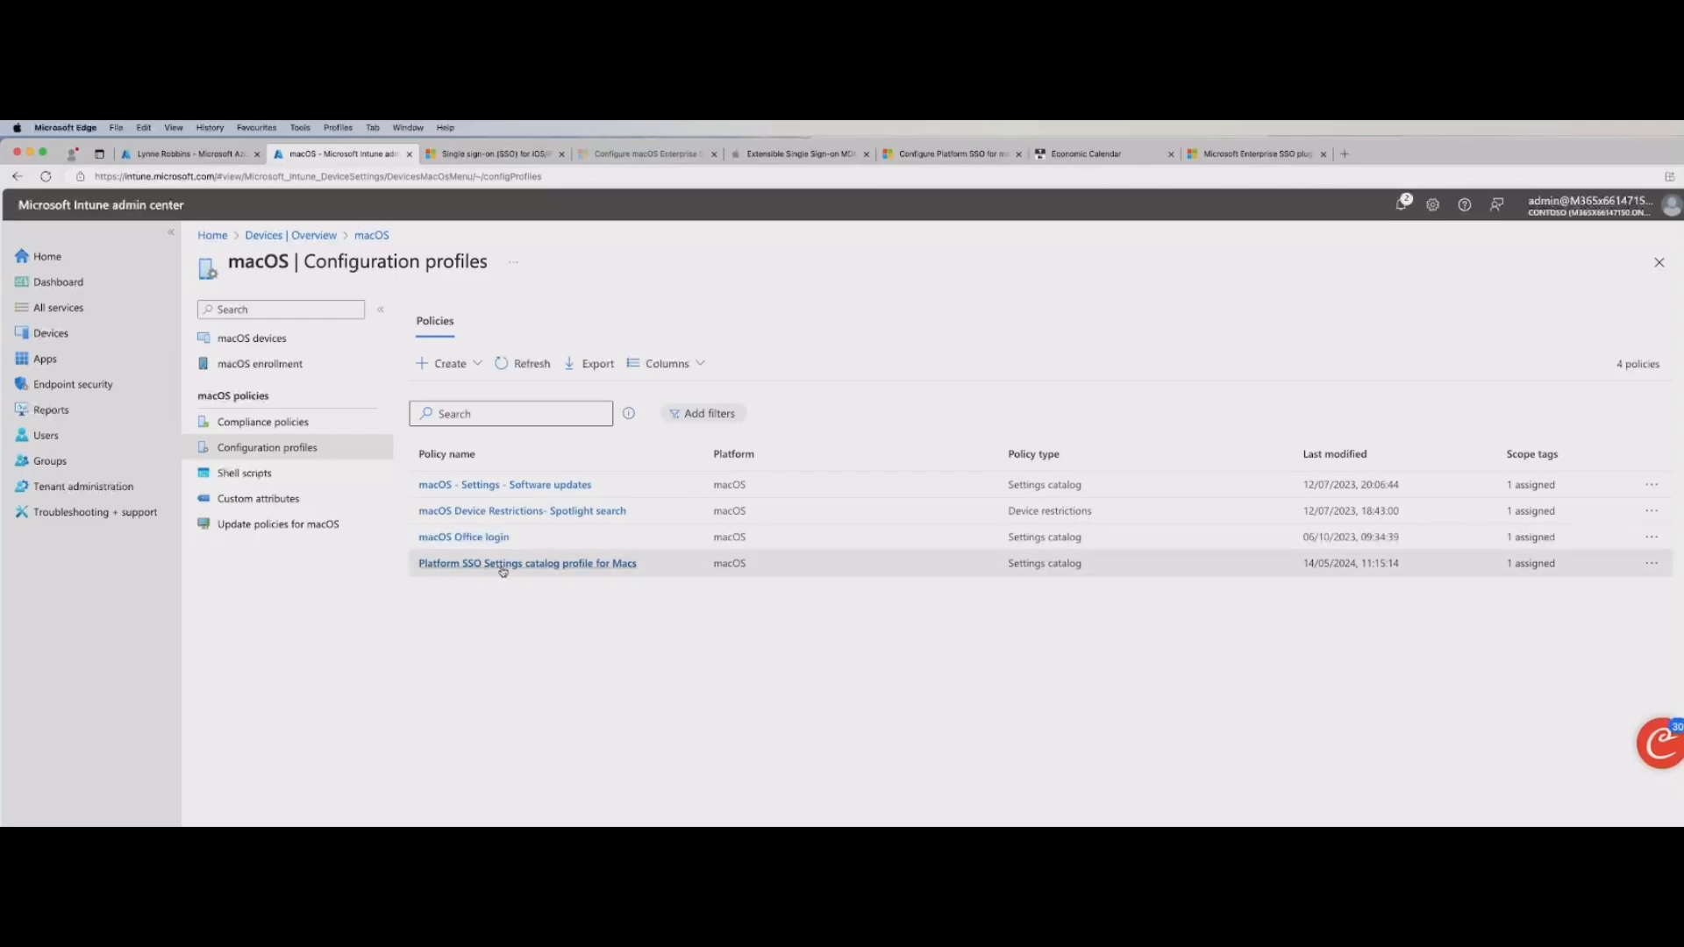
{"action": "left_click", "coordinate": [580, 564]}
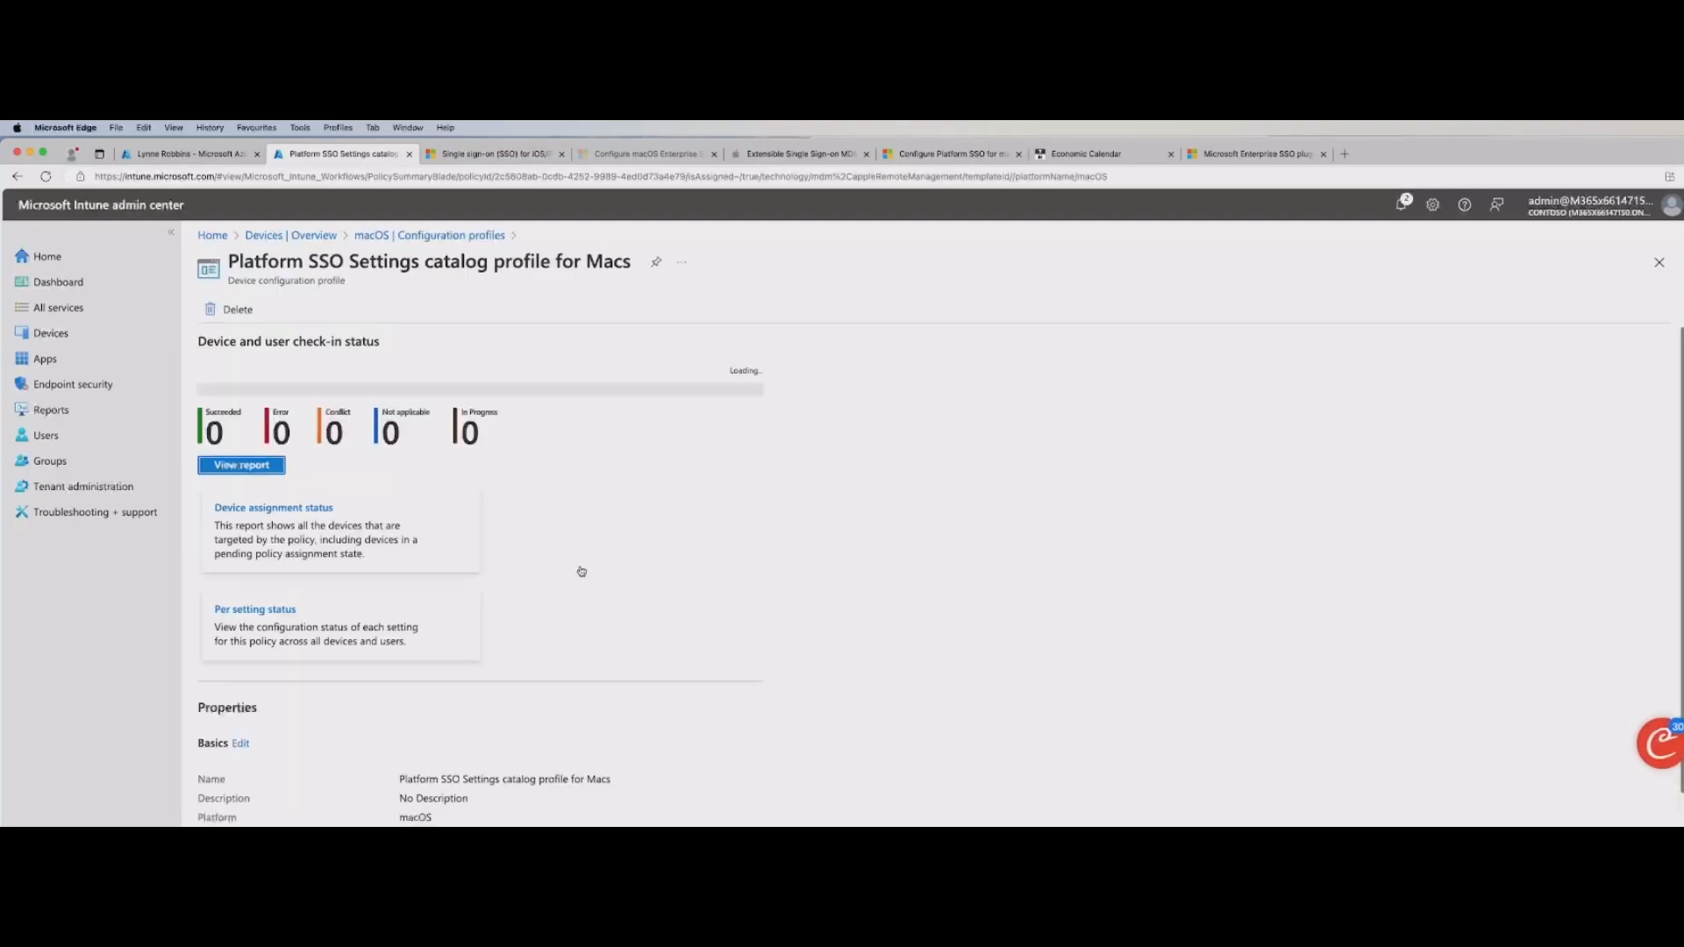
Step: Open the profile's configuration settings for editing and expand the Authentication category to review its Extensible Single Sign On settings
{"action": "scroll", "coordinate": [581, 571], "scroll_direction": "down", "scroll_amount": 3}
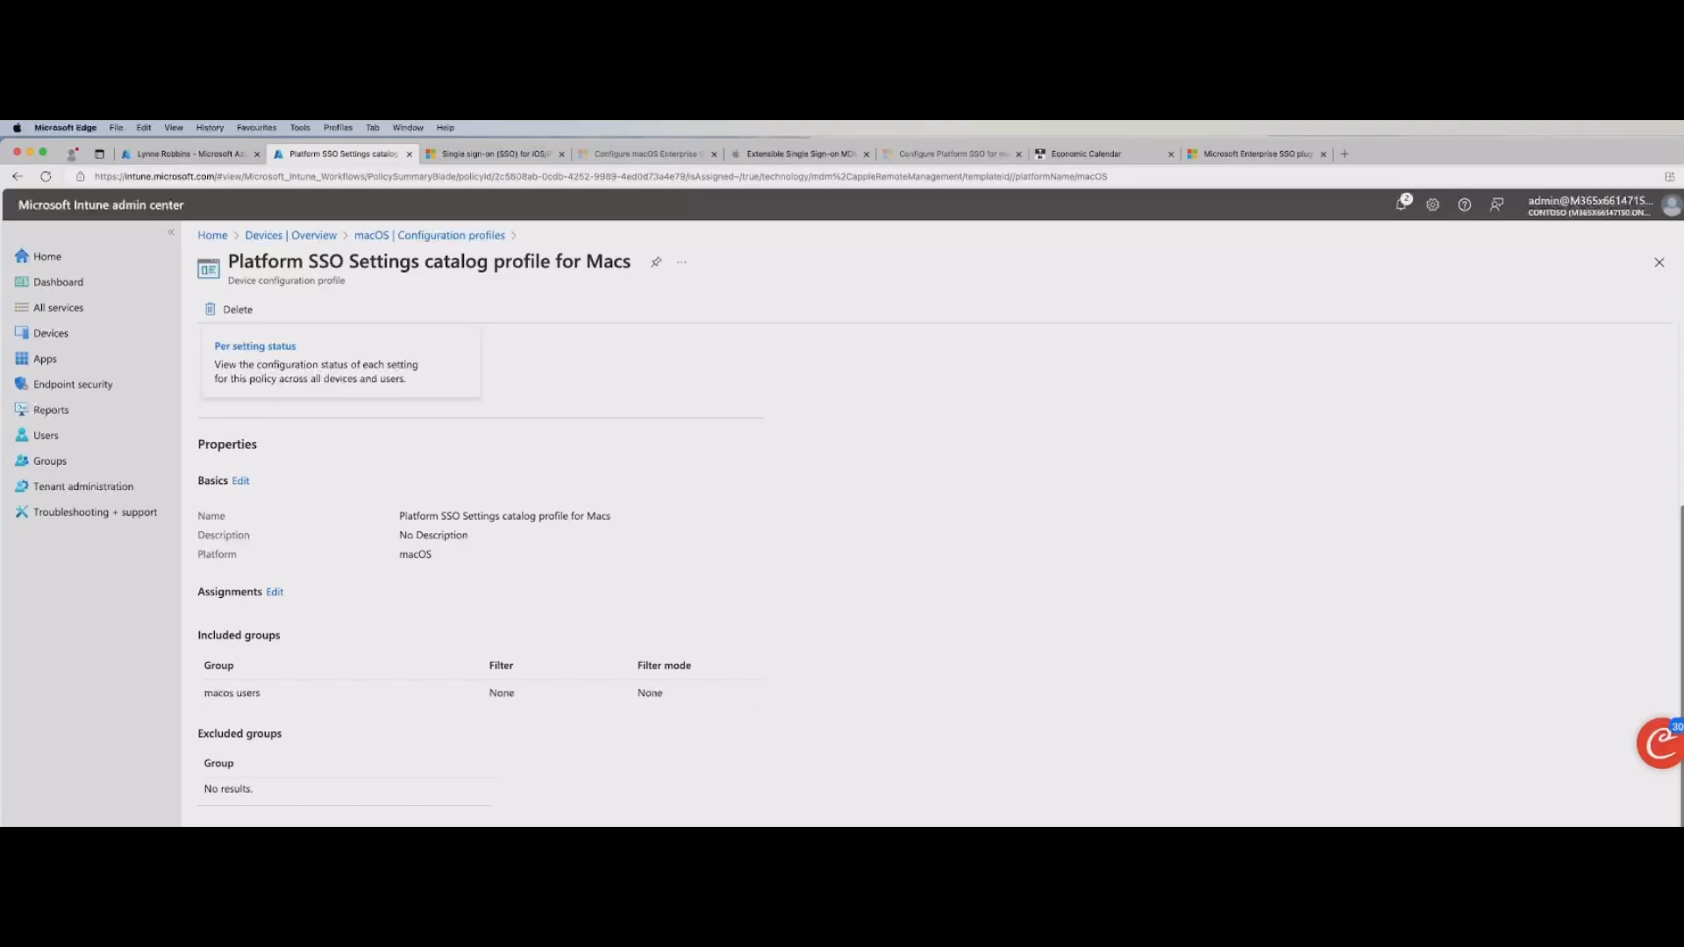
{"action": "left_click", "coordinate": [327, 914]}
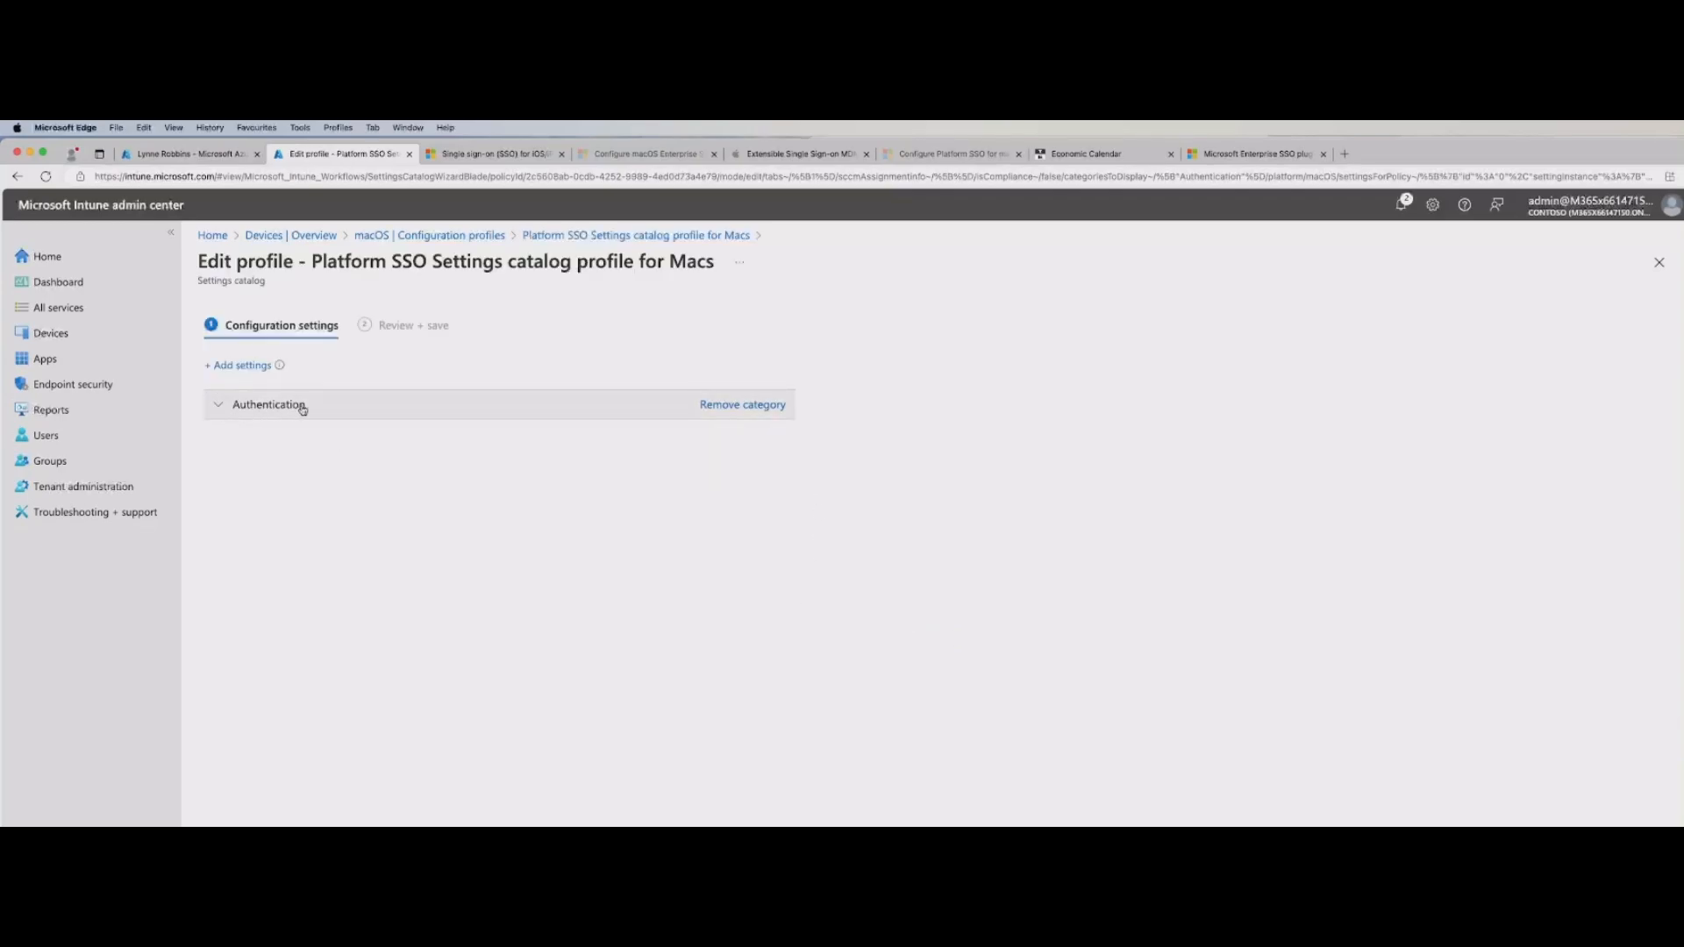
{"action": "left_click", "coordinate": [217, 408]}
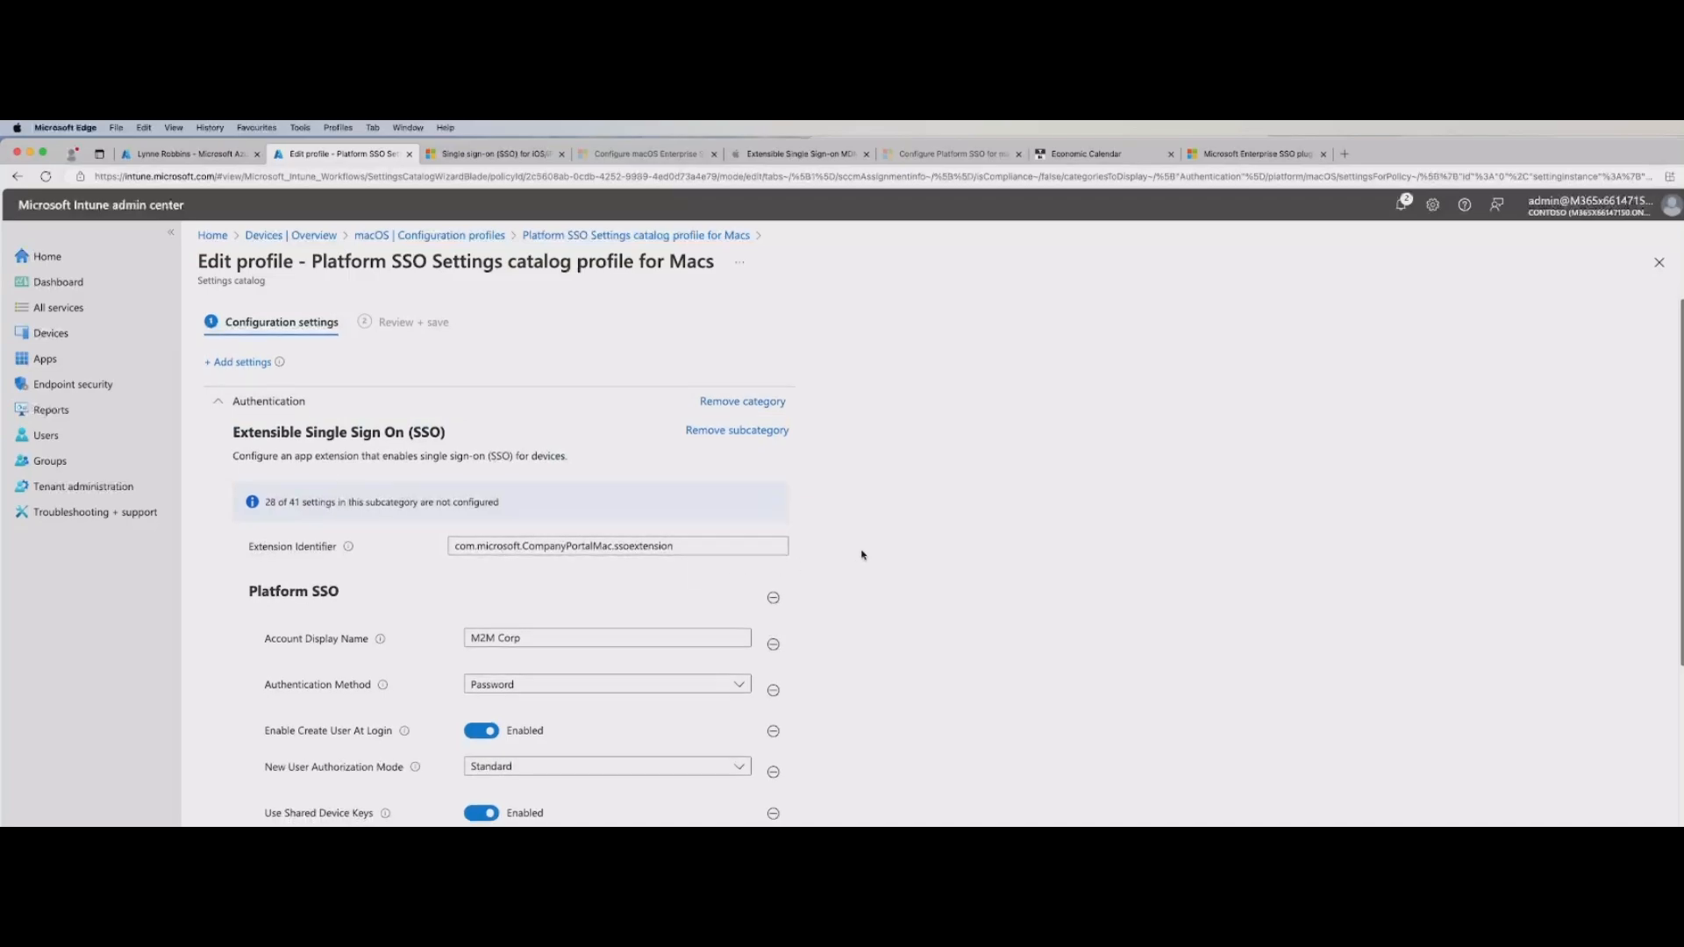
{"action": "scroll", "coordinate": [860, 556], "scroll_direction": "down", "scroll_amount": 5}
{"action": "scroll", "coordinate": [862, 554], "scroll_direction": "up", "scroll_amount": 3}
{"action": "scroll", "coordinate": [863, 555], "scroll_direction": "up", "scroll_amount": 2}
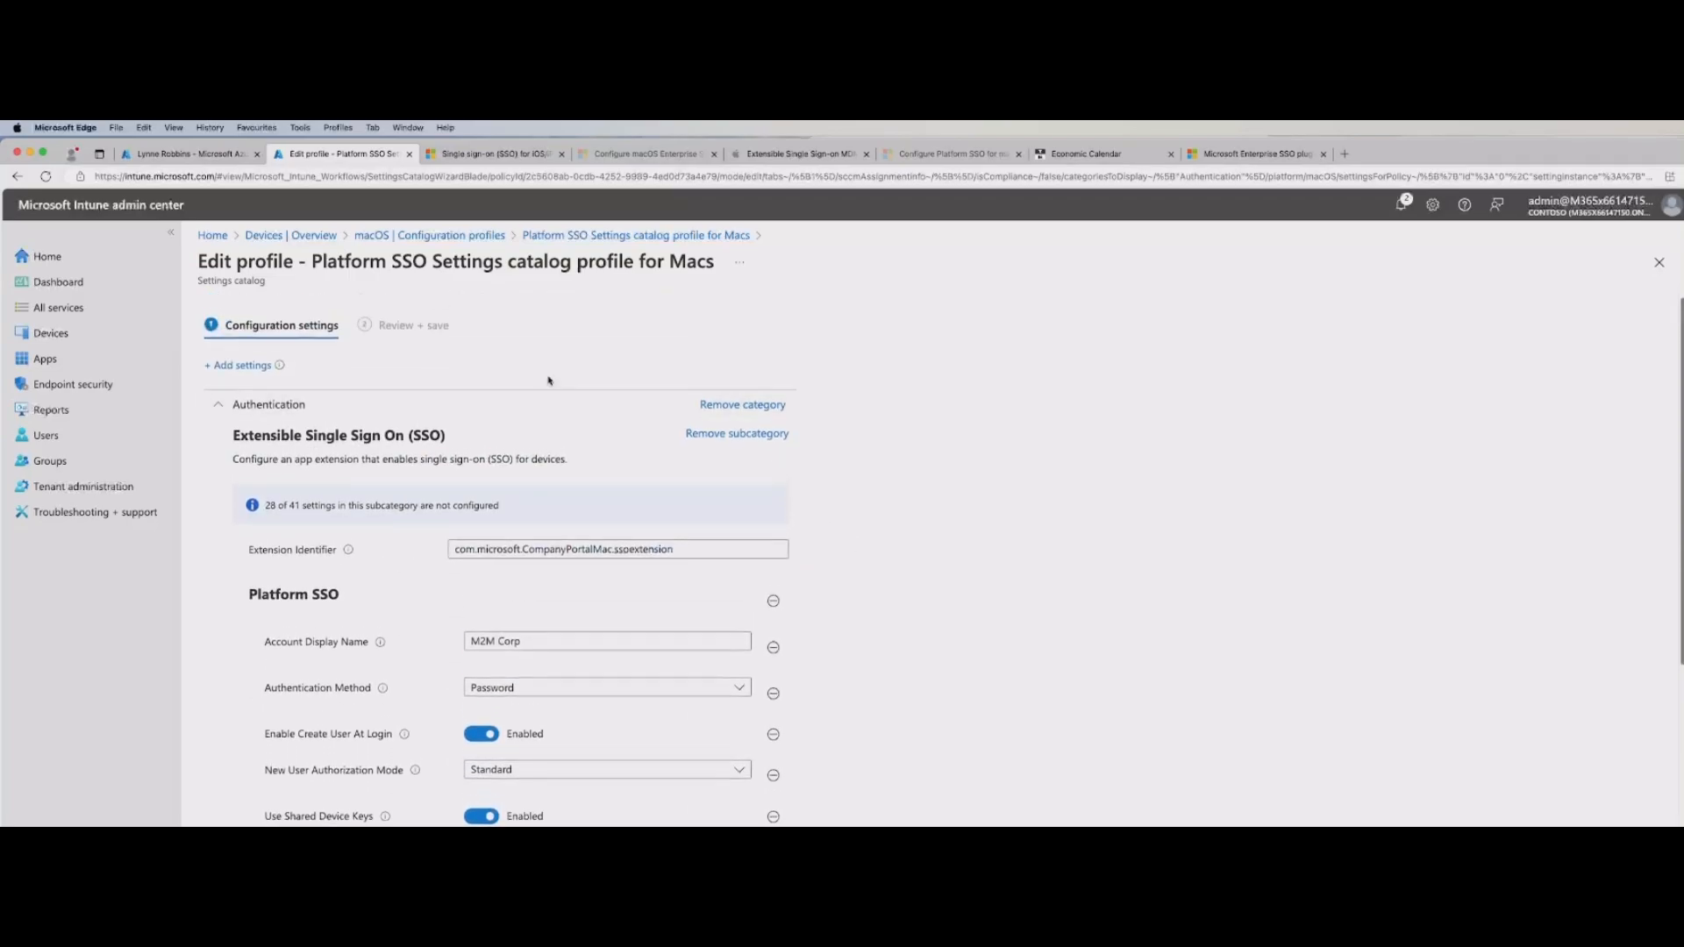
Step: Search the settings picker for "extensible" and show the settings under Authentication > Extensible Single Sign On (SSO)
{"action": "left_click", "coordinate": [240, 366]}
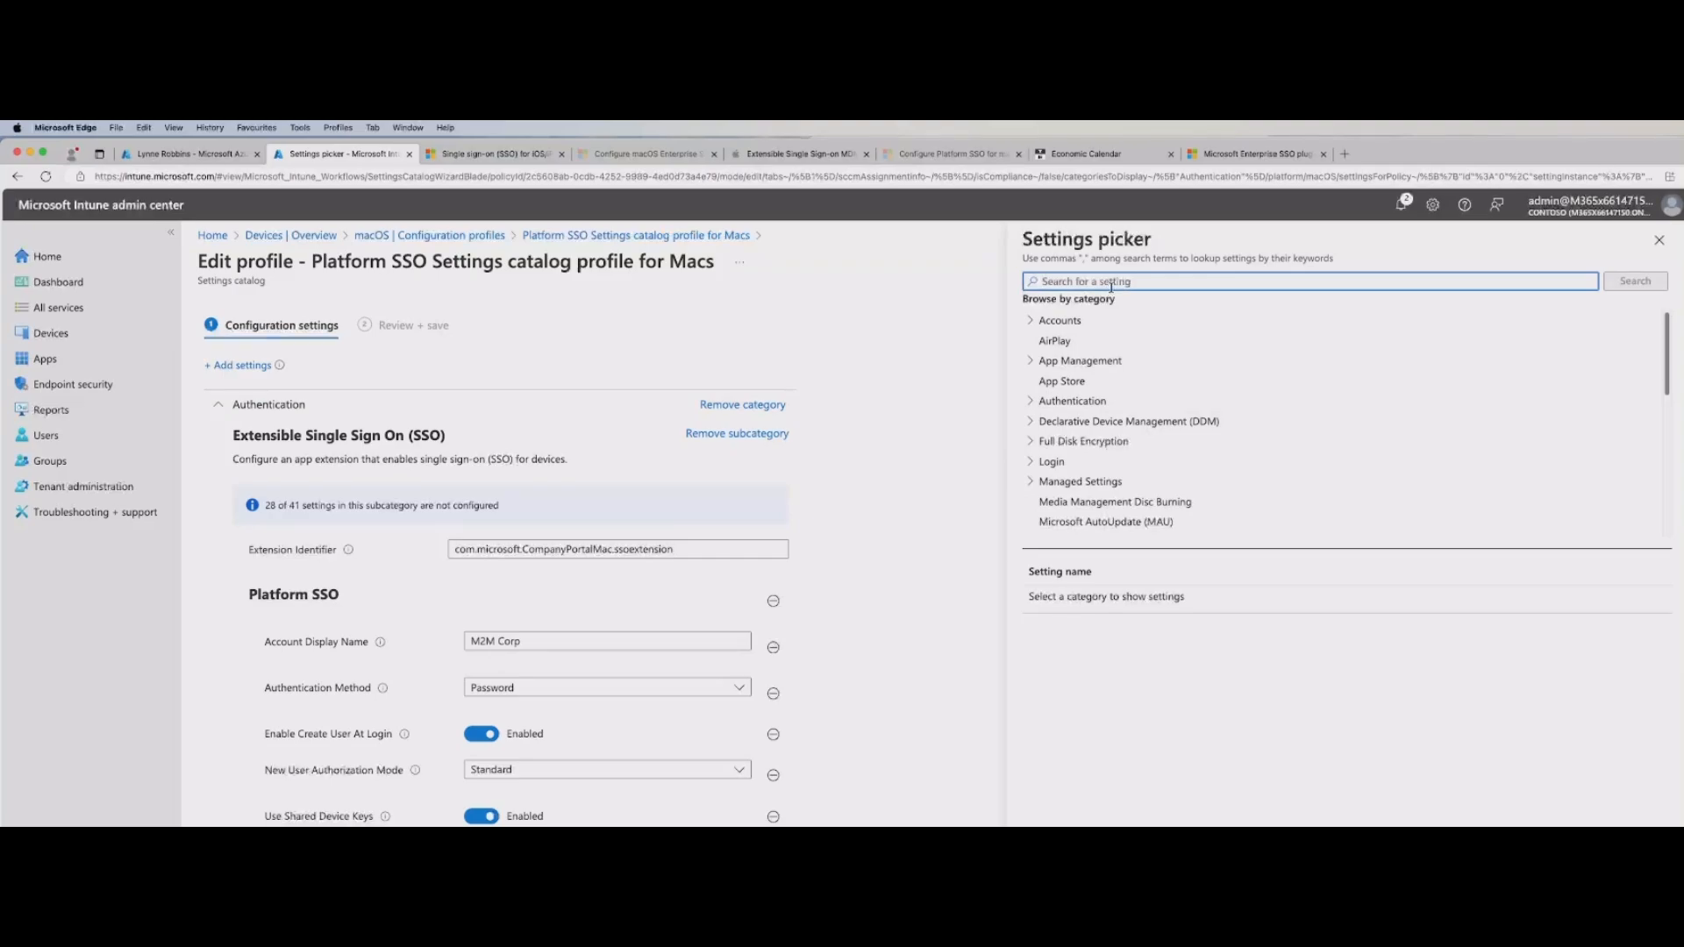
{"action": "type", "text": "ext"}
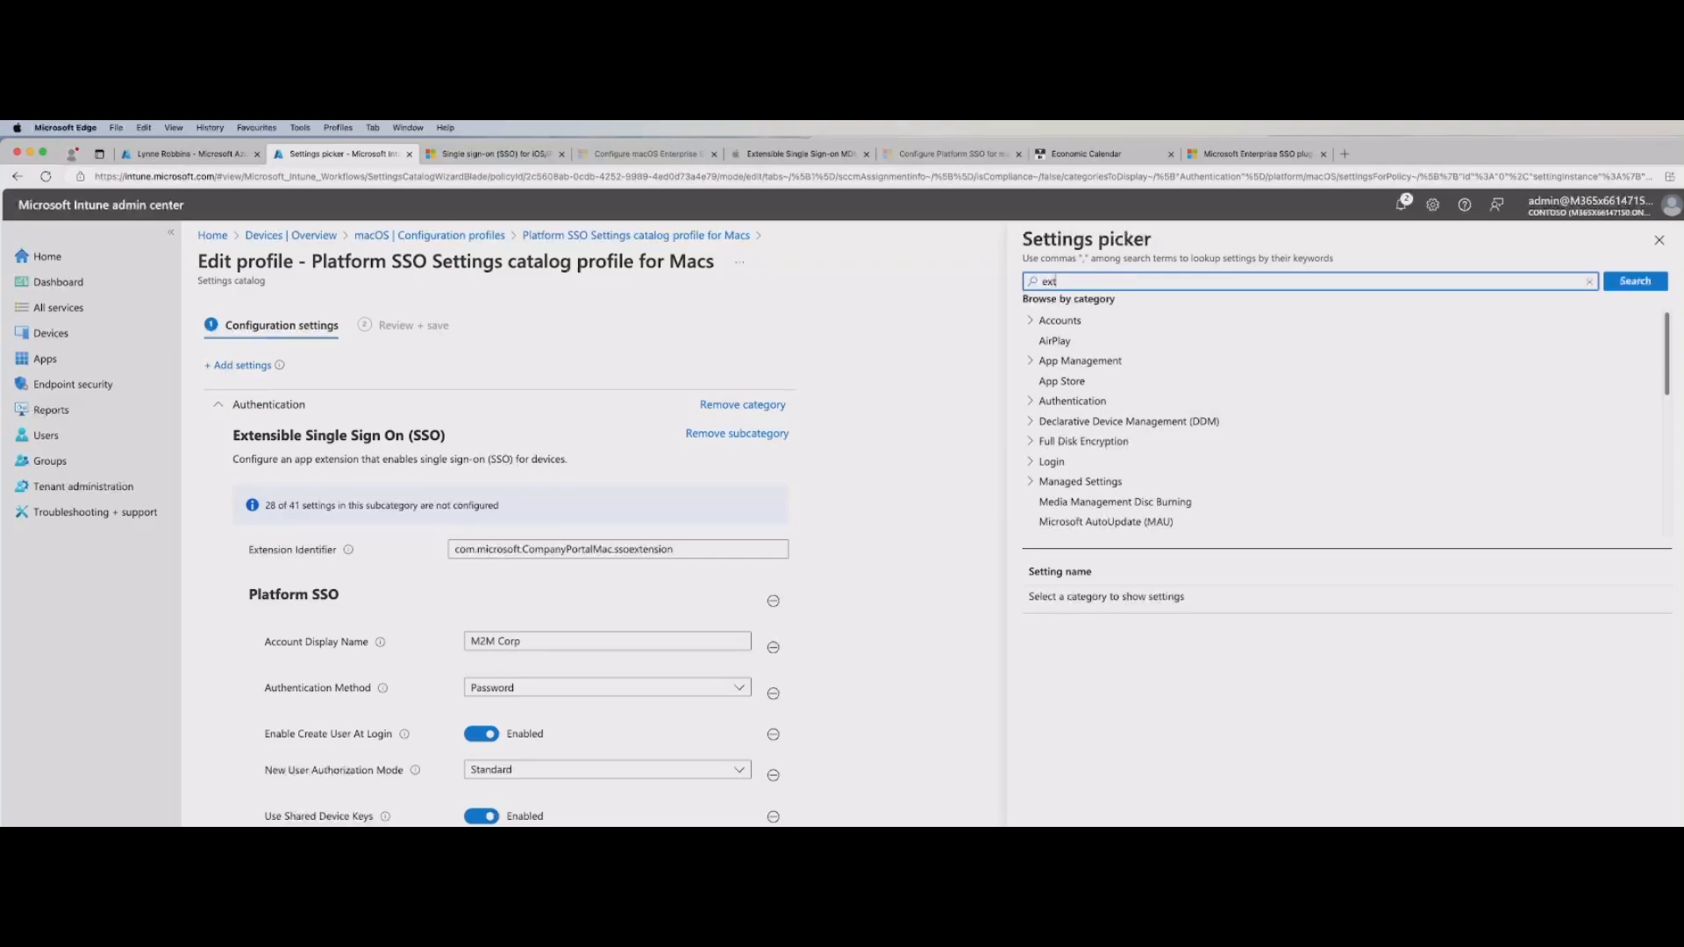
{"action": "type", "text": "ensible"}
{"action": "key", "text": "Return"}
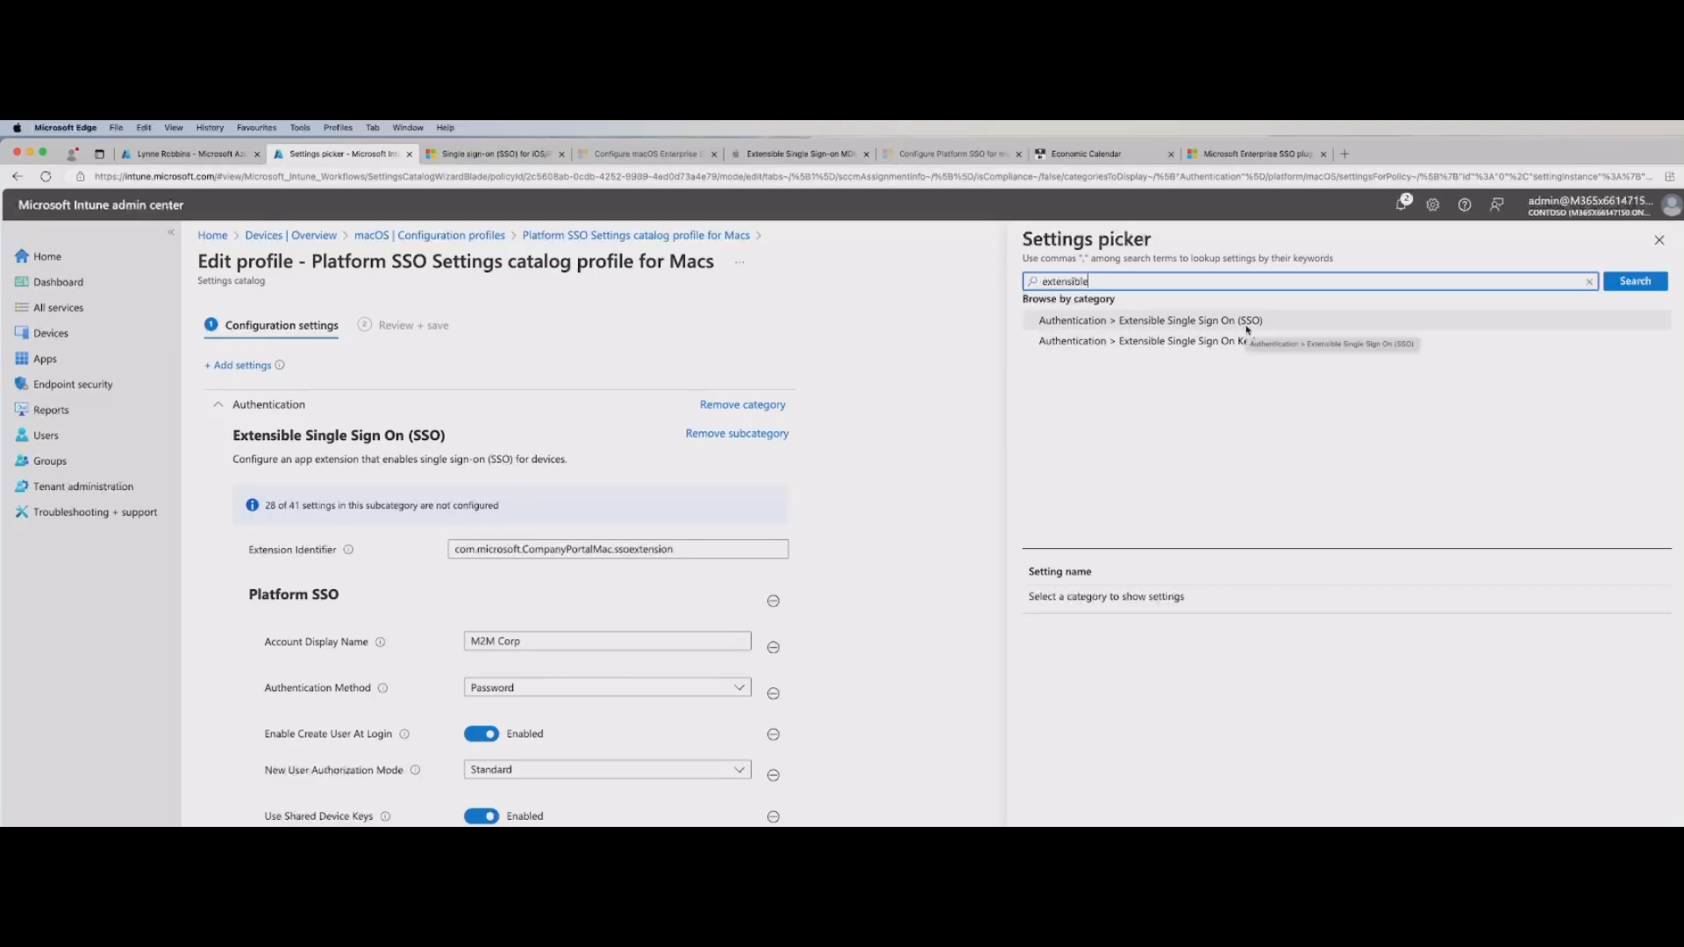
{"action": "left_click", "coordinate": [1170, 322]}
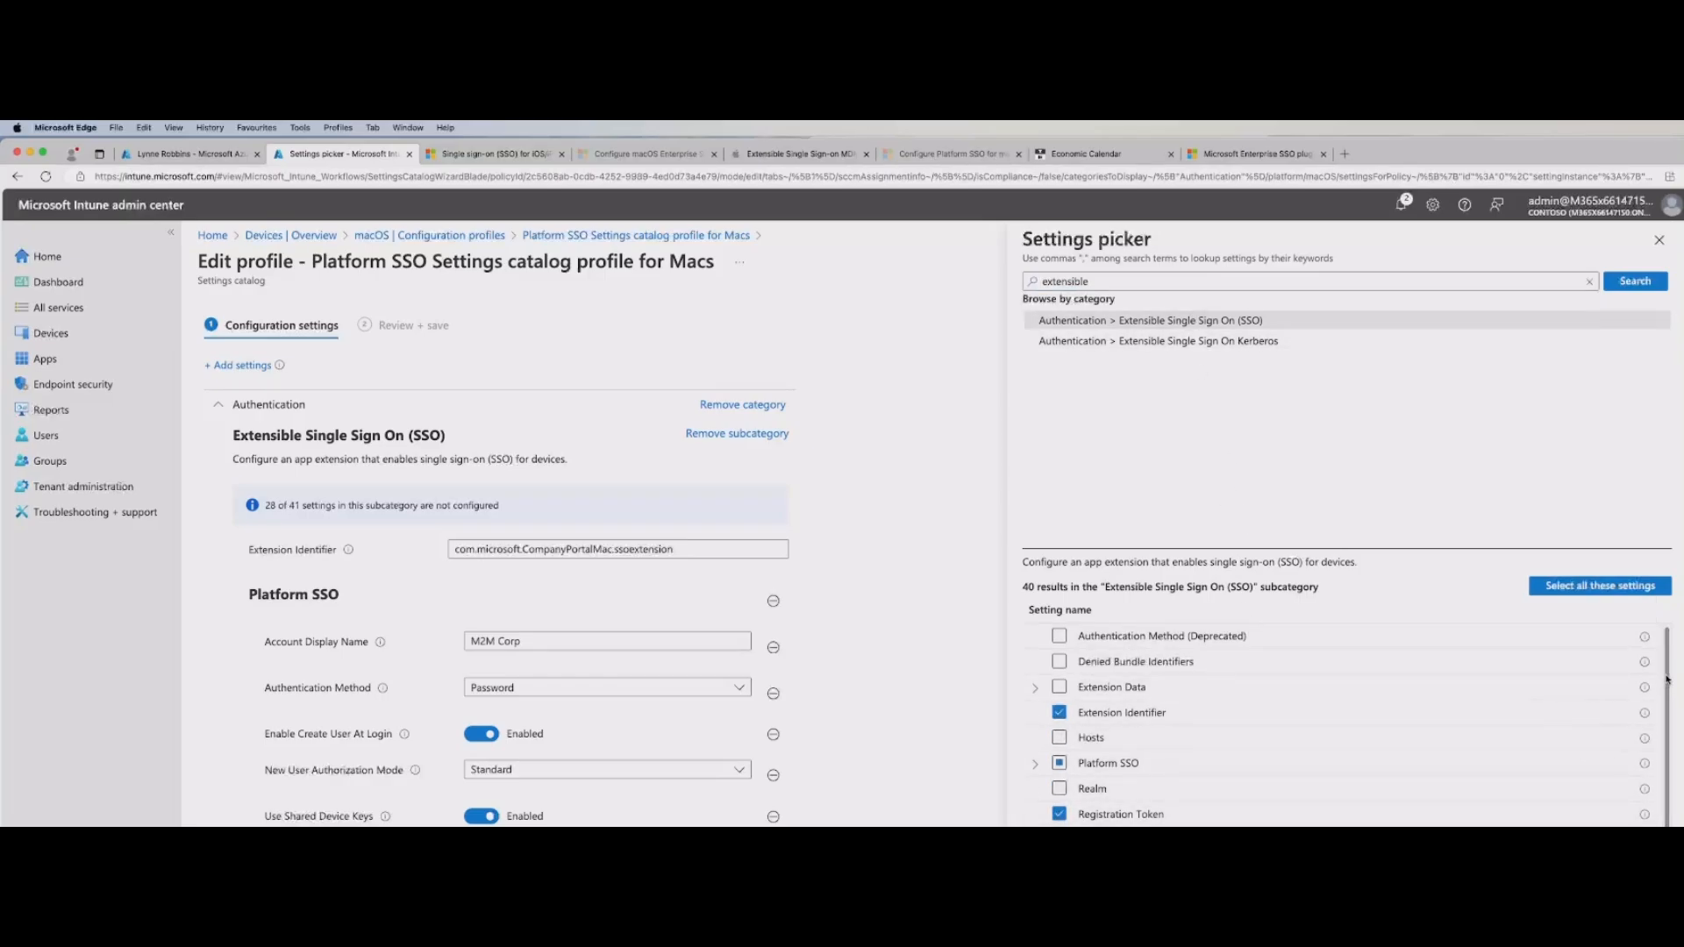
Step: Expand the Platform SSO group in the settings picker and review which of its settings are selected
{"action": "scroll", "coordinate": [1667, 679], "scroll_direction": "down", "scroll_amount": 1}
{"action": "scroll", "coordinate": [1667, 702], "scroll_direction": "up", "scroll_amount": 1}
{"action": "scroll", "coordinate": [1671, 746], "scroll_direction": "down", "scroll_amount": 1}
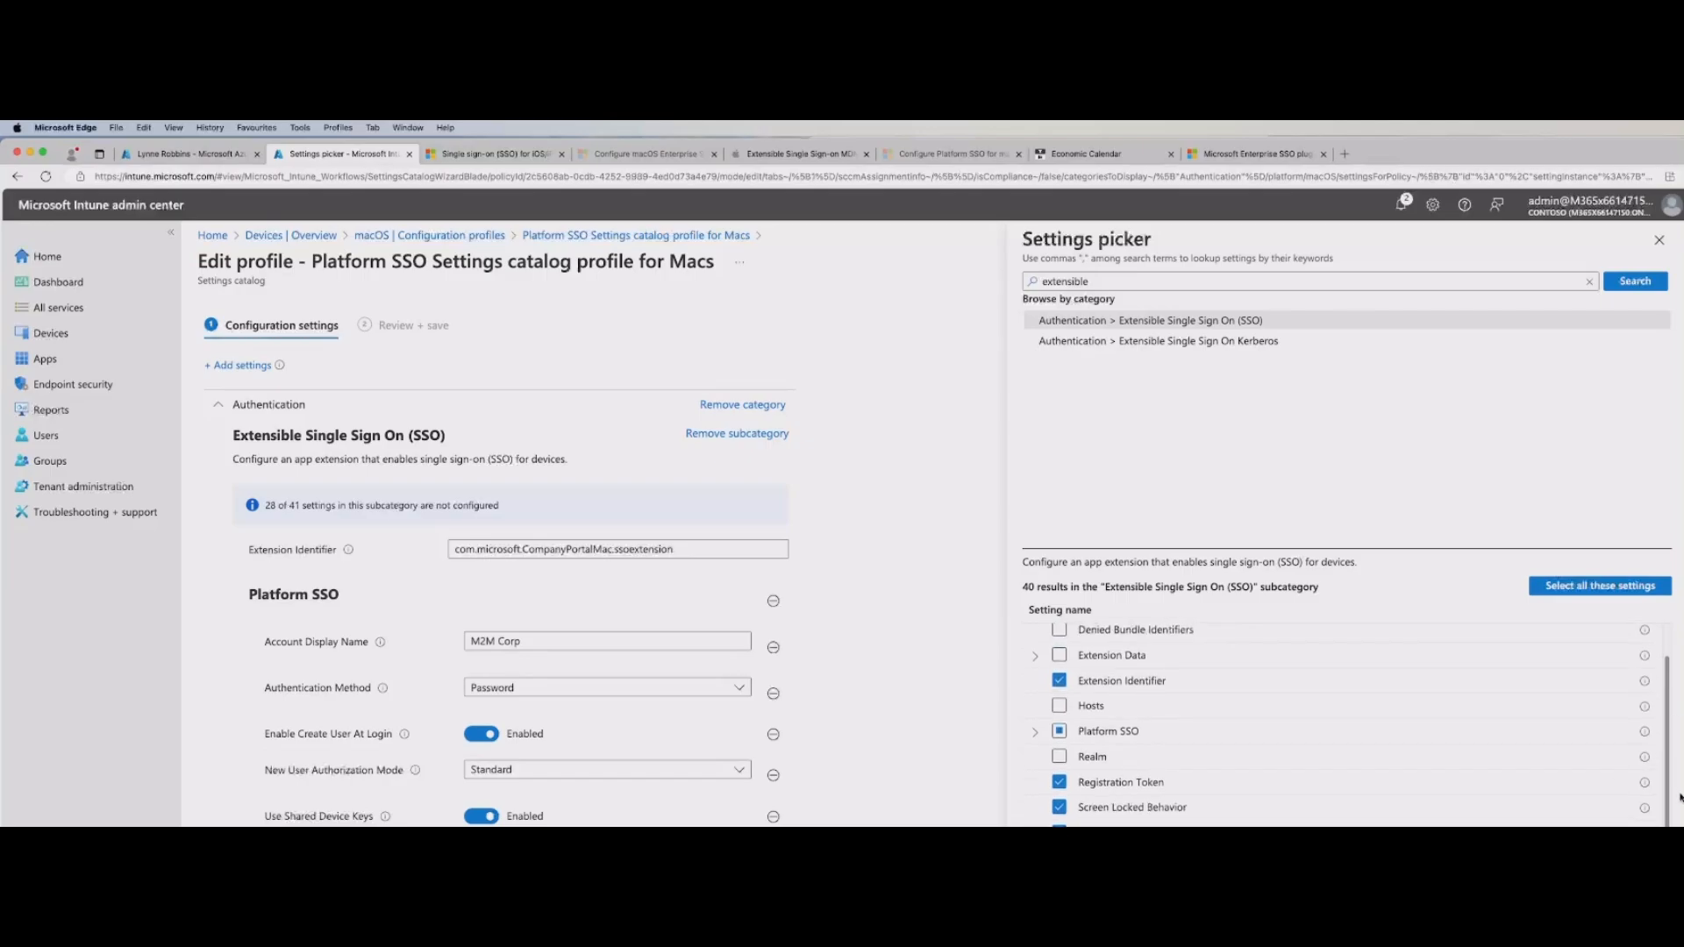
{"action": "scroll", "coordinate": [1246, 688], "scroll_direction": "up", "scroll_amount": 1}
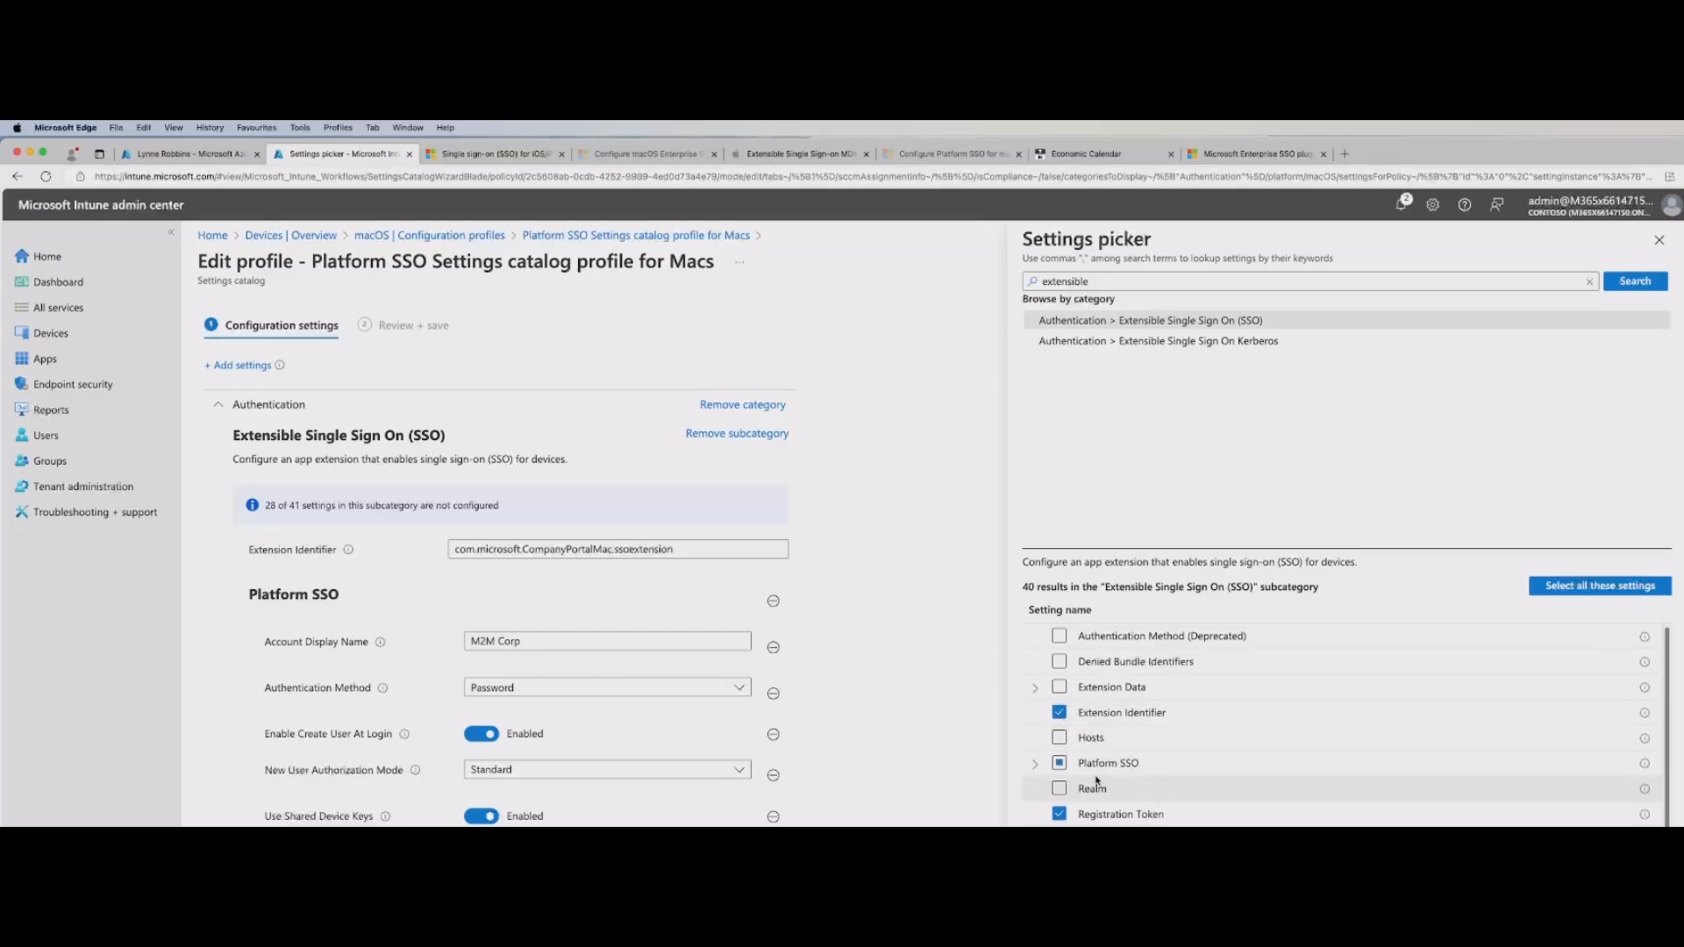
{"action": "left_click", "coordinate": [1035, 764]}
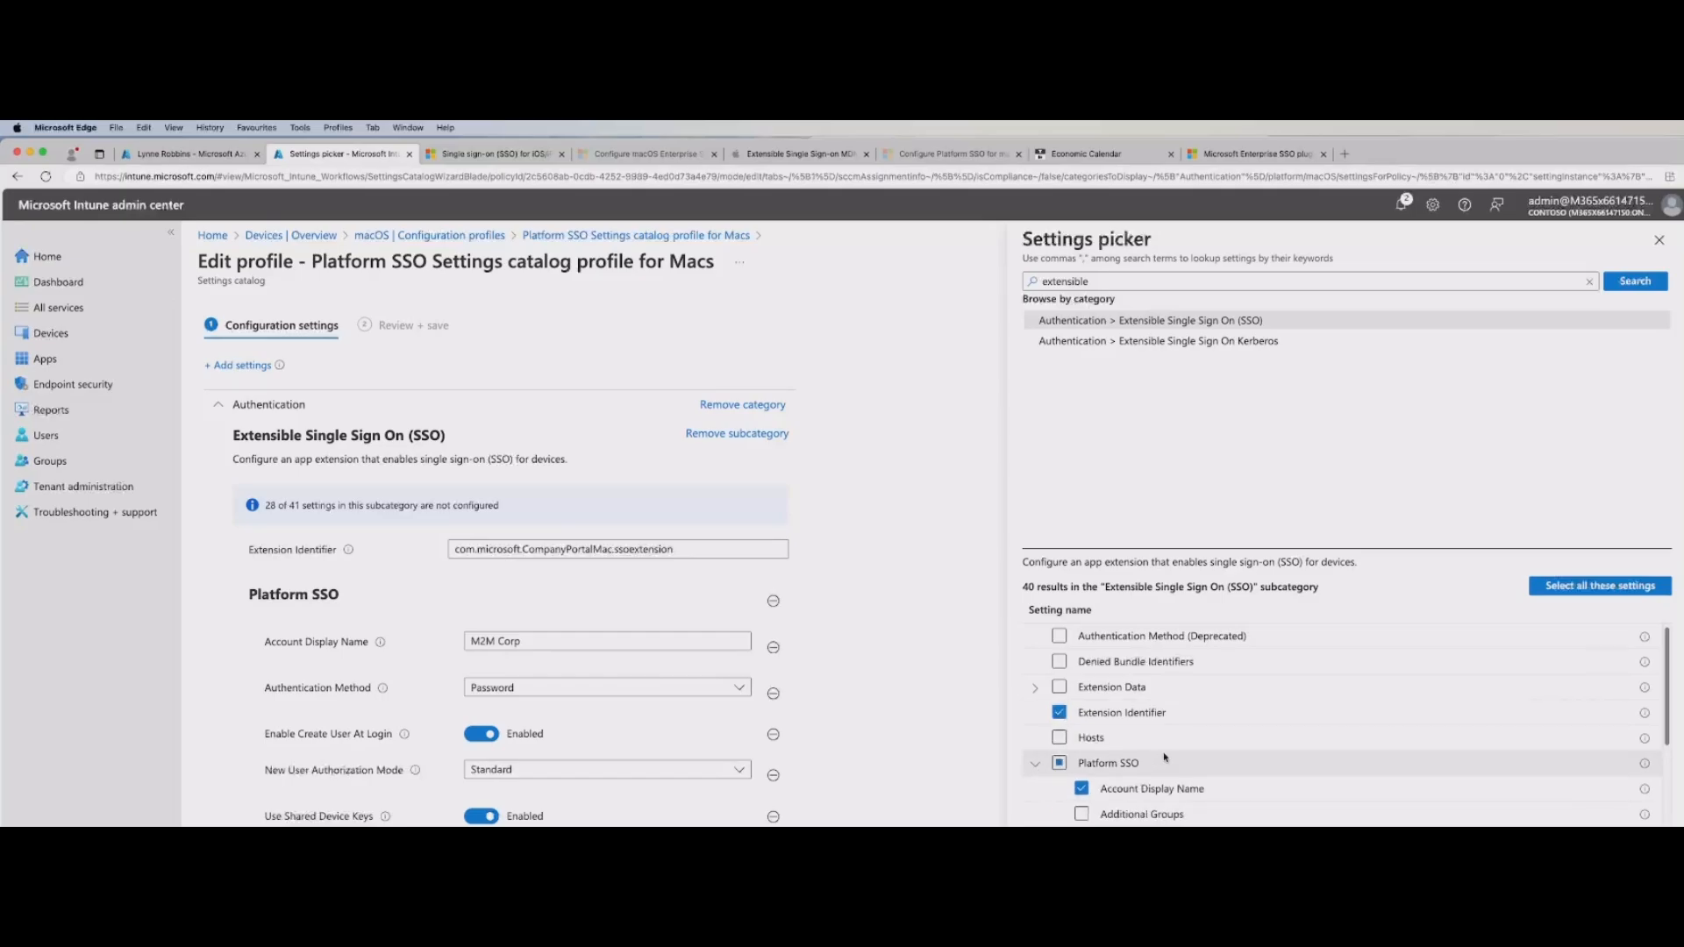
{"action": "scroll", "coordinate": [1165, 758], "scroll_direction": "down", "scroll_amount": 5}
{"action": "scroll", "coordinate": [1158, 728], "scroll_direction": "up", "scroll_amount": 3}
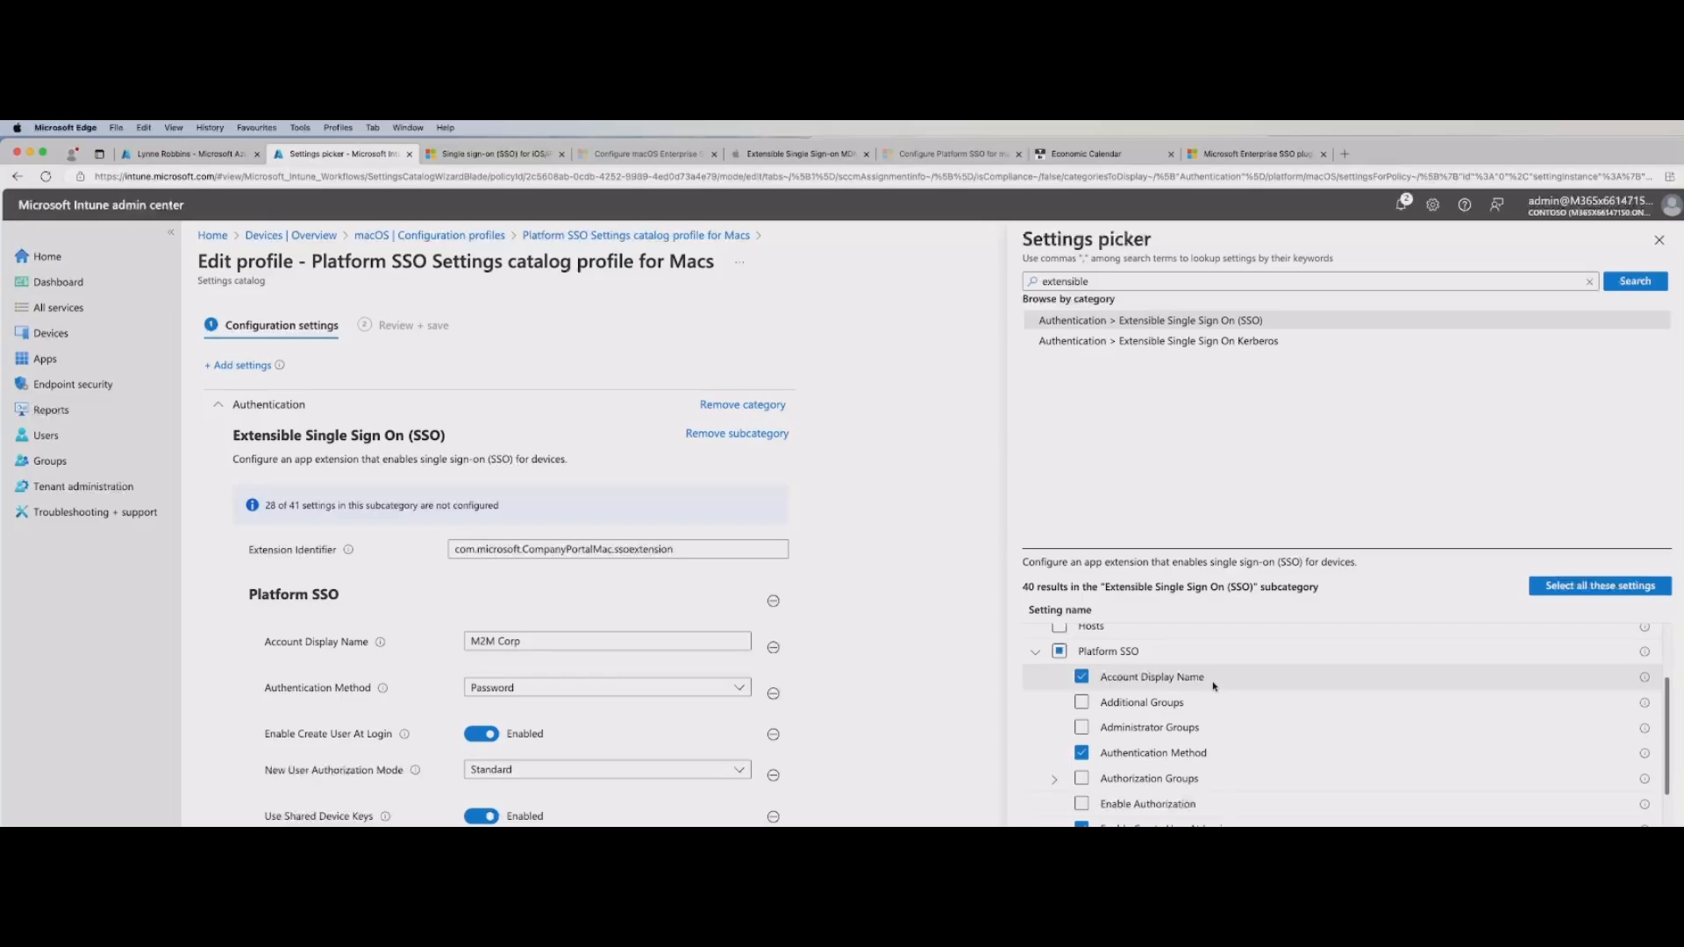
Step: Review the remaining Platform SSO, Registration Token and Screen Locked Behavior selections in the settings picker, and close the picker
{"action": "scroll", "coordinate": [1150, 721], "scroll_direction": "down", "scroll_amount": 1}
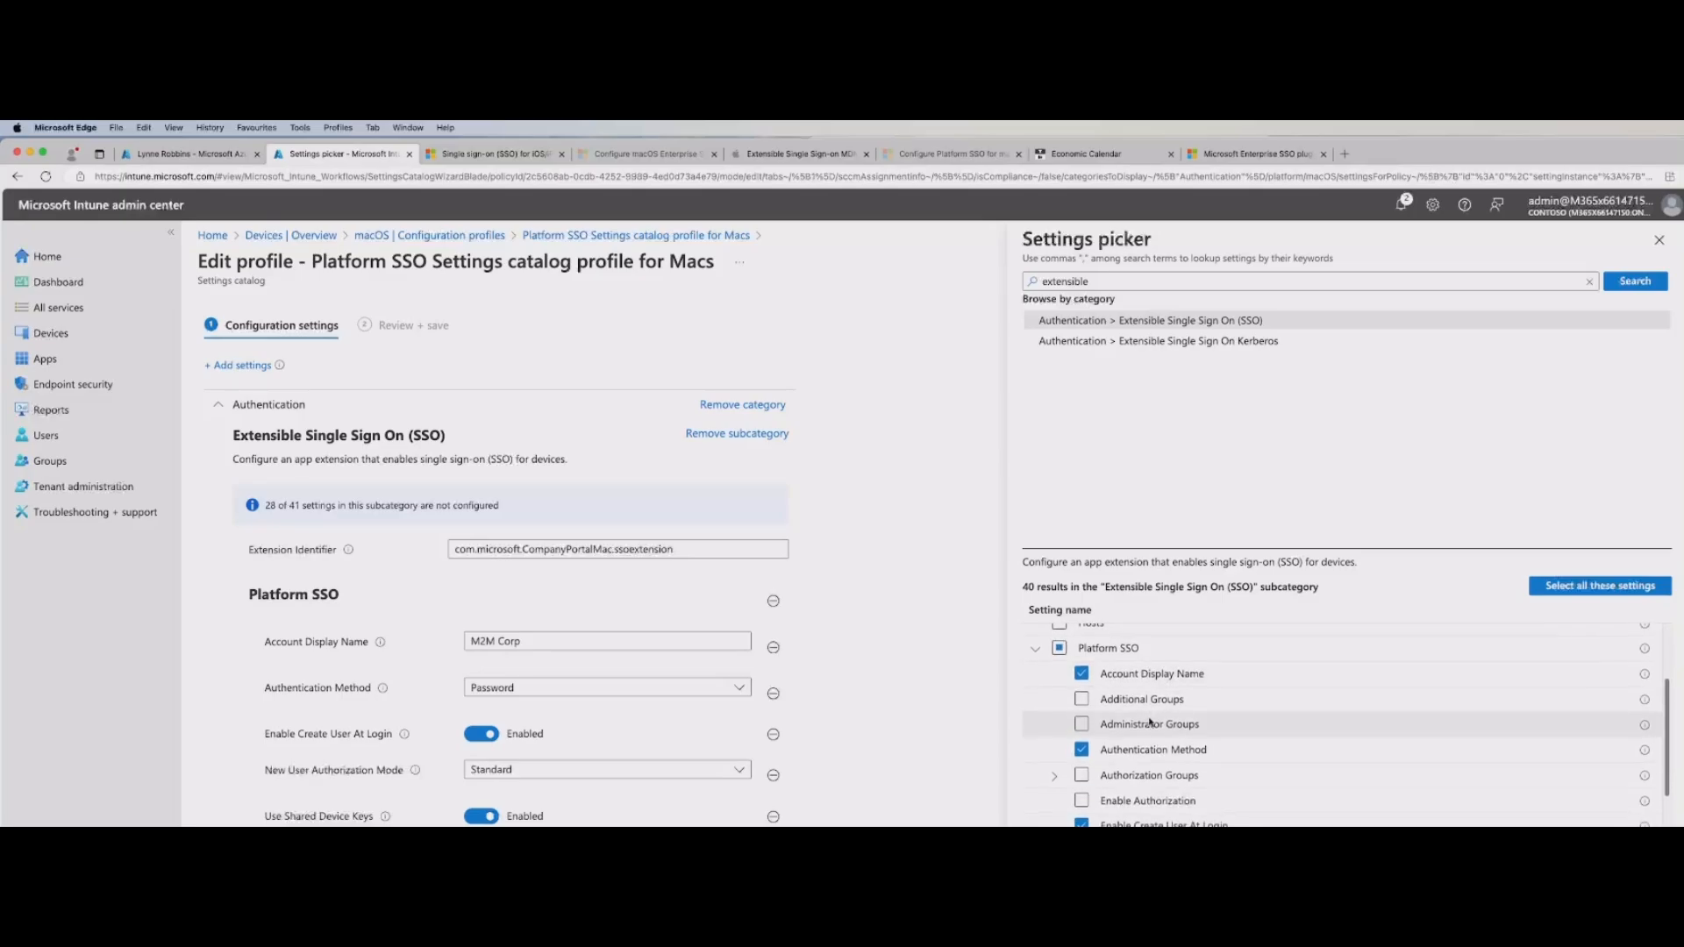
{"action": "scroll", "coordinate": [1150, 717], "scroll_direction": "down", "scroll_amount": 4}
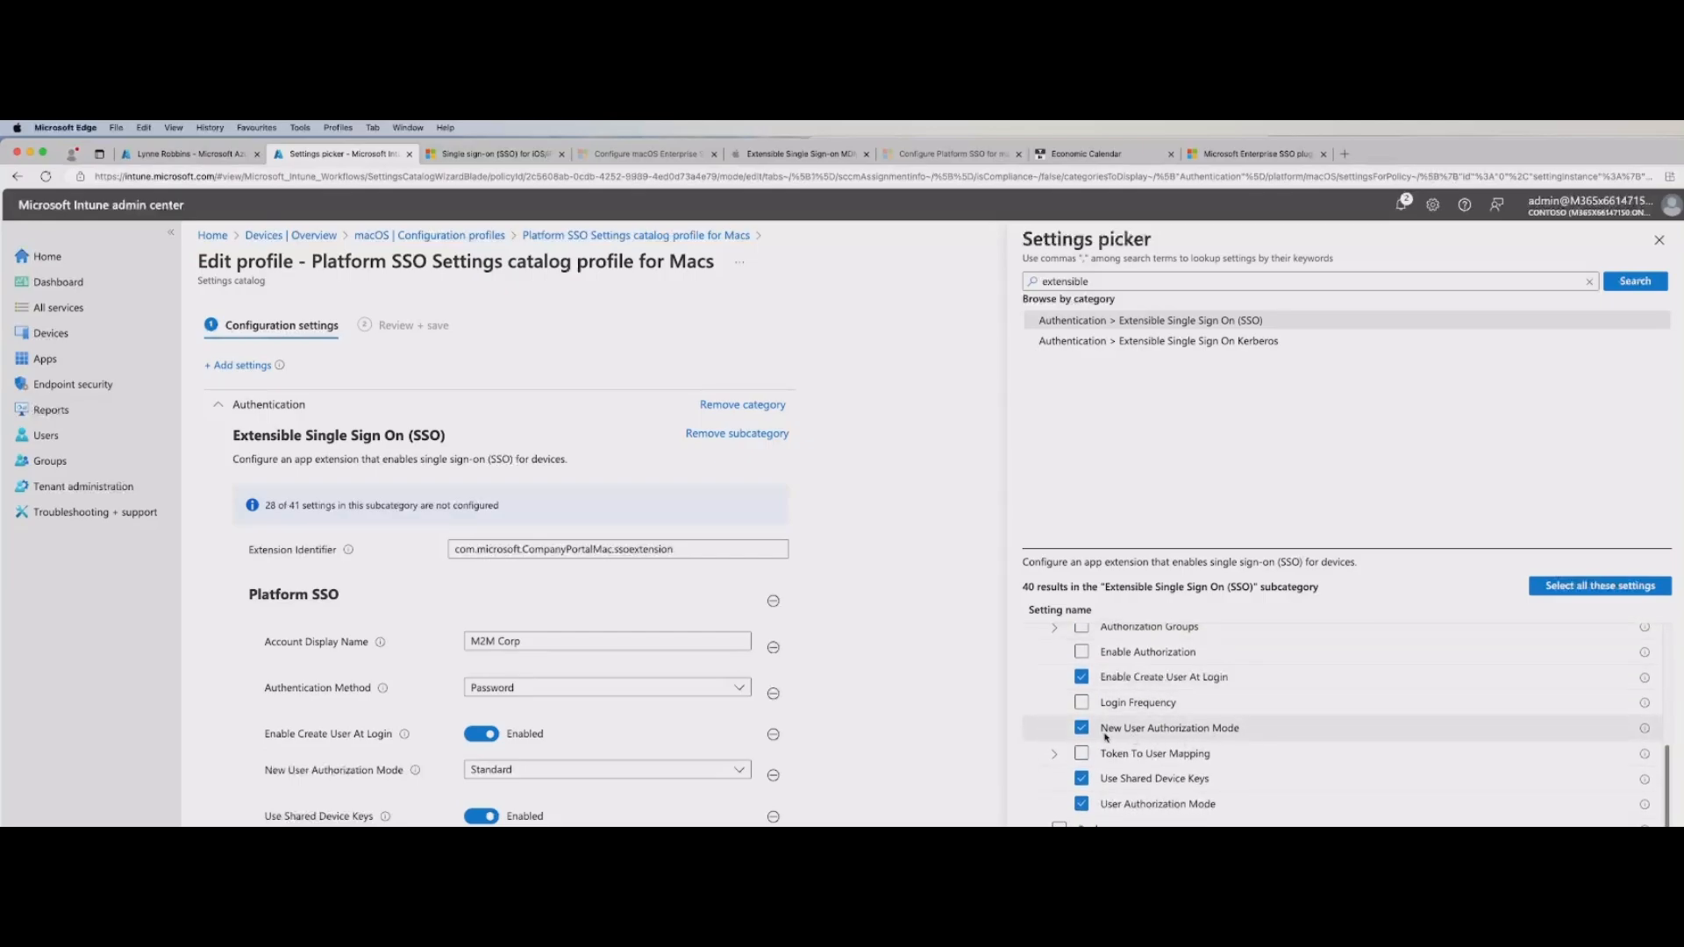
{"action": "scroll", "coordinate": [1235, 728], "scroll_direction": "down", "scroll_amount": 3}
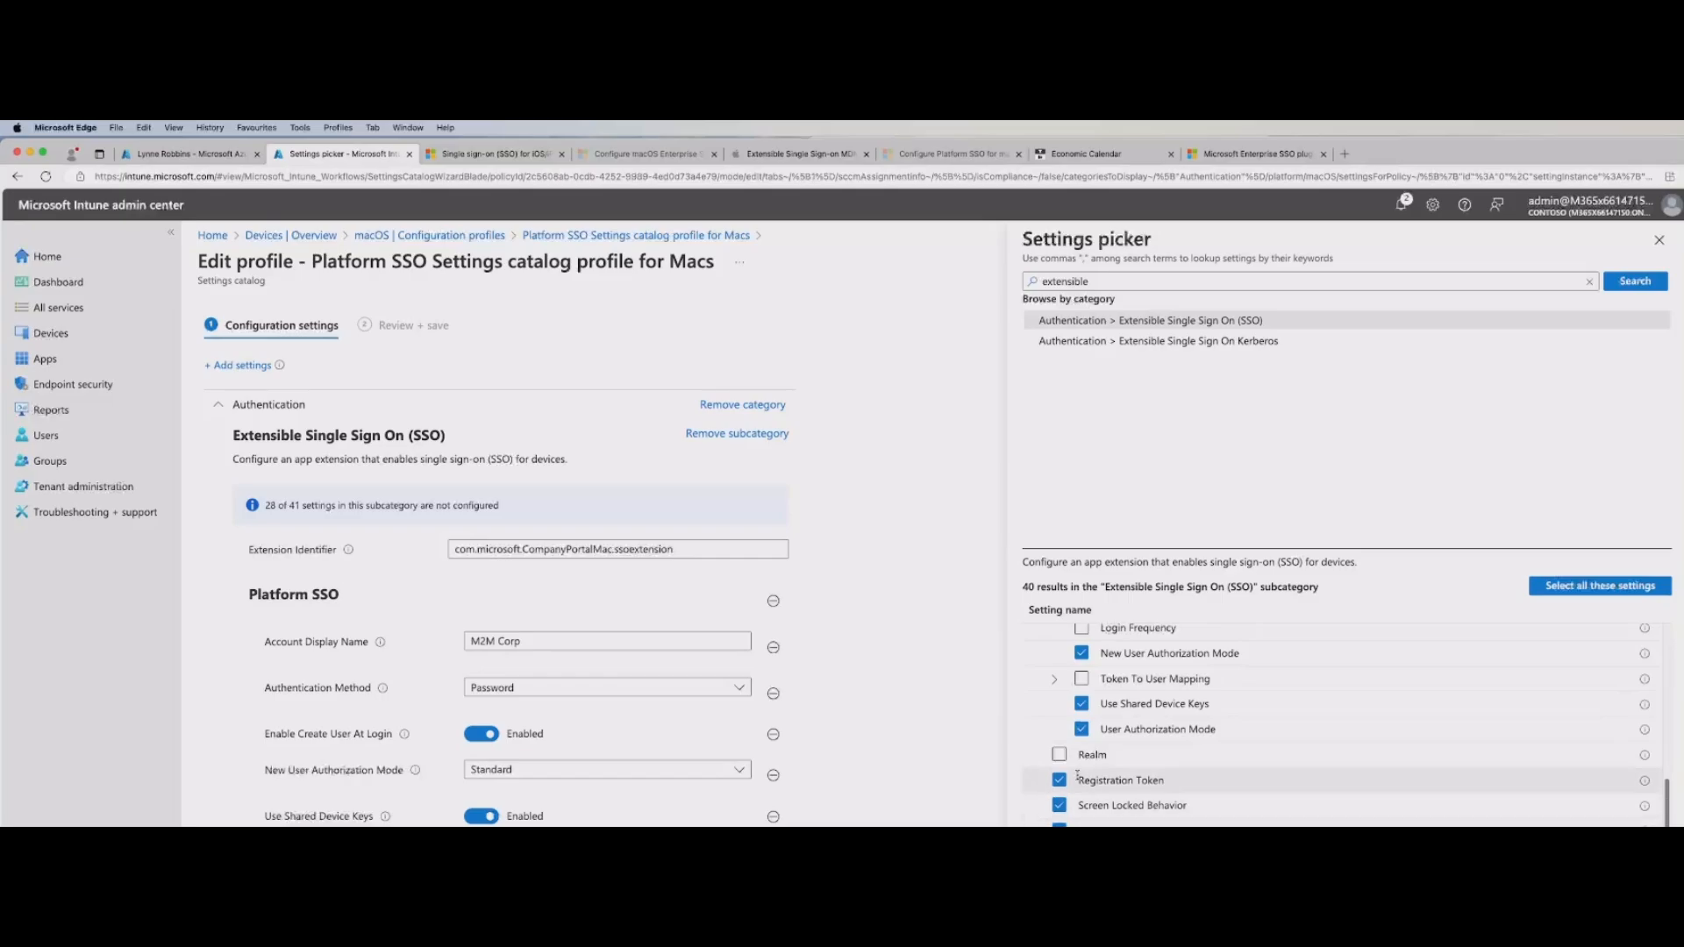
{"action": "scroll", "coordinate": [1341, 728], "scroll_direction": "up", "scroll_amount": 4}
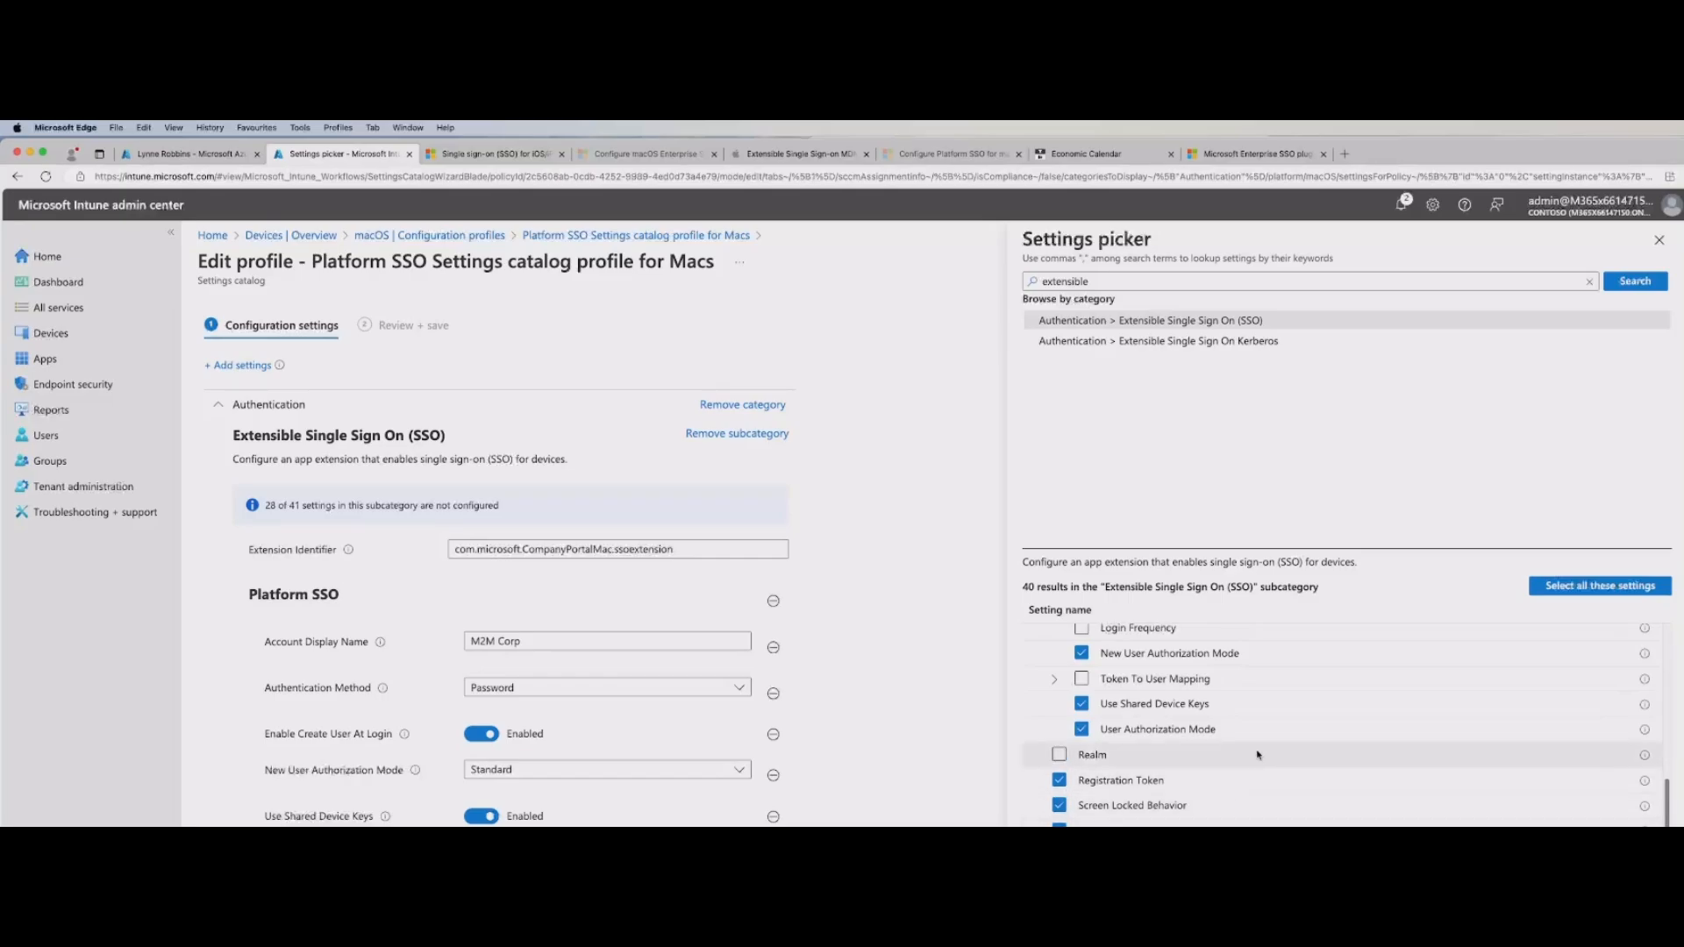
{"action": "left_click", "coordinate": [1660, 245]}
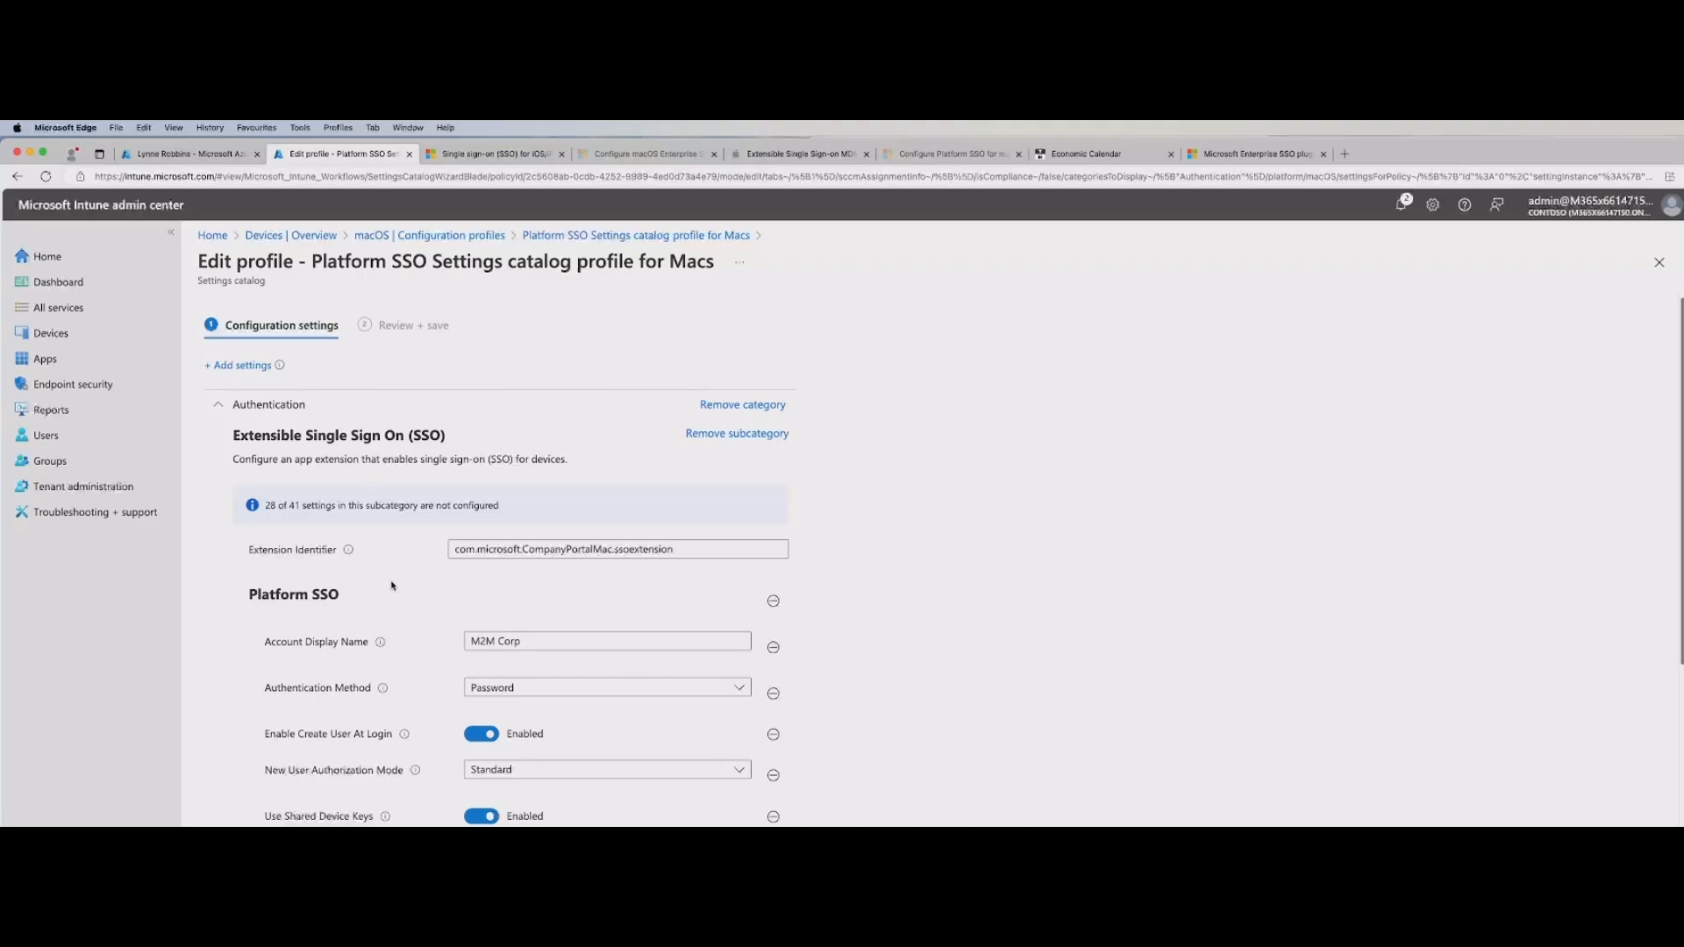
Step: Review the Extension Identifier and Account Display Name settings and their descriptions in the profile
{"action": "scroll", "coordinate": [412, 526], "scroll_direction": "down", "scroll_amount": 3}
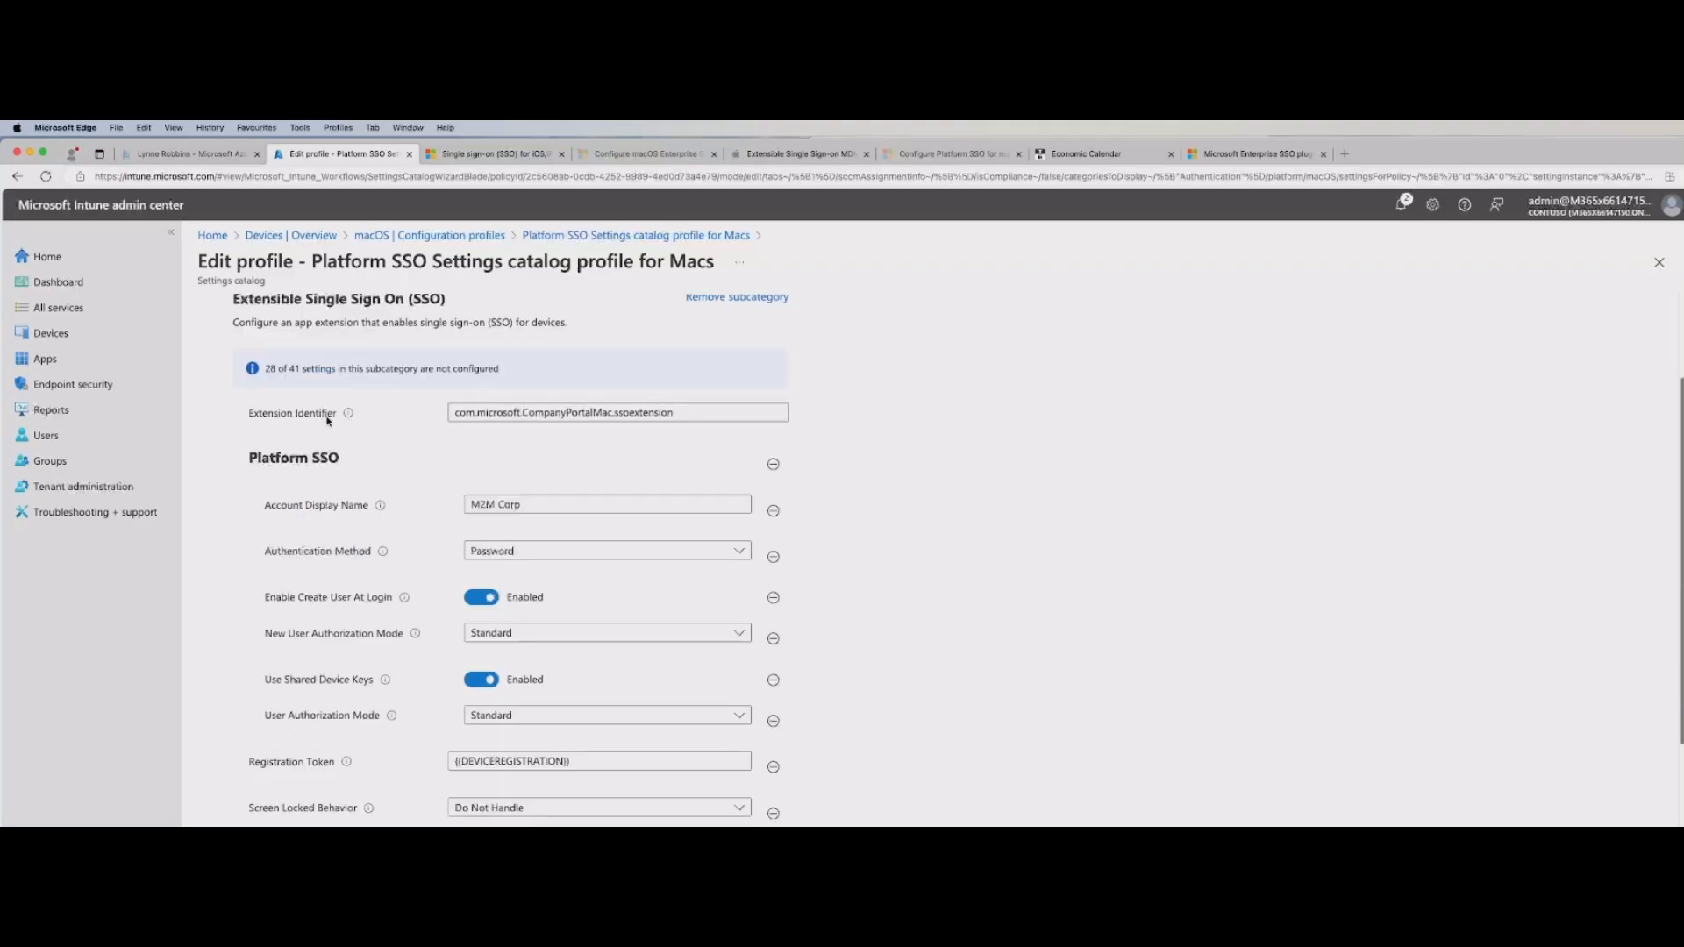
{"action": "mouse_move", "coordinate": [350, 419]}
{"action": "scroll", "coordinate": [334, 452], "scroll_direction": "down", "scroll_amount": 1}
{"action": "left_click", "coordinate": [284, 500]}
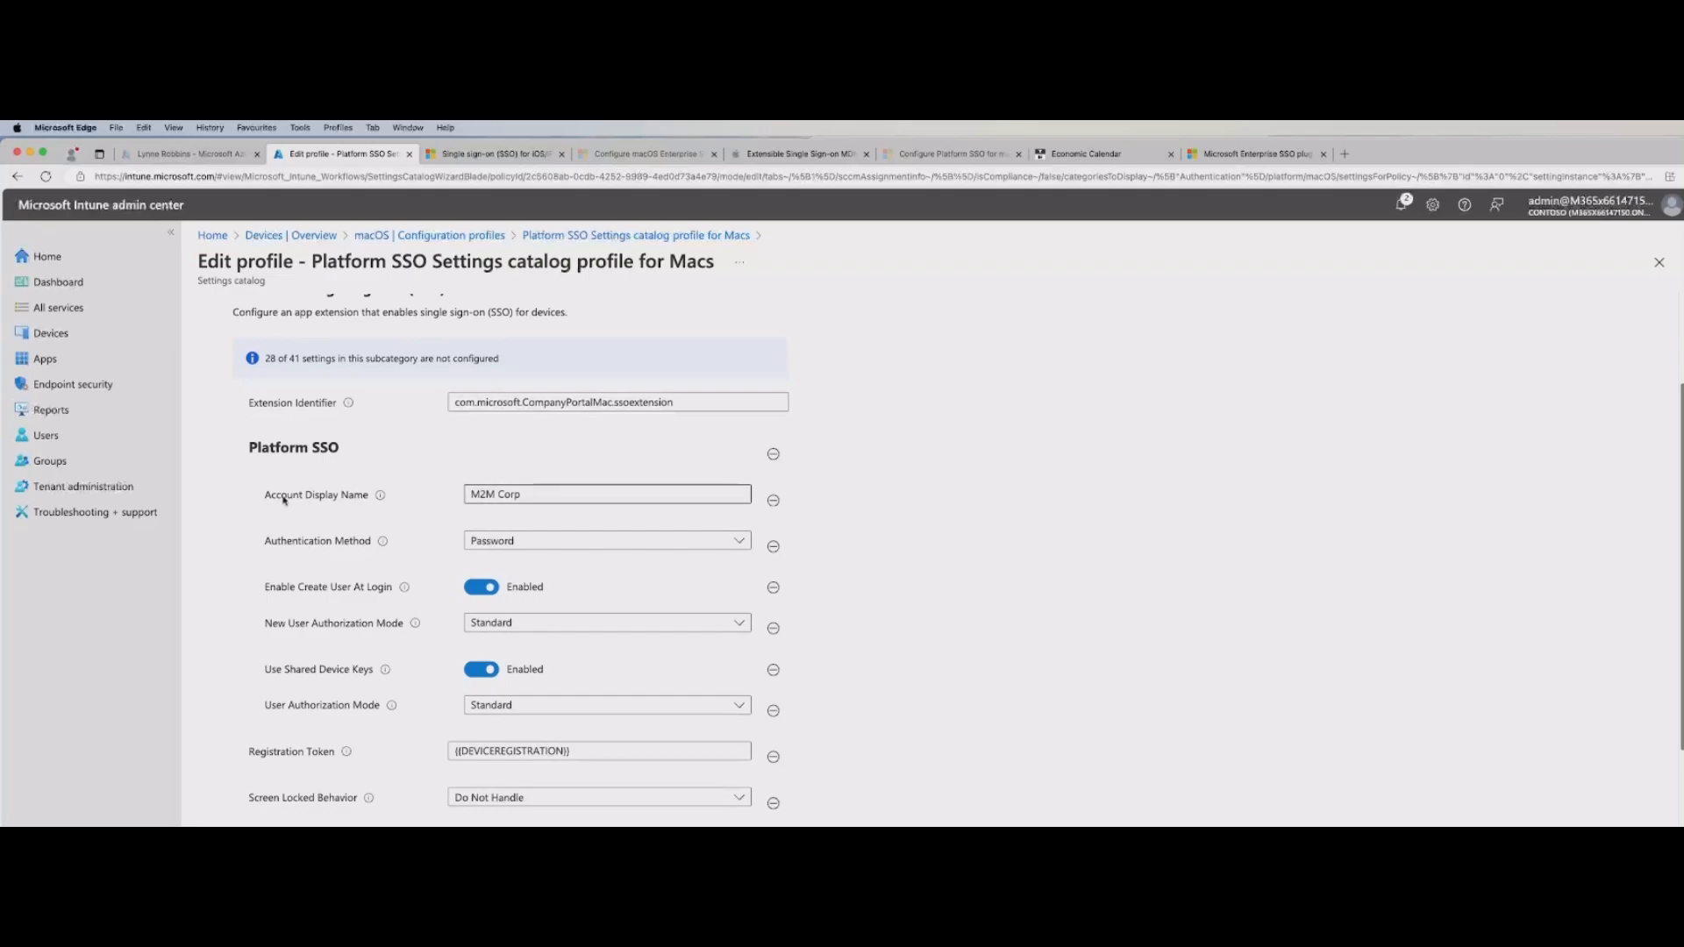
{"action": "mouse_move", "coordinate": [381, 496]}
Step: Review the description and available options of the Platform SSO Authentication Method, leaving Password selected
{"action": "mouse_move", "coordinate": [377, 551]}
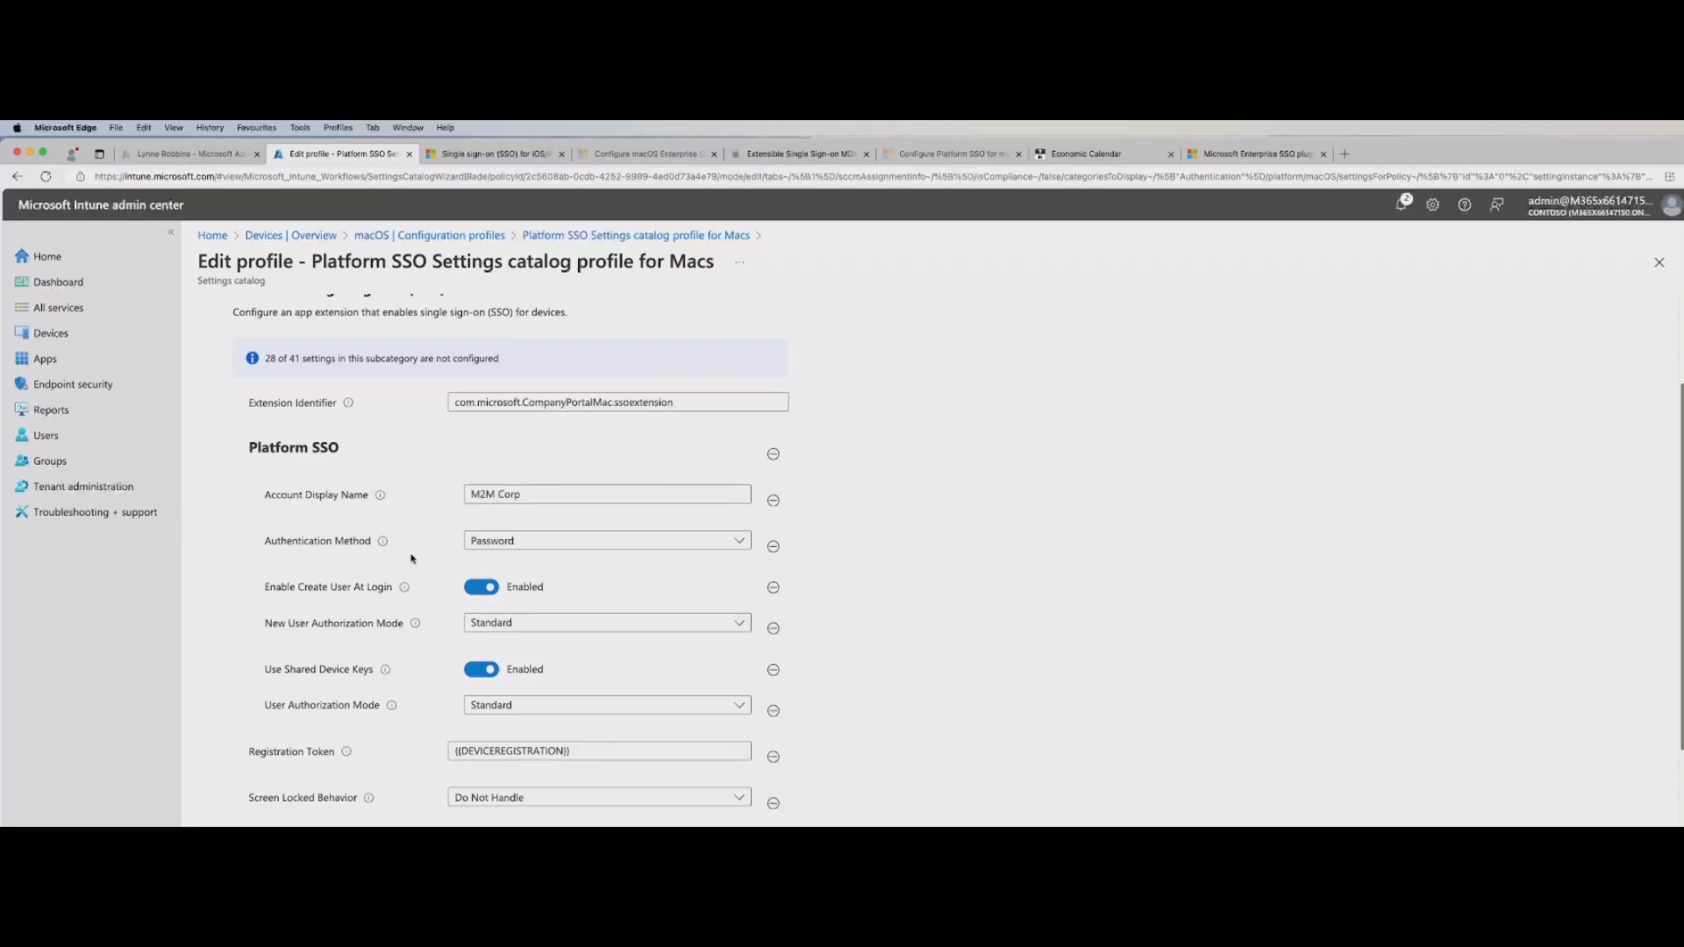
{"action": "left_click", "coordinate": [558, 540]}
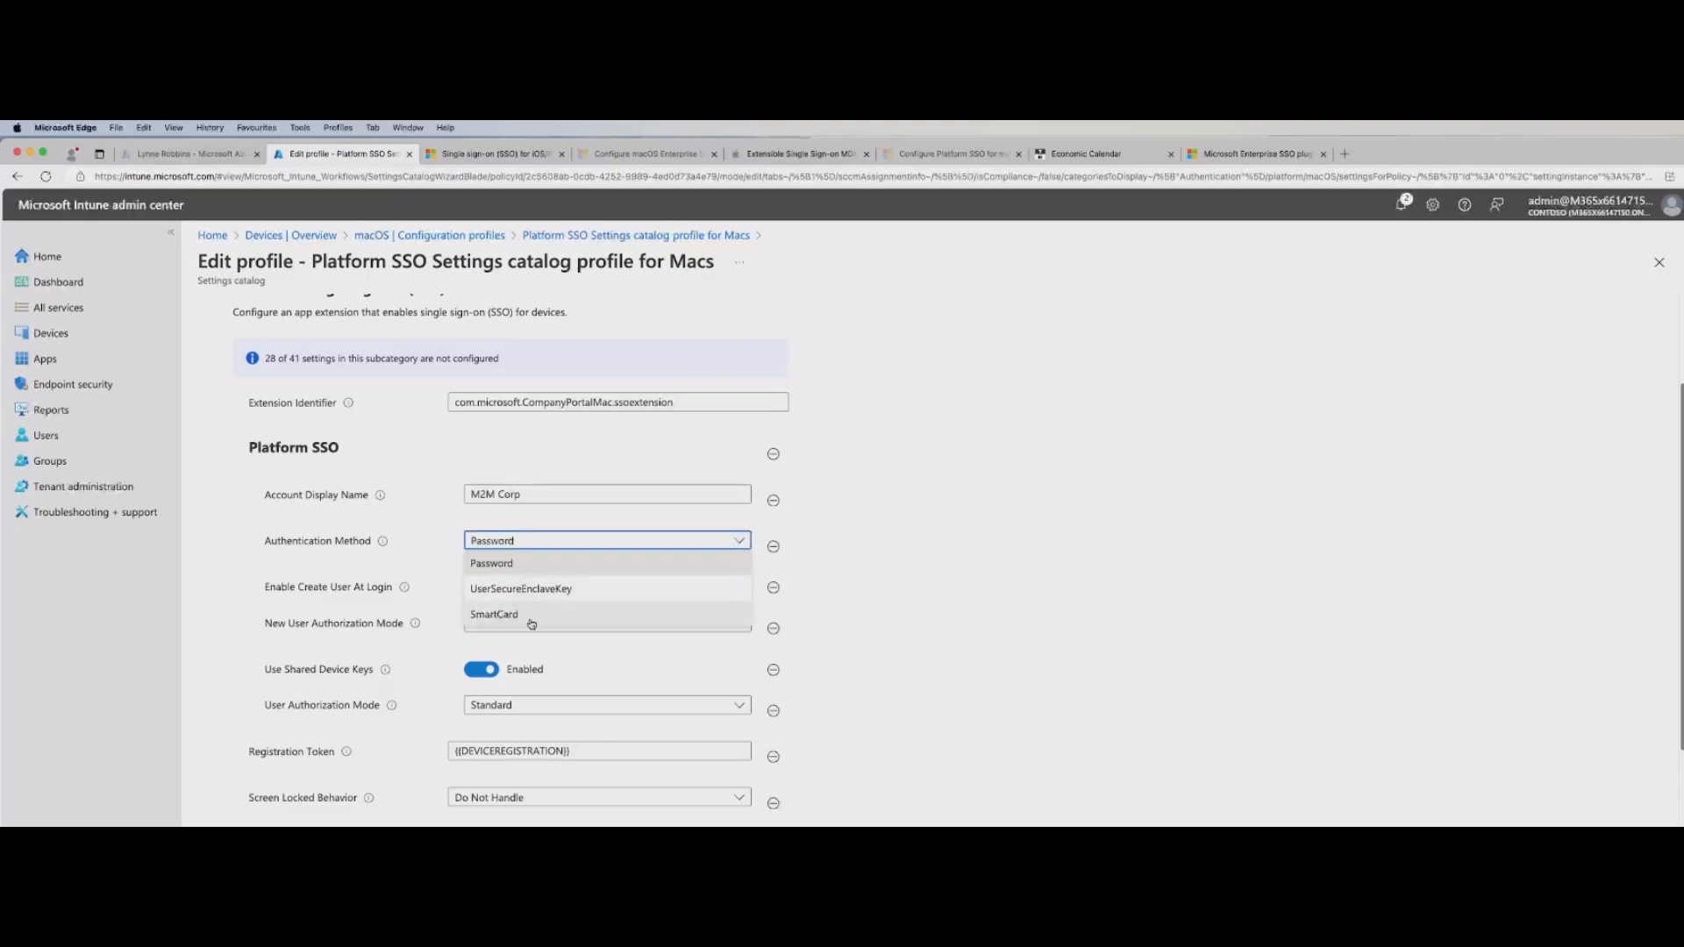
{"action": "left_click", "coordinate": [437, 542]}
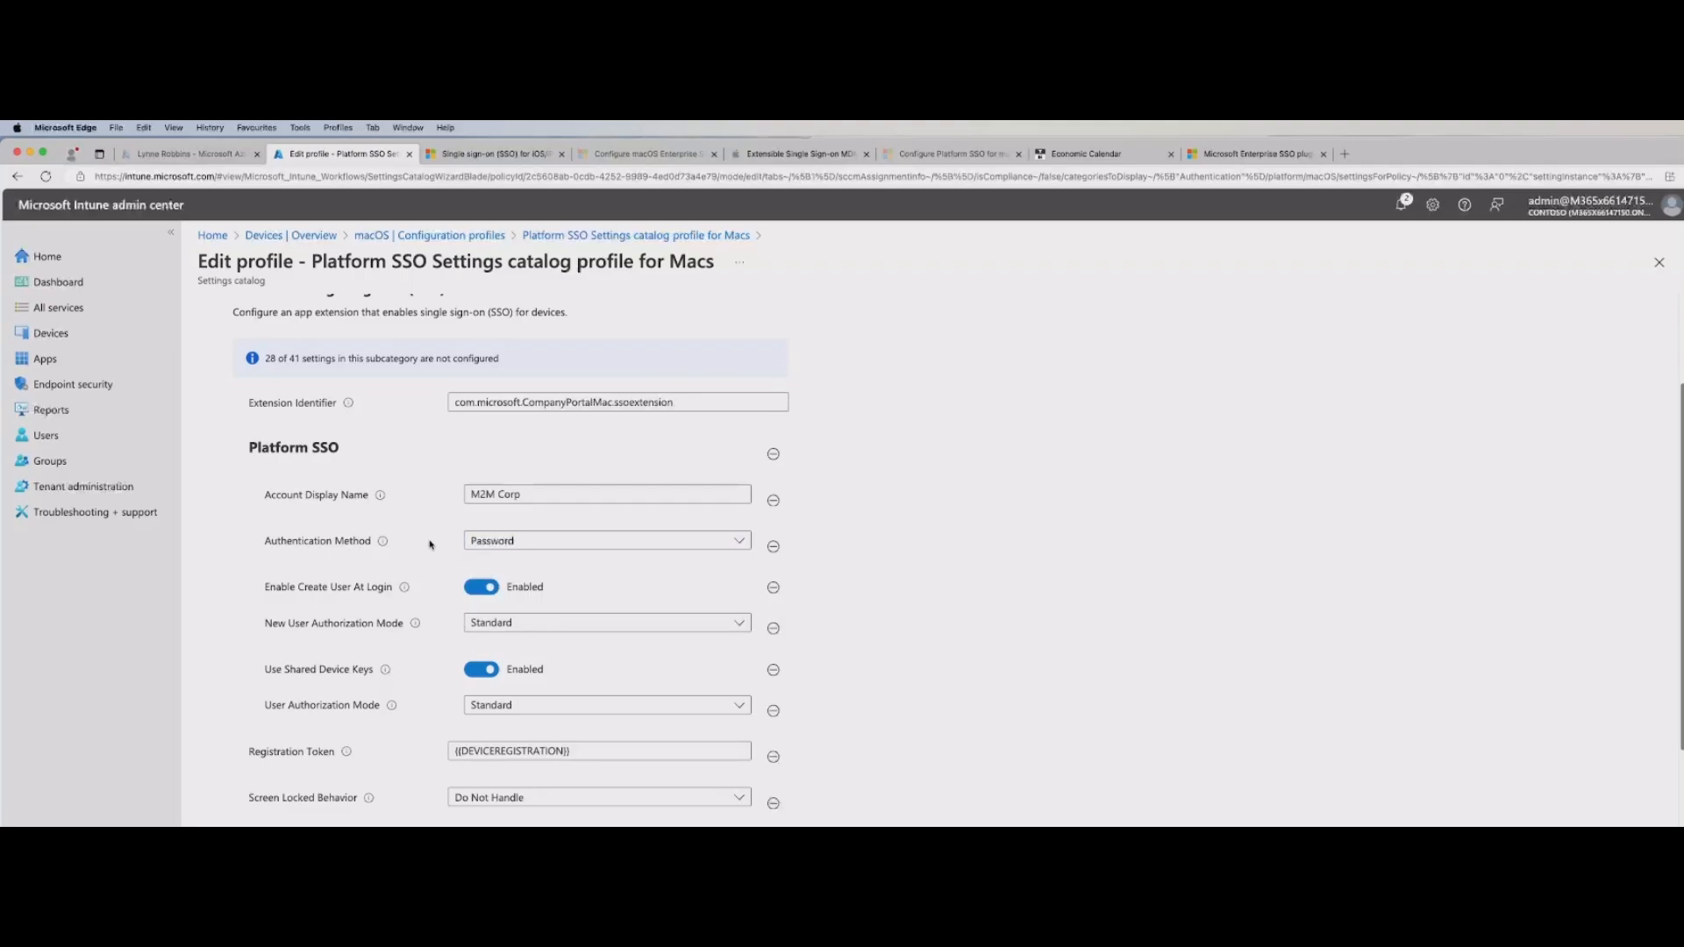
{"action": "left_click", "coordinate": [532, 542]}
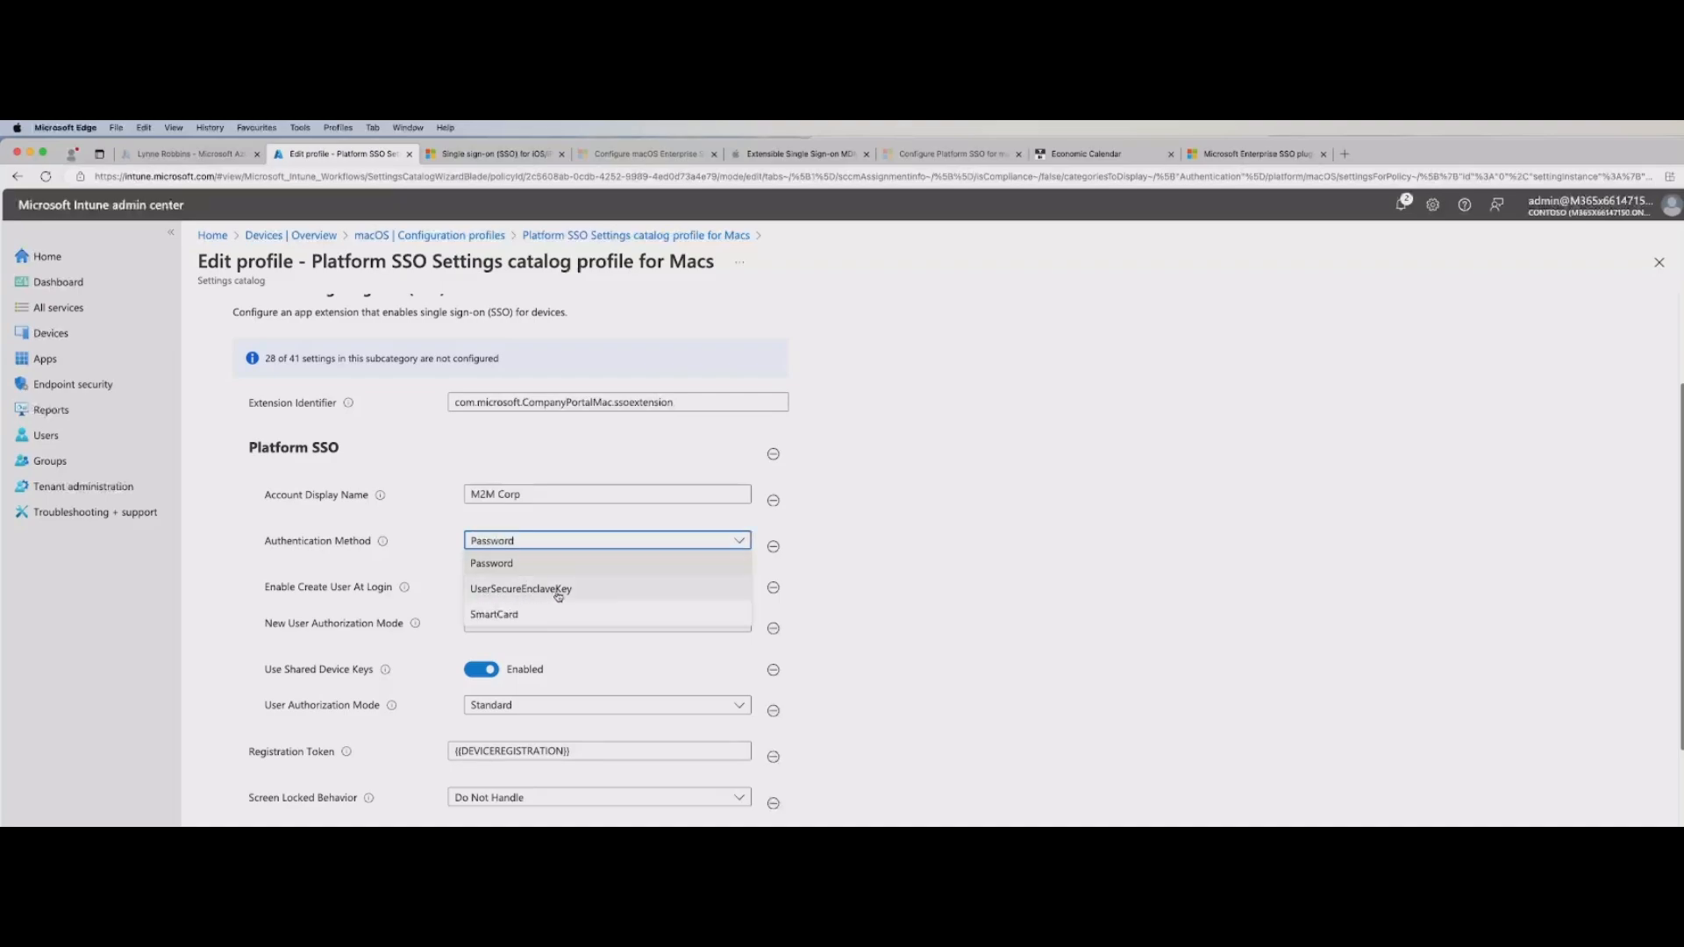
{"action": "left_click", "coordinate": [429, 550]}
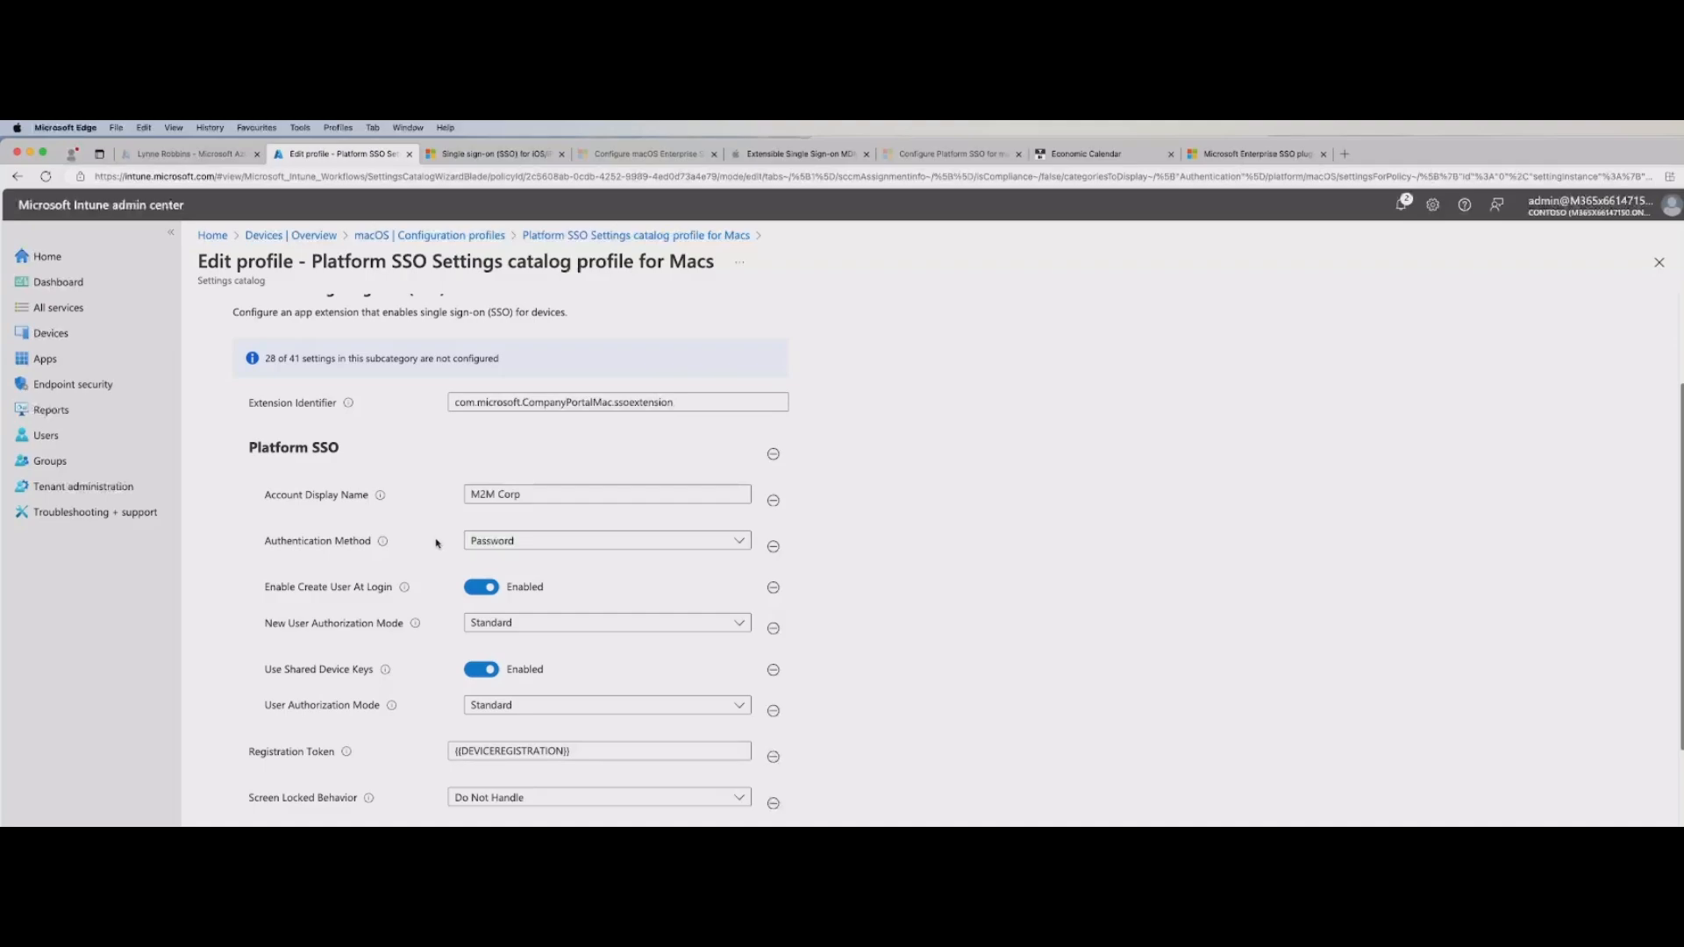
Step: Read the descriptions of Enable Create User At Login, New User Authorization Mode and Use Shared Device Keys
{"action": "scroll", "coordinate": [437, 542], "scroll_direction": "down", "scroll_amount": 2}
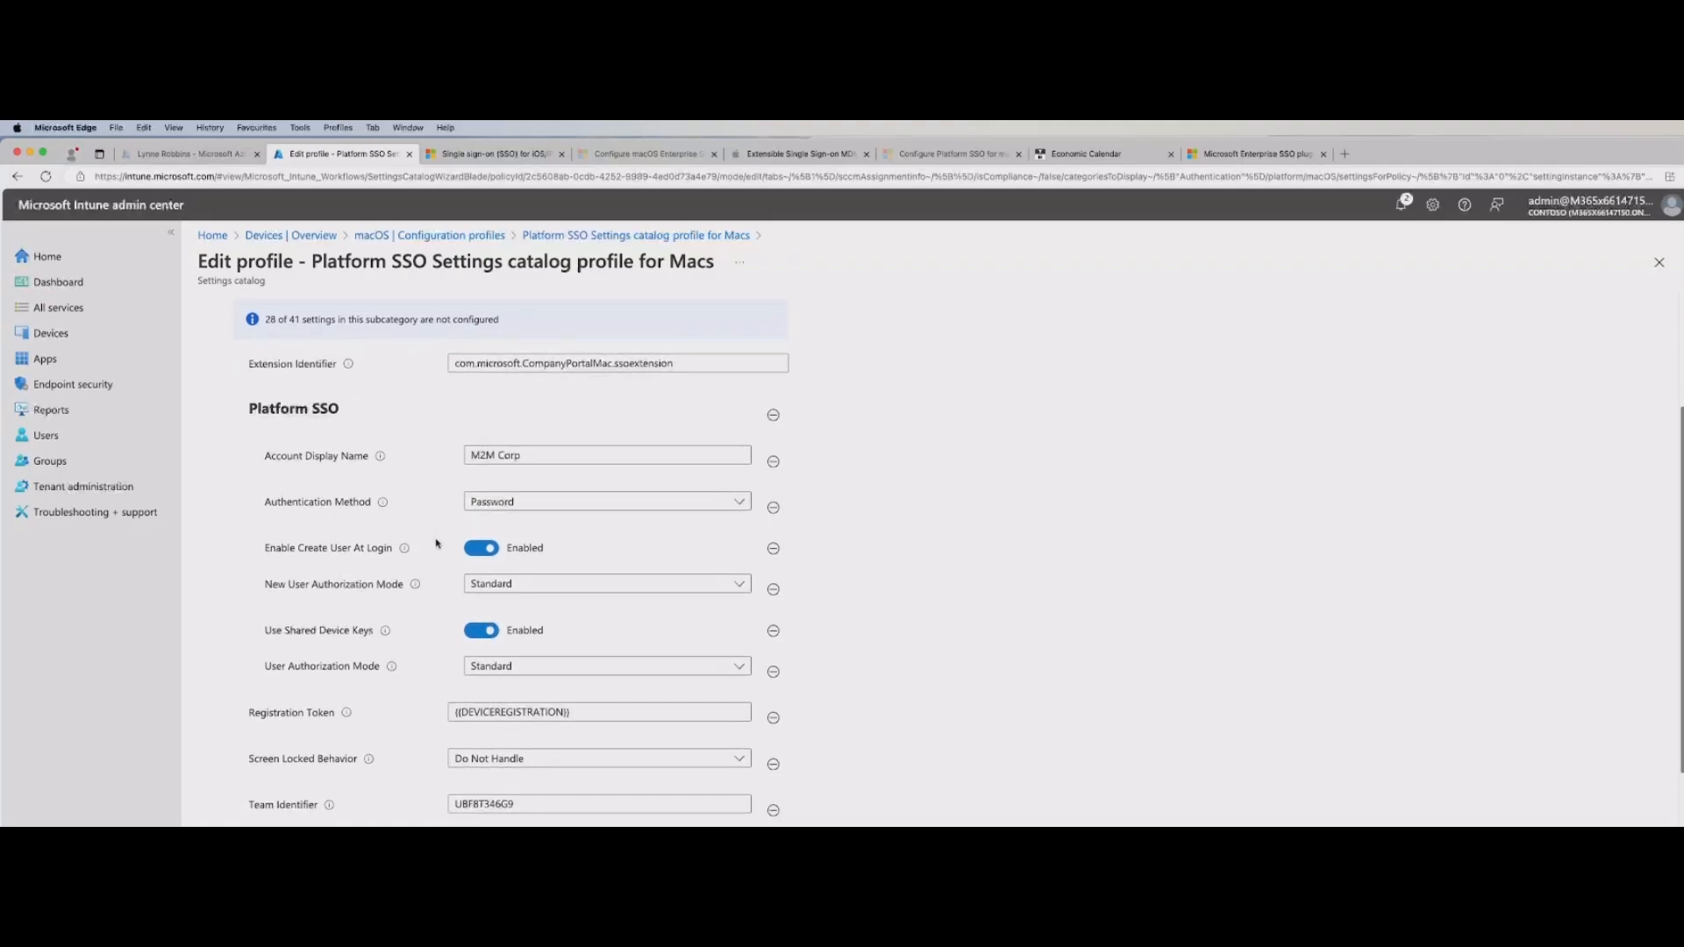
{"action": "key", "text": "super+Tab"}
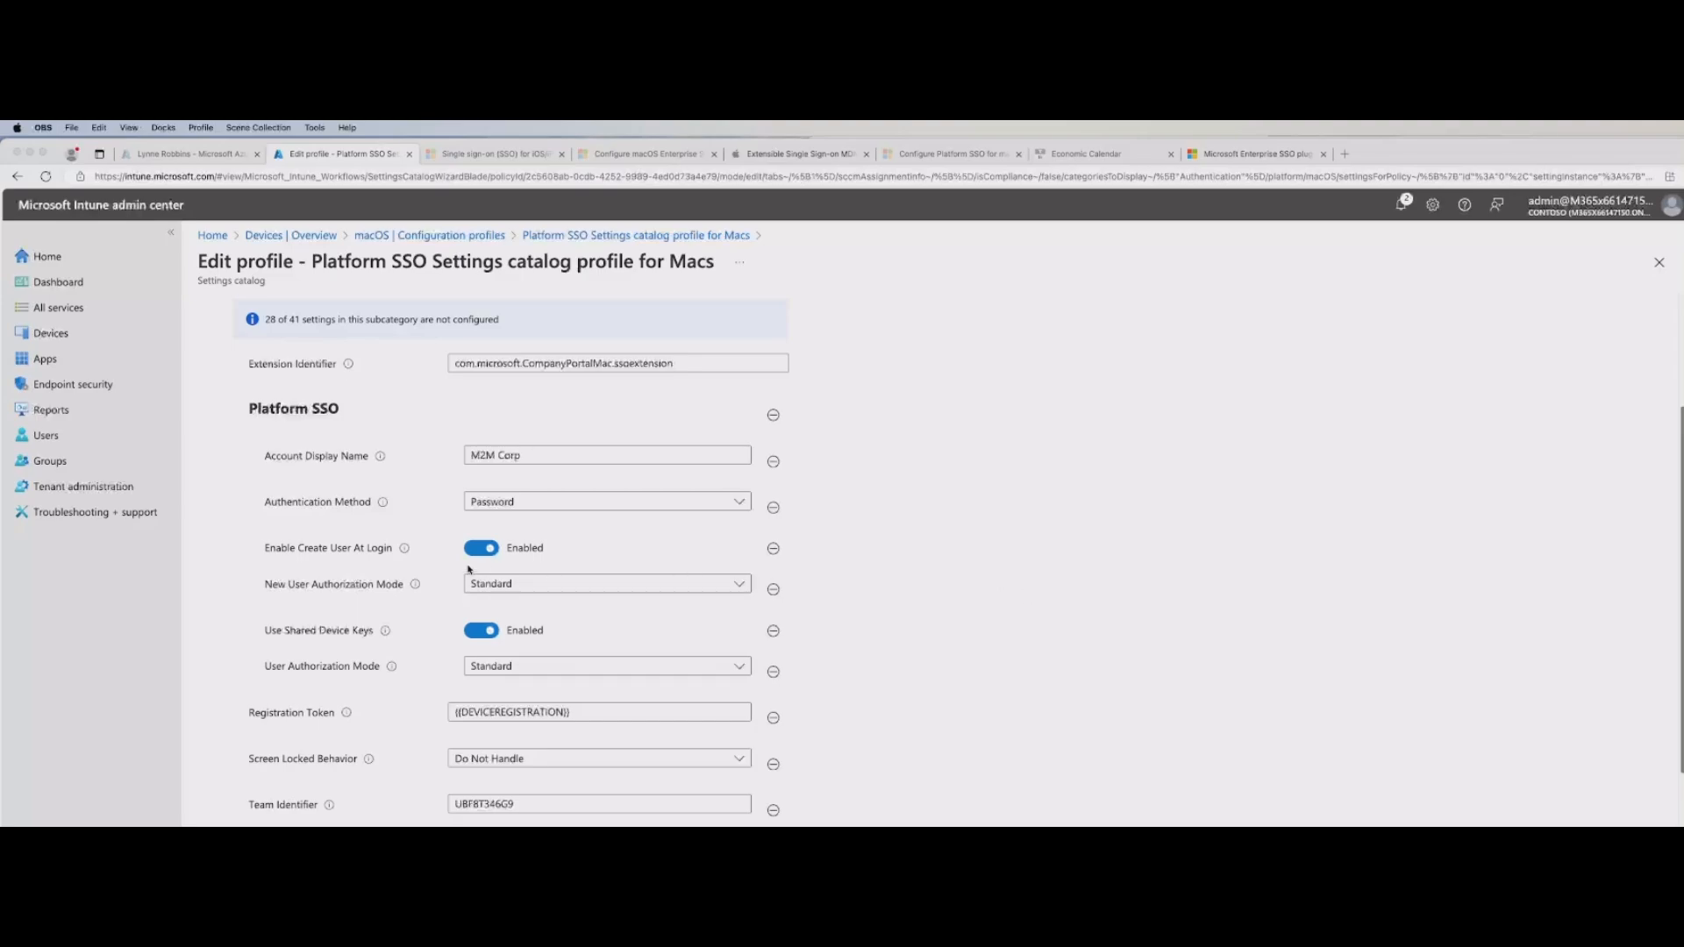
{"action": "left_click", "coordinate": [404, 550]}
{"action": "left_click", "coordinate": [416, 586]}
{"action": "left_click", "coordinate": [419, 645]}
{"action": "mouse_move", "coordinate": [386, 637]}
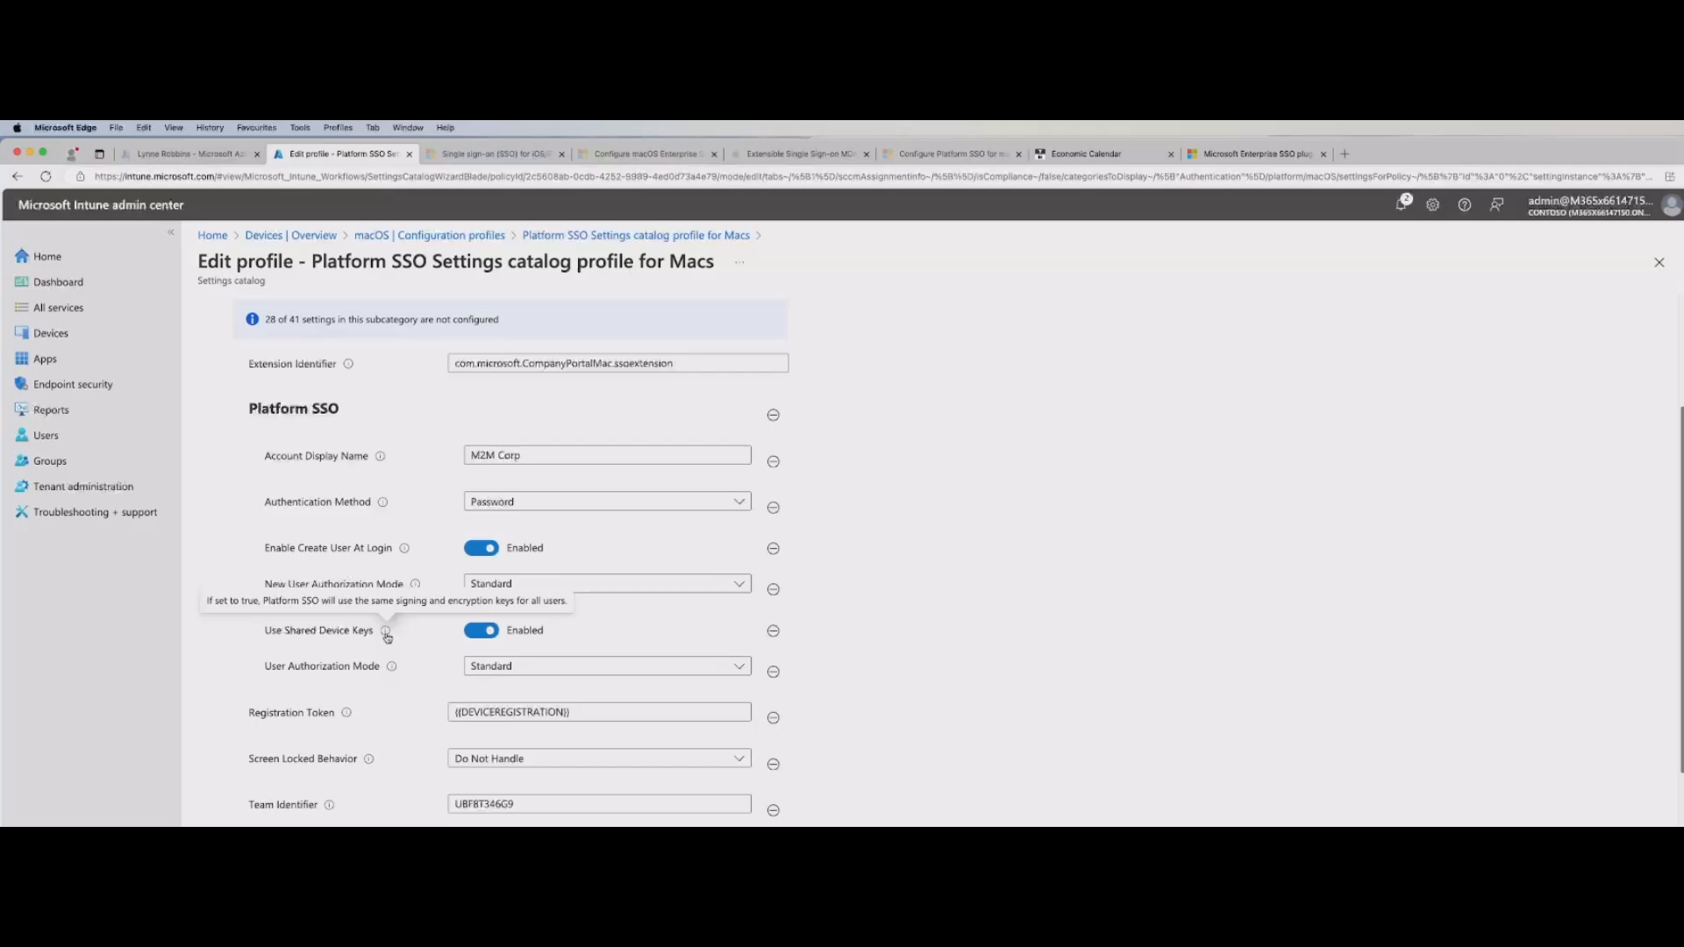
Step: Review the User Authorization Mode setting and the description of the Registration Token setting
{"action": "scroll", "coordinate": [874, 549], "scroll_direction": "up", "scroll_amount": 2}
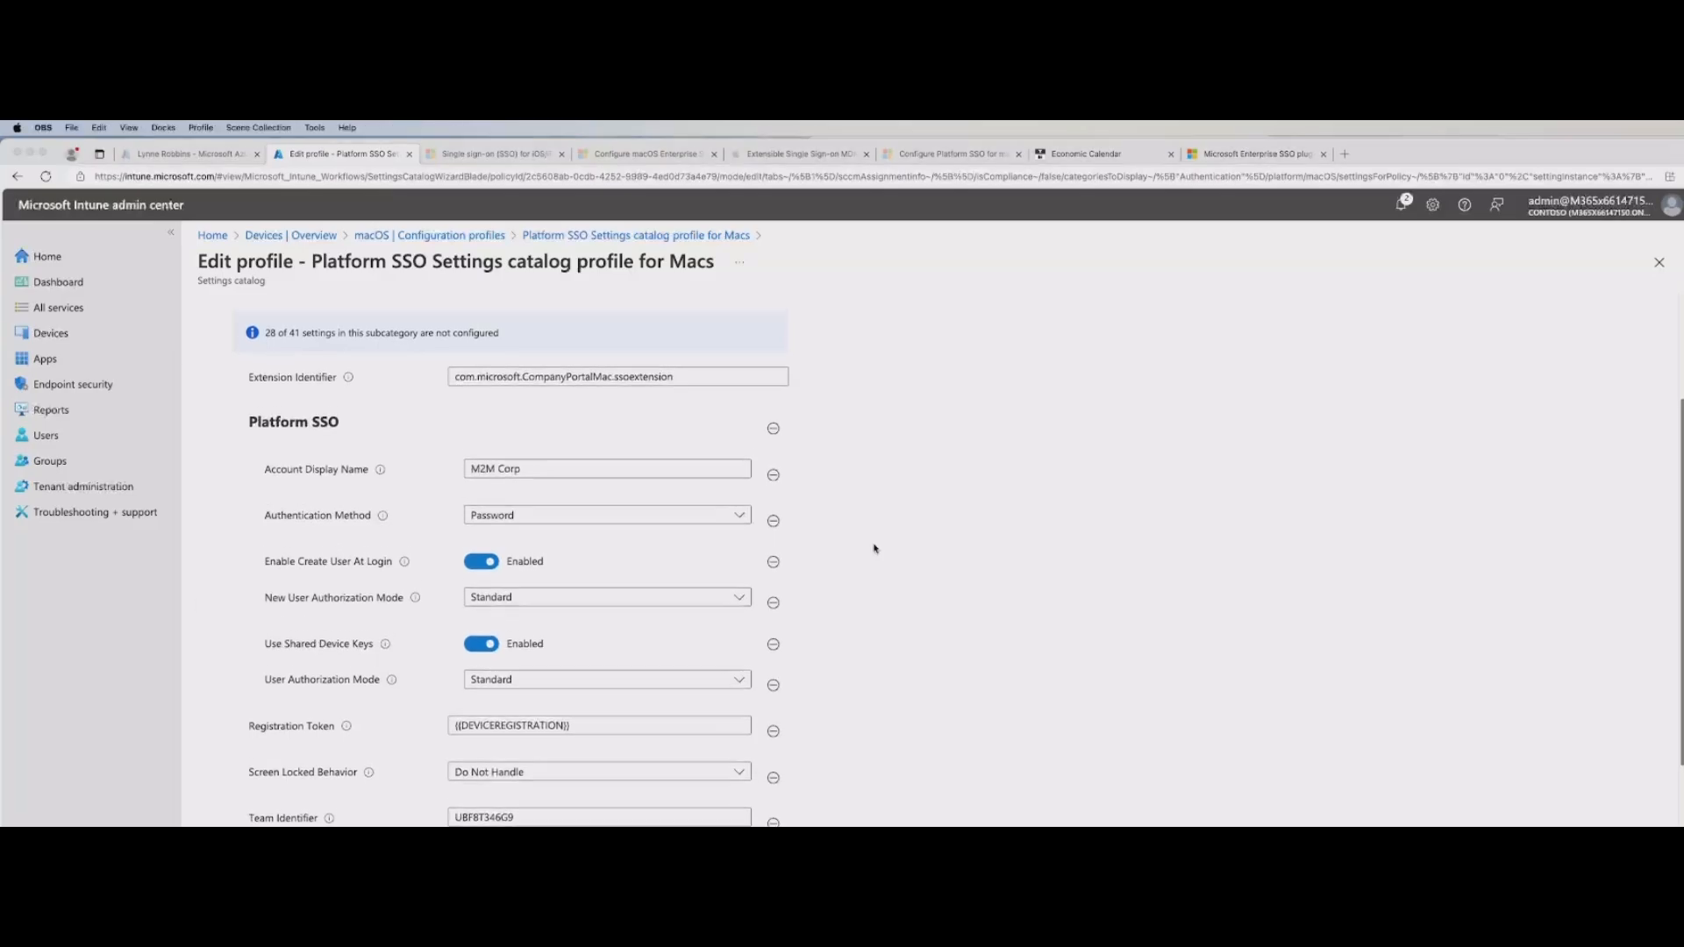
{"action": "scroll", "coordinate": [874, 549], "scroll_direction": "down", "scroll_amount": 4}
{"action": "scroll", "coordinate": [874, 549], "scroll_direction": "up", "scroll_amount": 2}
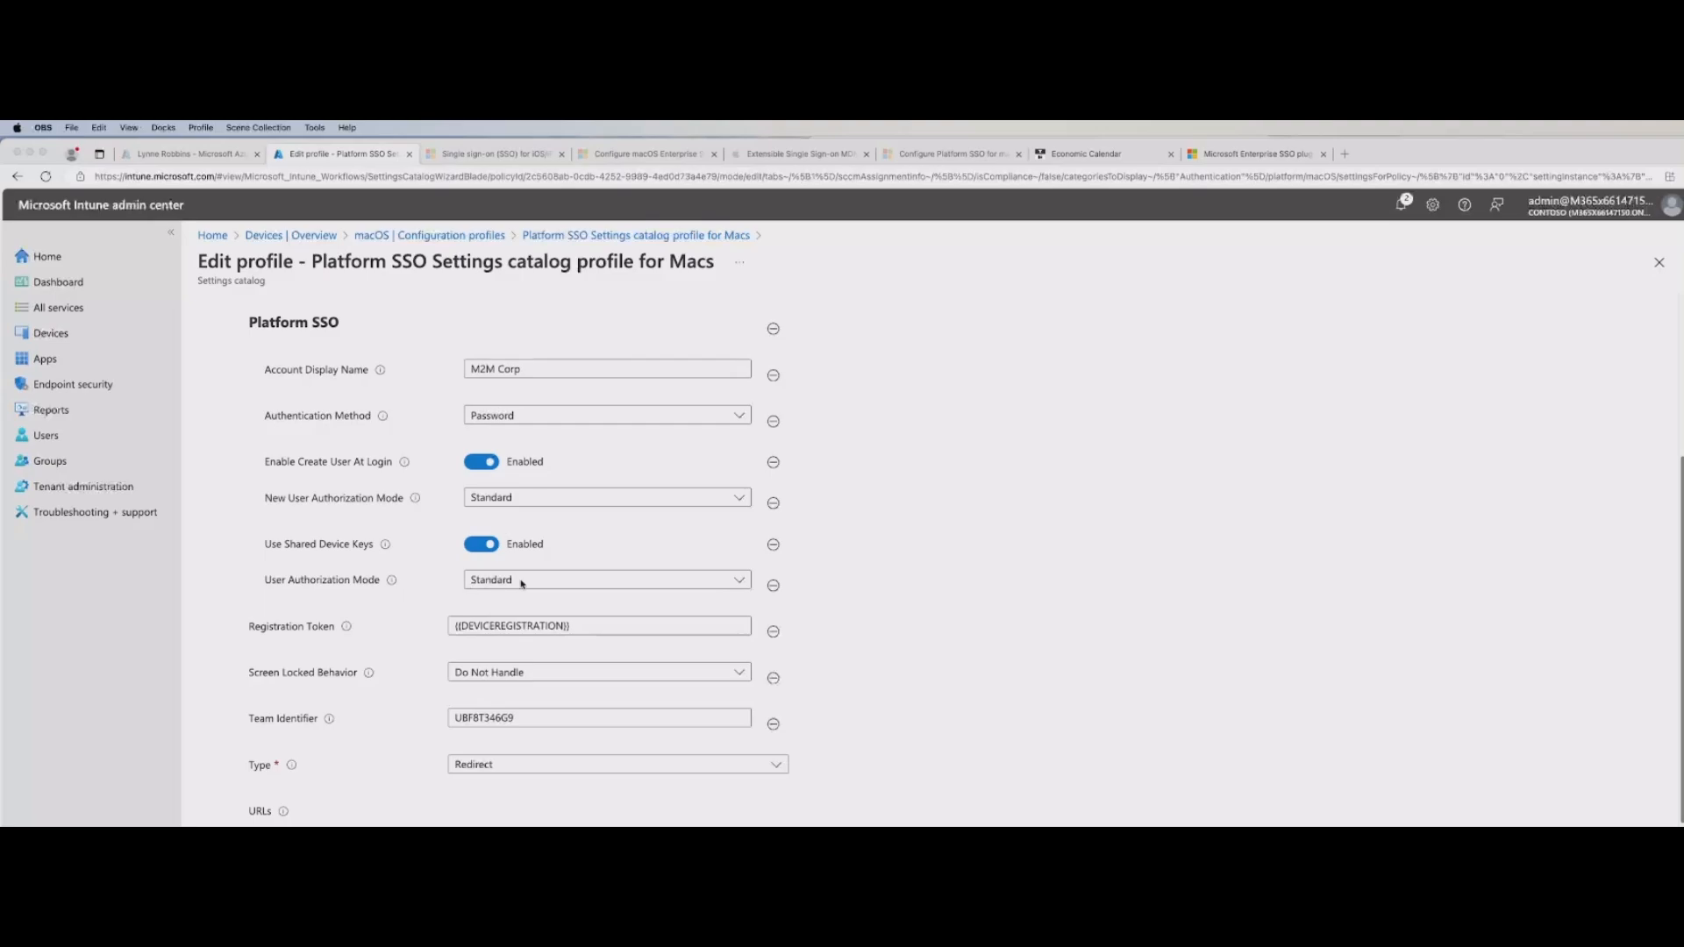
{"action": "left_click", "coordinate": [347, 628]}
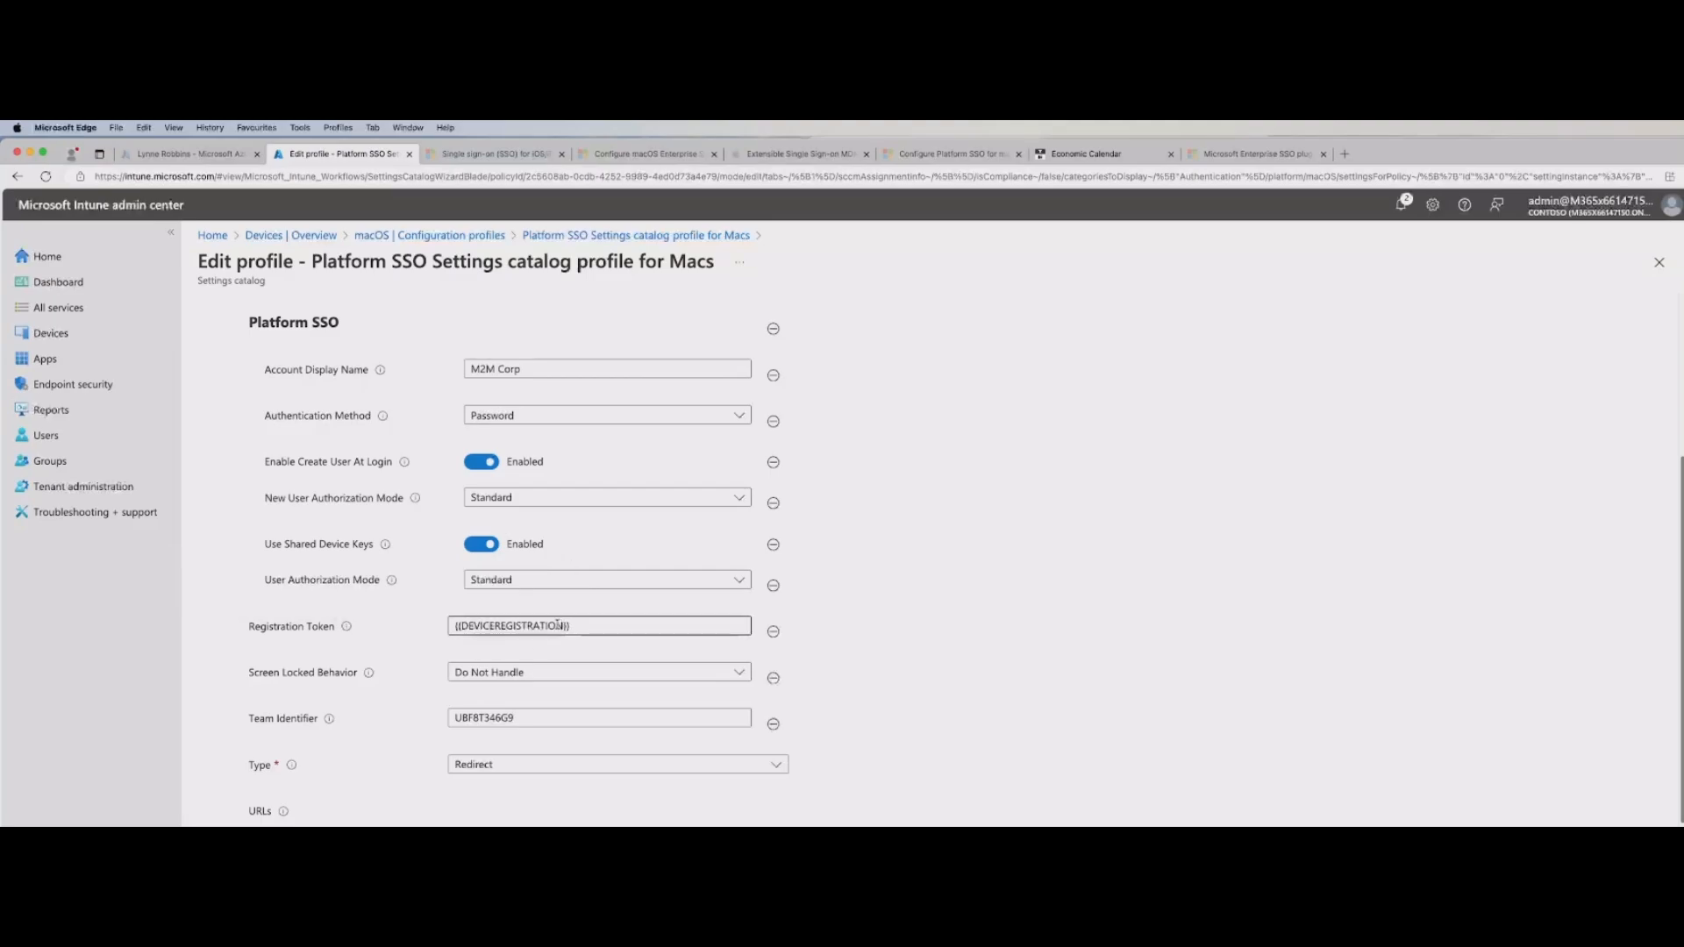
Step: Examine the options available for Screen Locked Behavior, keeping Do Not Handle
{"action": "key", "text": "super+Tab"}
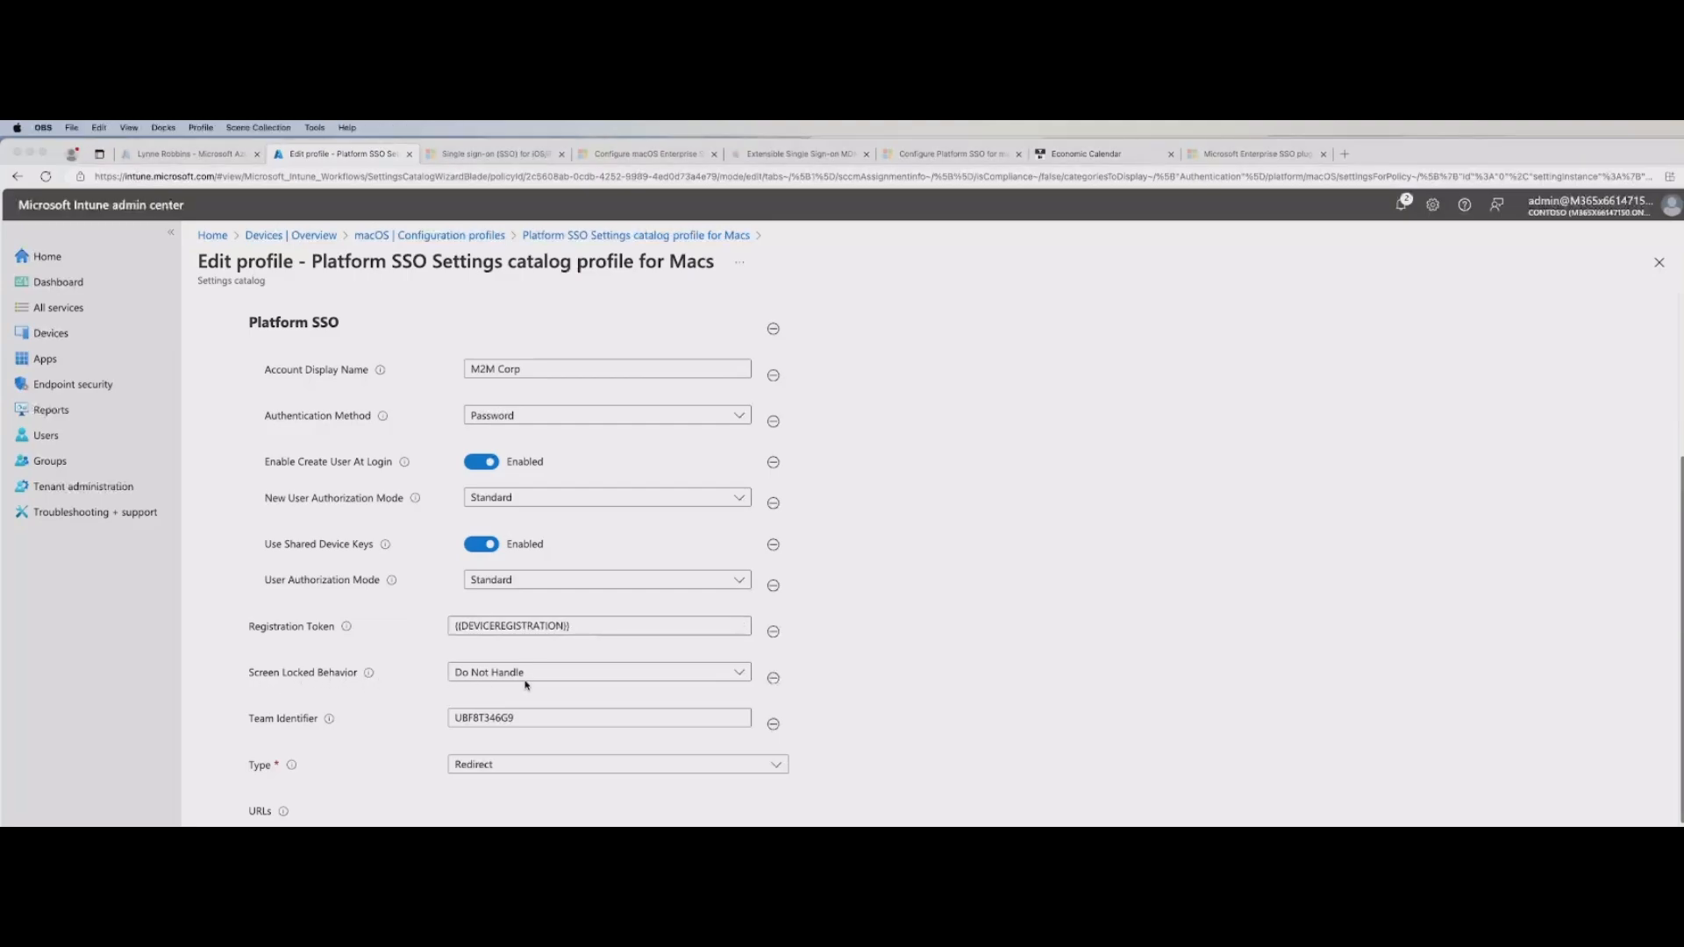
{"action": "left_click", "coordinate": [724, 677]}
{"action": "left_click", "coordinate": [693, 673]}
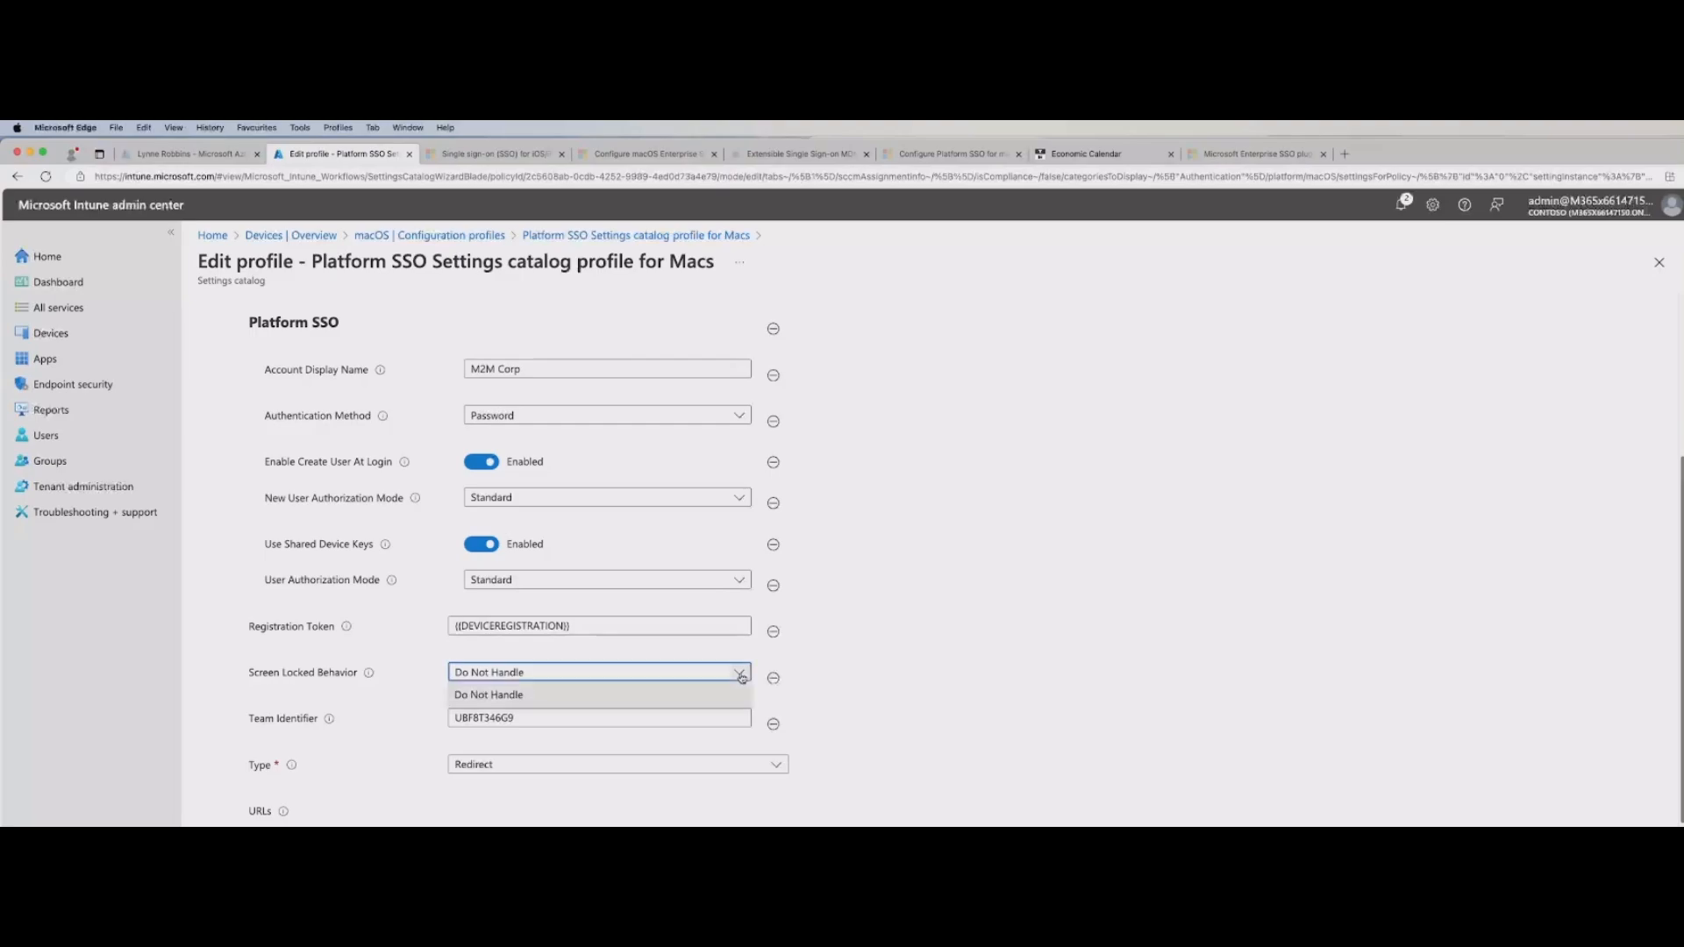
{"action": "left_click", "coordinate": [660, 679]}
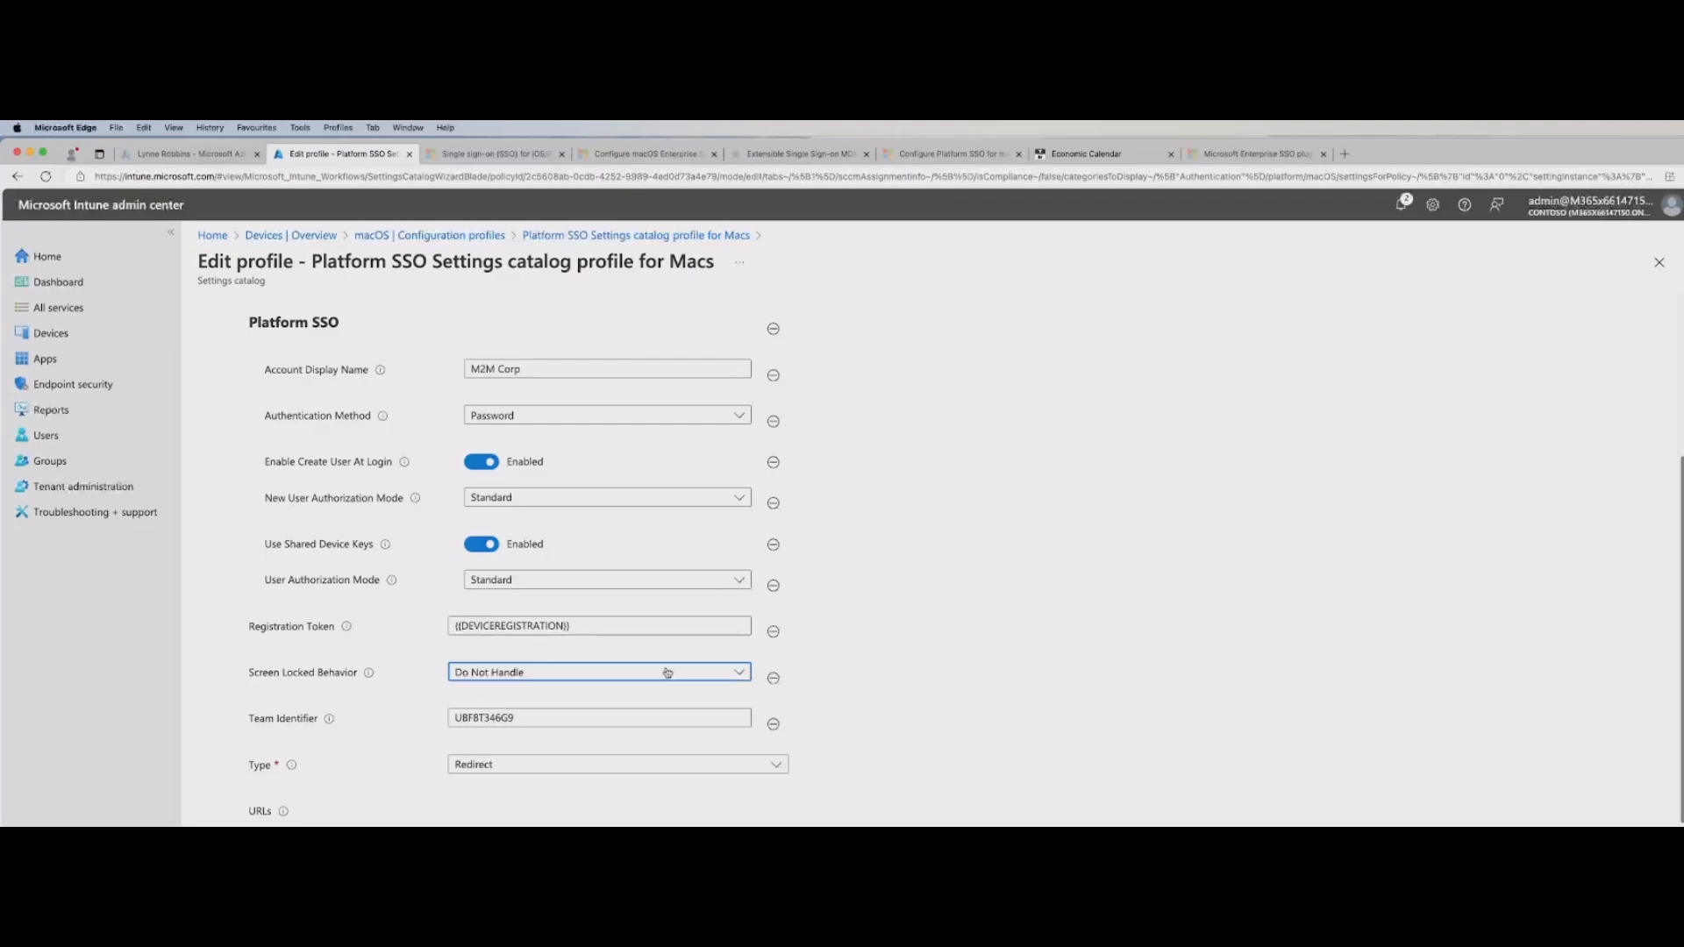
Step: Check the Team Identifier and compare it with the macOS settings in the Microsoft Enterprise SSO plug-in documentation
{"action": "scroll", "coordinate": [667, 673], "scroll_direction": "down", "scroll_amount": 3}
{"action": "mouse_move", "coordinate": [331, 541]}
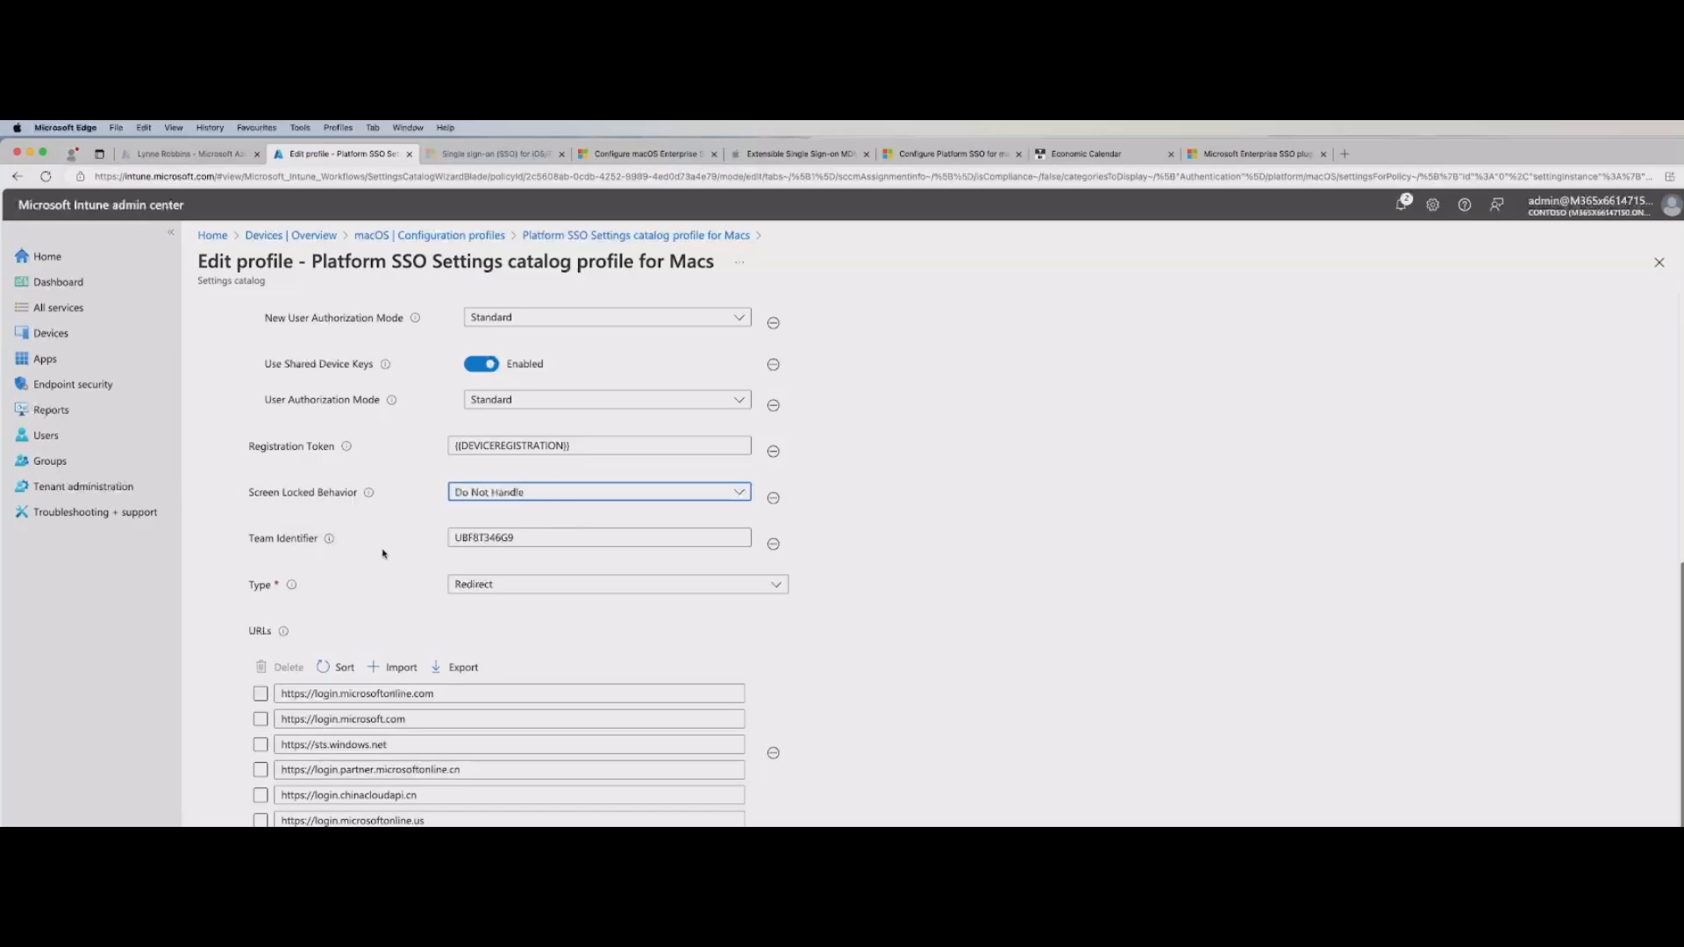
{"action": "left_click", "coordinate": [1254, 154]}
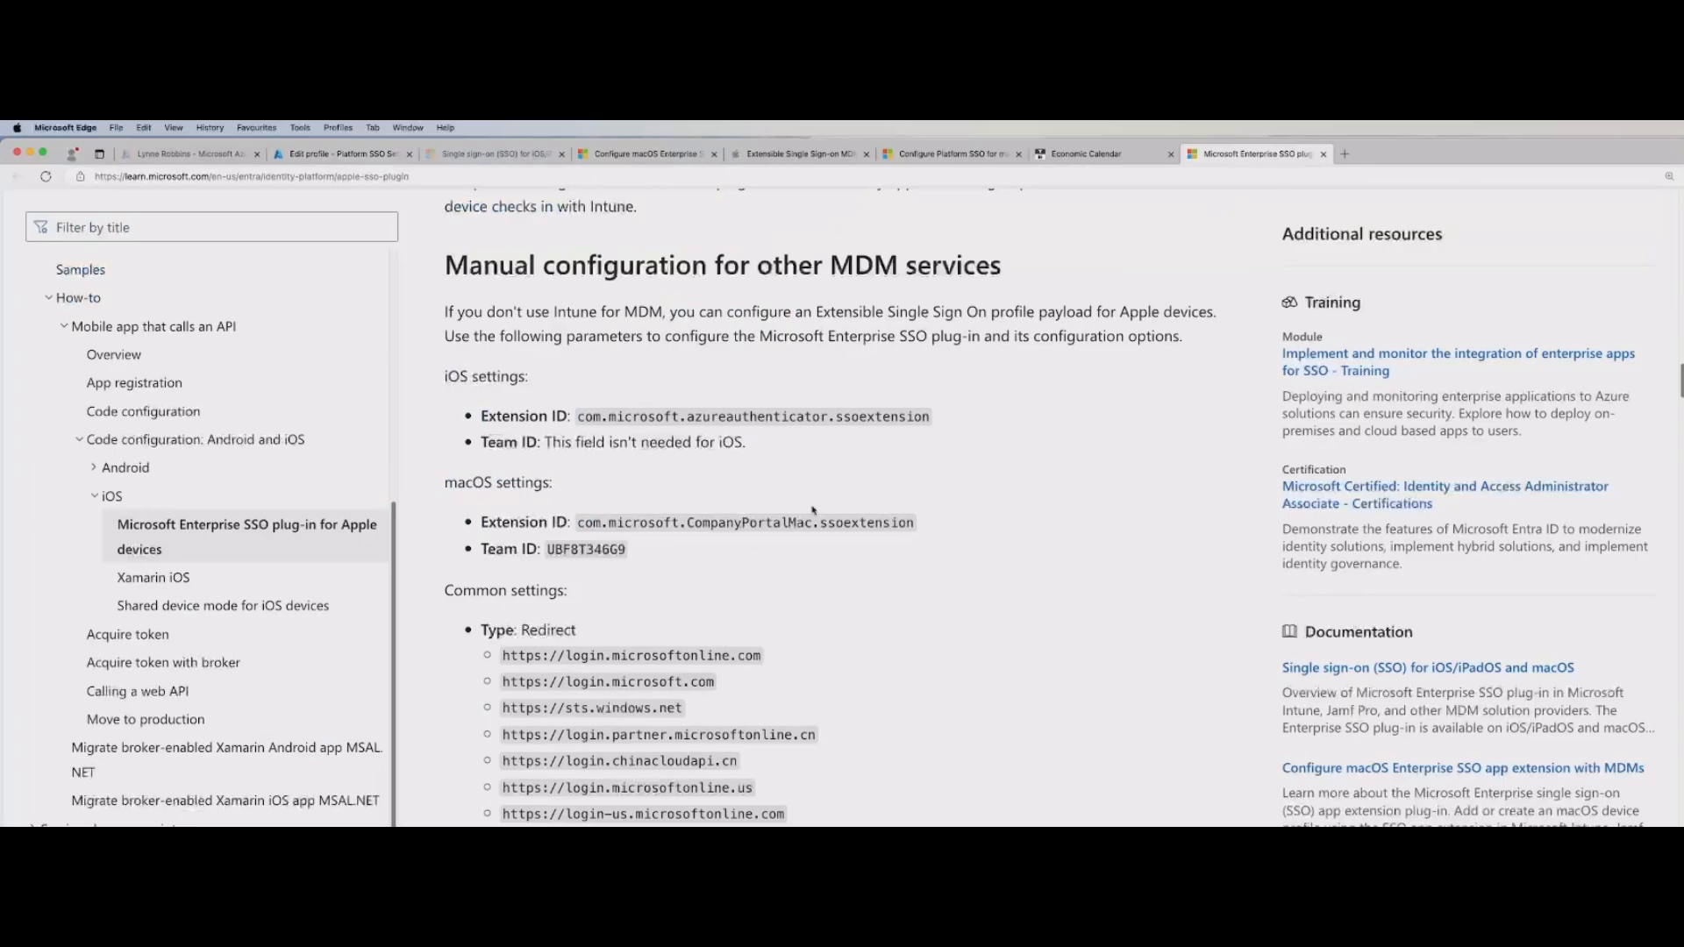
{"action": "scroll", "coordinate": [715, 576], "scroll_direction": "down", "scroll_amount": 1}
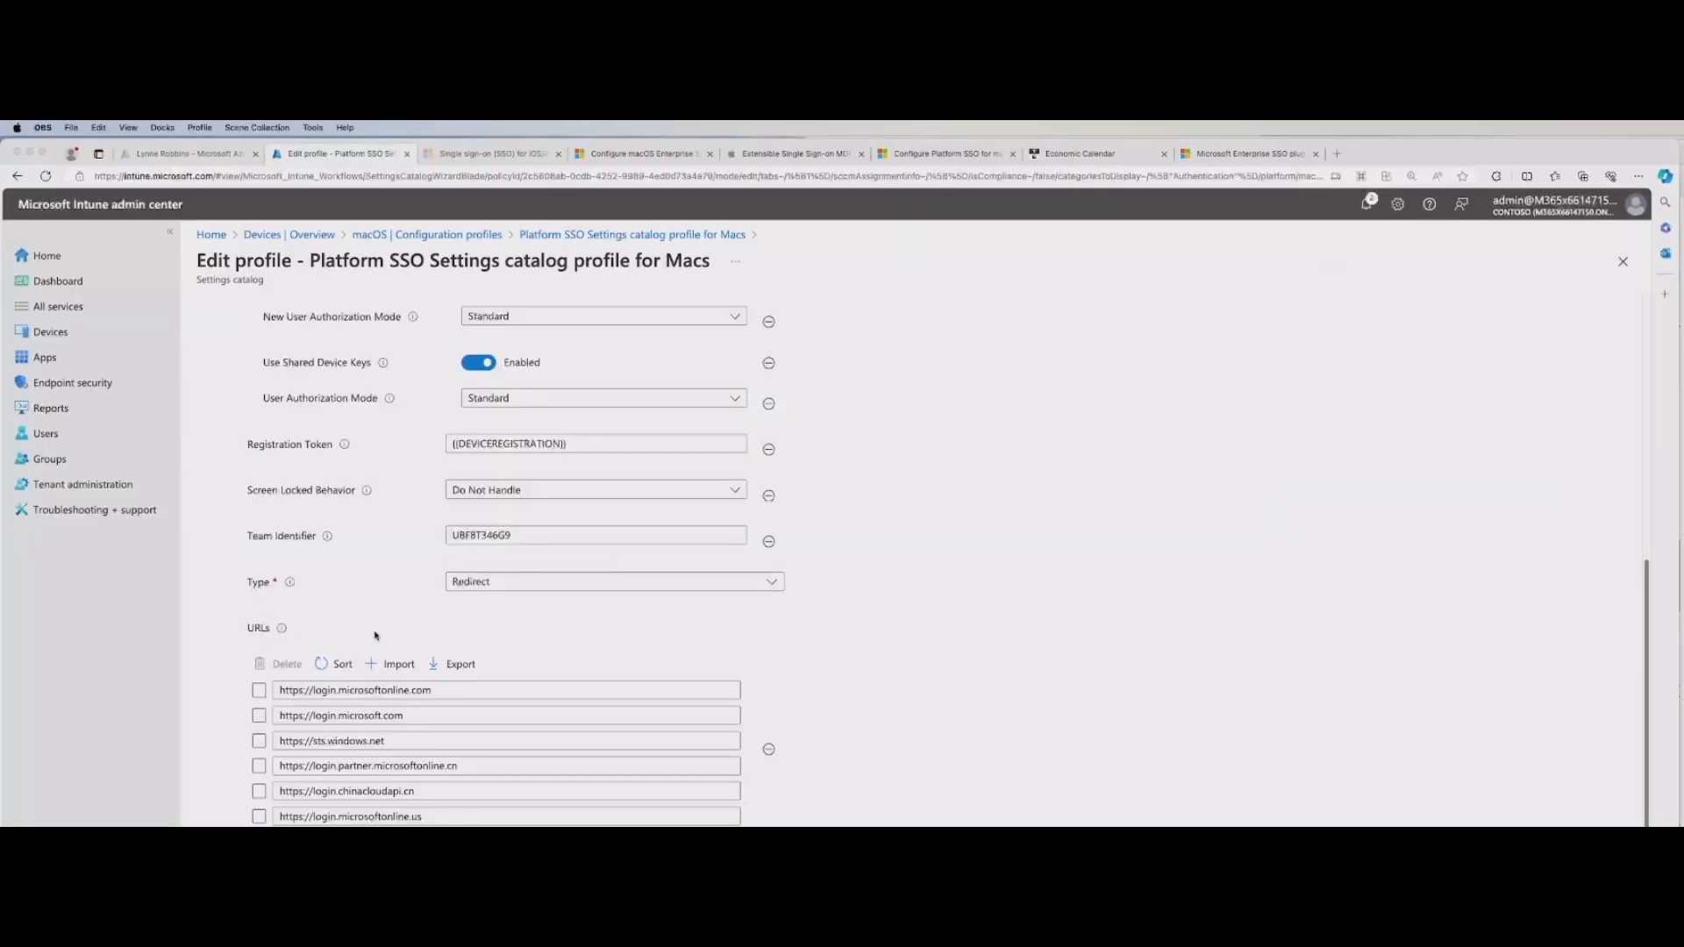
Step: Return to the profile in Intune and examine the options of the Type setting, keeping Redirect
{"action": "left_click", "coordinate": [601, 589]}
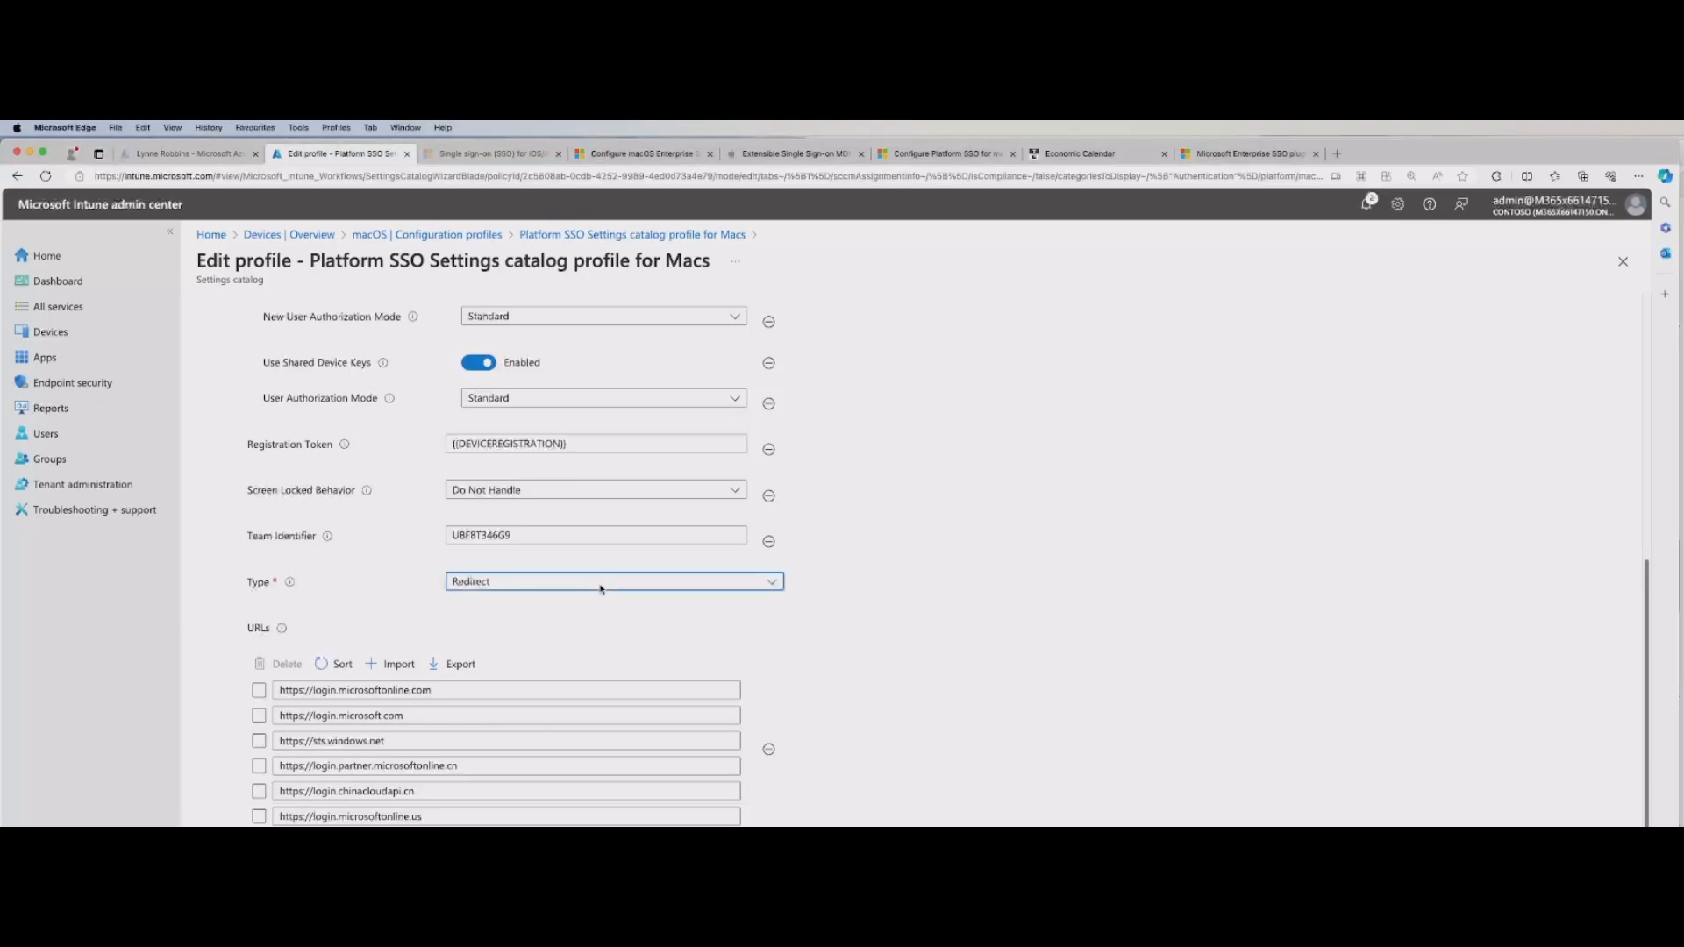
{"action": "left_click", "coordinate": [773, 584]}
{"action": "left_click", "coordinate": [772, 584]}
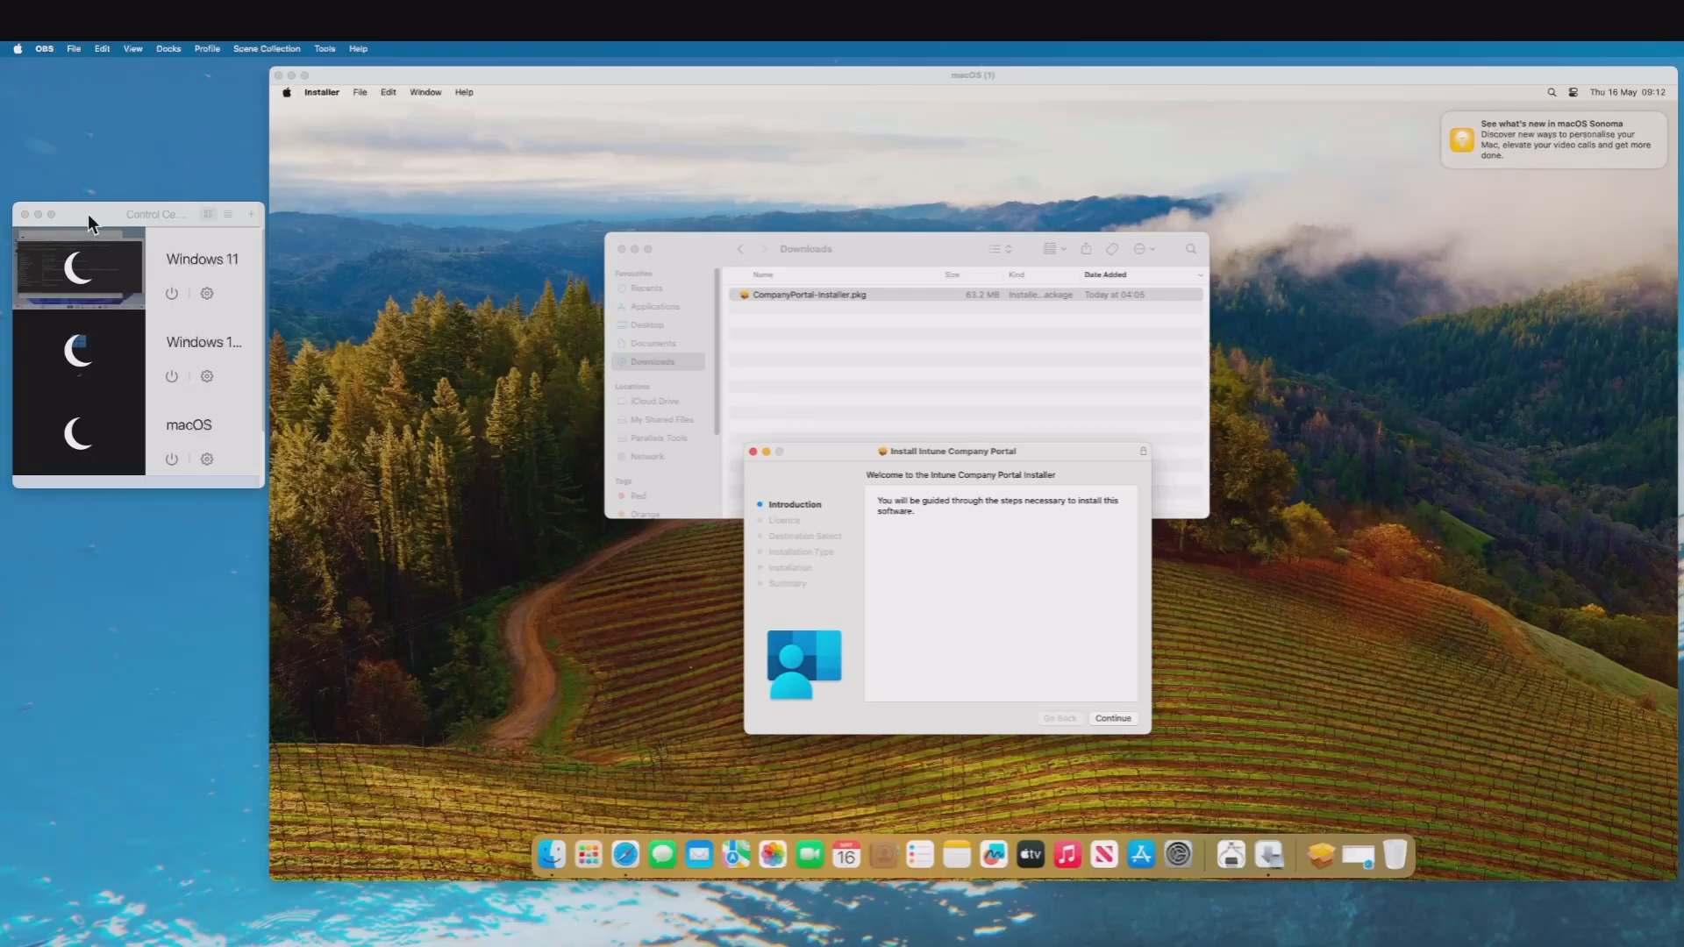
Step: Switch to the macOS virtual machine in Parallels Desktop and reposition the Install Intune Company Portal window over the Downloads window
{"action": "left_click_drag", "start_coordinate": [90, 217], "coordinate": [85, 219]}
{"action": "mouse_move", "coordinate": [106, 287]}
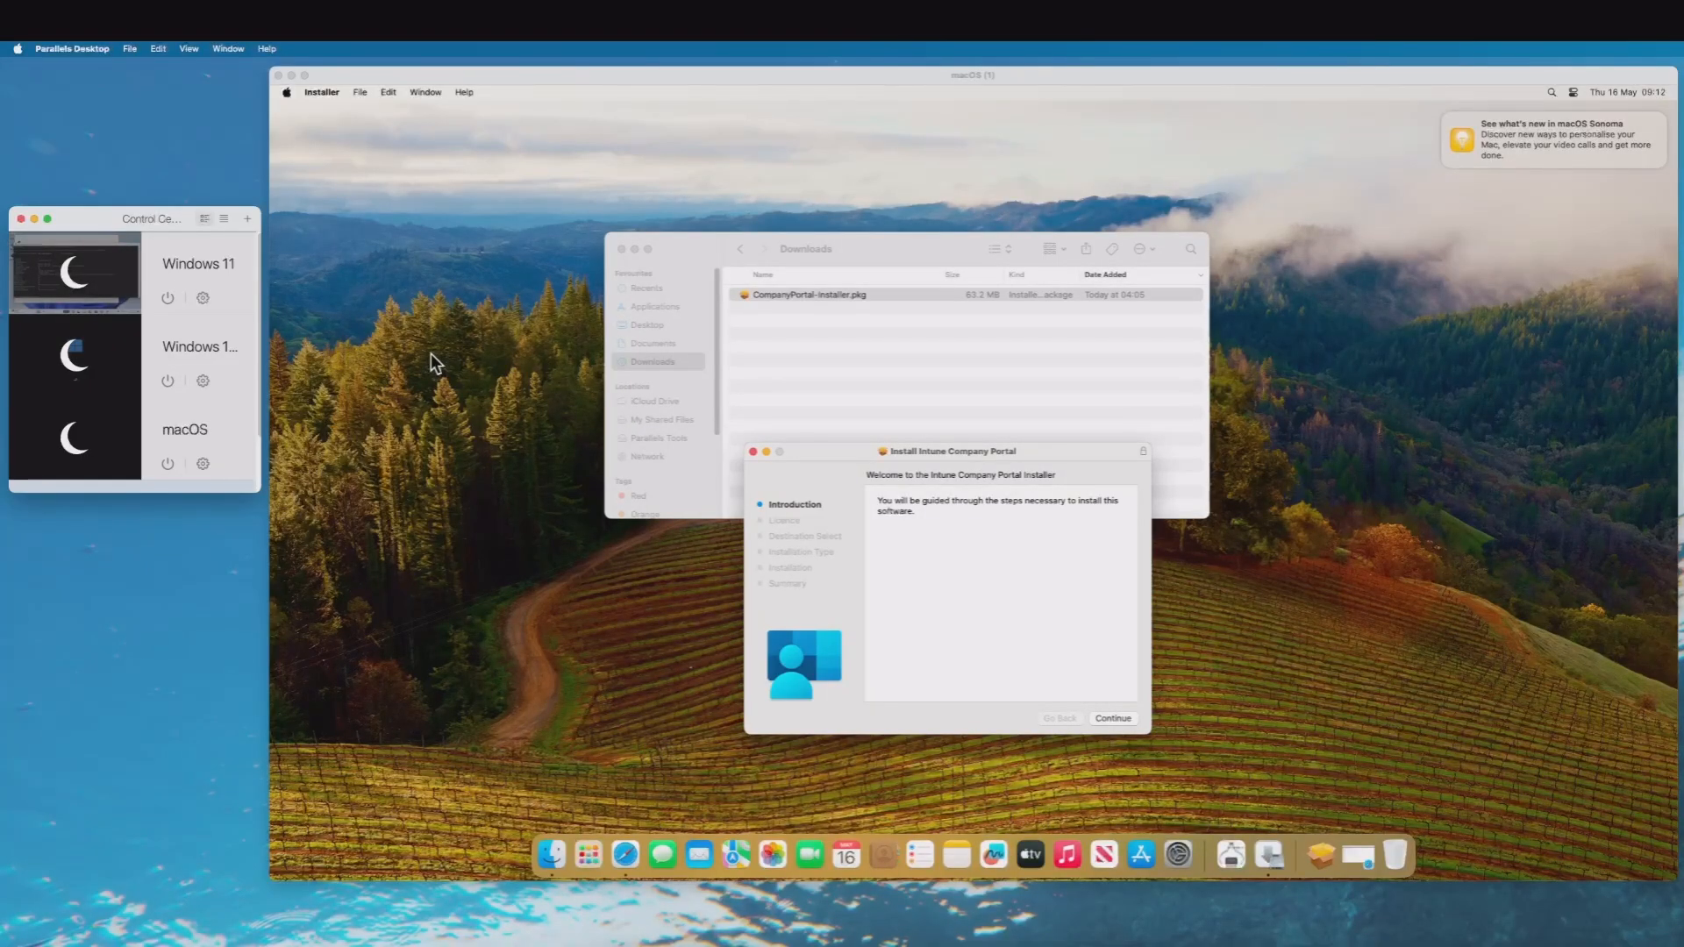
{"action": "left_click", "coordinate": [814, 452]}
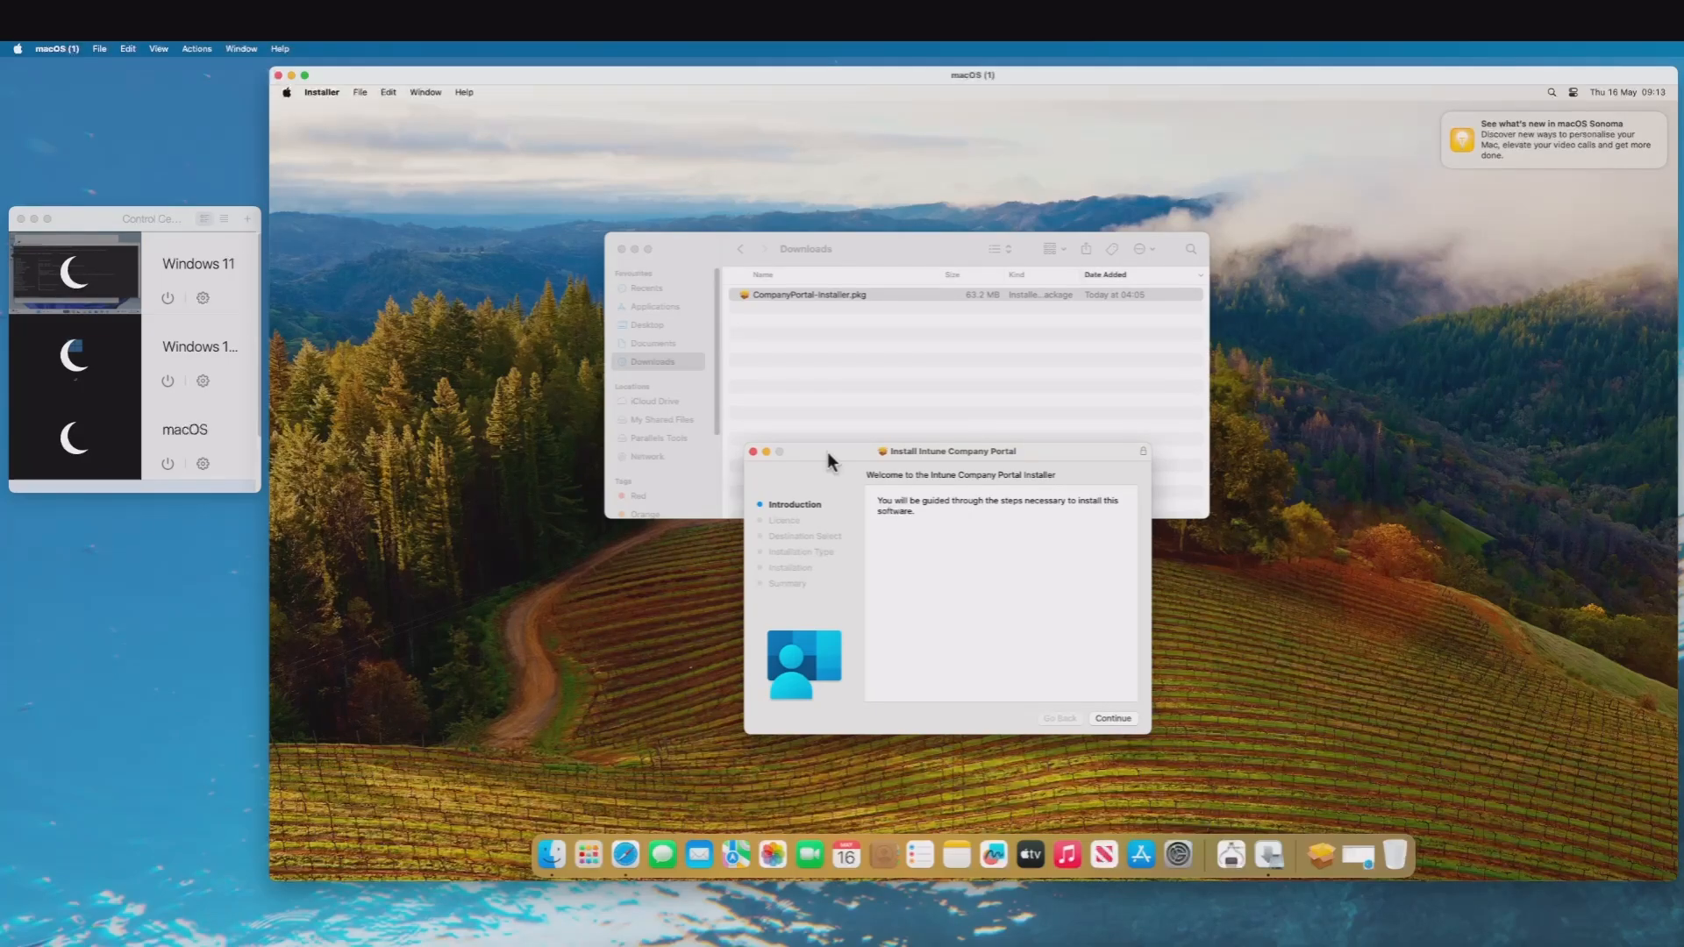
{"action": "left_click_drag", "start_coordinate": [827, 451], "coordinate": [756, 370]}
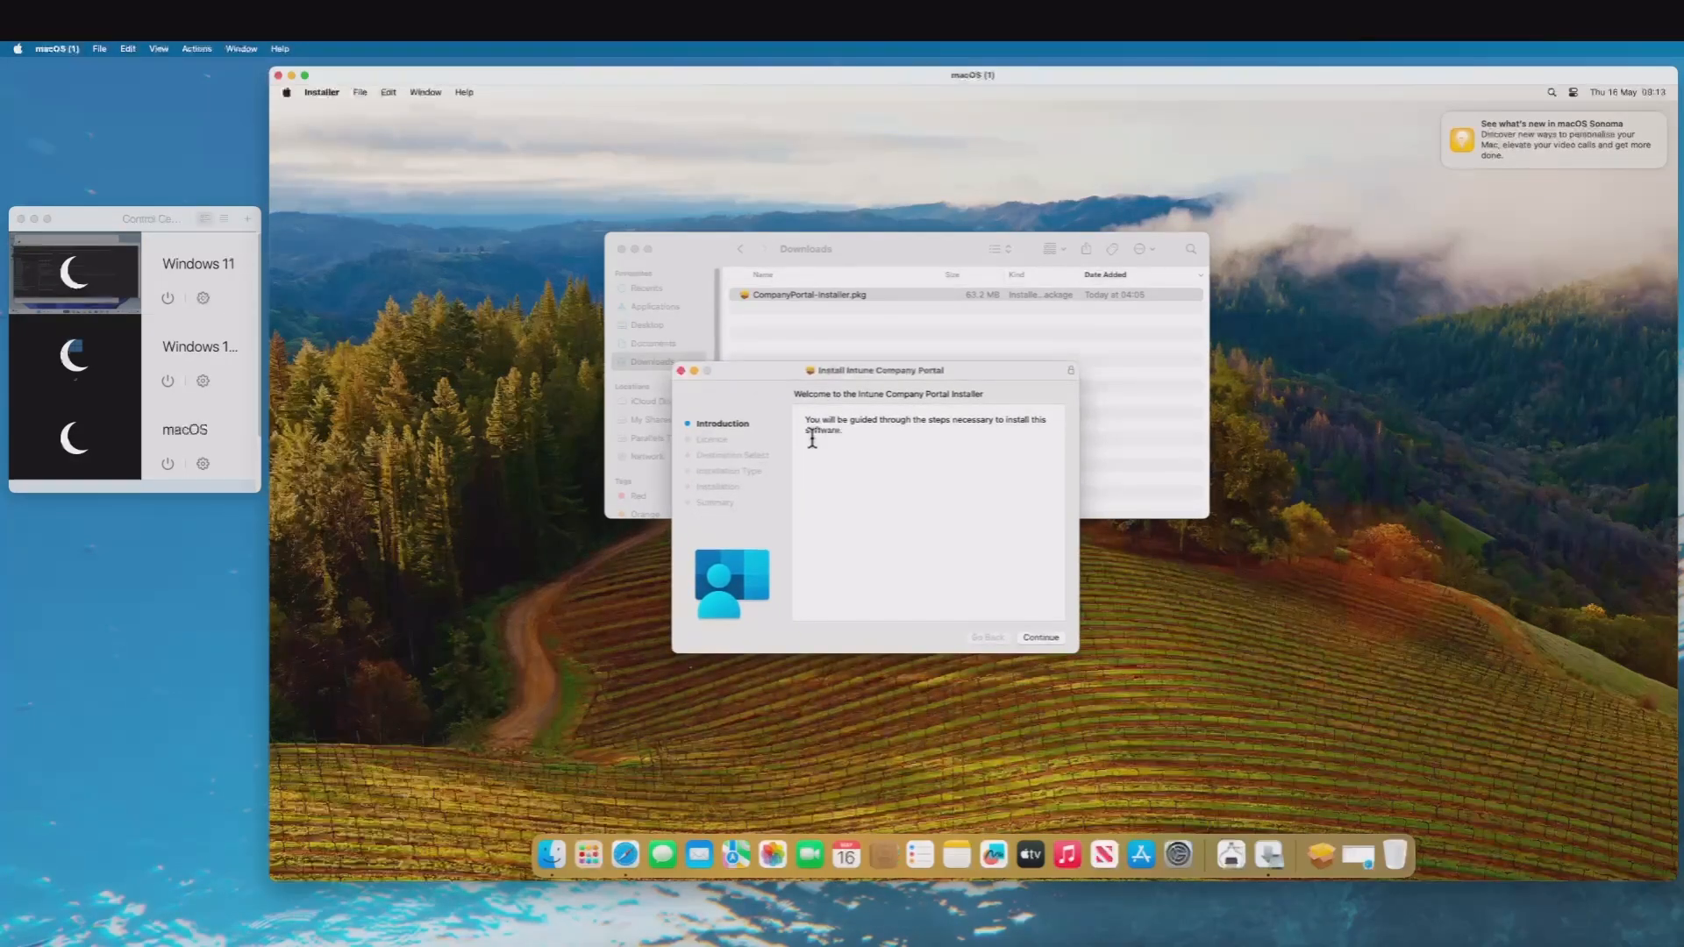
Step: Continue past the Company Portal installer's introduction and agree to the software licence terms
{"action": "left_click", "coordinate": [1050, 640]}
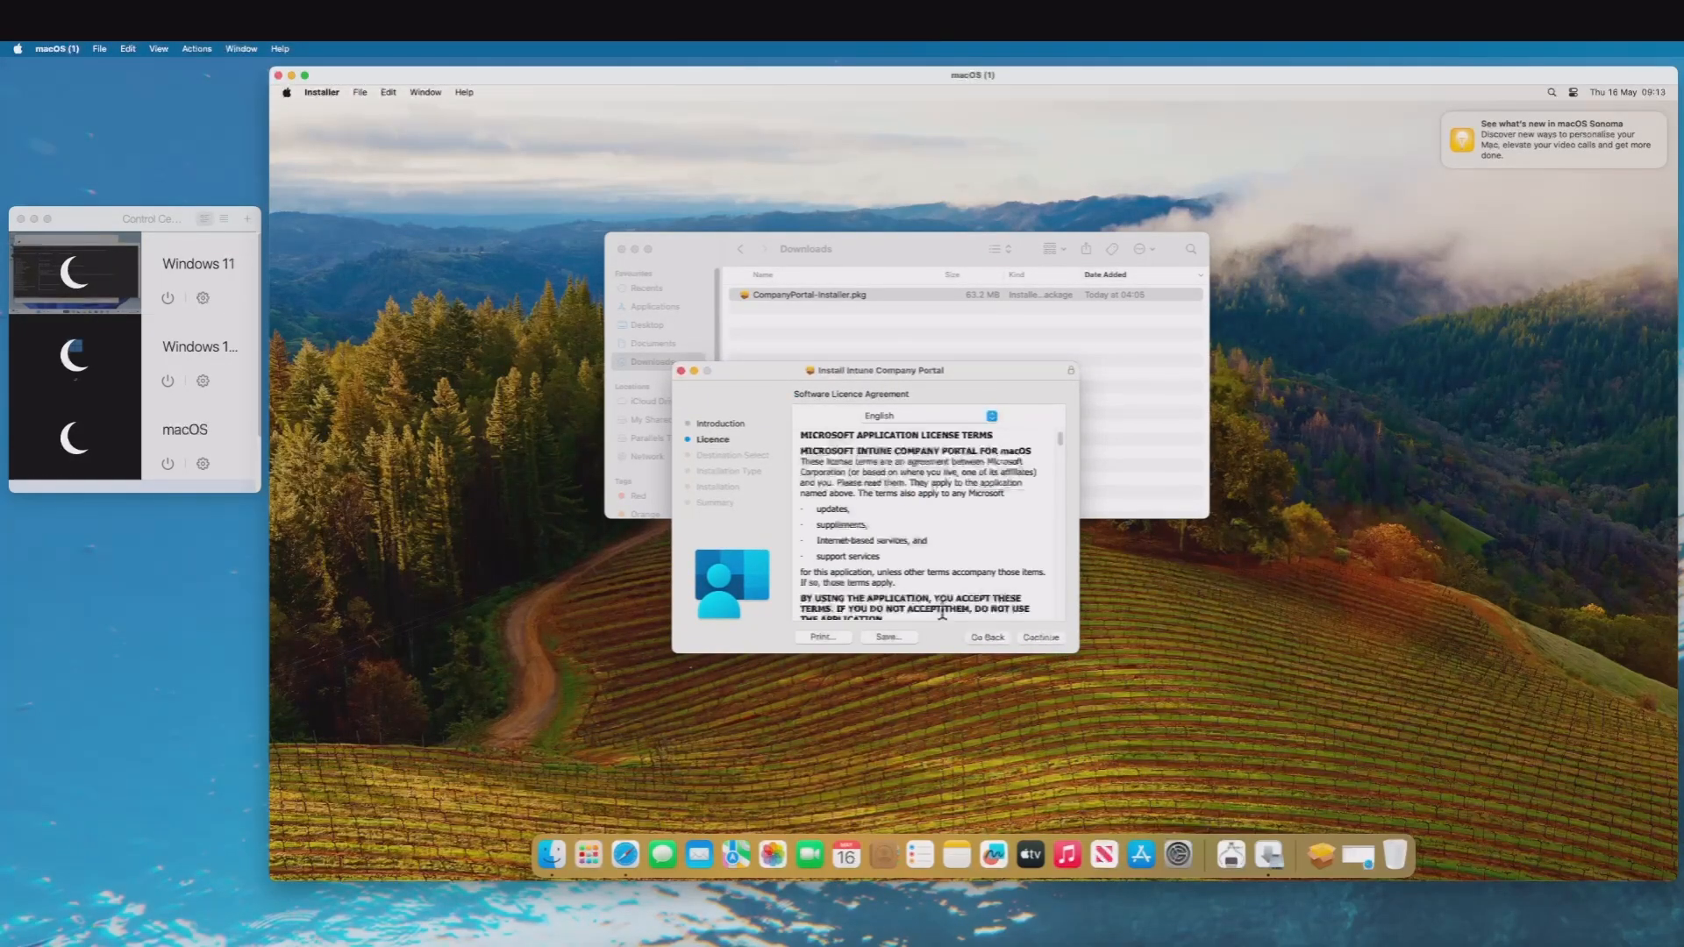
{"action": "left_click", "coordinate": [1033, 635]}
{"action": "left_click", "coordinate": [1006, 546]}
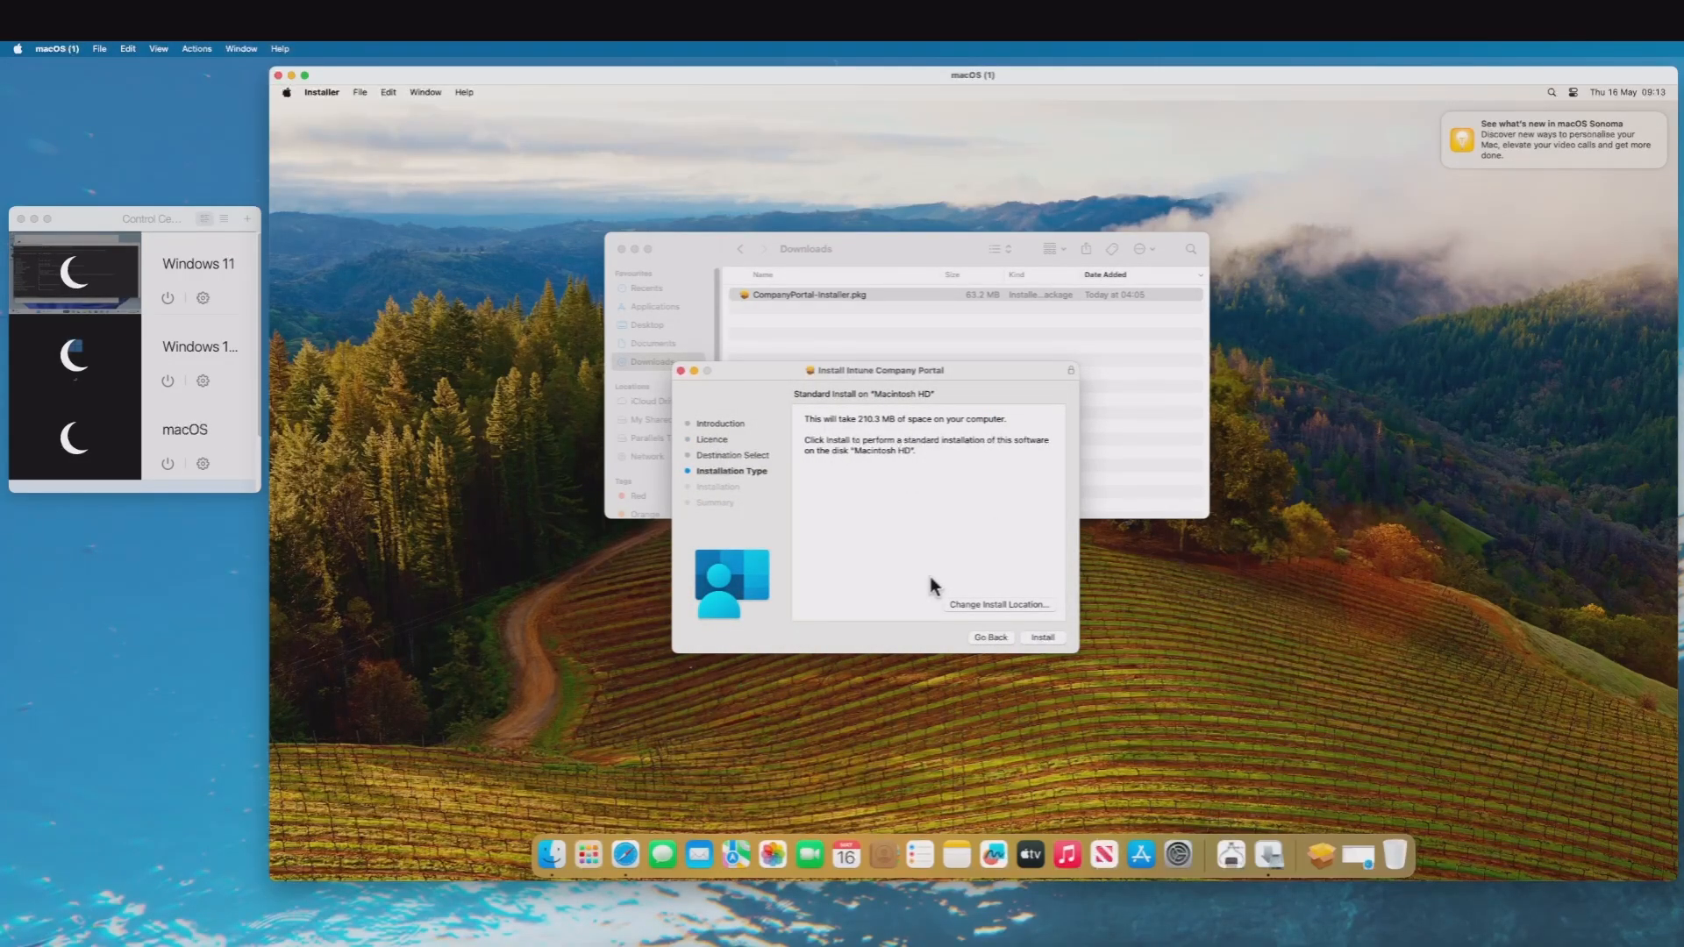
Step: Run the standard Company Portal installation on Macintosh HD, authorize it with the account password, and close the installer
{"action": "left_click", "coordinate": [1042, 637]}
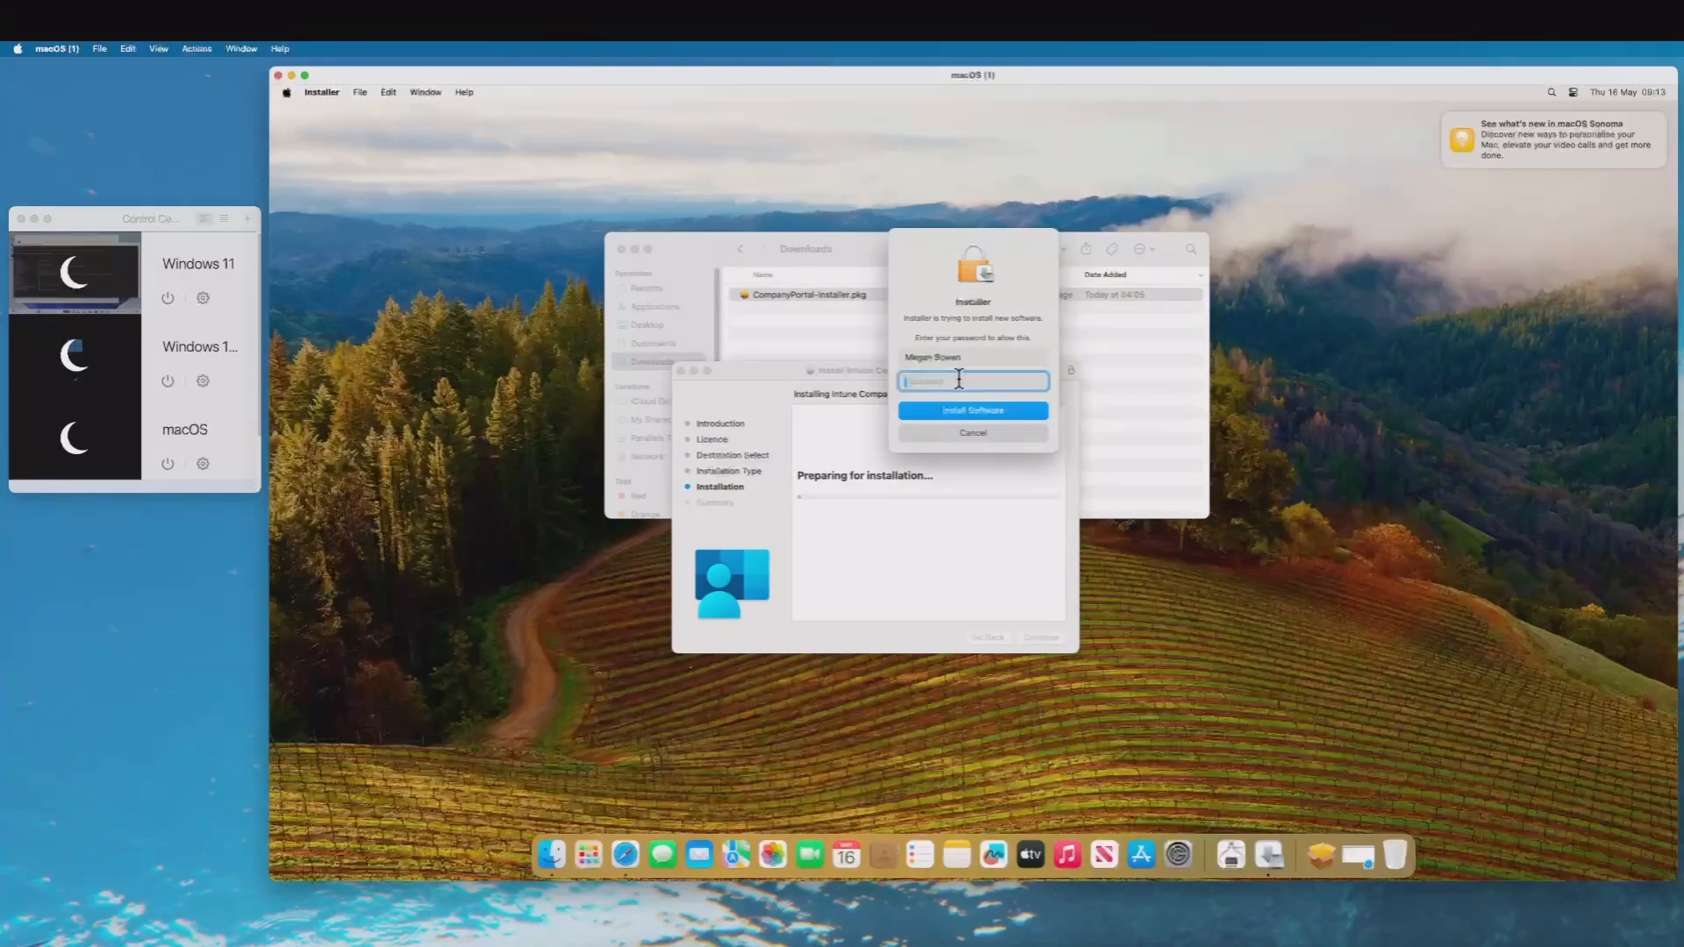
{"action": "type", "text": "••••••"}
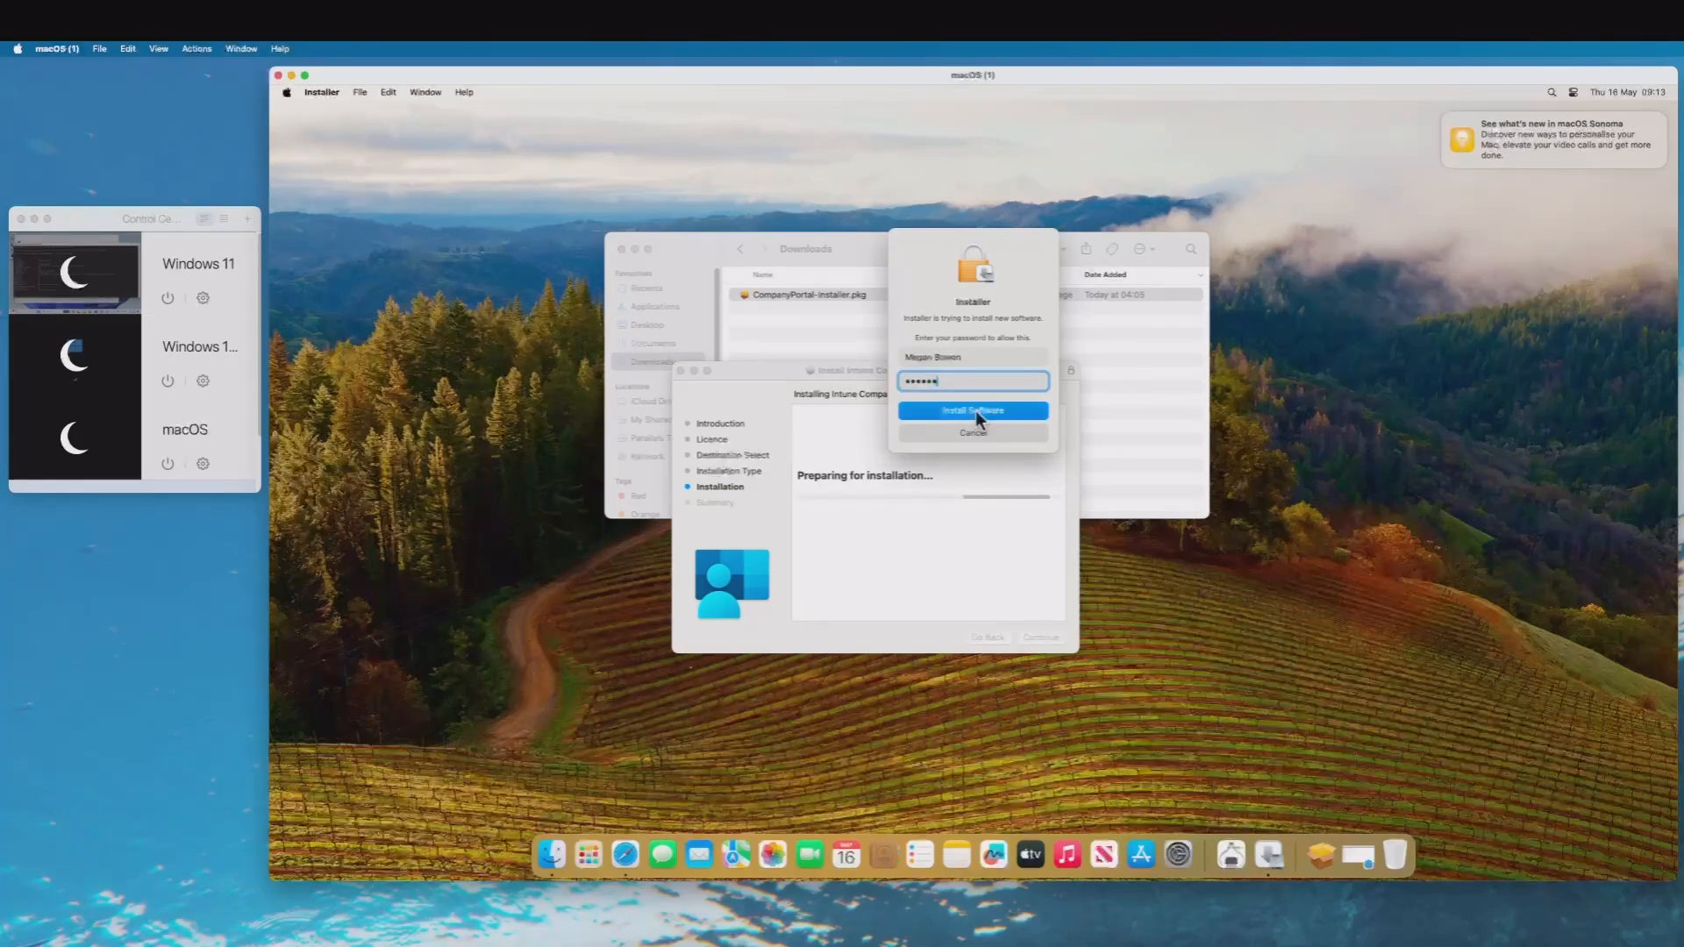
{"action": "left_click", "coordinate": [975, 410]}
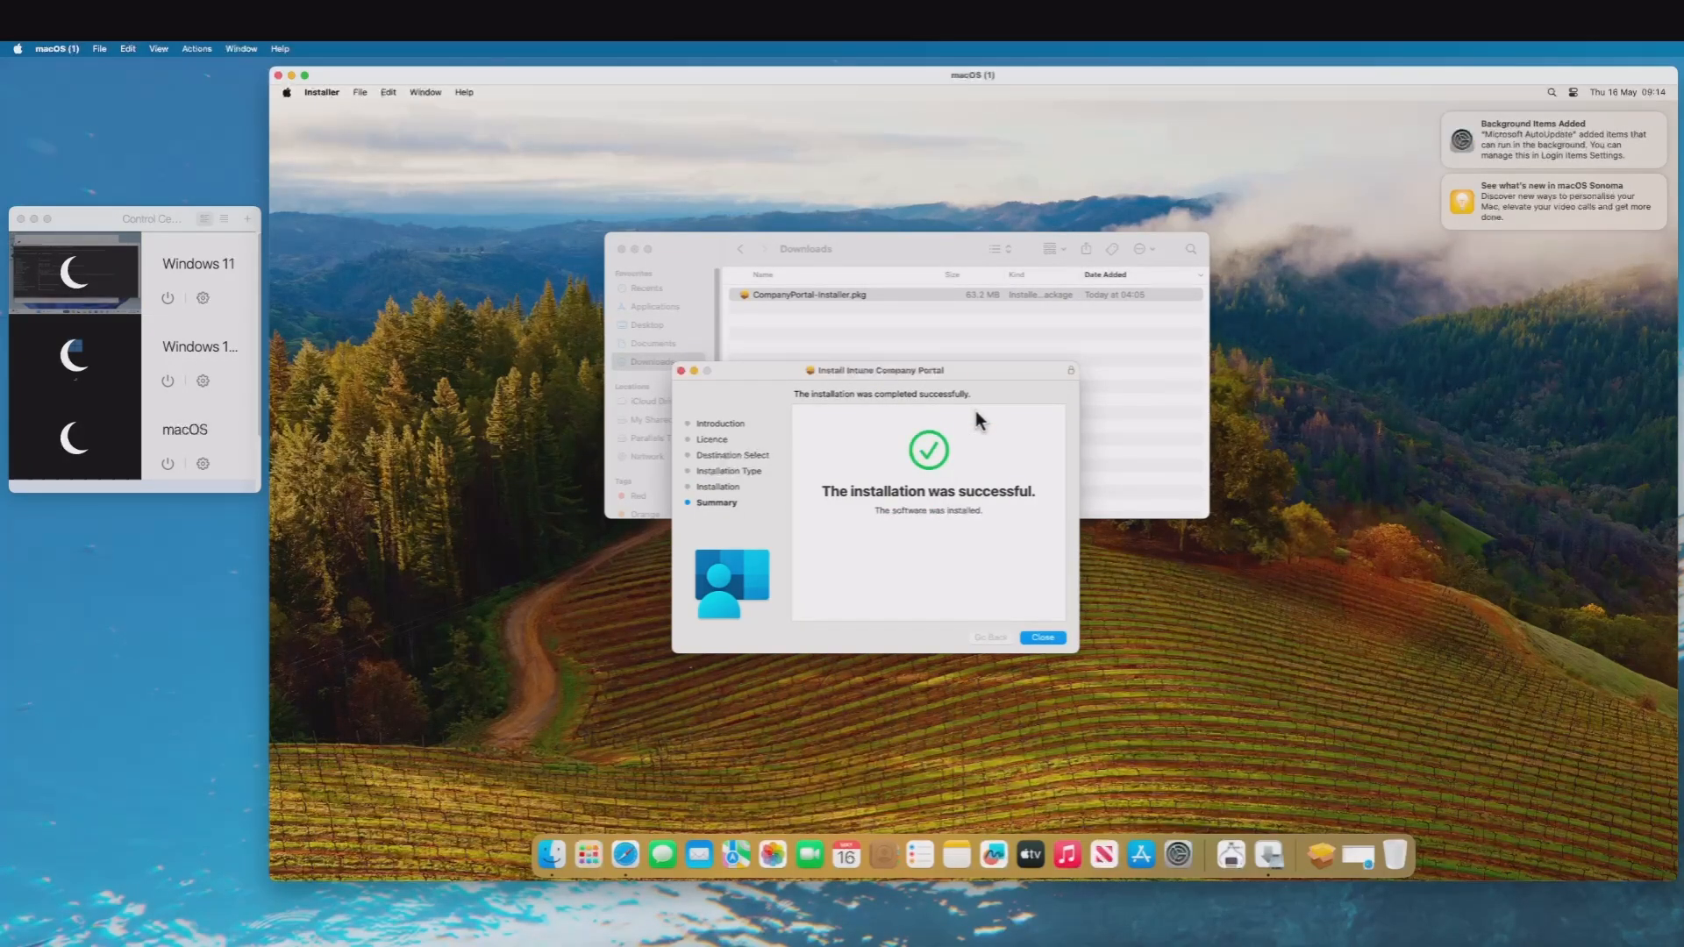
{"action": "left_click", "coordinate": [1043, 637]}
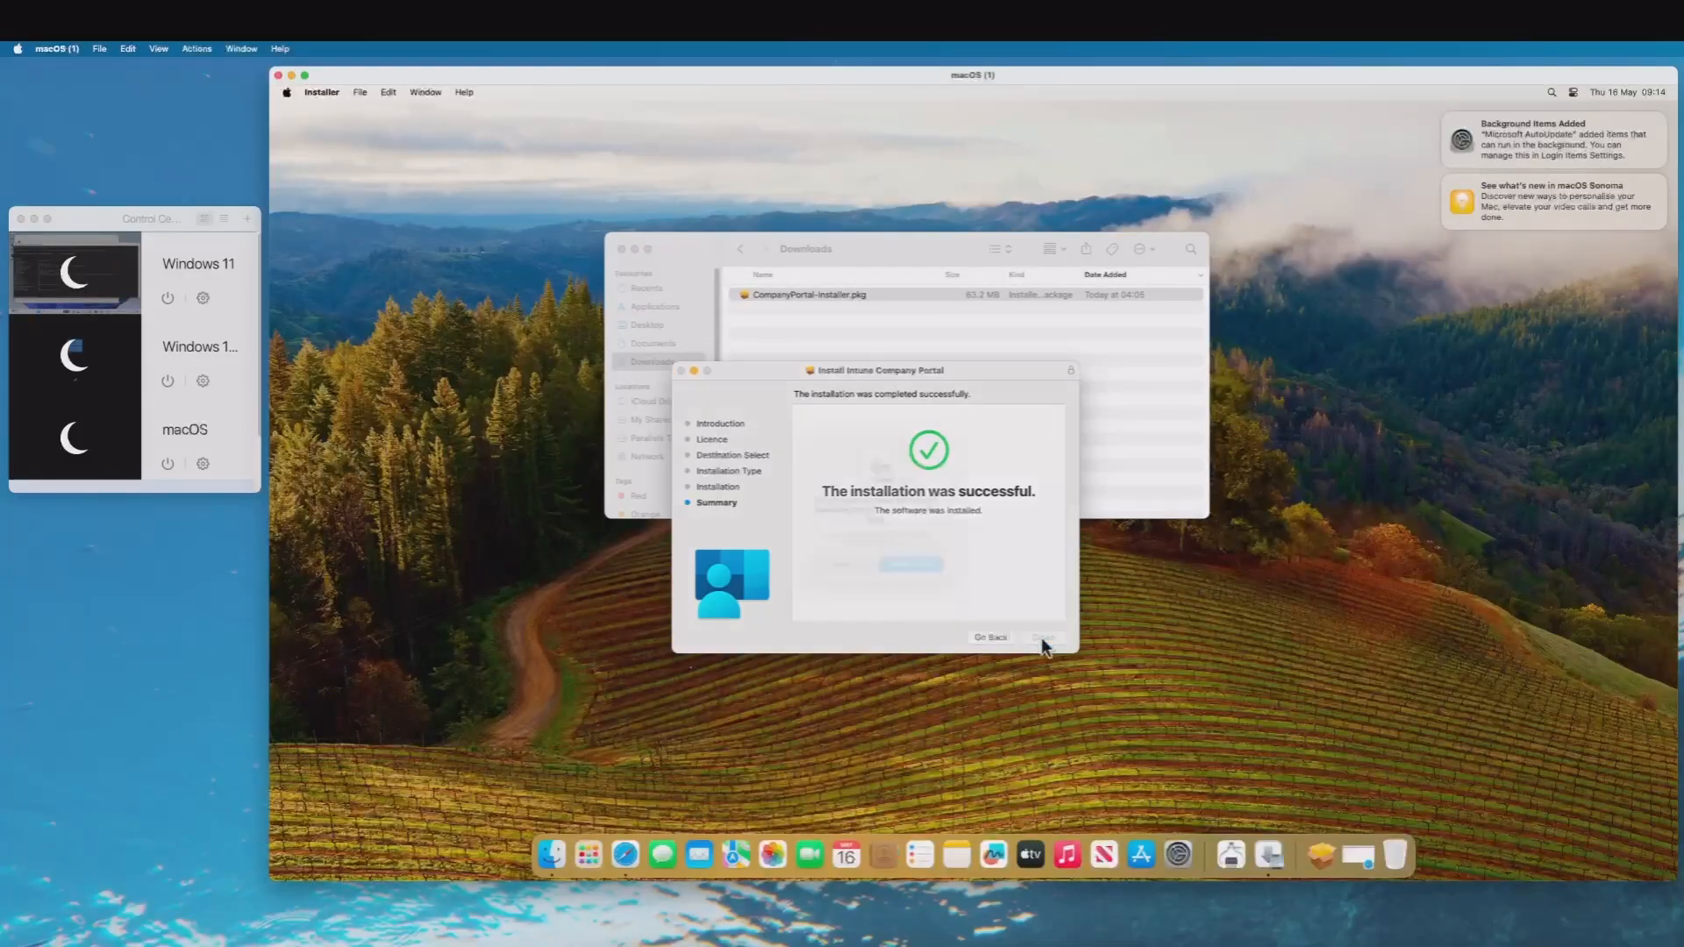
Step: Dismiss the installer's closing prompt, keeping the installer package, and open the Company Portal app
{"action": "left_click", "coordinate": [836, 569]}
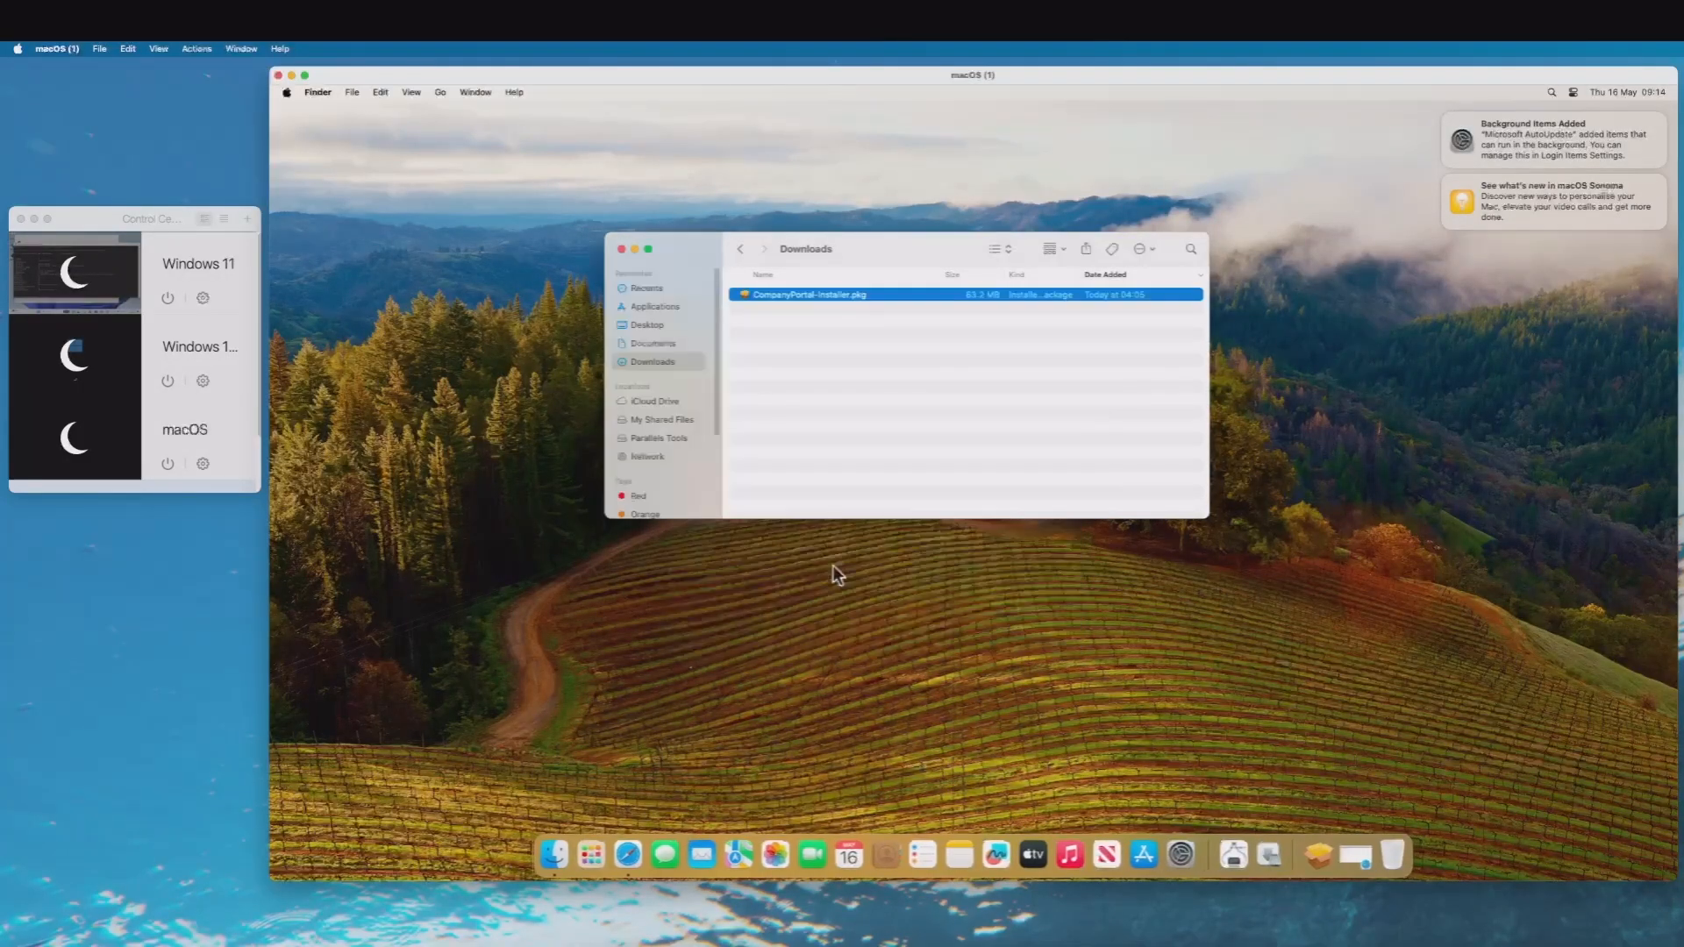
{"action": "left_click", "coordinate": [606, 855]}
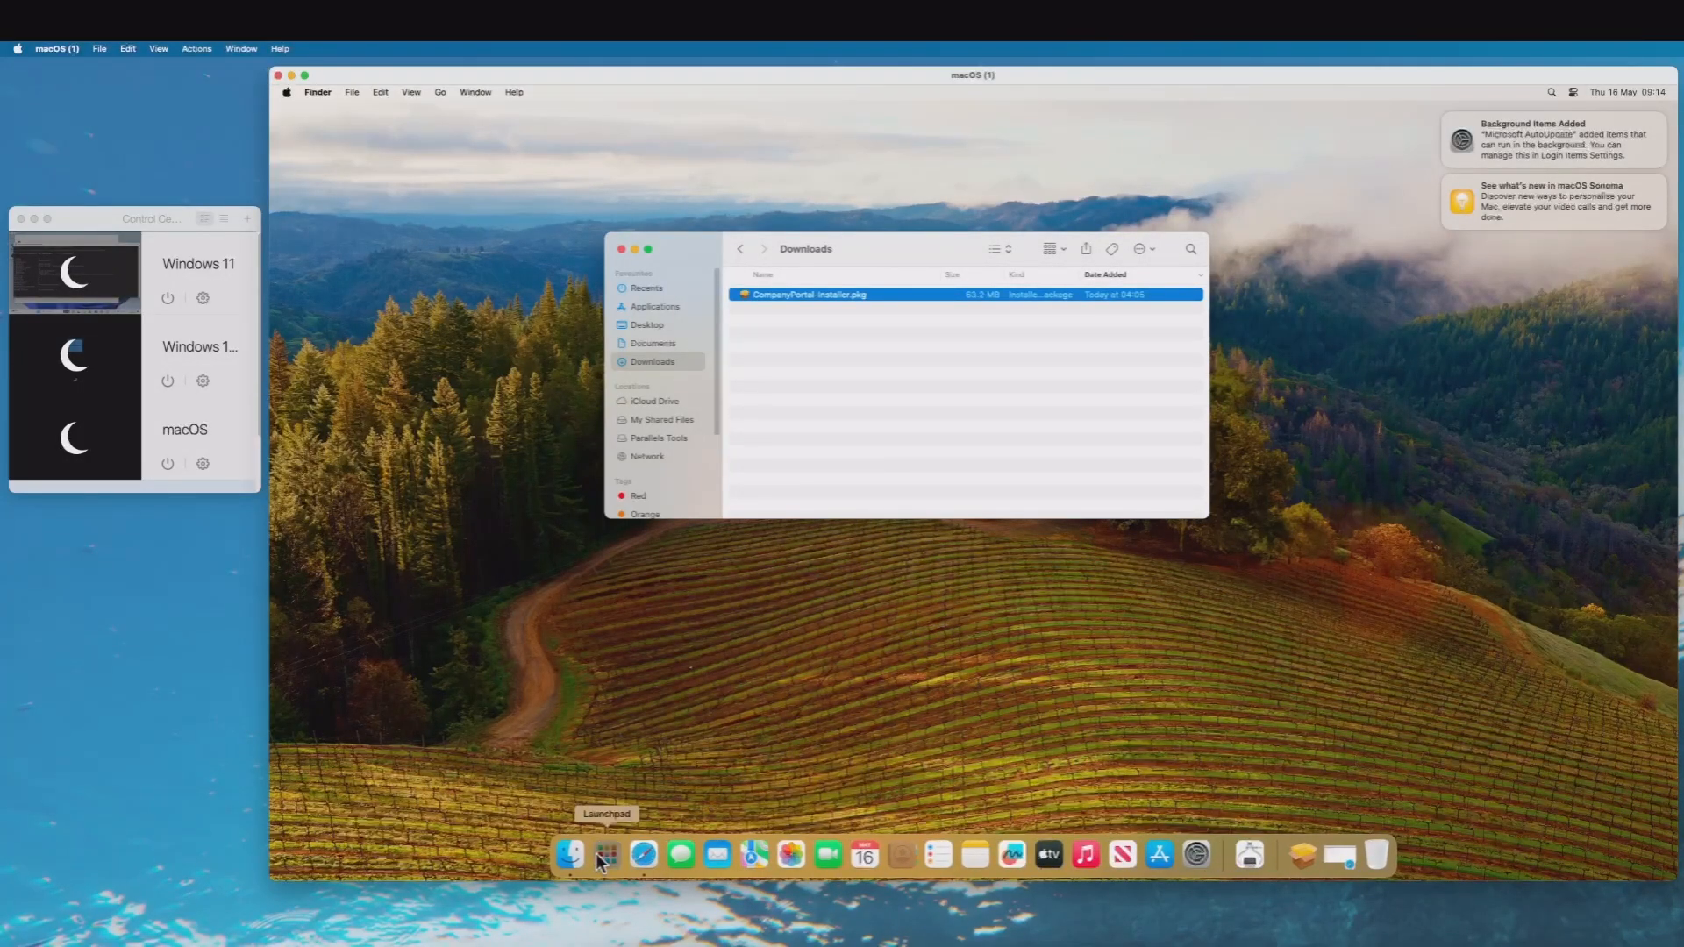
{"action": "left_click", "coordinate": [865, 698]}
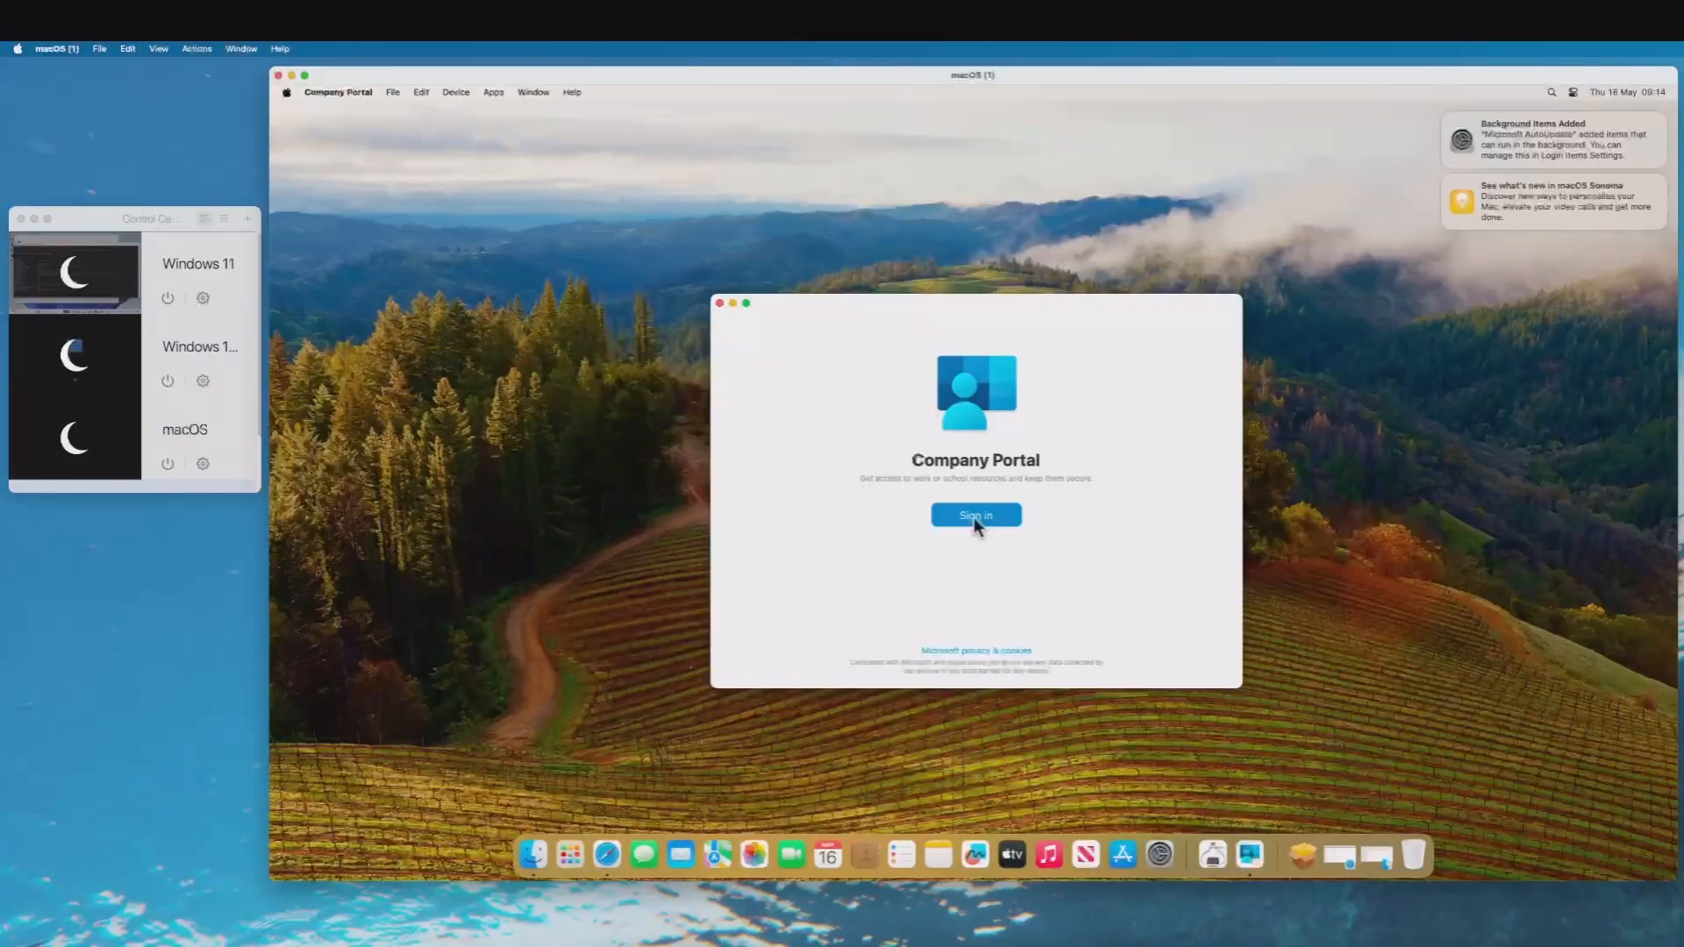
Step: Sign in to Company Portal with the work account's e-mail address and password
{"action": "left_click", "coordinate": [975, 519]}
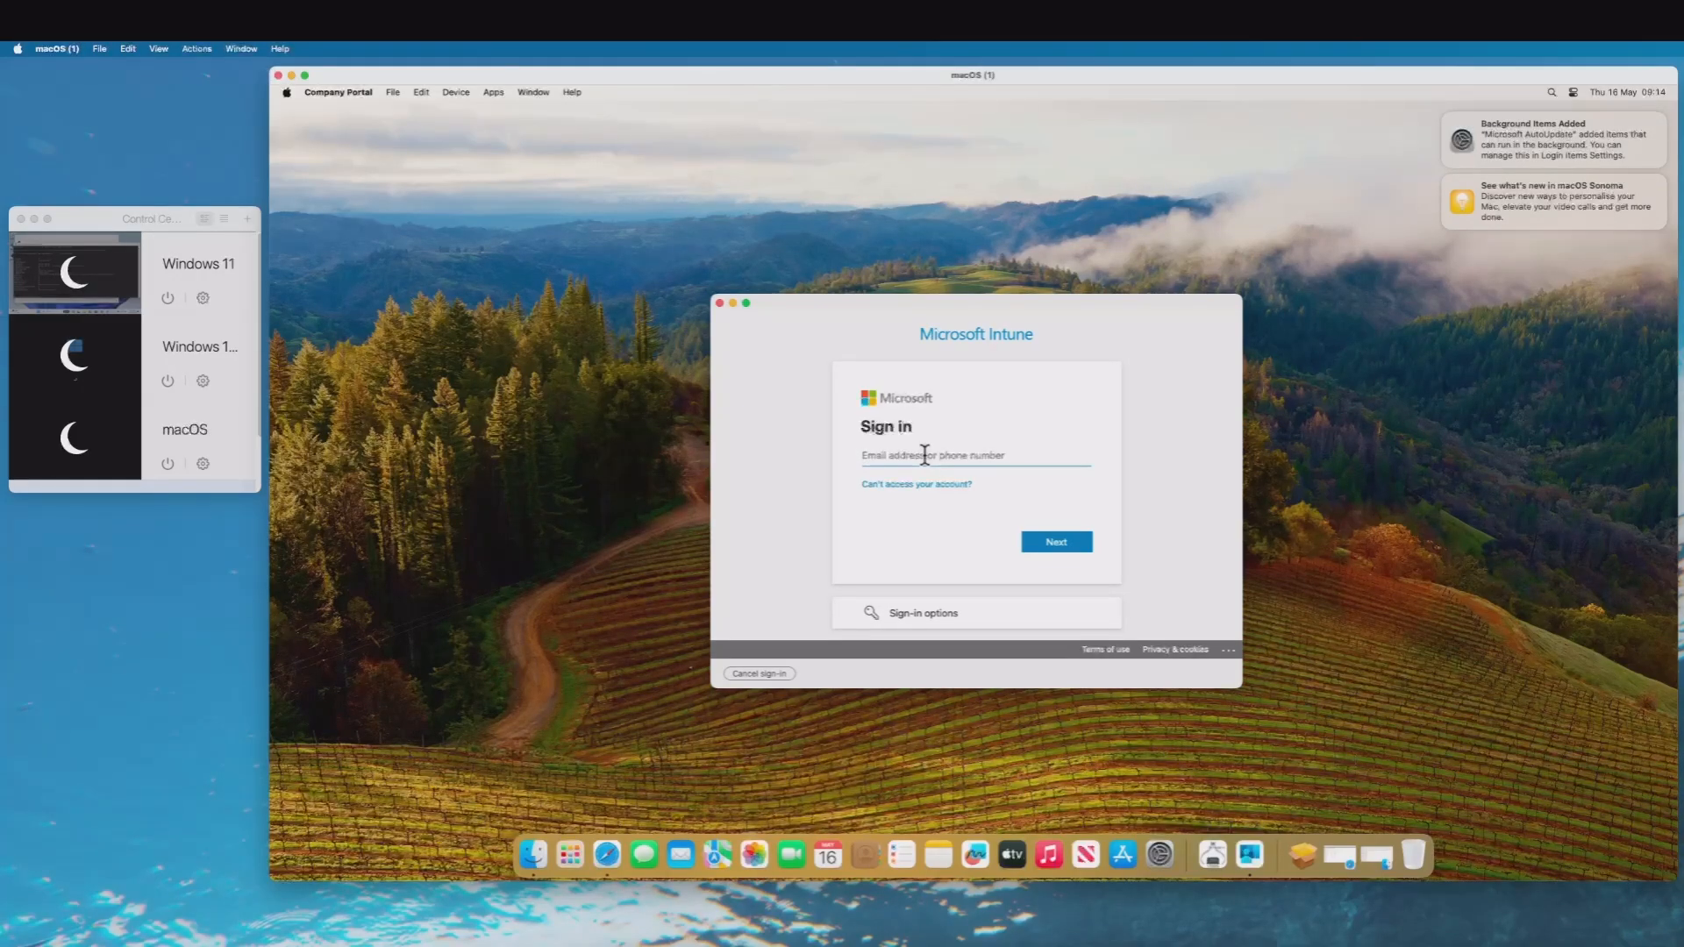
{"action": "key", "text": "super+v"}
{"action": "key", "text": "Return"}
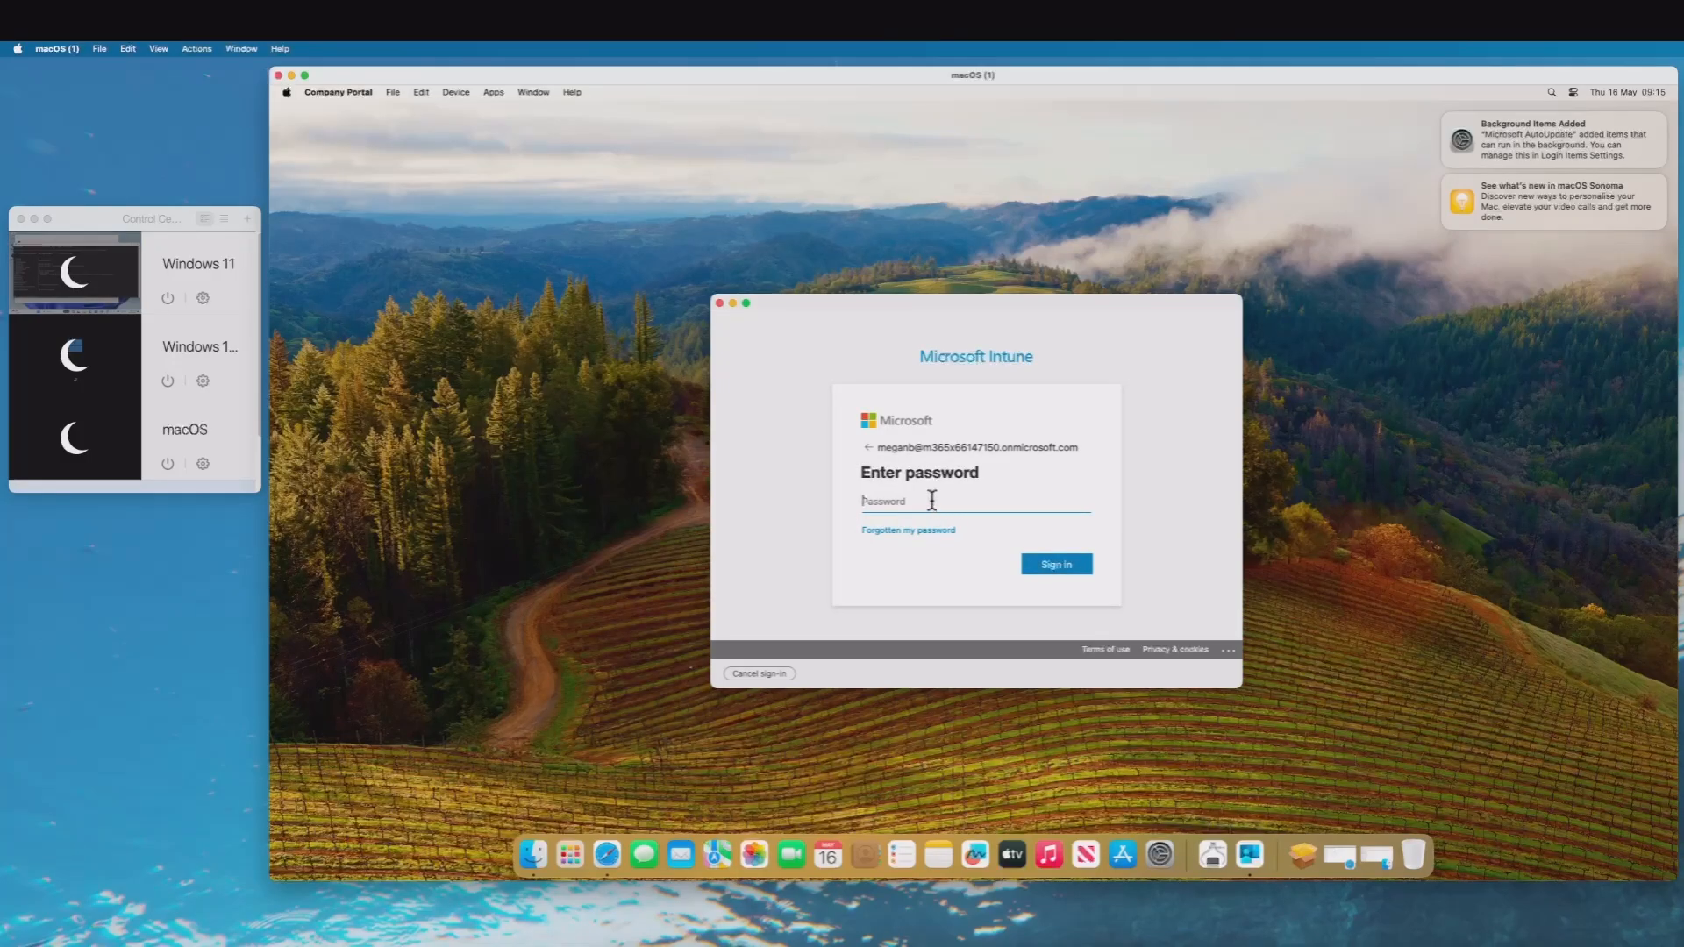
{"action": "key", "text": "super+v"}
{"action": "left_click", "coordinate": [1057, 566]}
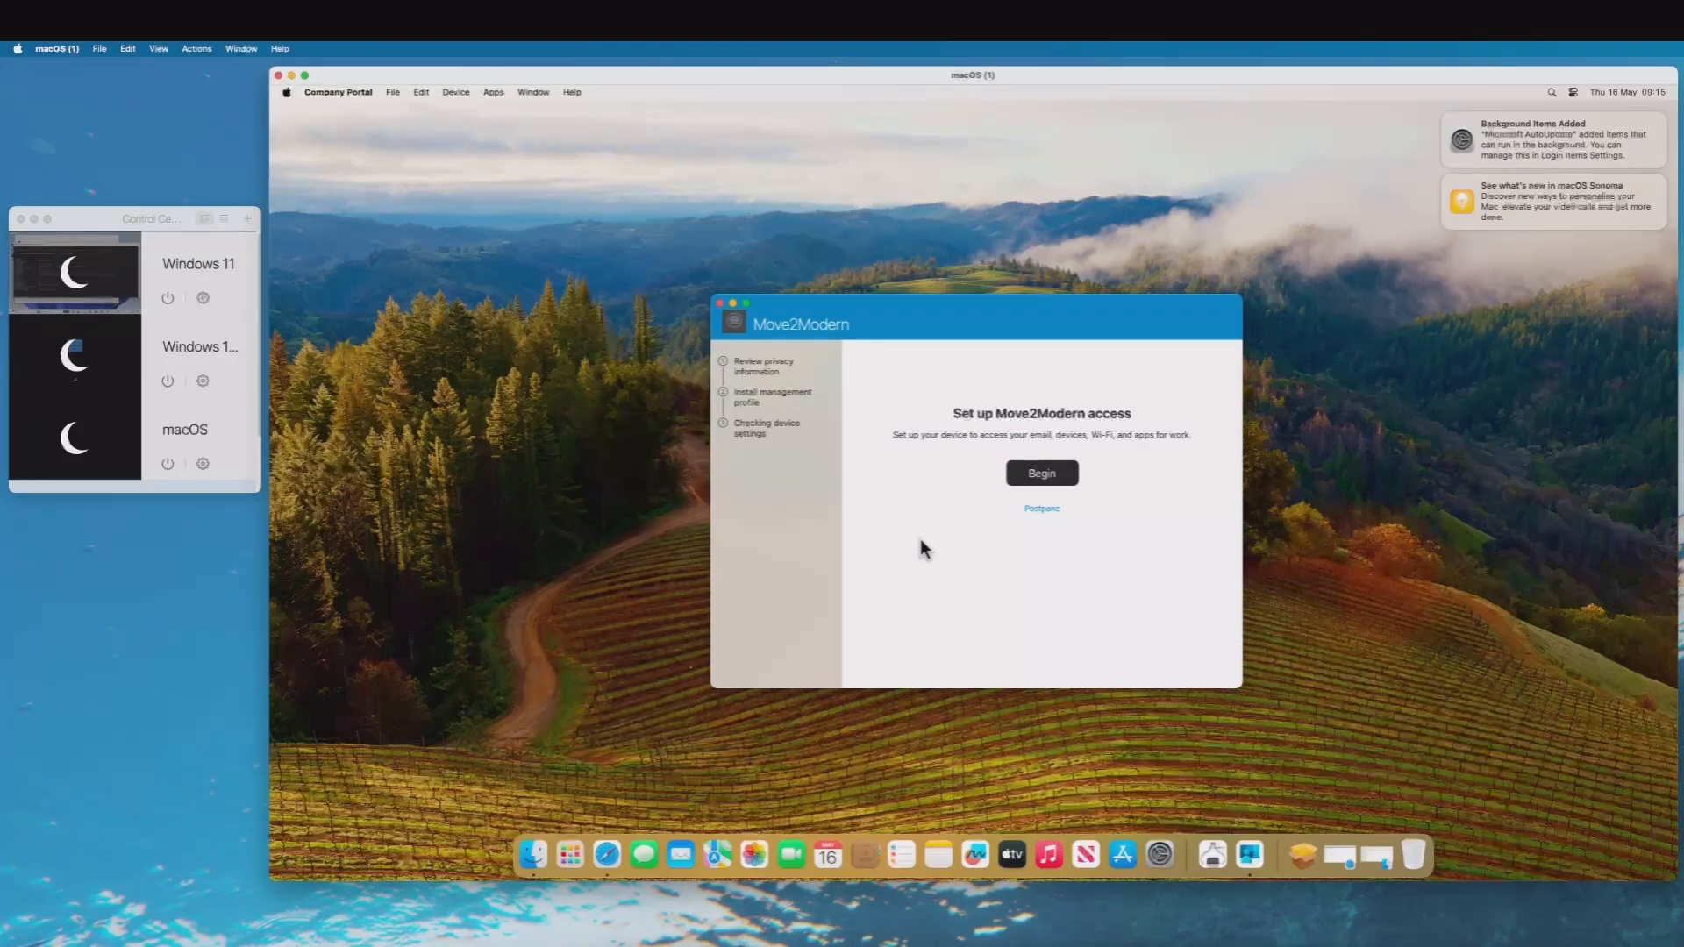
Step: Begin the Move2Modern access setup, continue past the privacy information and download the management profile
{"action": "left_click", "coordinate": [1041, 477]}
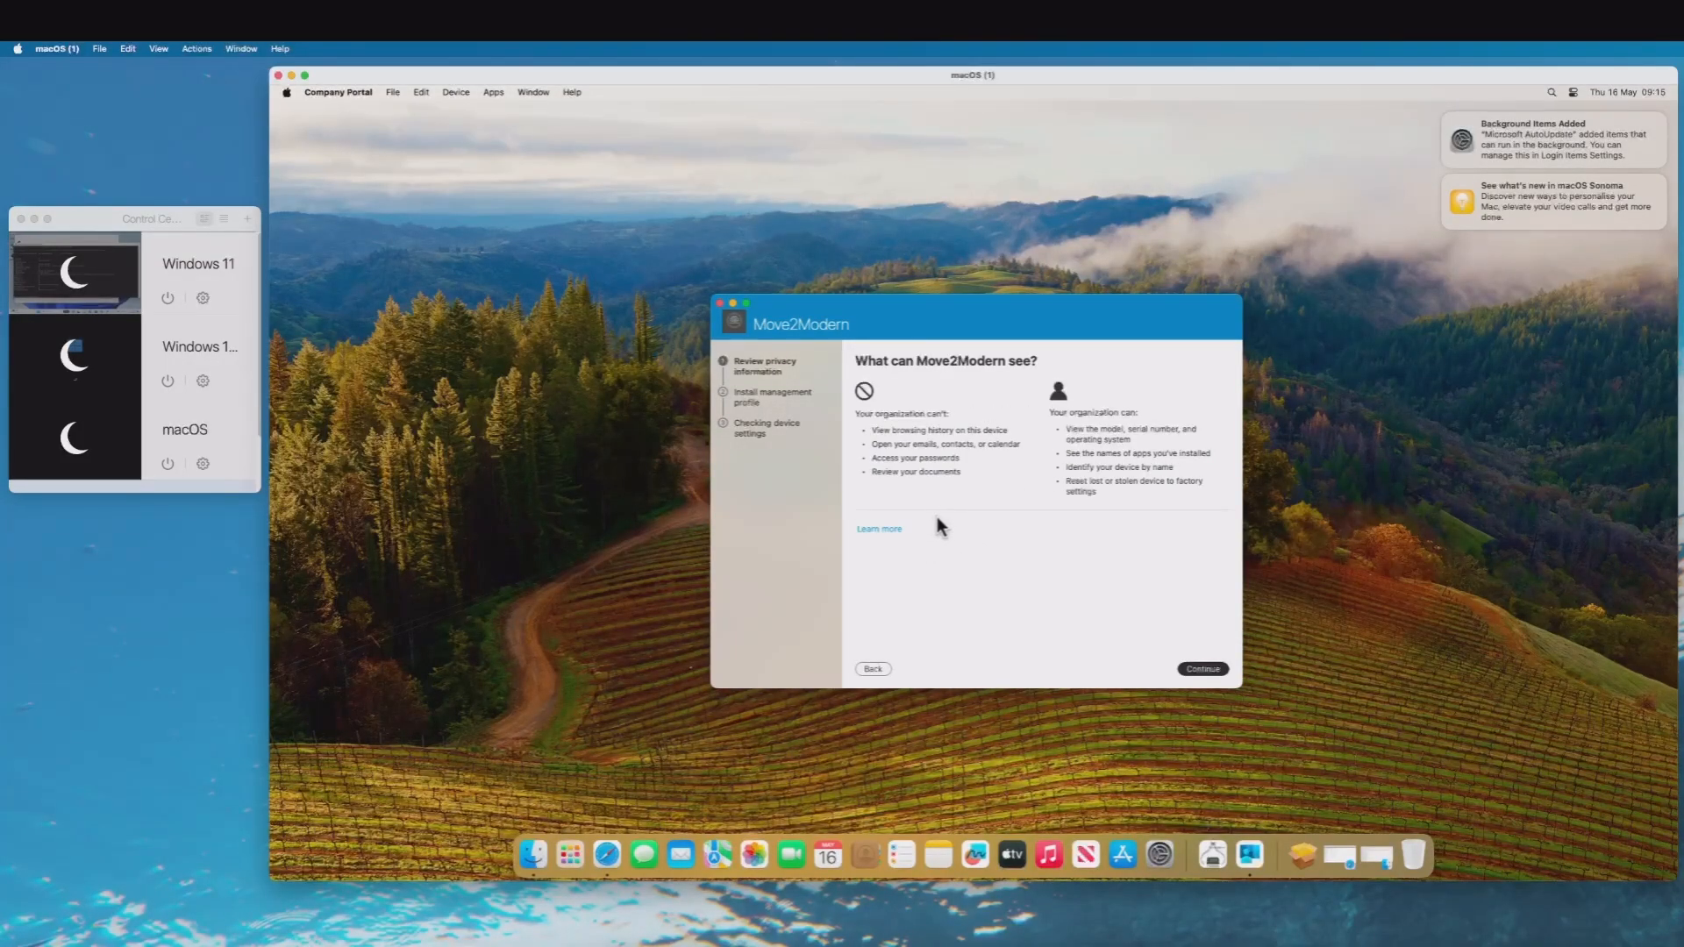
{"action": "left_click", "coordinate": [1202, 670]}
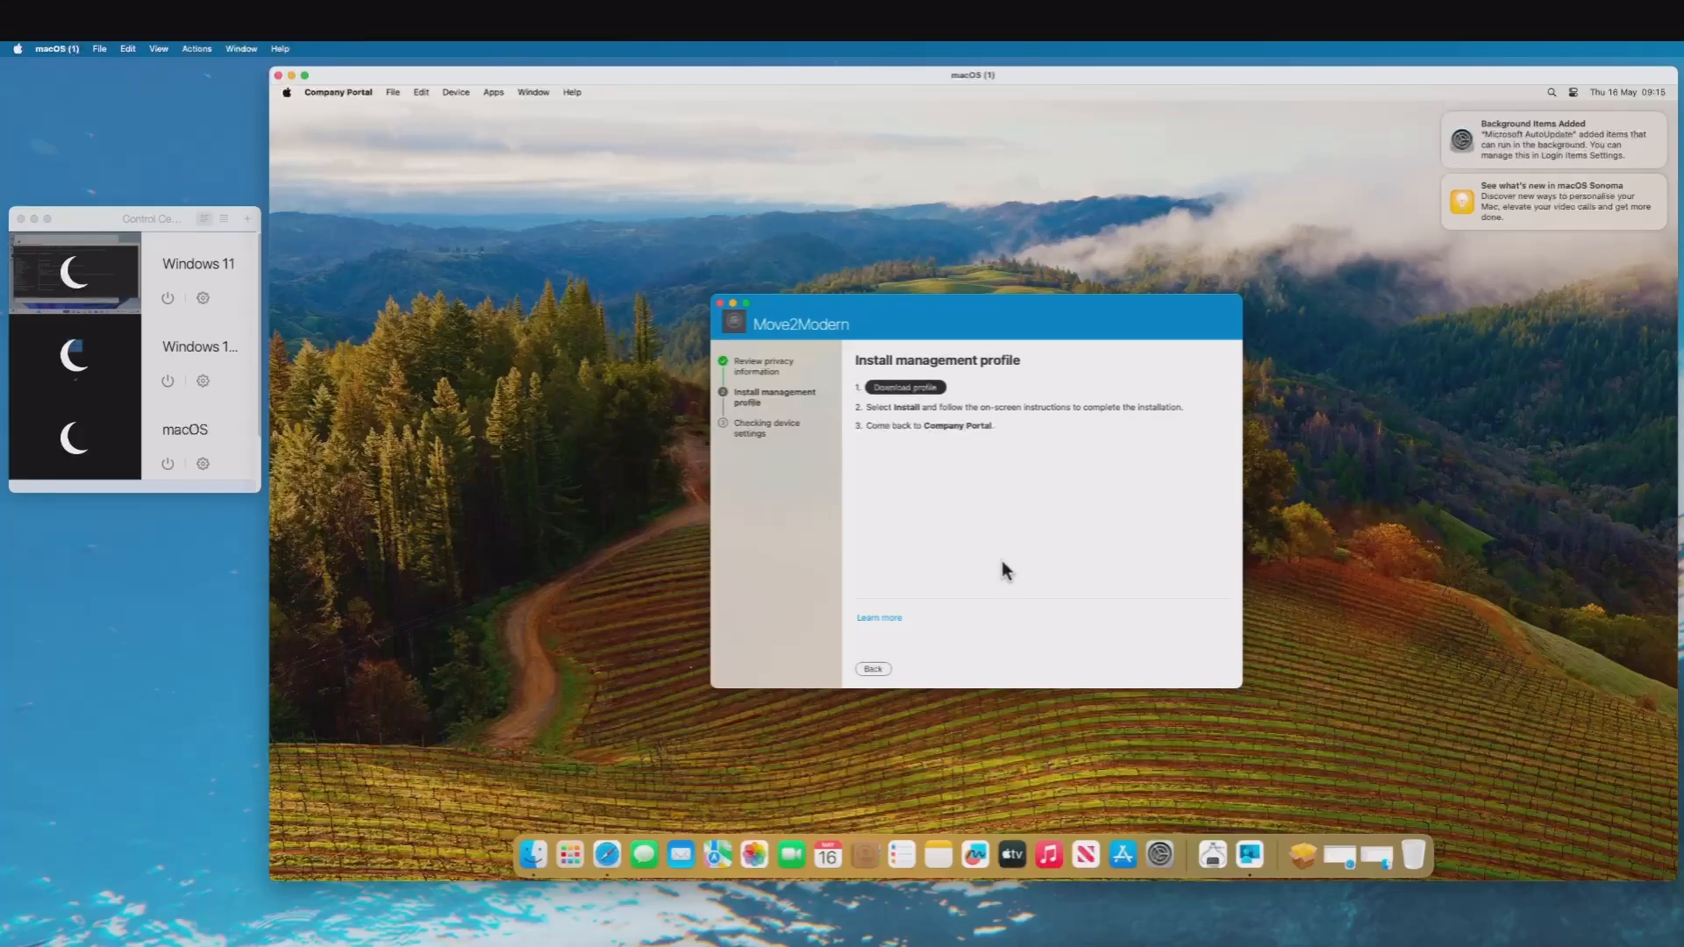
{"action": "left_click", "coordinate": [907, 388]}
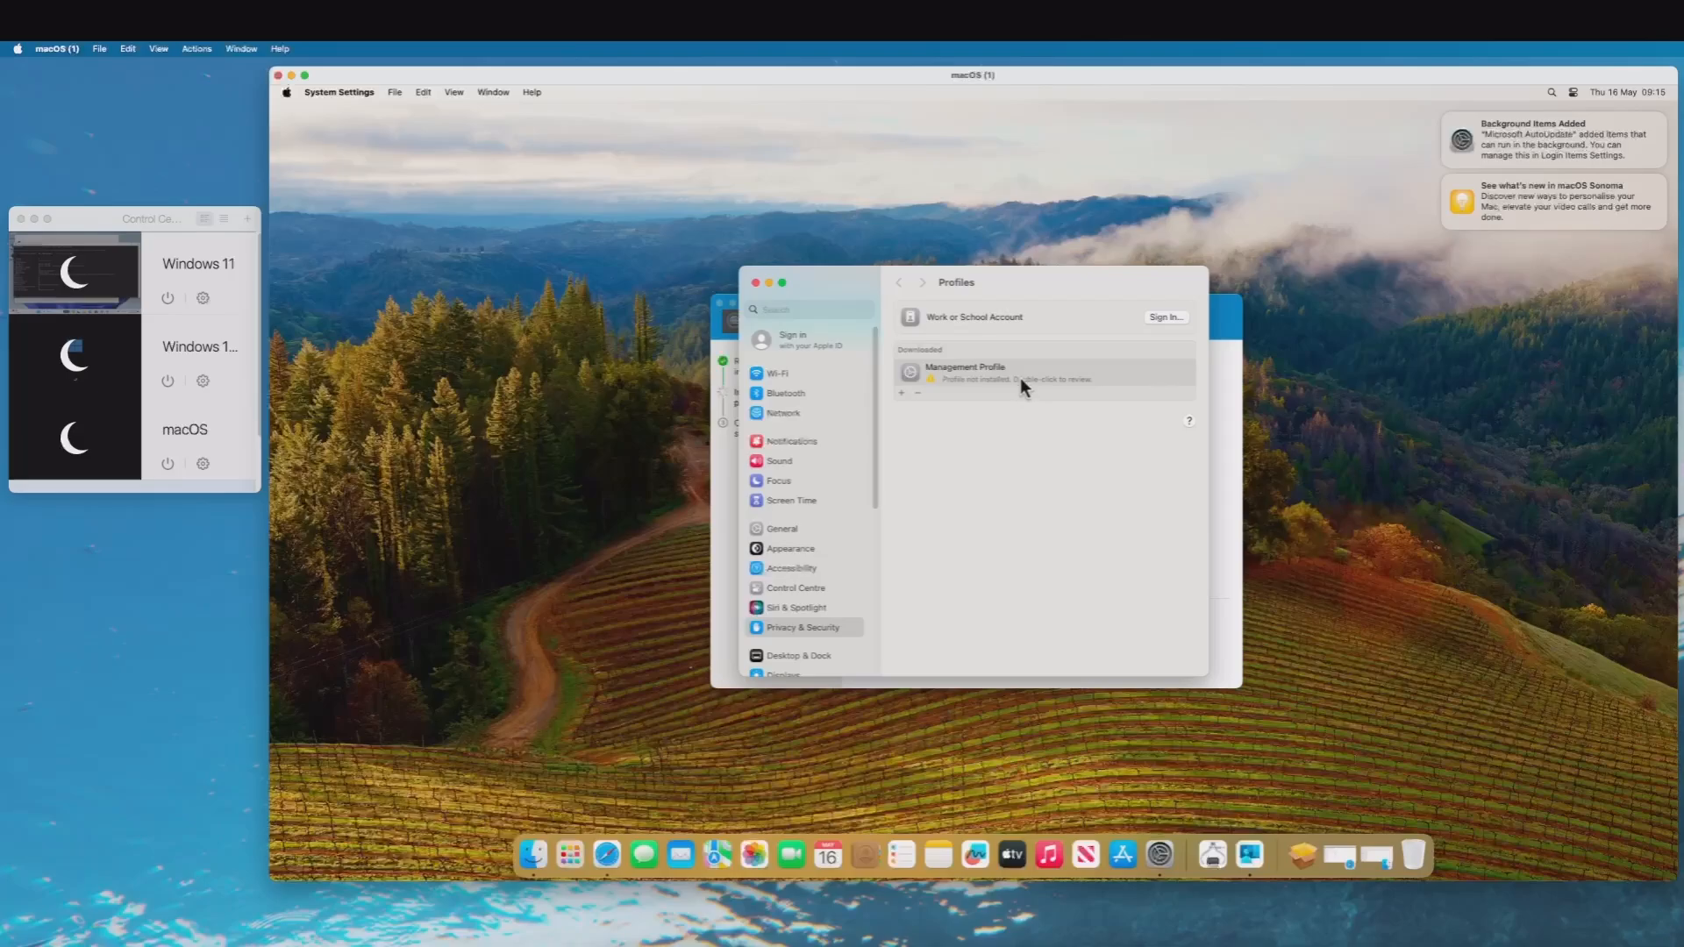
Step: Install the downloaded Management Profile and authorize the enrolment with the Mac account password
{"action": "double_click", "coordinate": [971, 371]}
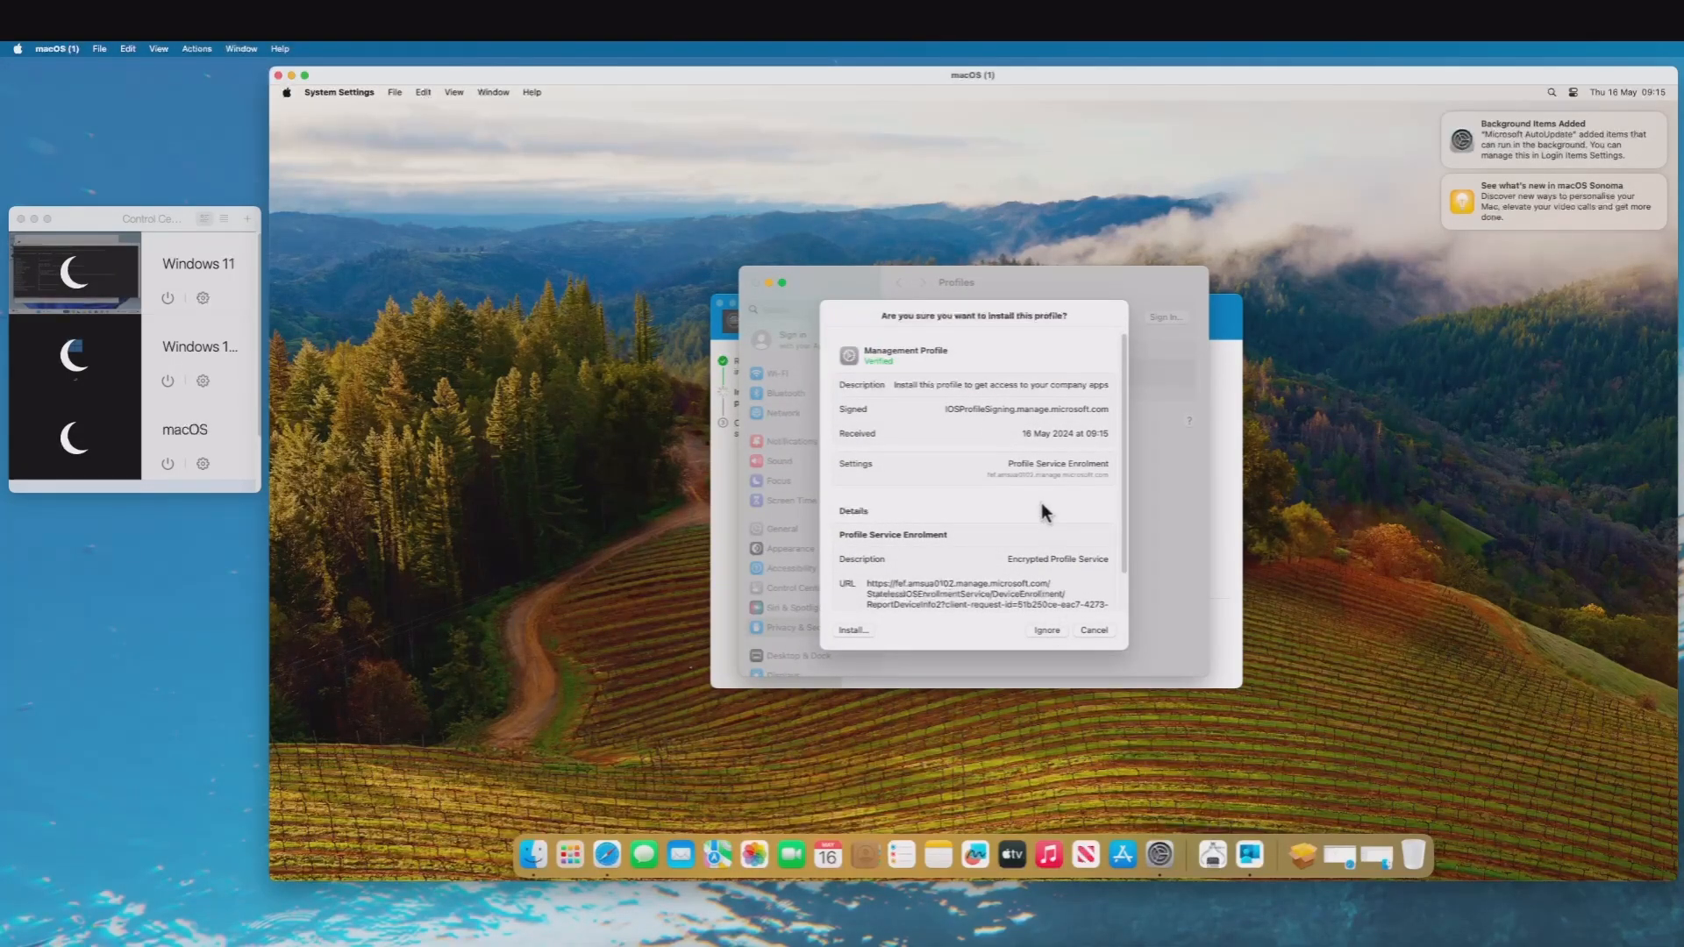
{"action": "left_click", "coordinate": [852, 630]}
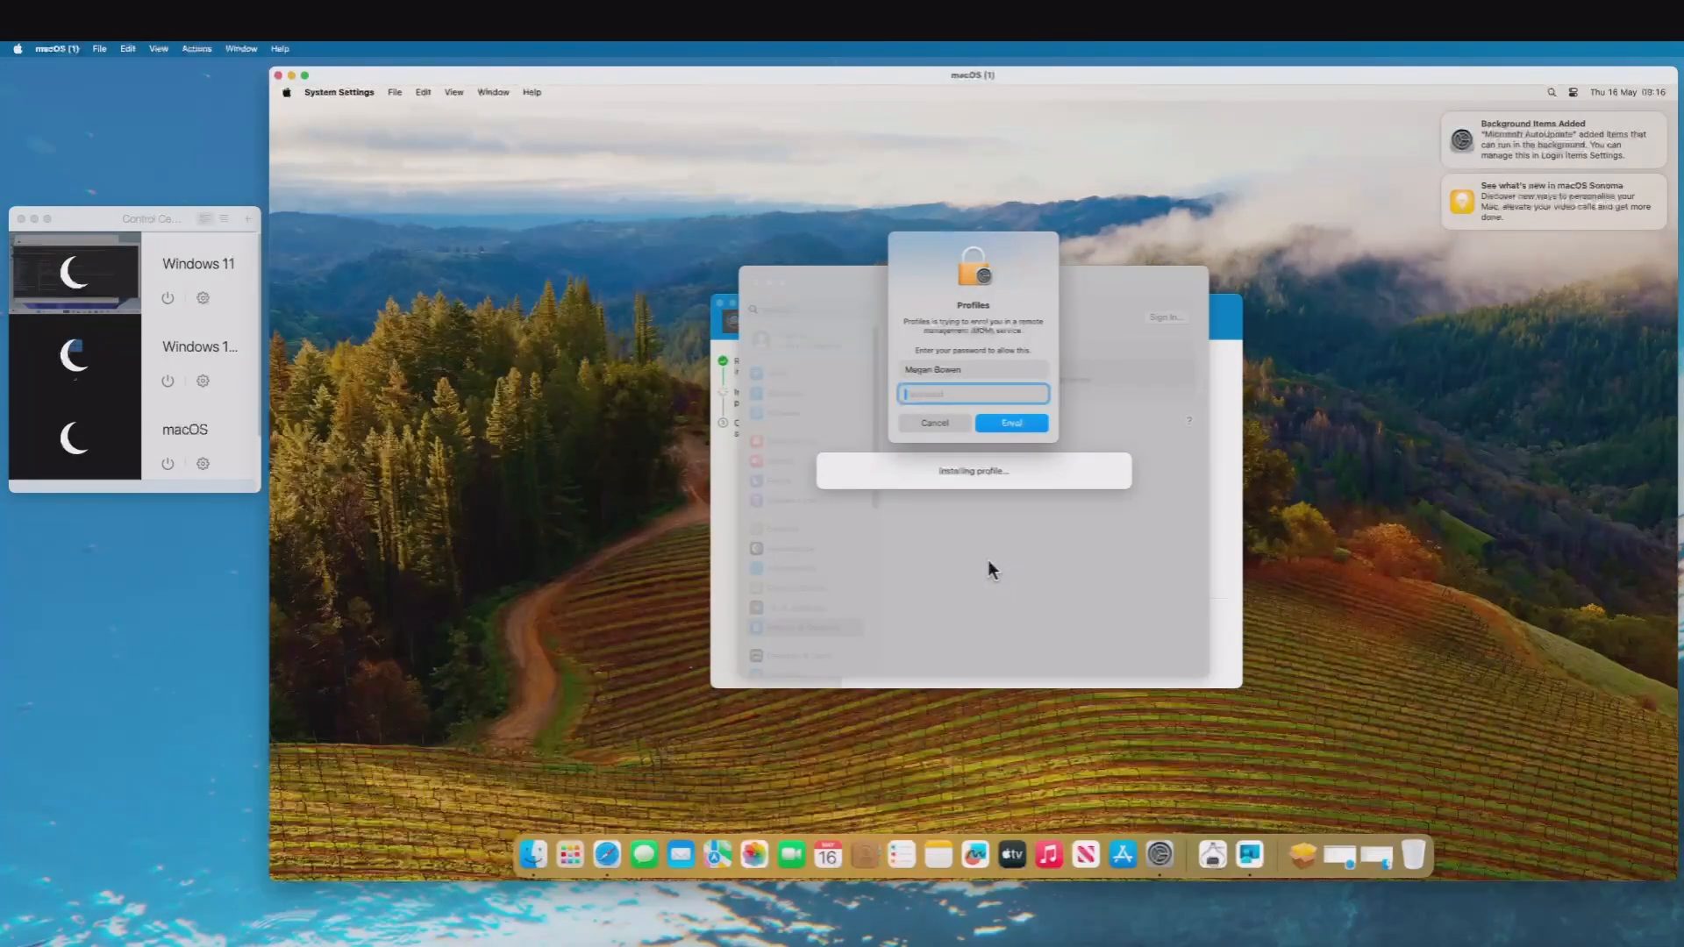
{"action": "type", "text": "••••••"}
{"action": "left_click", "coordinate": [1012, 425]}
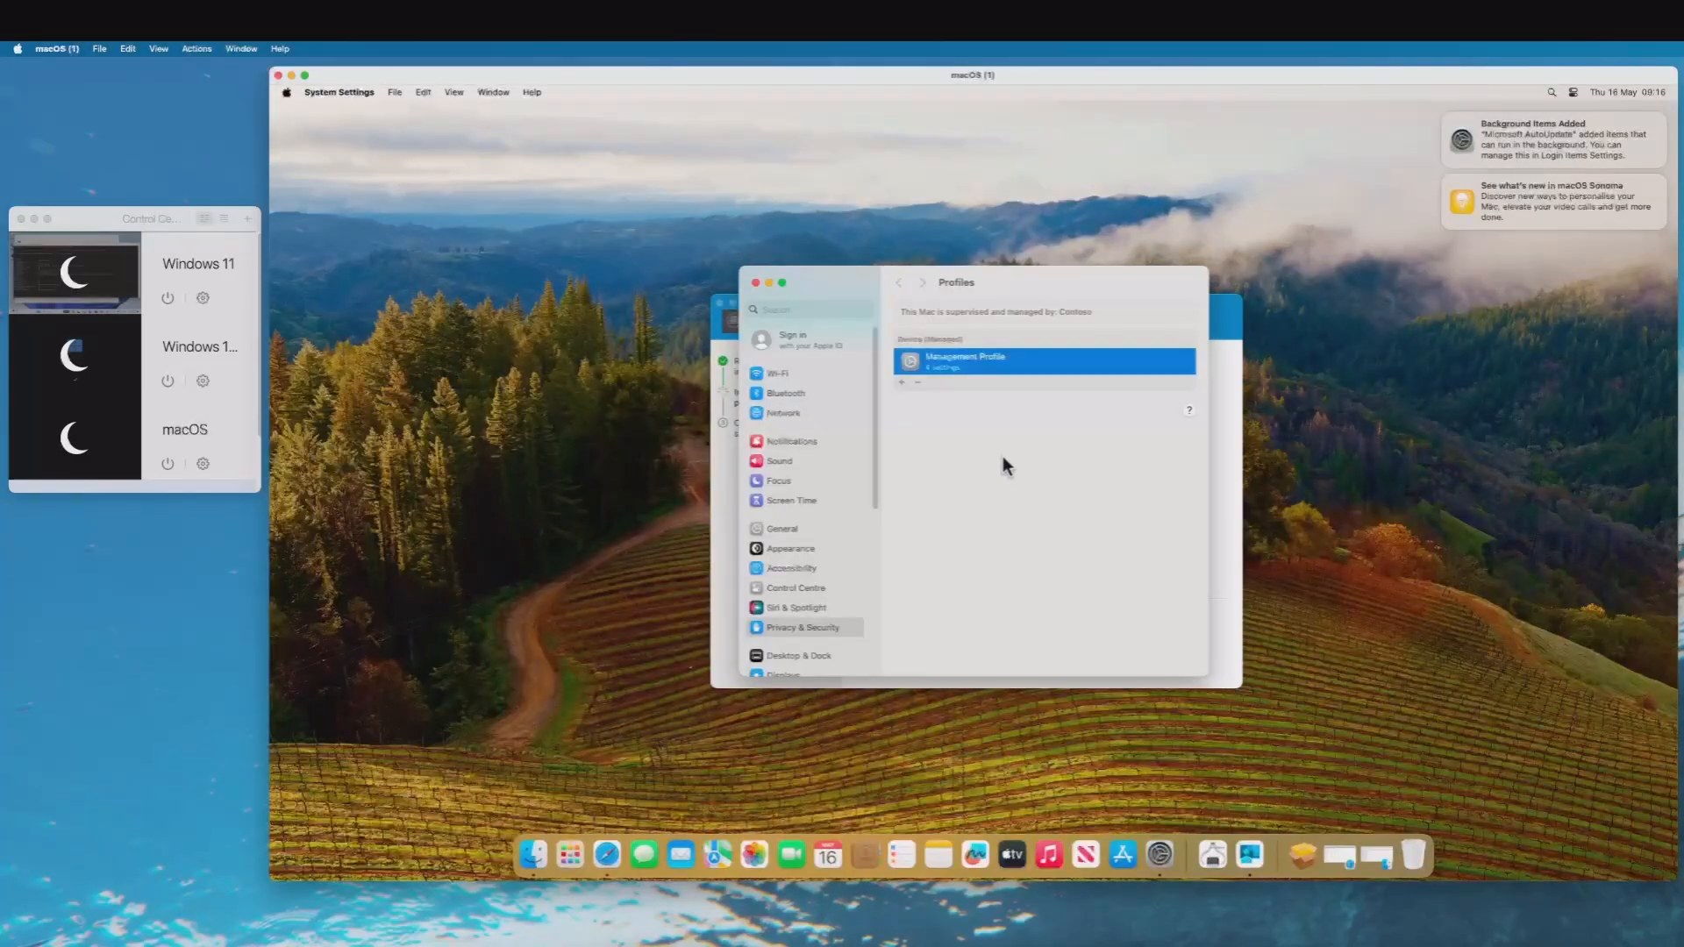
Step: Uncover part of the Company Portal window and review the installed Management Profile's rights, settings and certificate details
{"action": "left_click_drag", "start_coordinate": [1021, 287], "coordinate": [807, 302]}
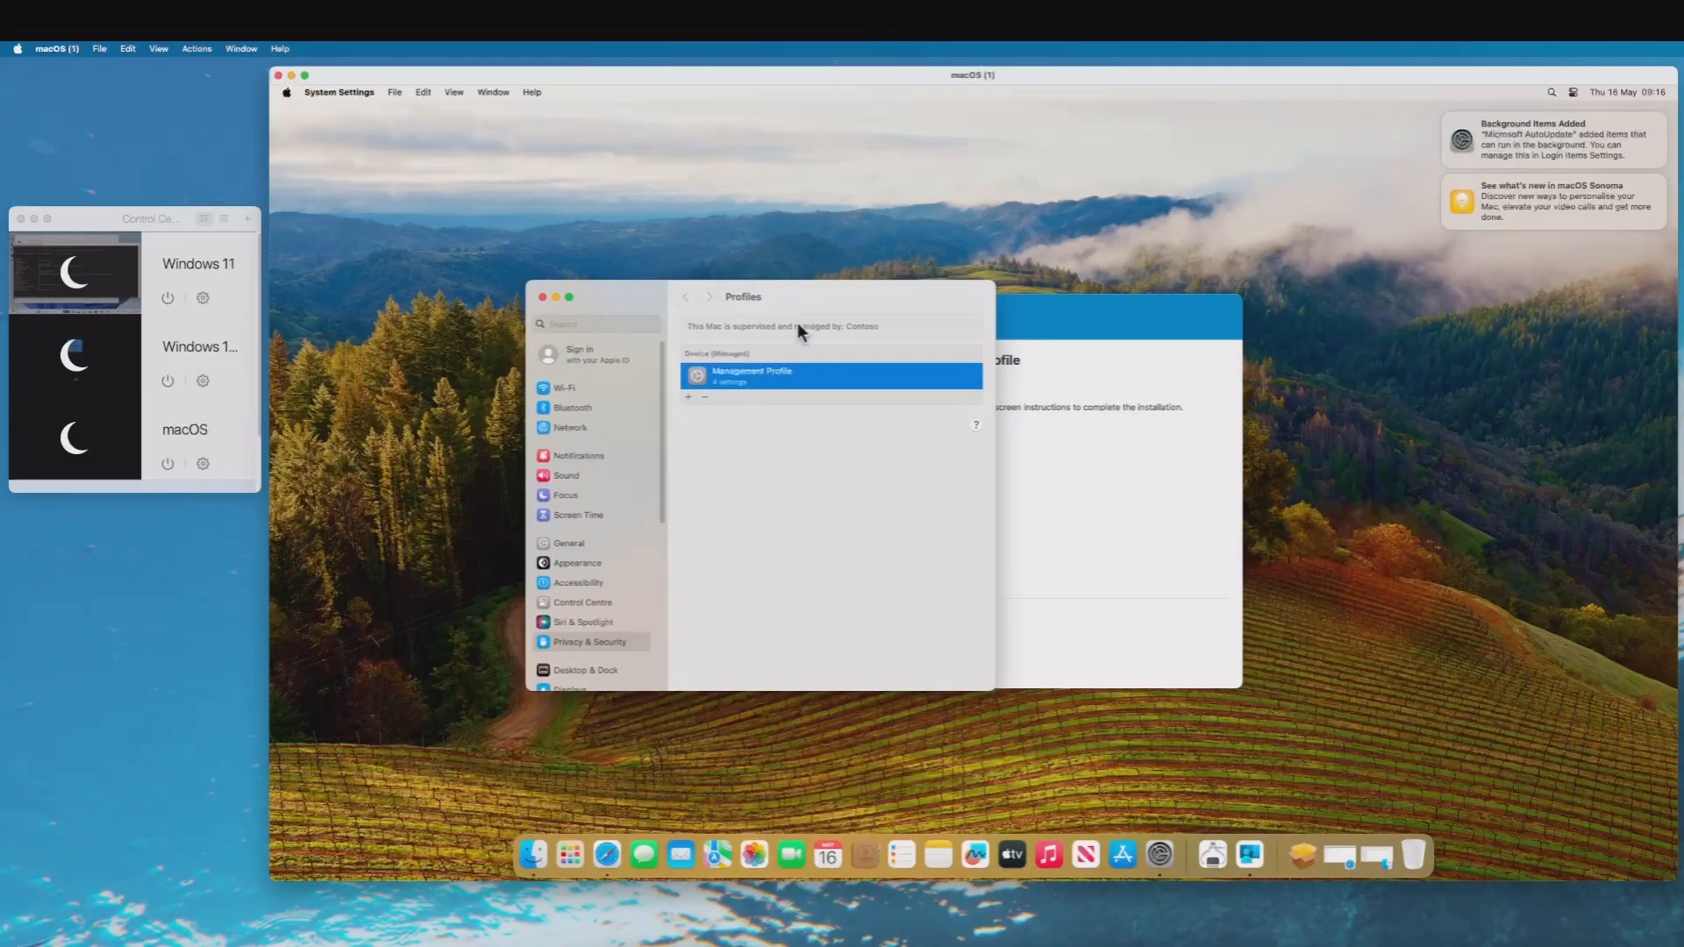
{"action": "double_click", "coordinate": [781, 372]}
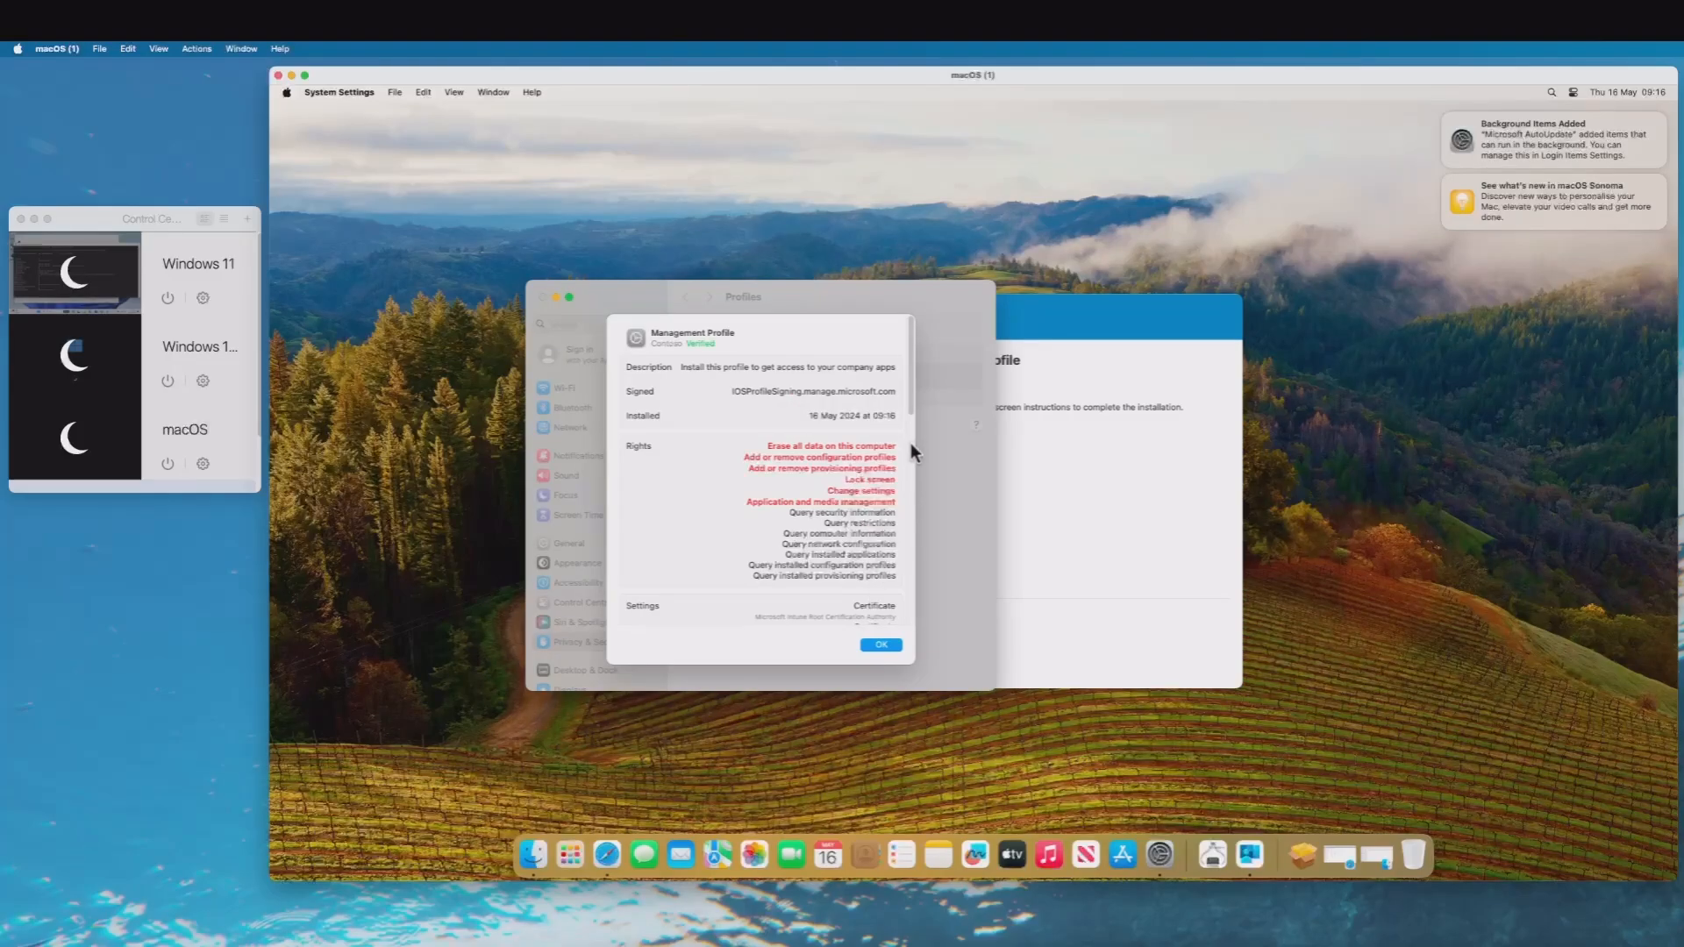
{"action": "scroll", "coordinate": [908, 396], "scroll_direction": "down", "scroll_amount": 1}
{"action": "left_click_drag", "start_coordinate": [909, 397], "coordinate": [903, 600]}
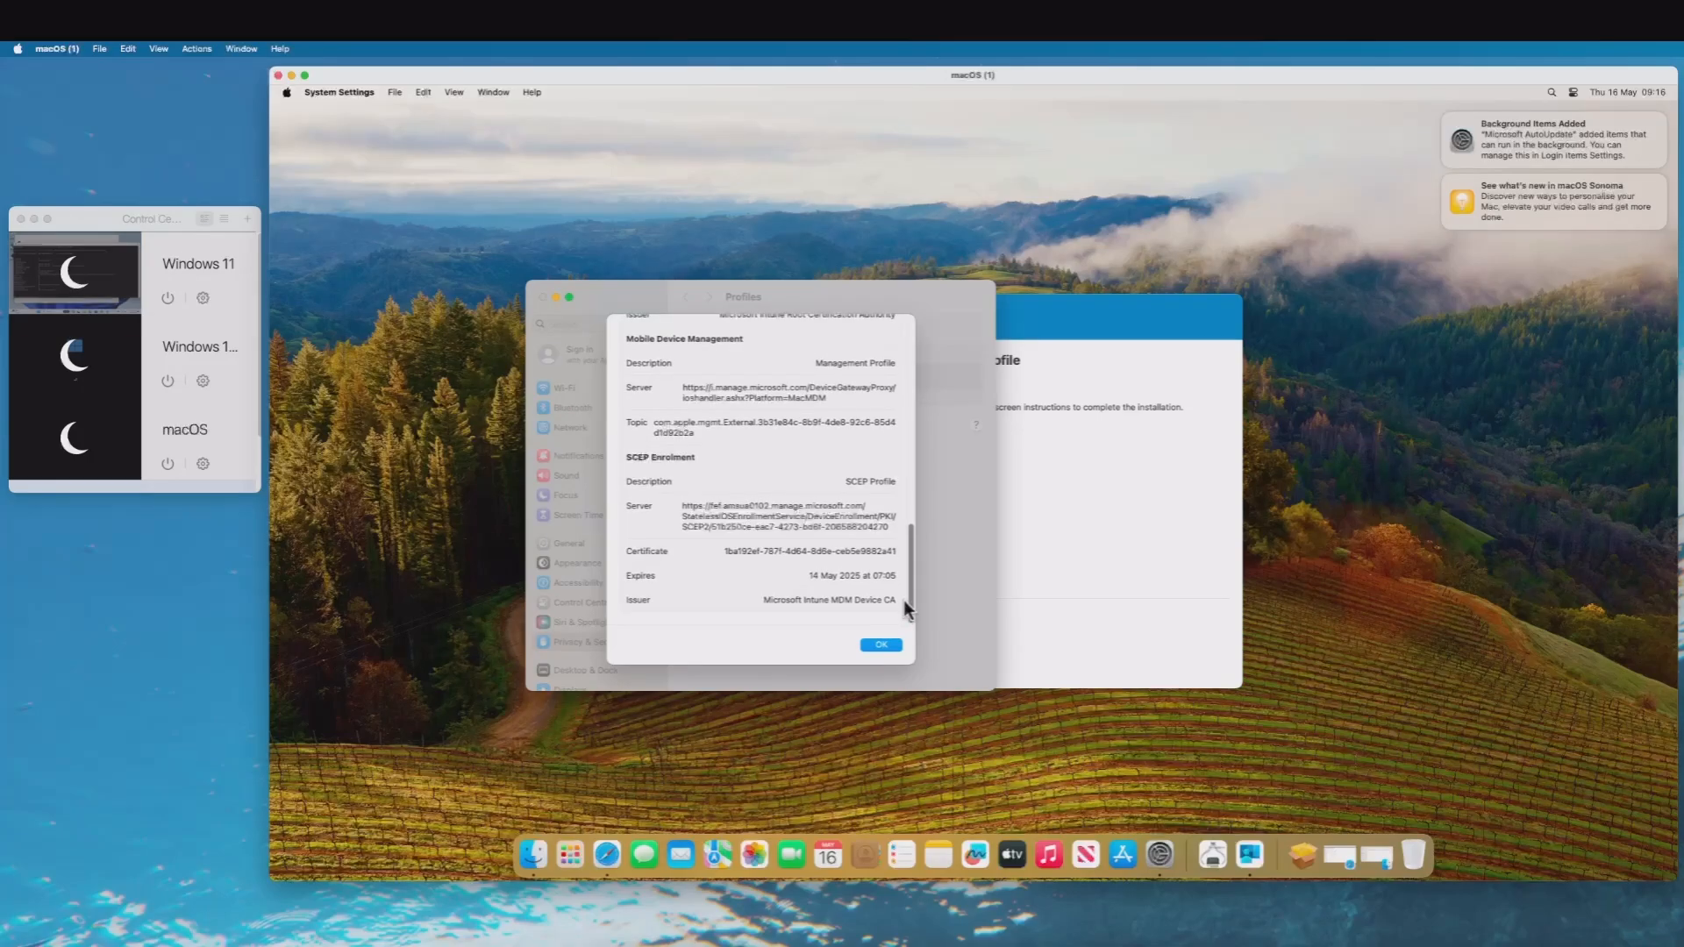
{"action": "left_click", "coordinate": [880, 644]}
Step: Arrange the System Settings and Company Portal windows side by side on the Mac desktop
{"action": "left_click_drag", "start_coordinate": [912, 294], "coordinate": [684, 309]}
{"action": "left_click_drag", "start_coordinate": [917, 308], "coordinate": [1010, 310]}
{"action": "left_click_drag", "start_coordinate": [690, 309], "coordinate": [700, 268]}
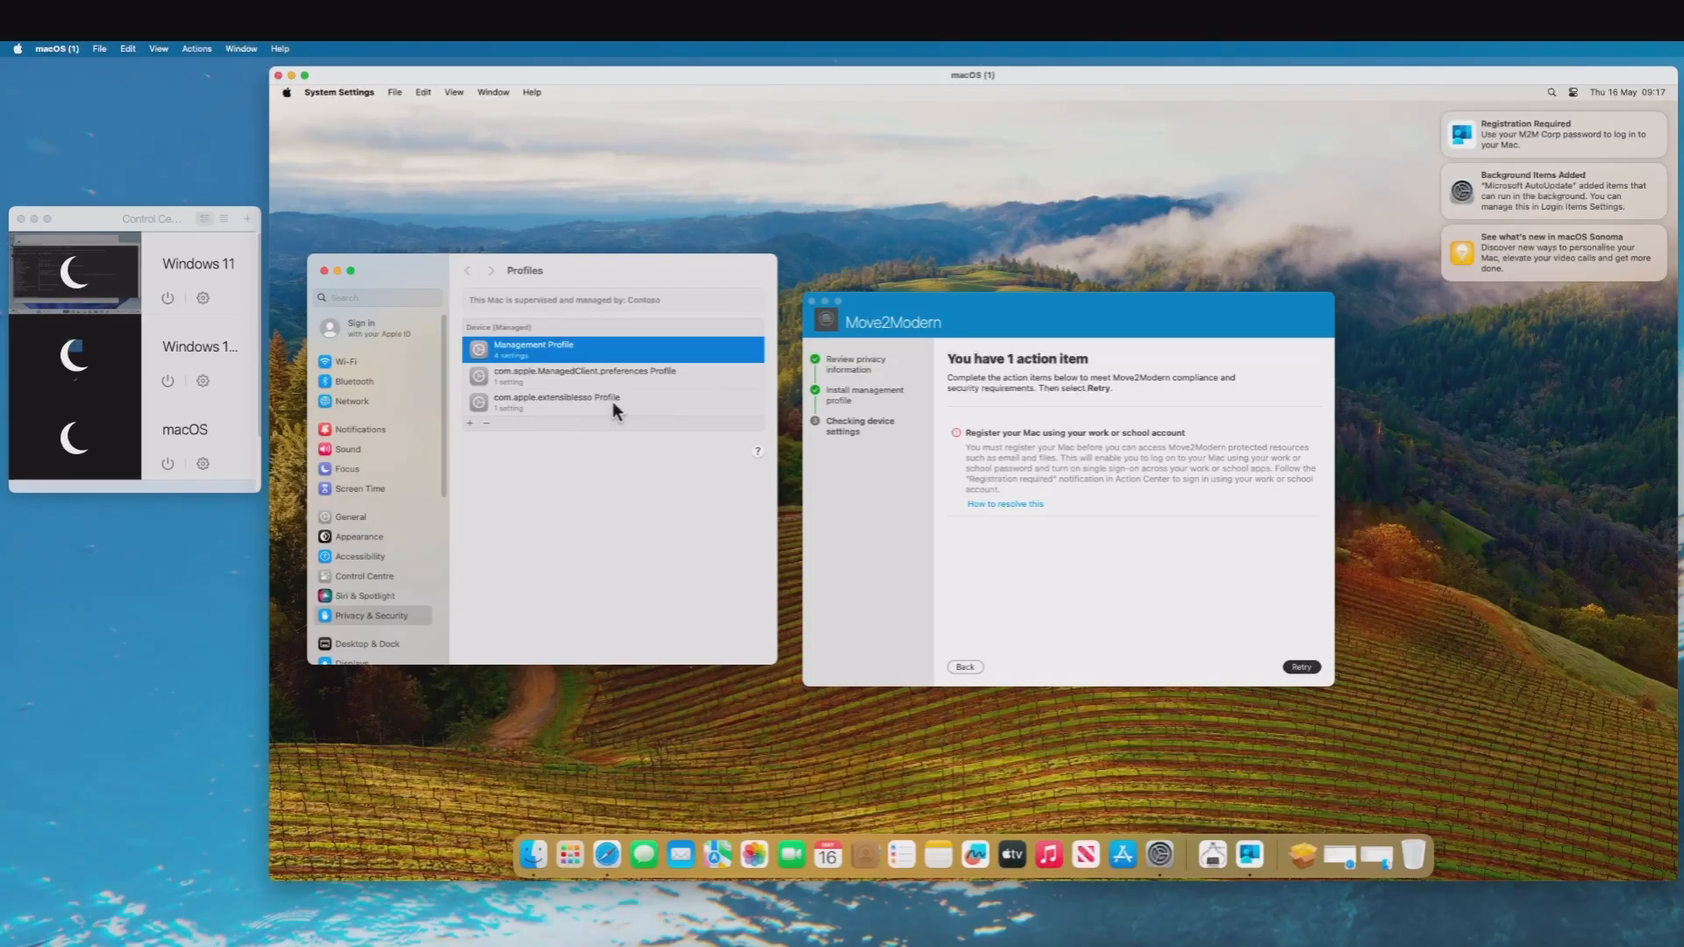
Step: Examine the com.apple.extensiblesso Profile's Single Sign On Extension and Platform SSO settings, including the URLs and authorization modes
{"action": "left_click", "coordinate": [577, 401]}
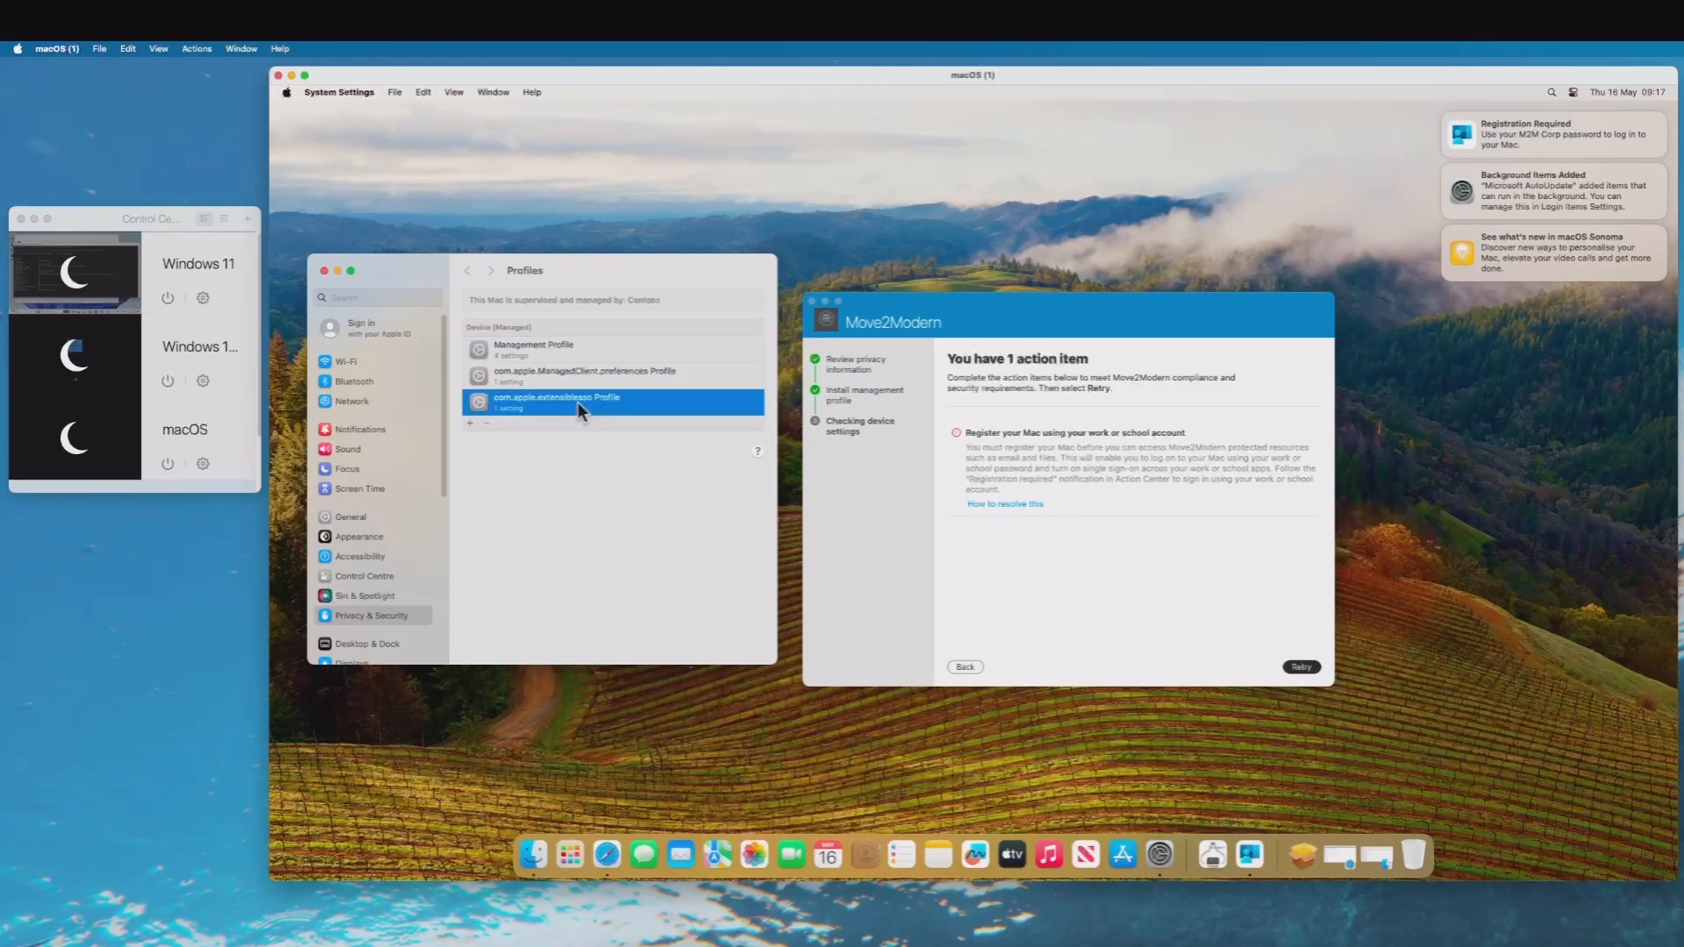
{"action": "double_click", "coordinate": [577, 401]}
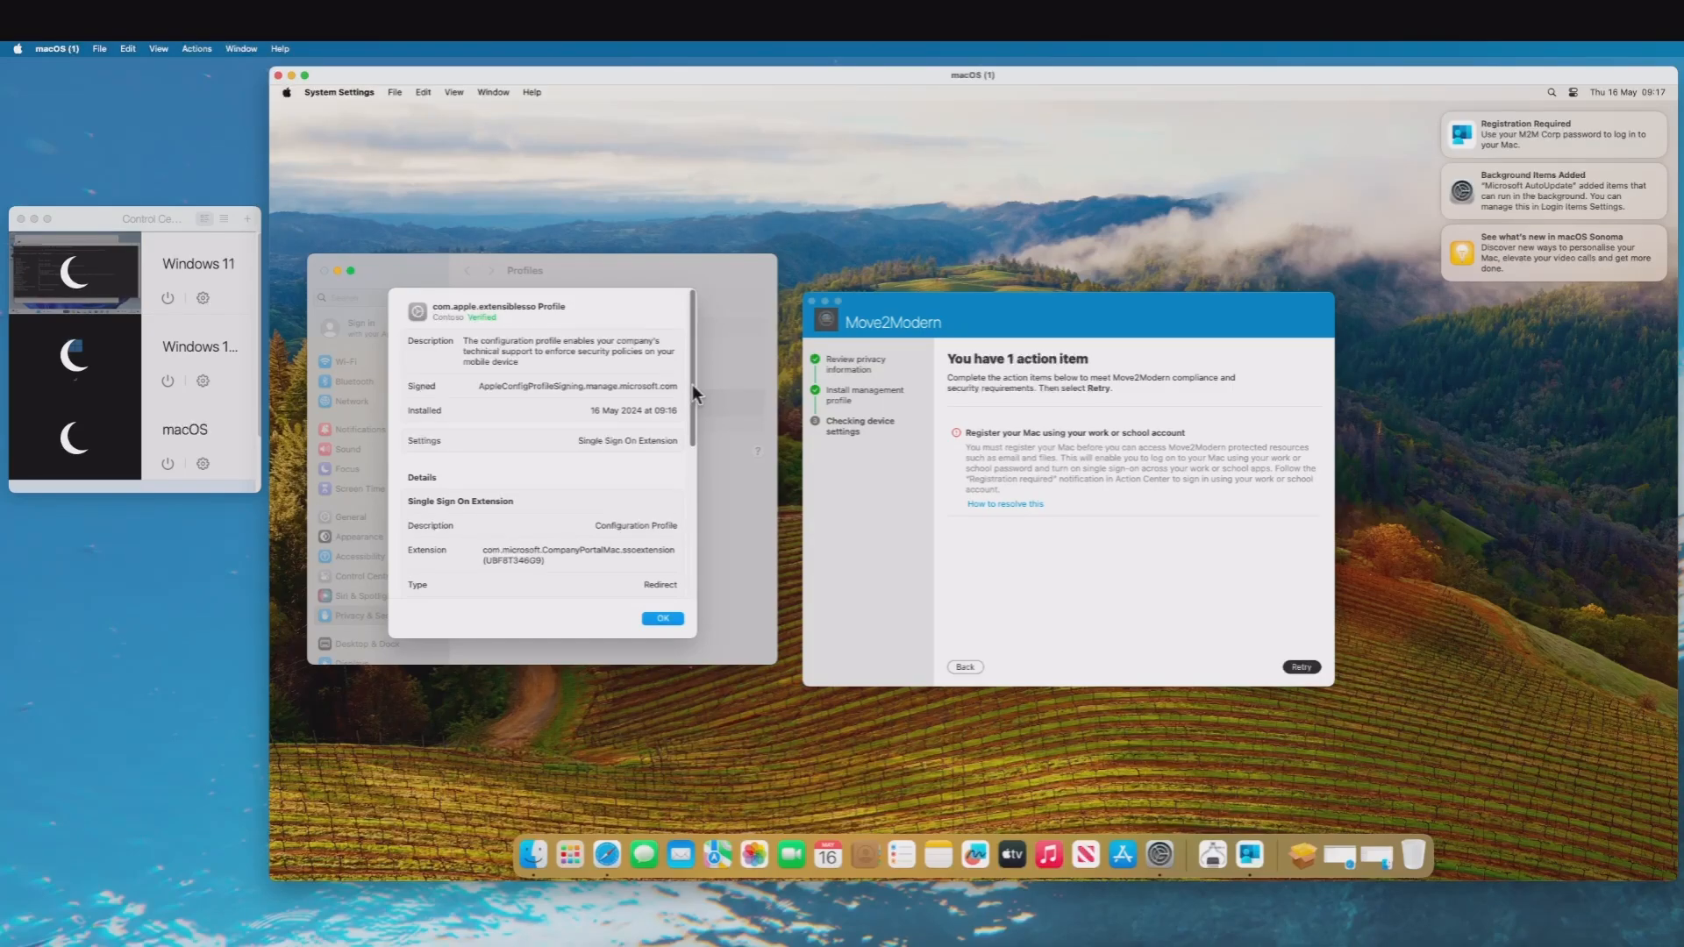
{"action": "left_click_drag", "start_coordinate": [692, 384], "coordinate": [697, 474]}
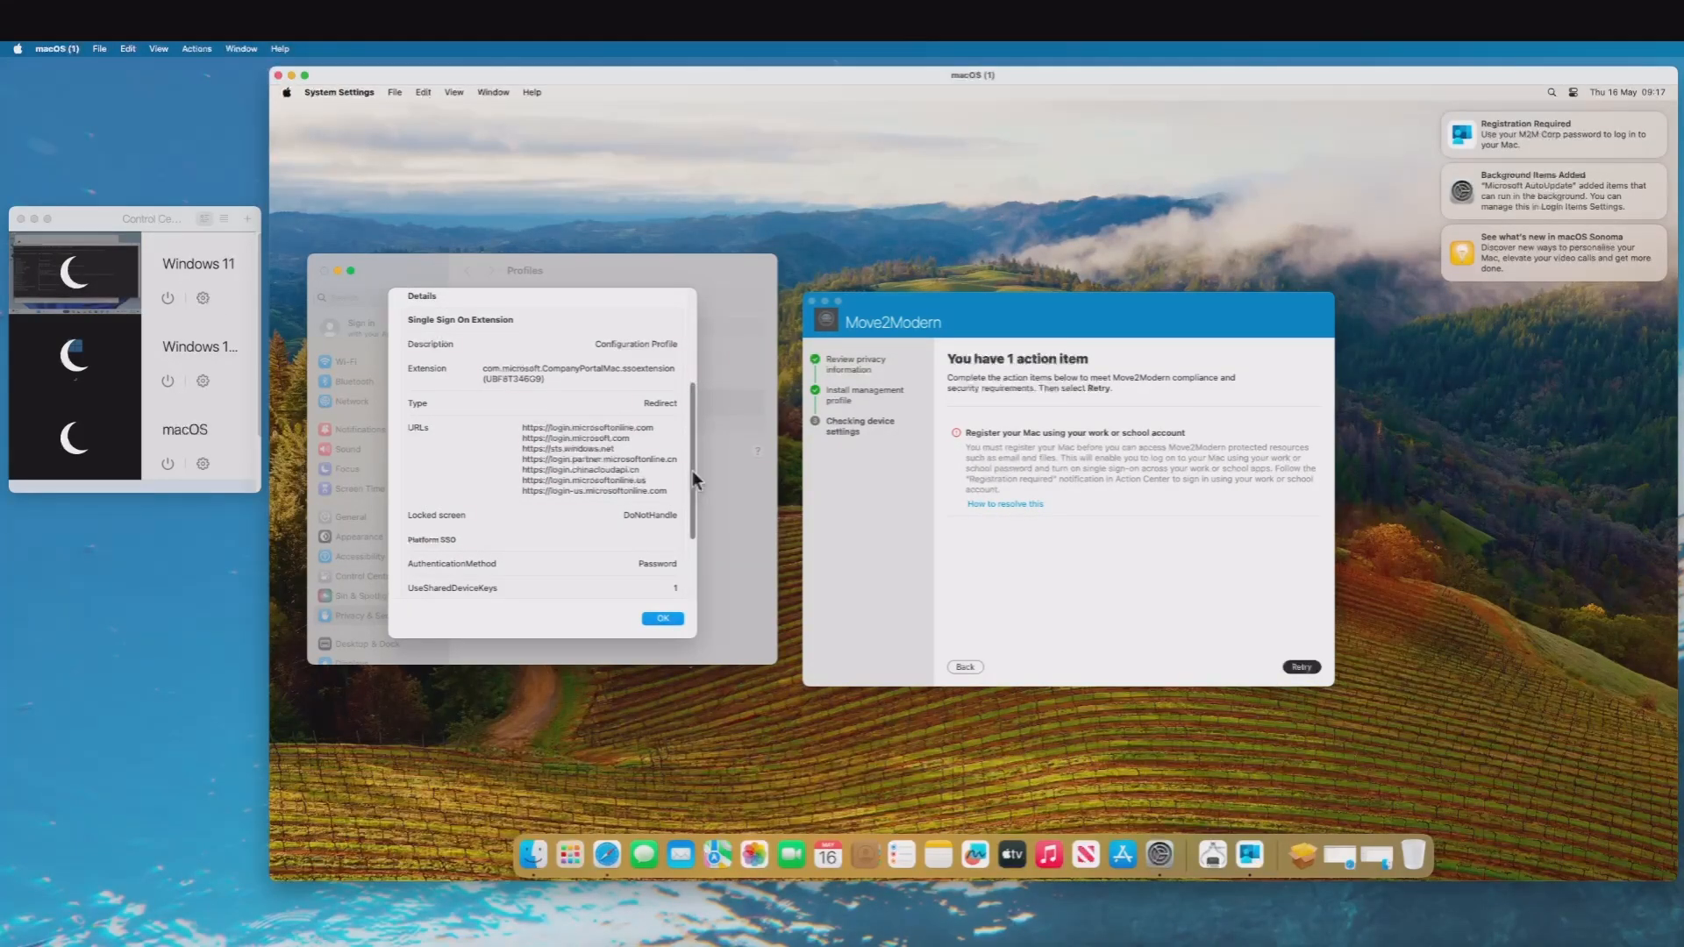
{"action": "left_click_drag", "start_coordinate": [692, 470], "coordinate": [700, 531]}
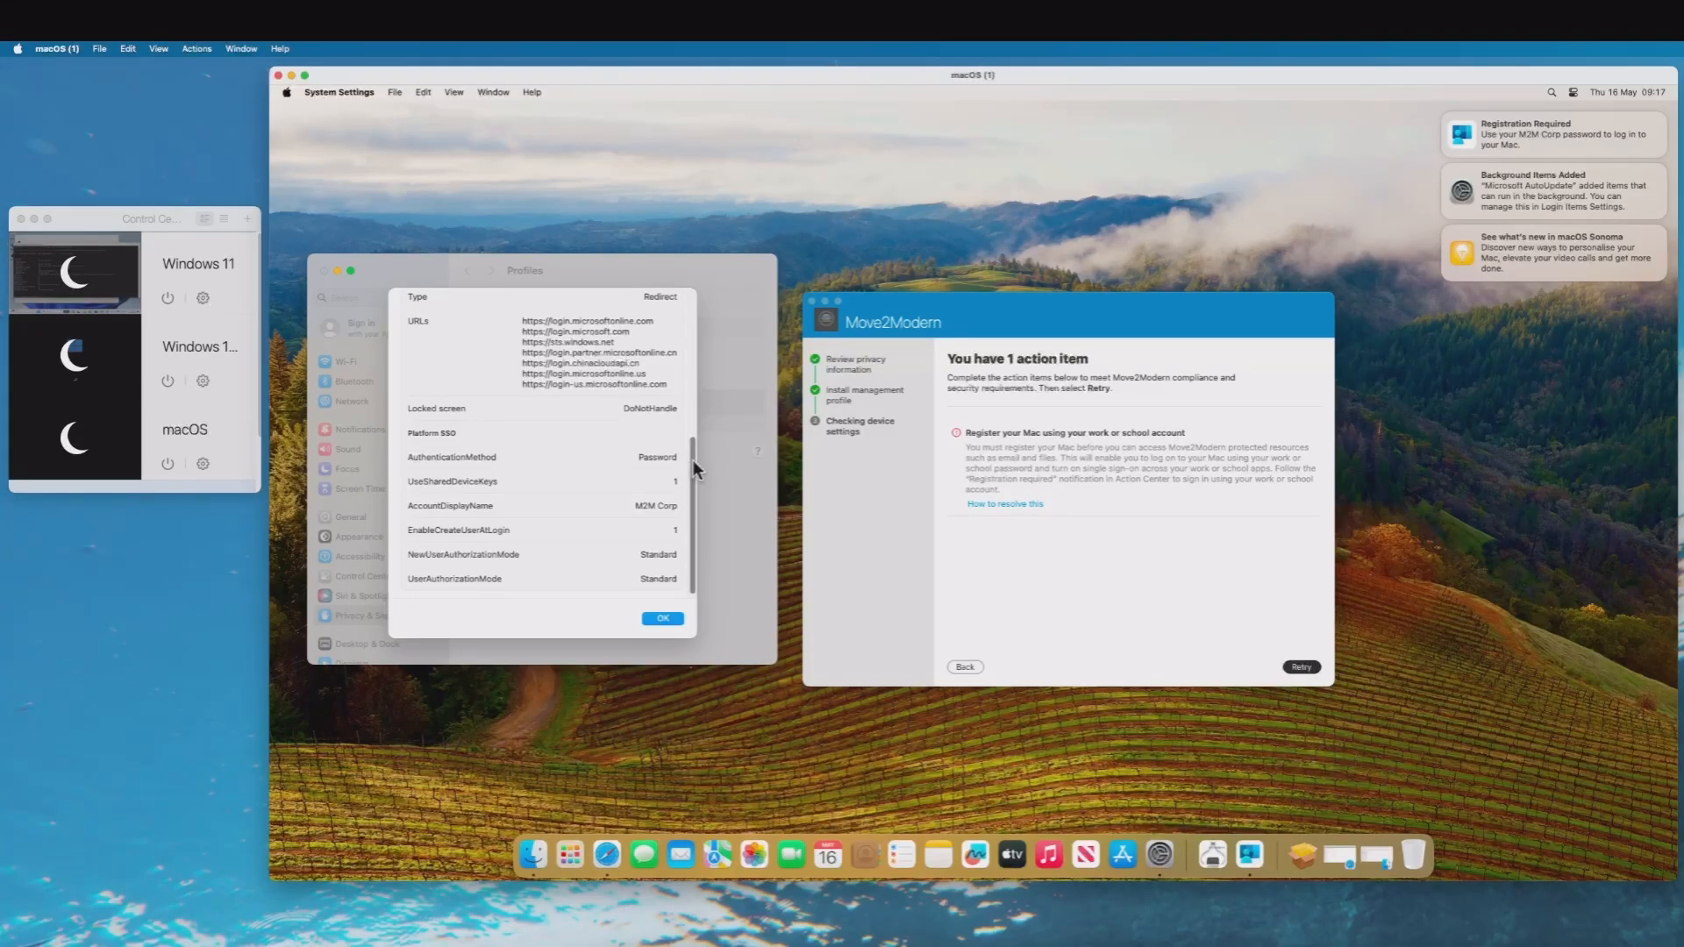
{"action": "left_click_drag", "start_coordinate": [693, 459], "coordinate": [692, 472]}
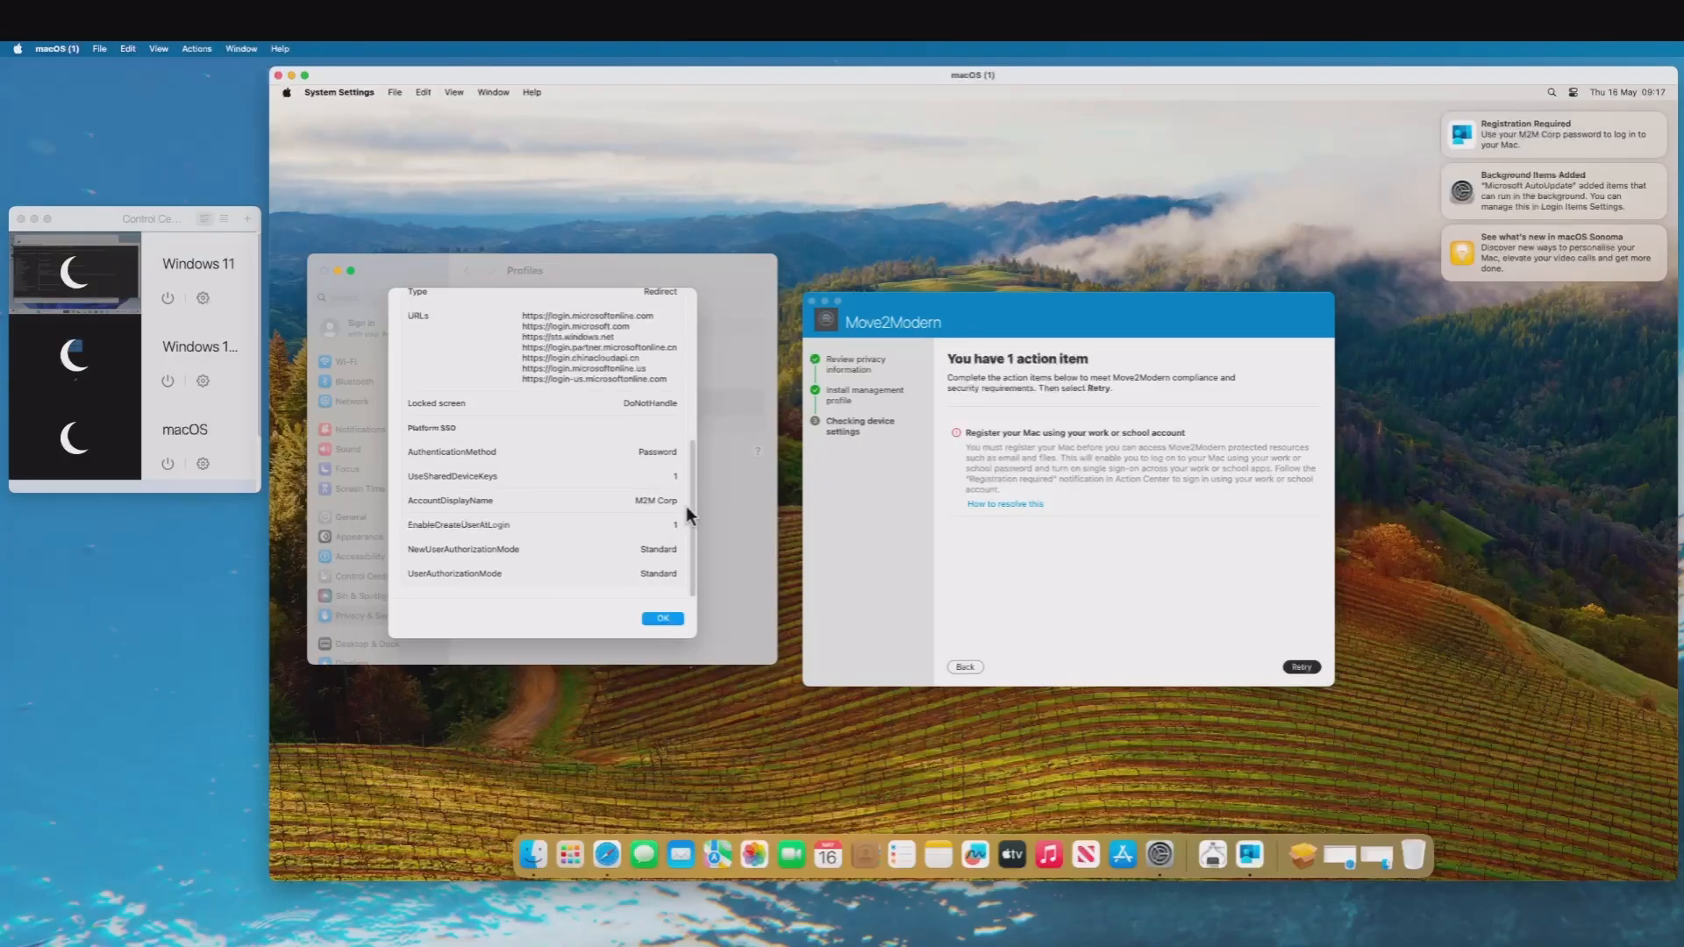
{"action": "left_click_drag", "start_coordinate": [693, 517], "coordinate": [697, 371]}
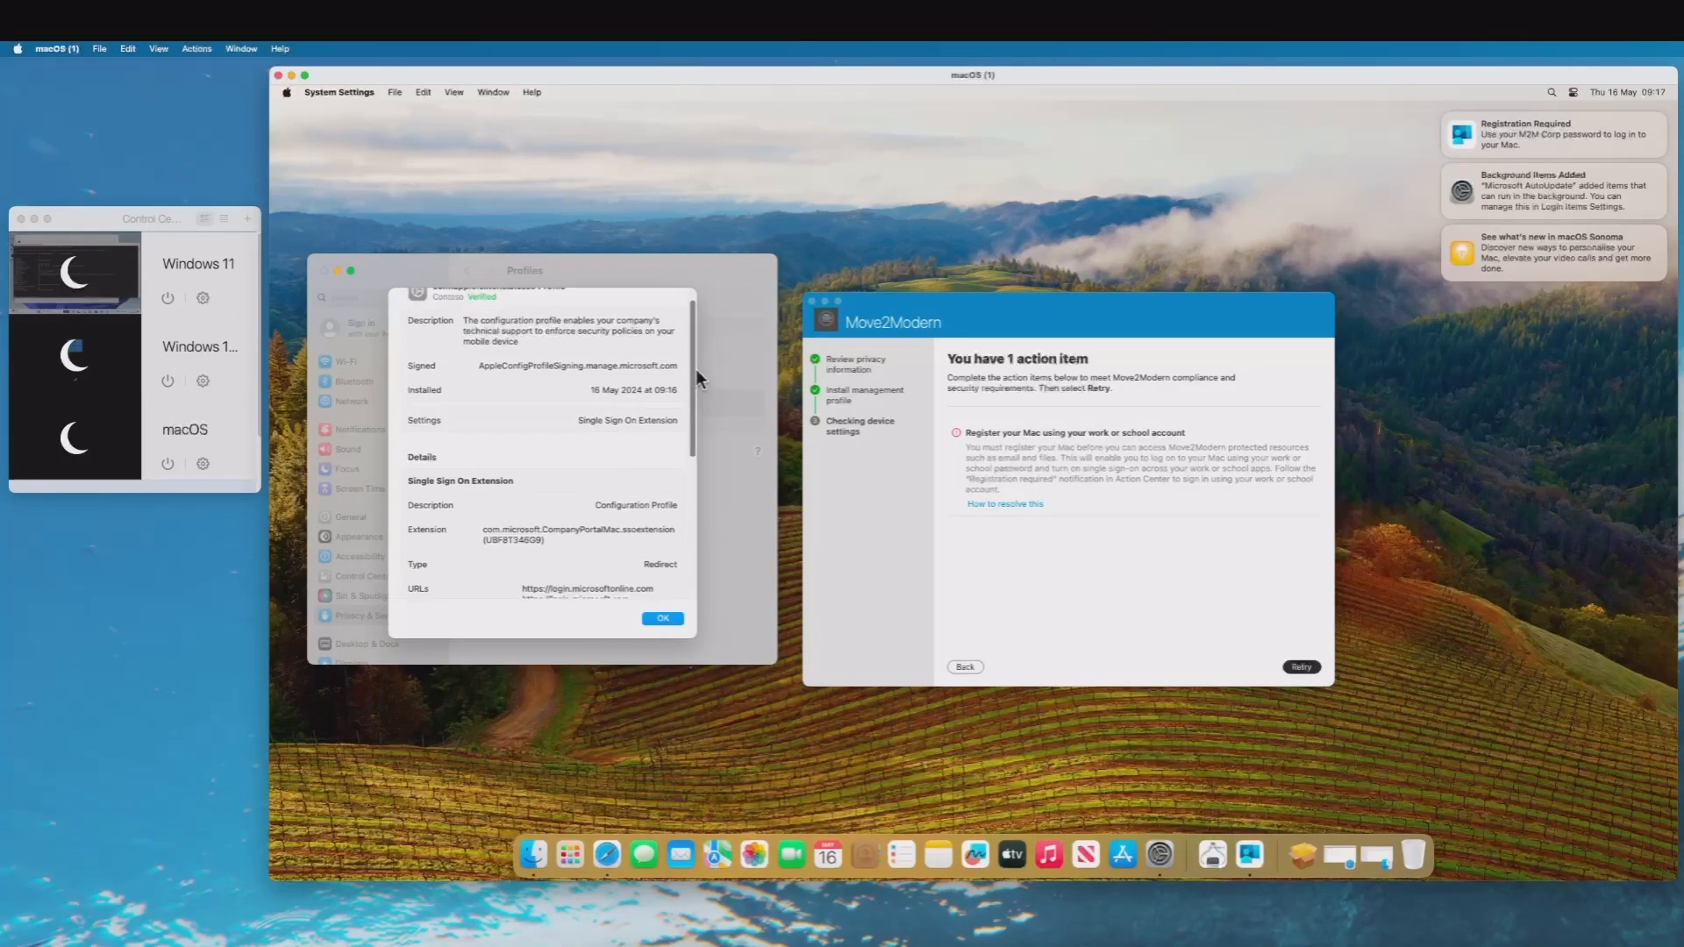
{"action": "left_click", "coordinate": [664, 619]}
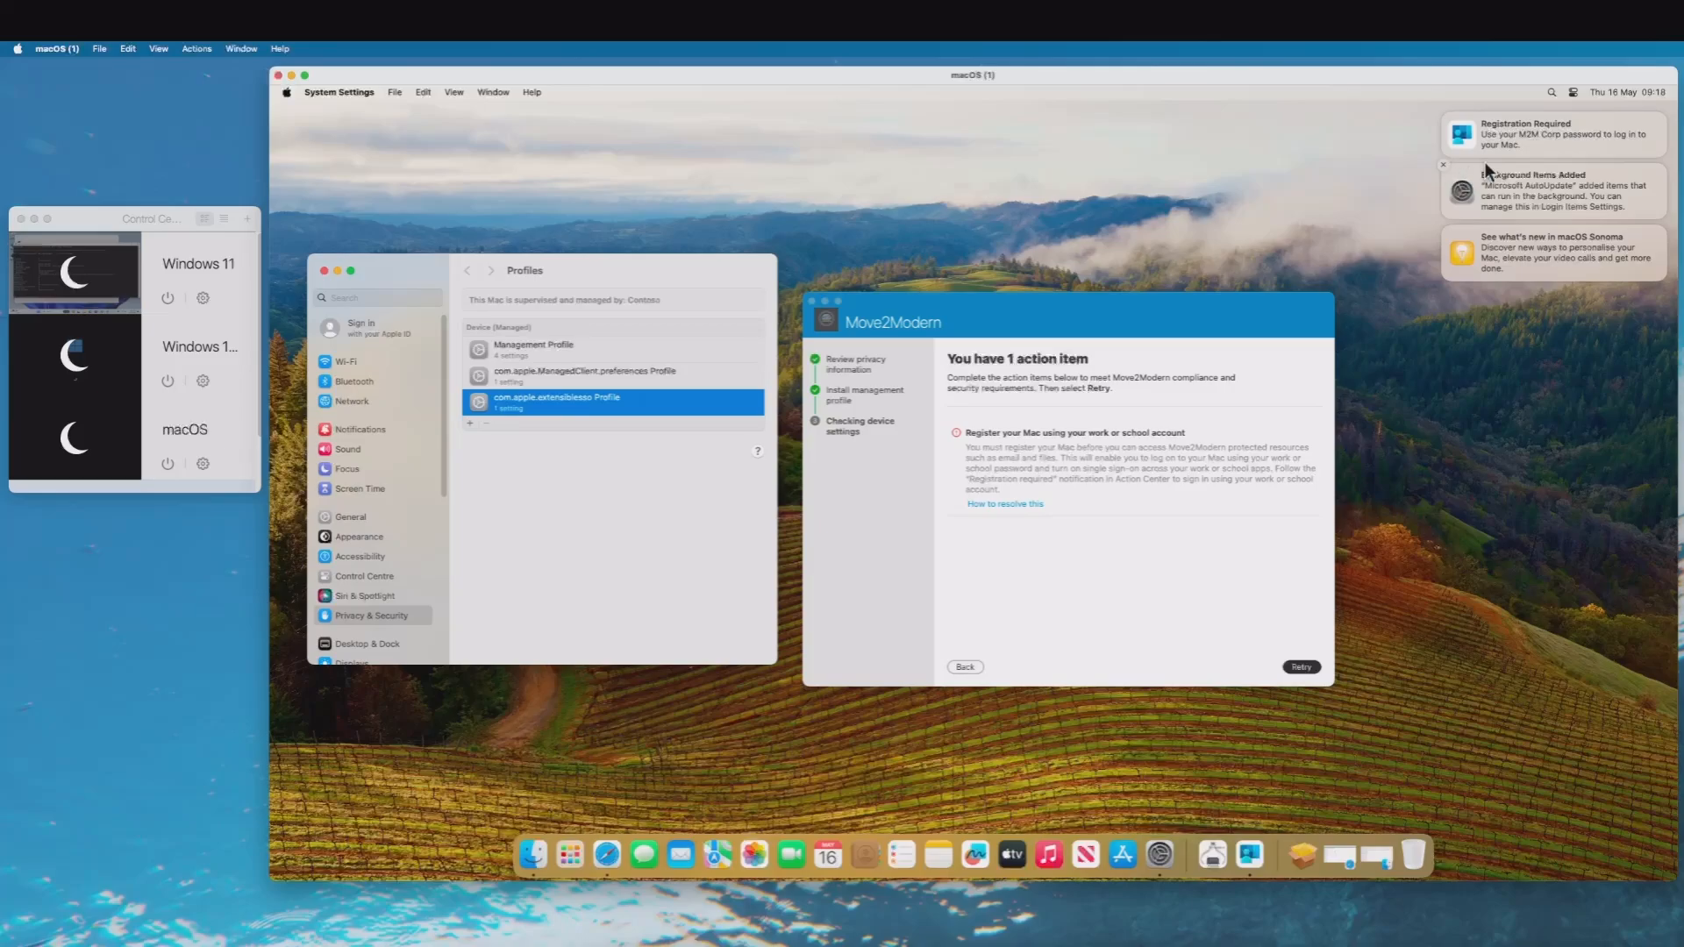
Step: Clear the background items and macOS Sonoma notifications, and start the required registration, authorizing it with the Mac account password
{"action": "left_click", "coordinate": [1442, 164]}
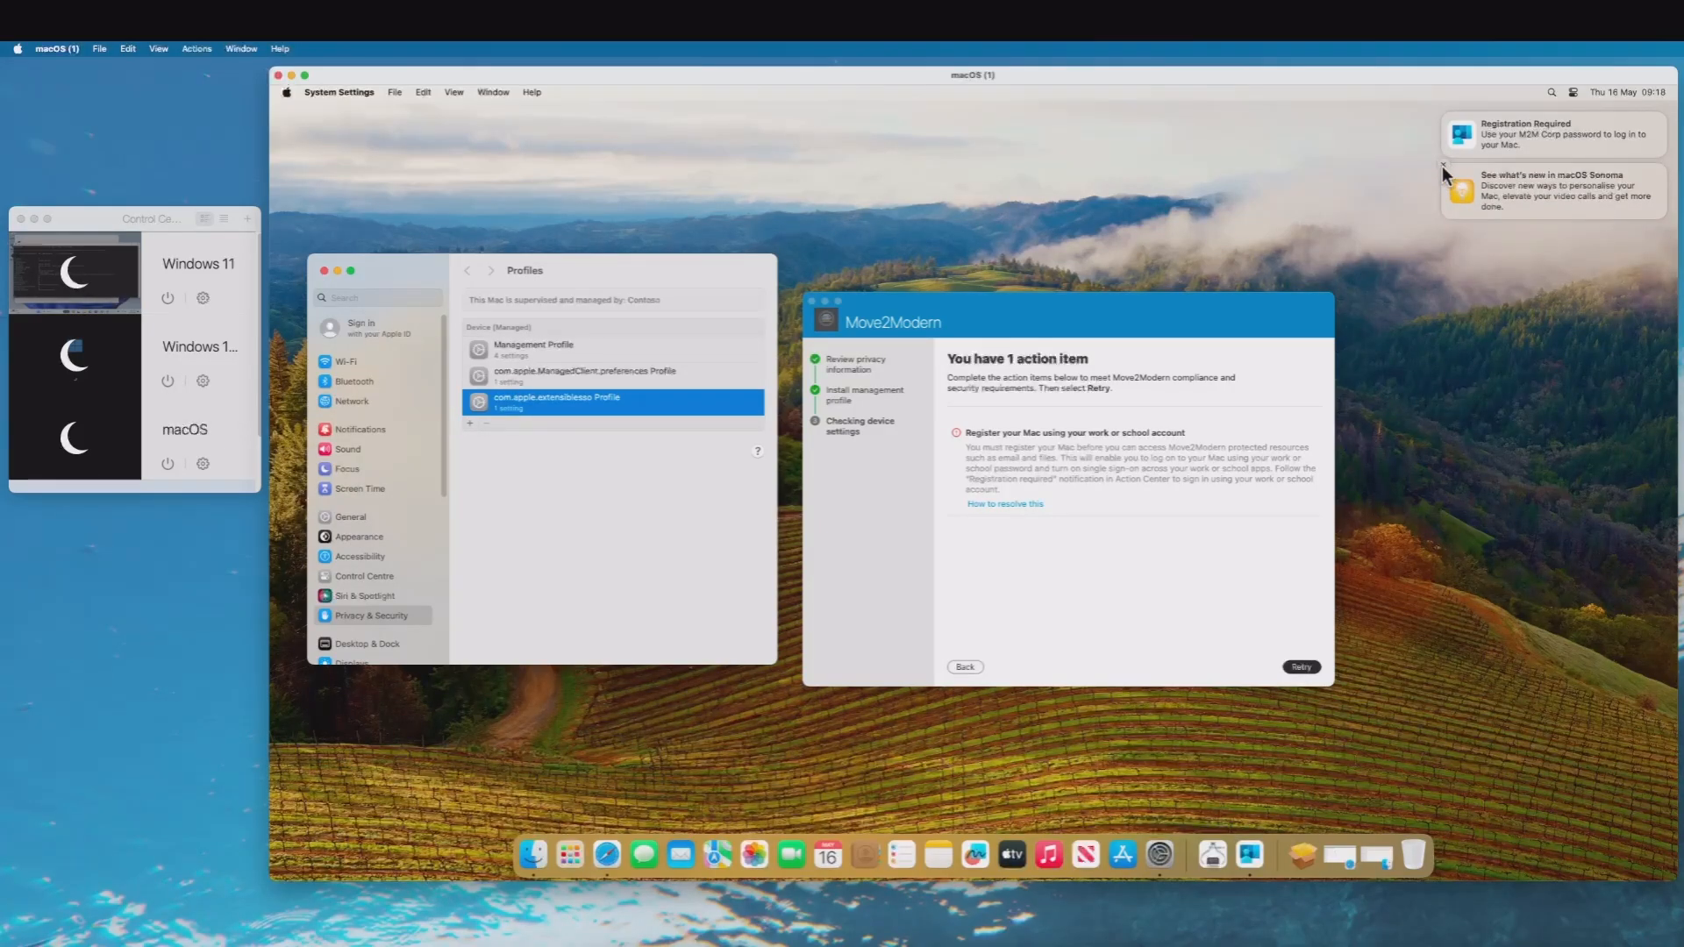
{"action": "left_click", "coordinate": [1442, 165]}
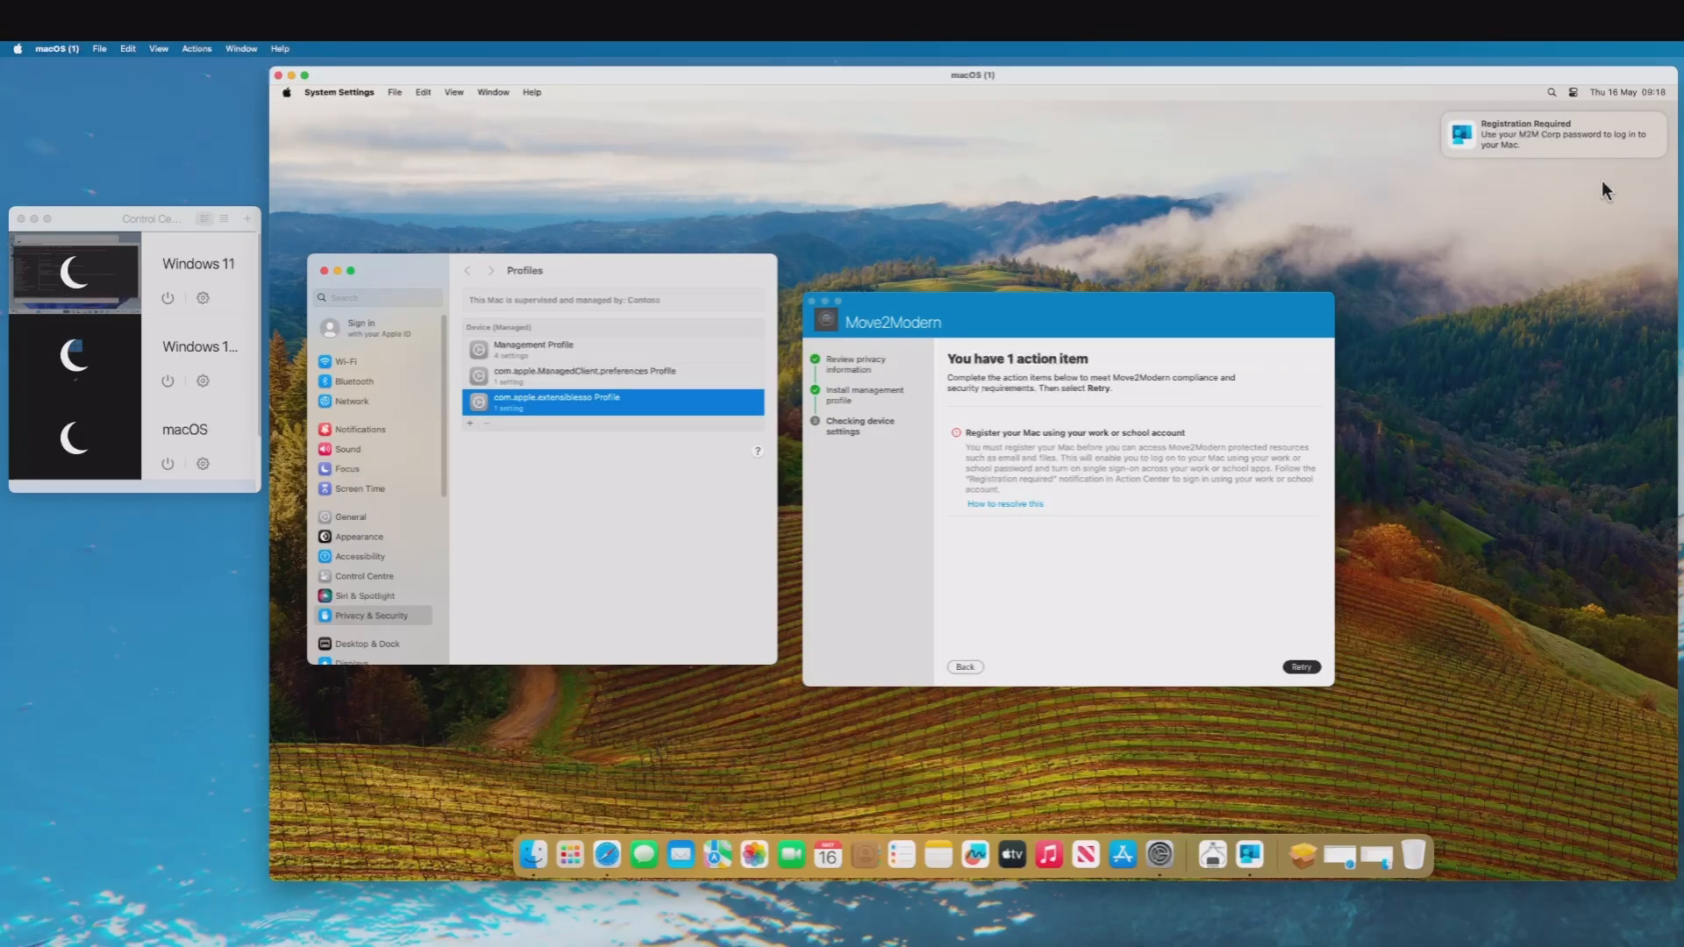
{"action": "mouse_move", "coordinate": [1540, 144]}
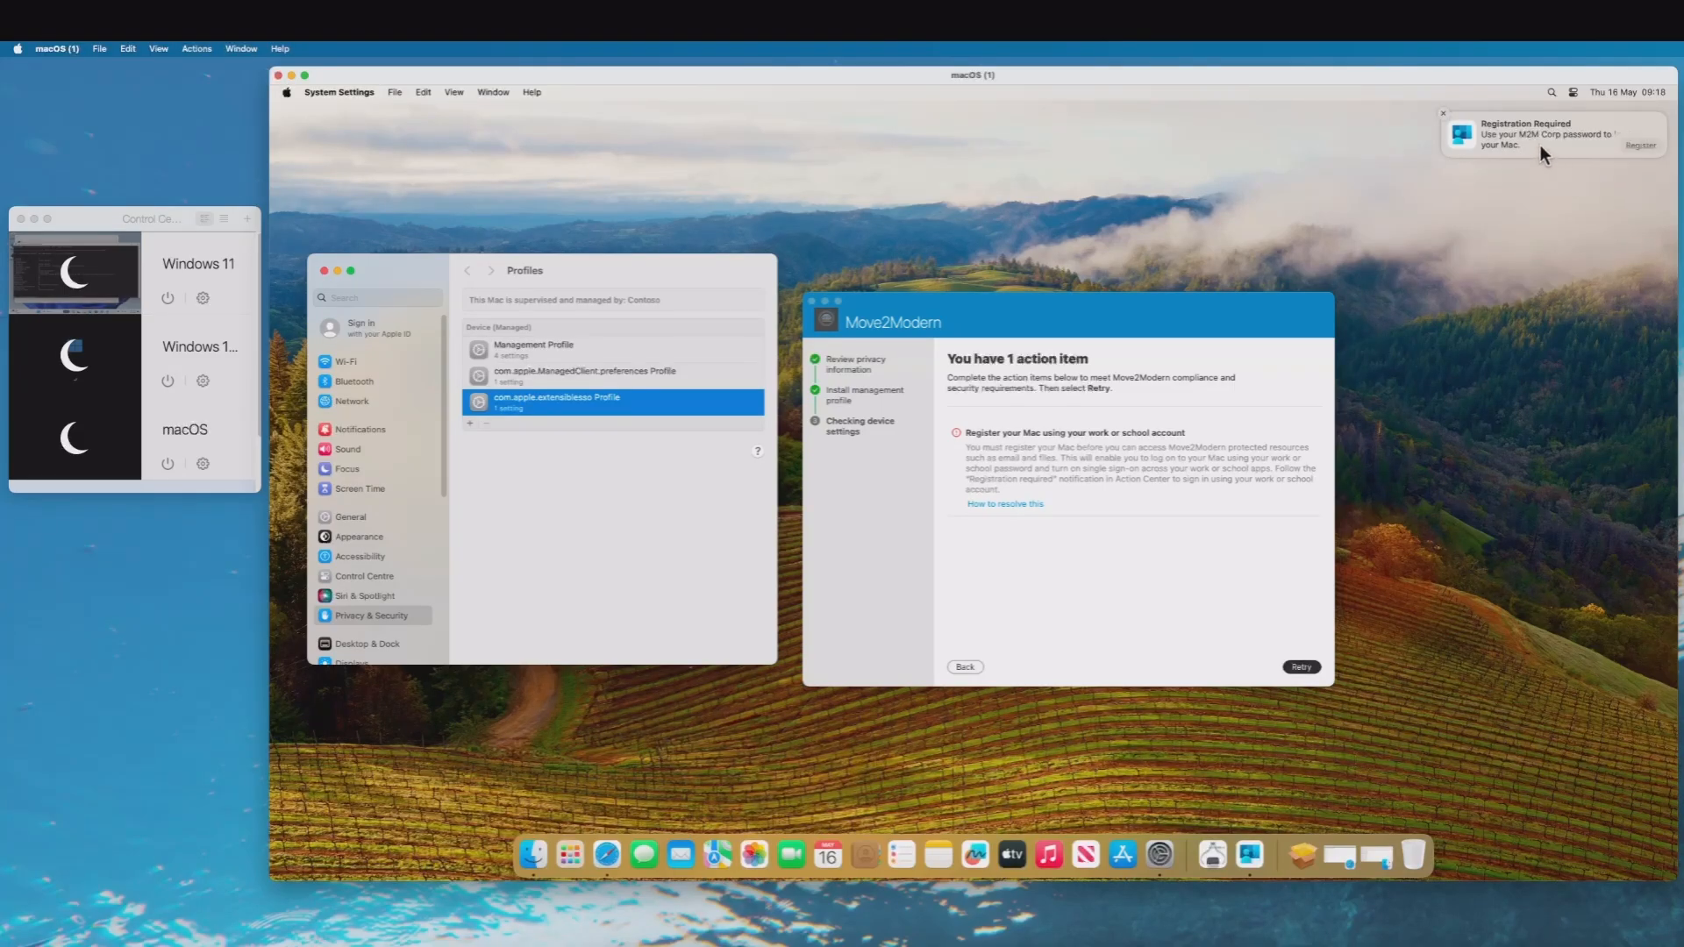
{"action": "left_click", "coordinate": [1639, 147]}
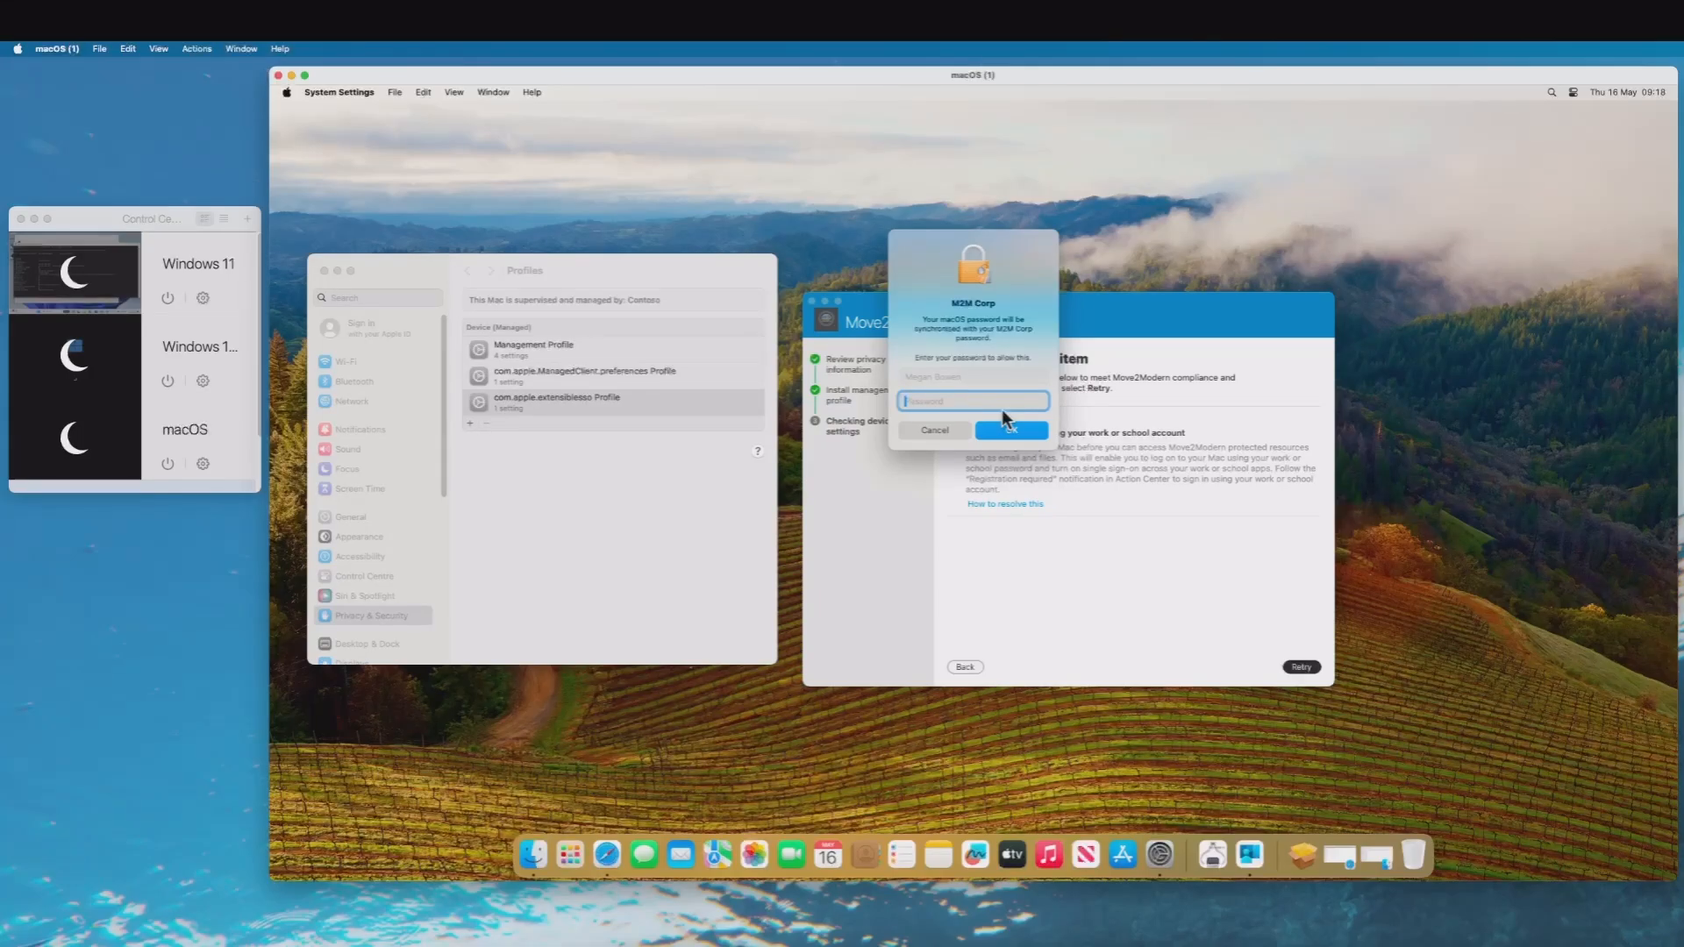
{"action": "type", "text": "••••••"}
{"action": "left_click", "coordinate": [1010, 430]}
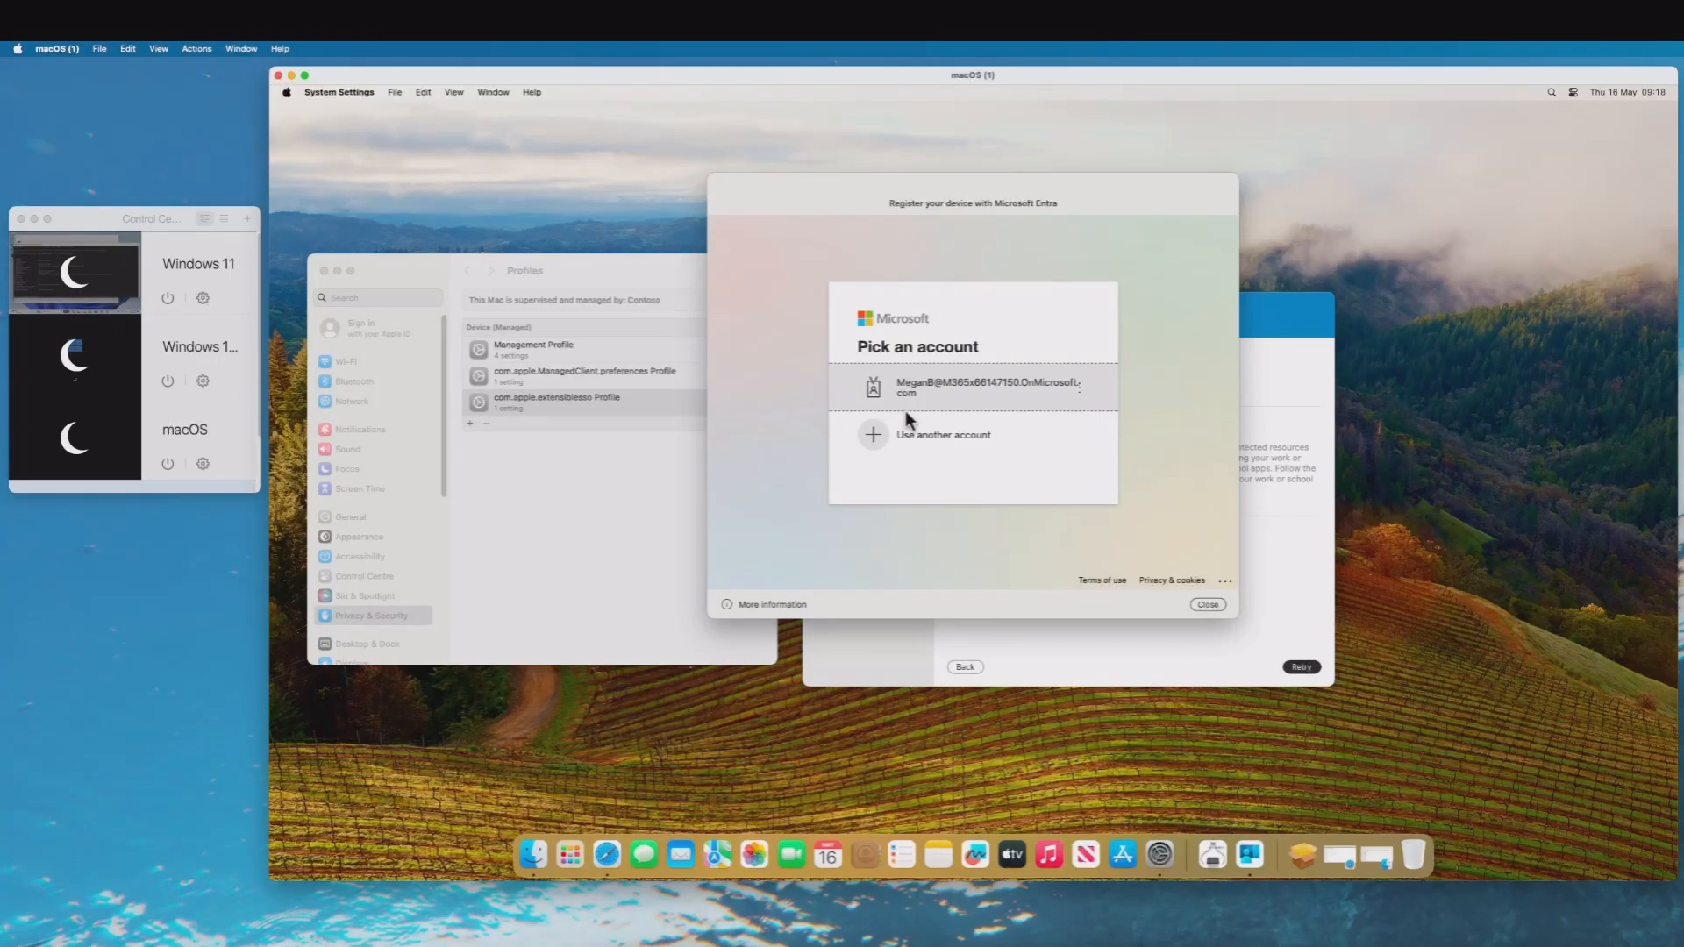
Step: Register the device with Microsoft Entra using the listed work account, and sign in to M2M Corp with the account password
{"action": "left_click", "coordinate": [968, 388]}
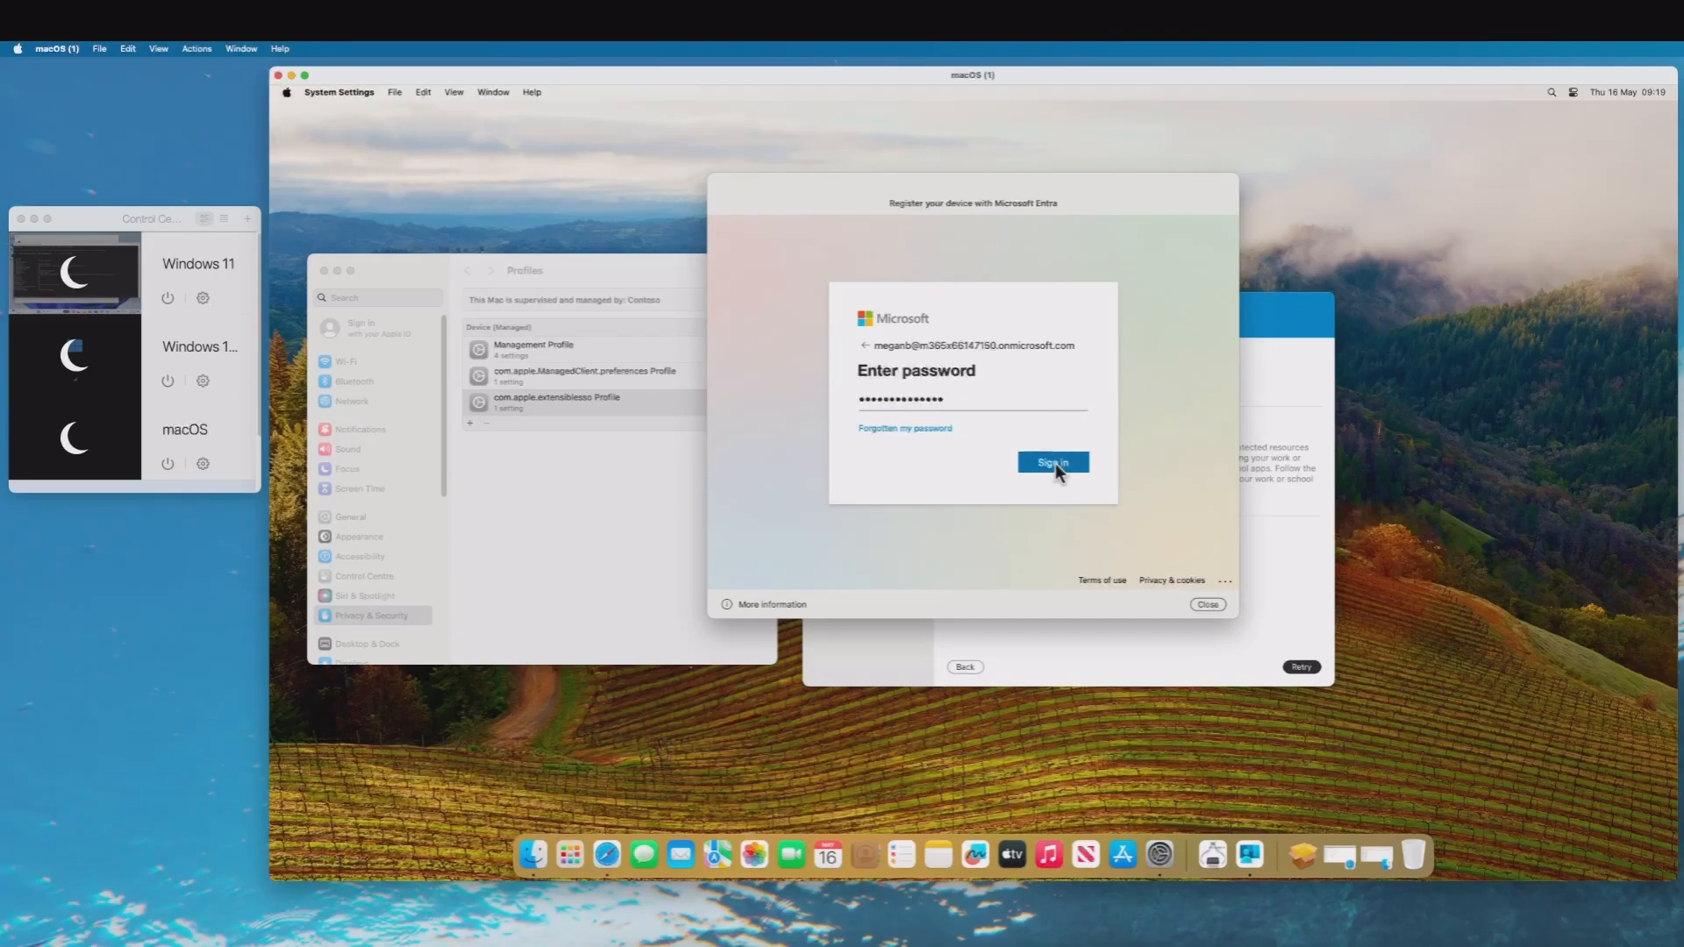
{"action": "left_click", "coordinate": [1055, 463]}
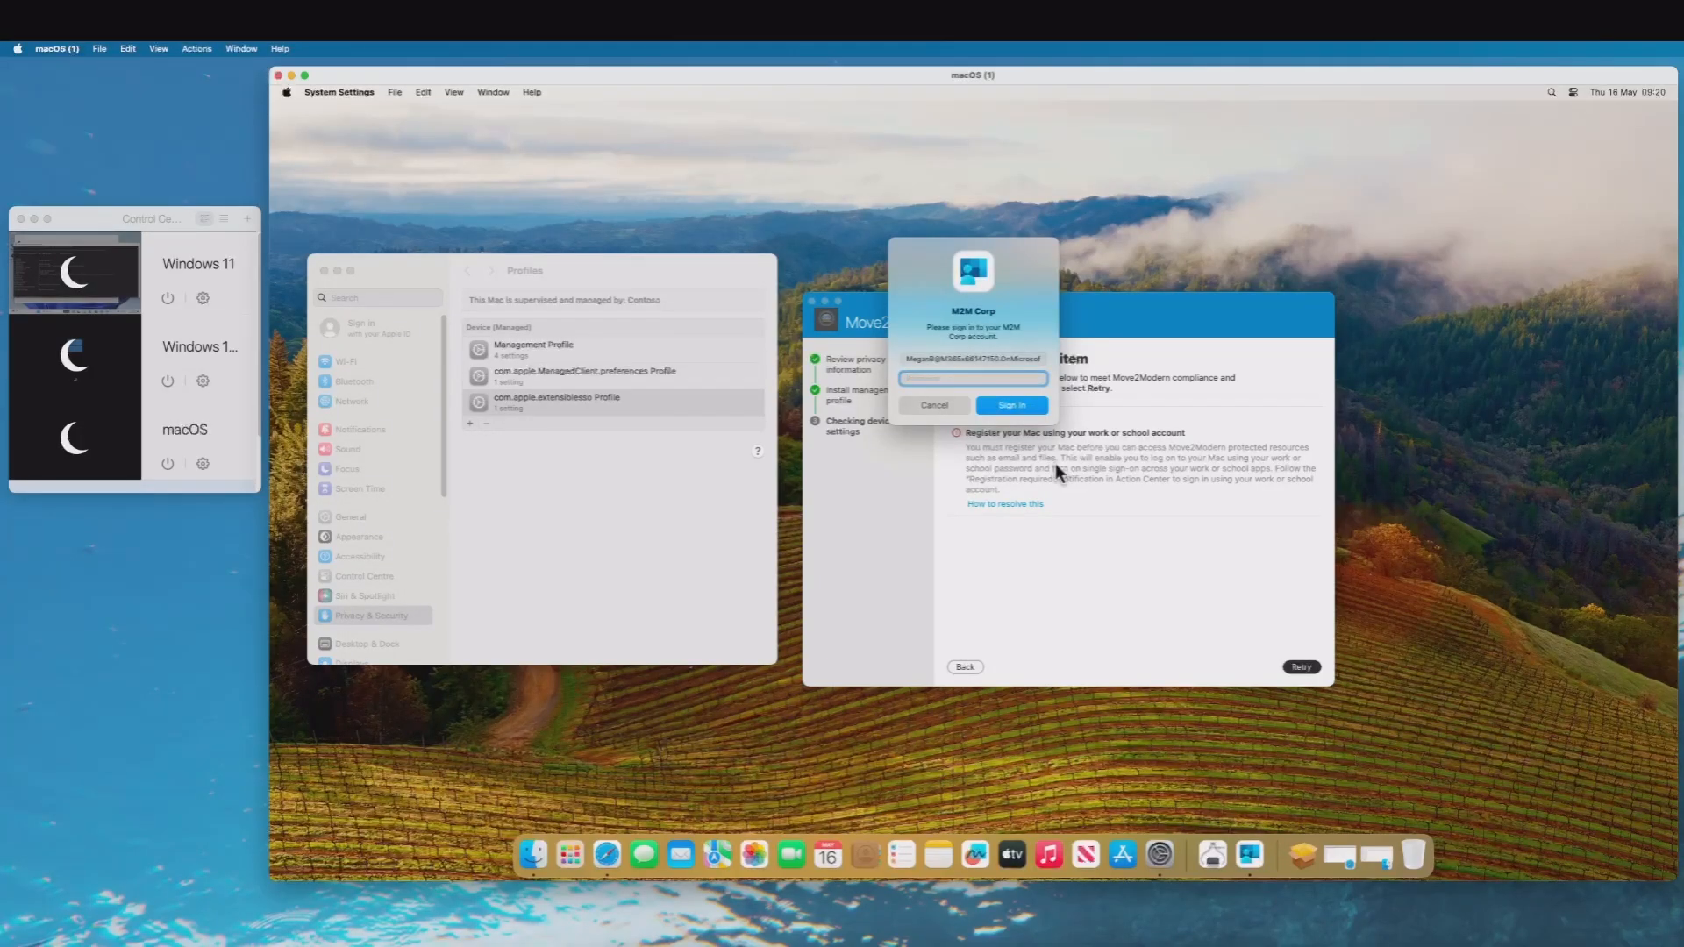
{"action": "type", "text": "••••••••••••••"}
{"action": "left_click", "coordinate": [1014, 407]}
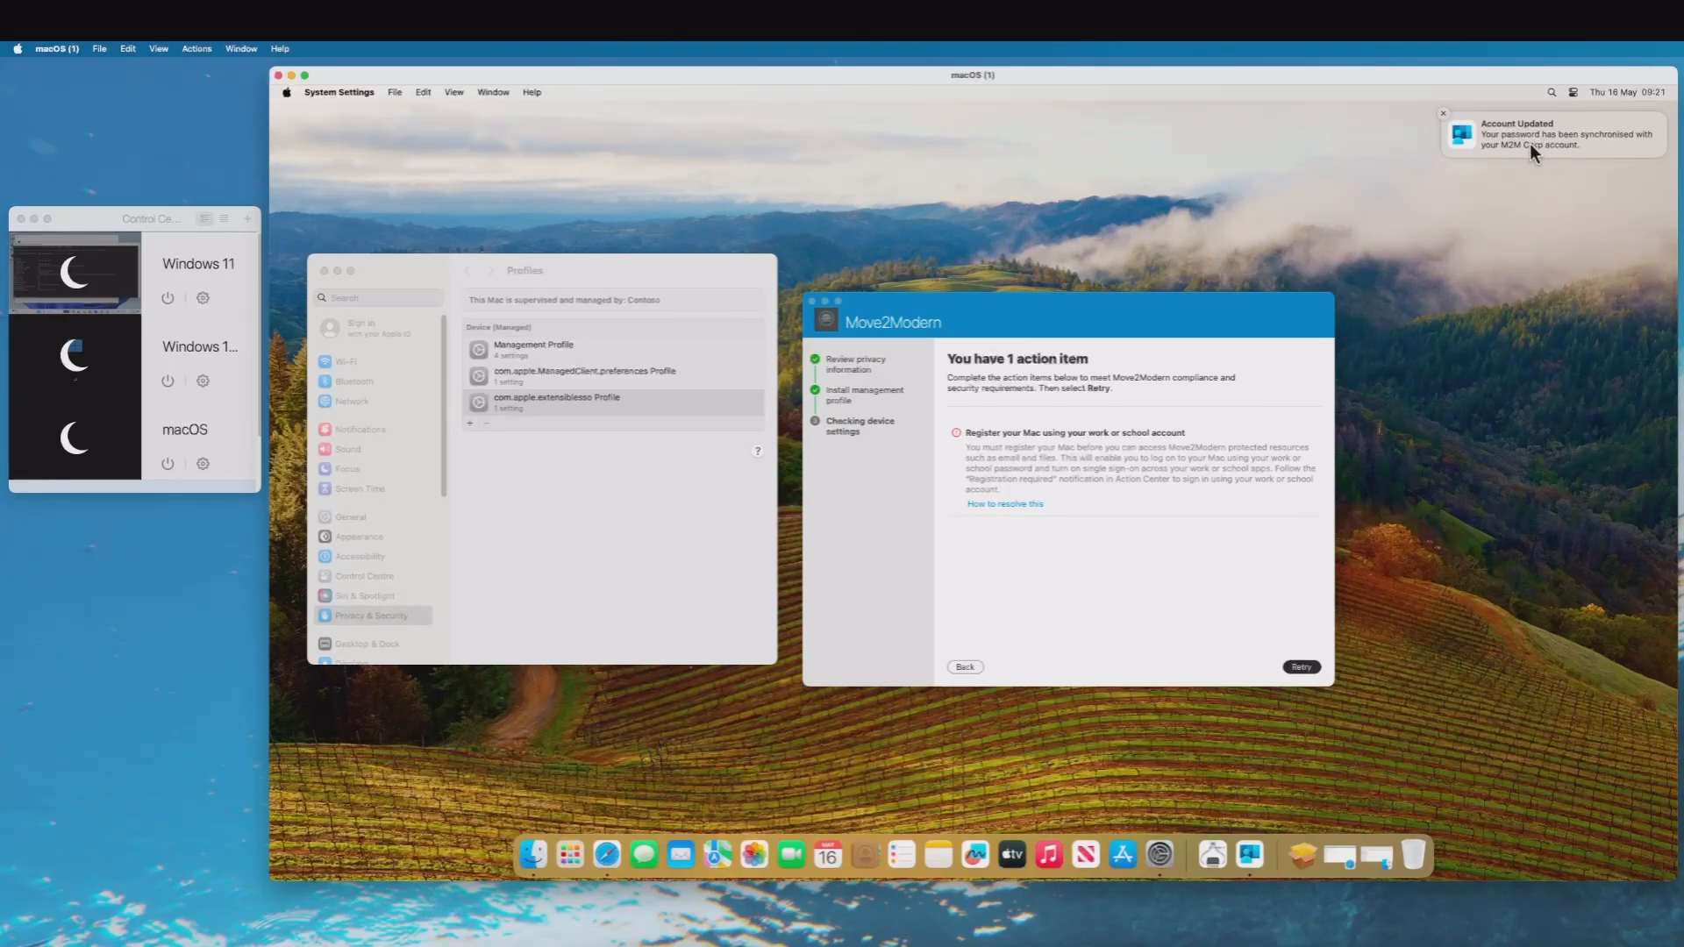
Step: Retry the device settings check, finish the Move2Modern setup and minimize Company Portal
{"action": "left_click", "coordinate": [1301, 666]}
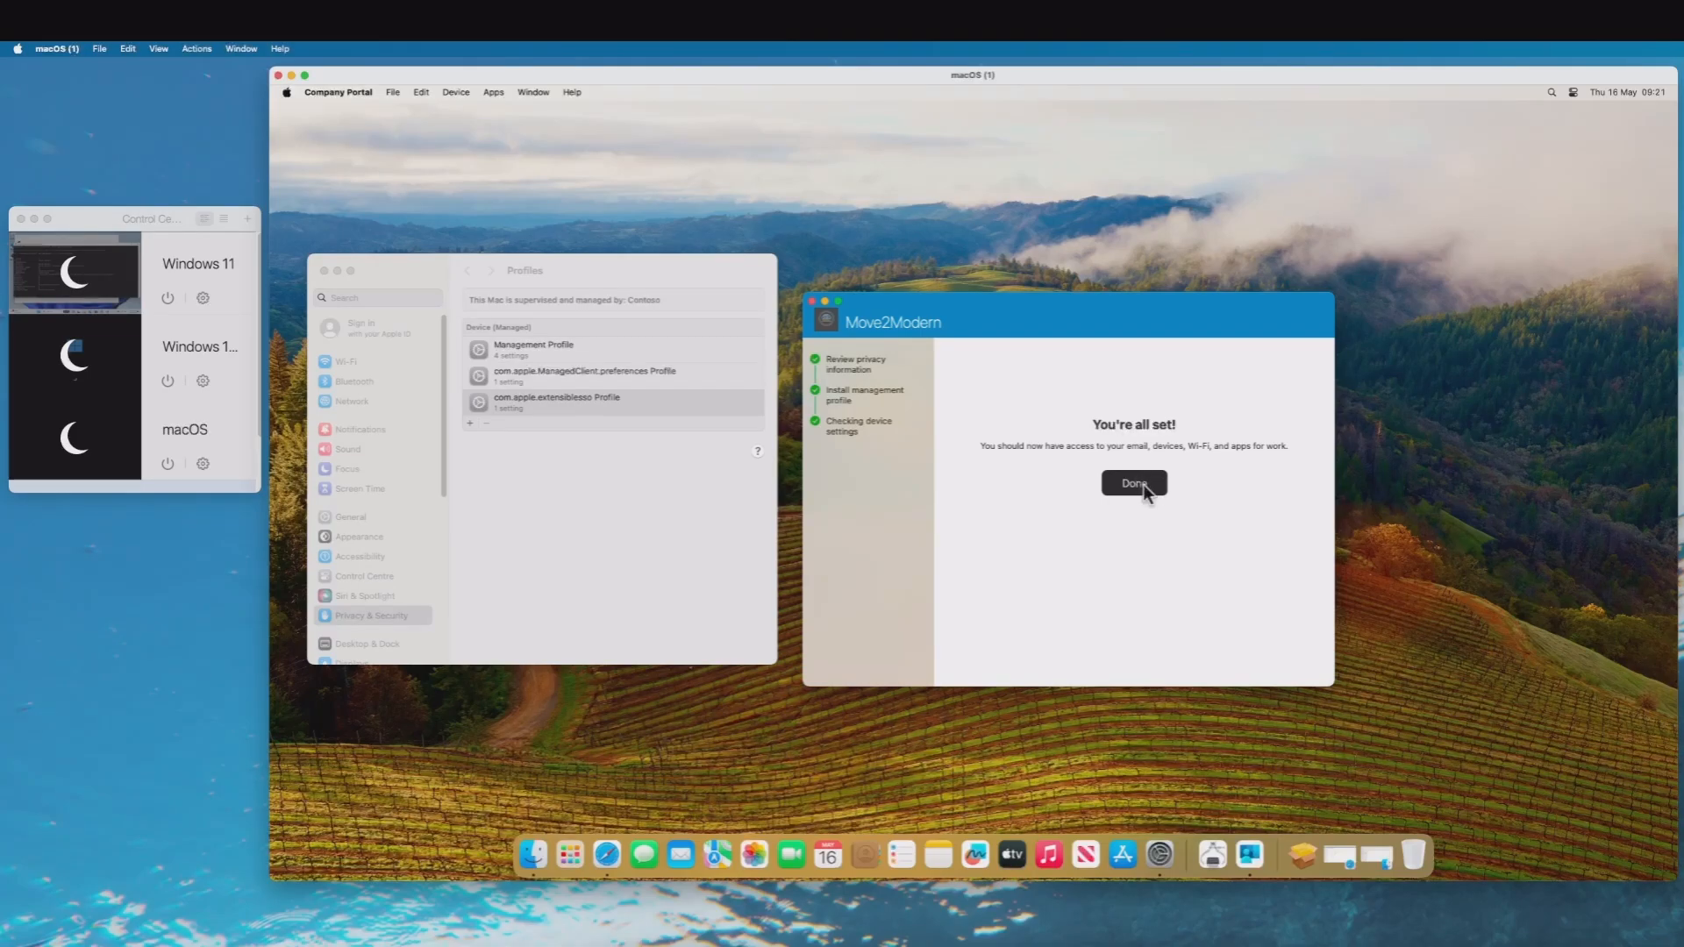
{"action": "left_click", "coordinate": [1134, 485]}
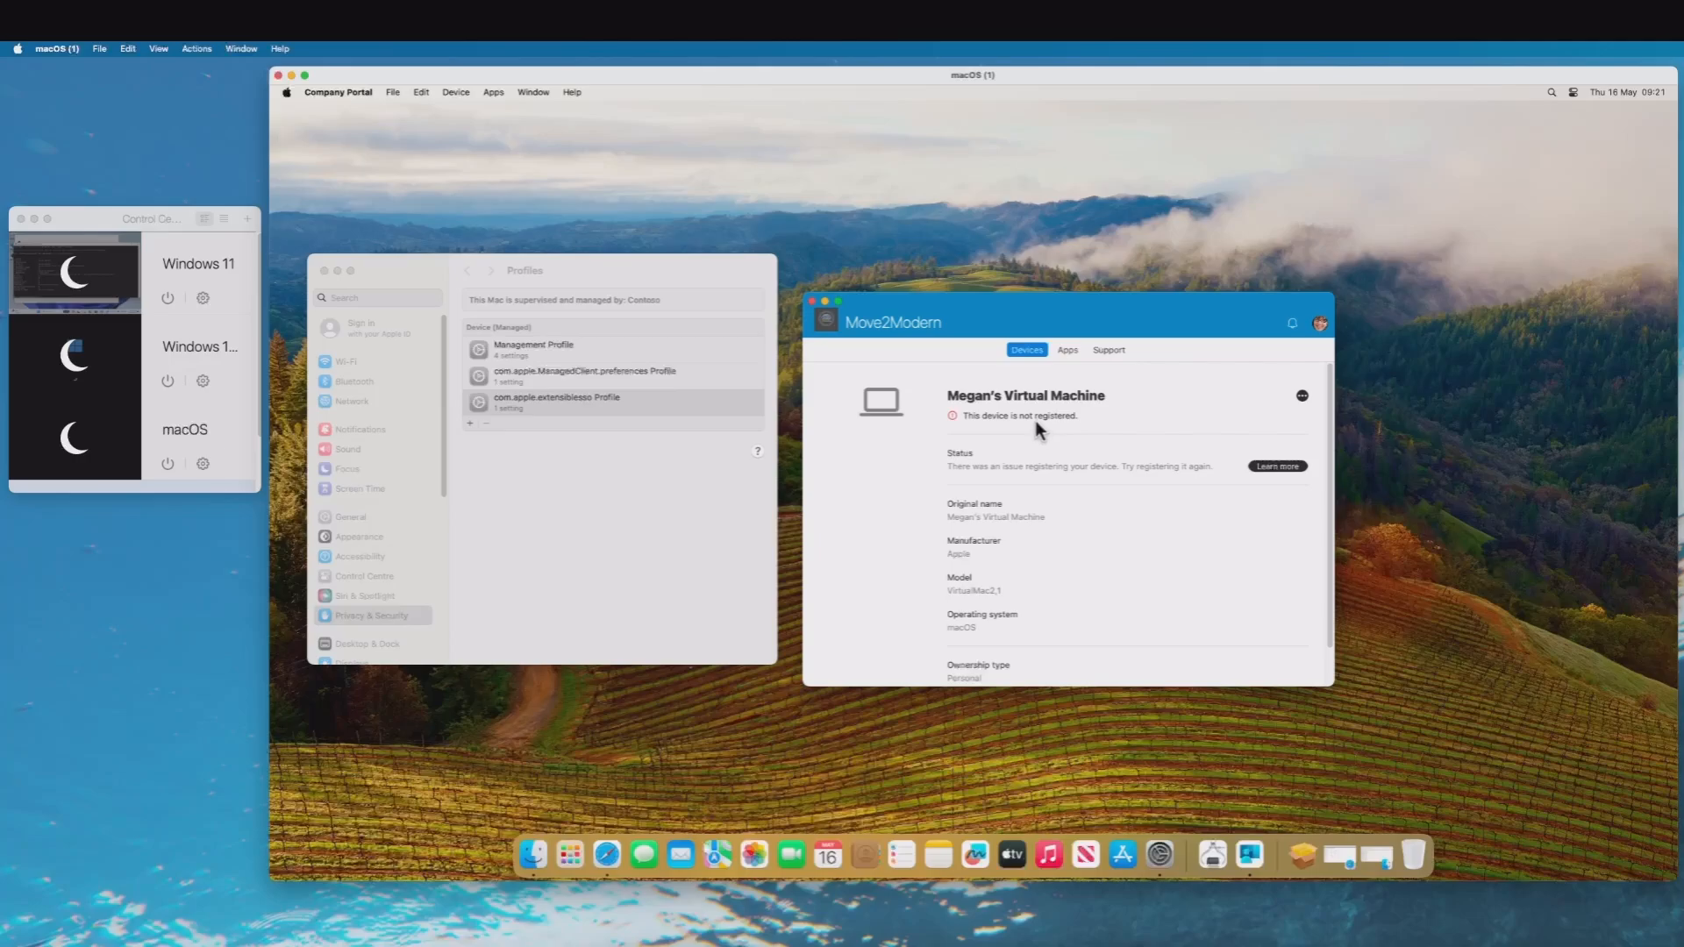
{"action": "left_click", "coordinate": [825, 301]}
Step: Examine the administrator account's details in Users & Groups, including its Platform Single Sign-on login, method, registration and tokens
{"action": "left_click_drag", "start_coordinate": [362, 263], "coordinate": [674, 223]}
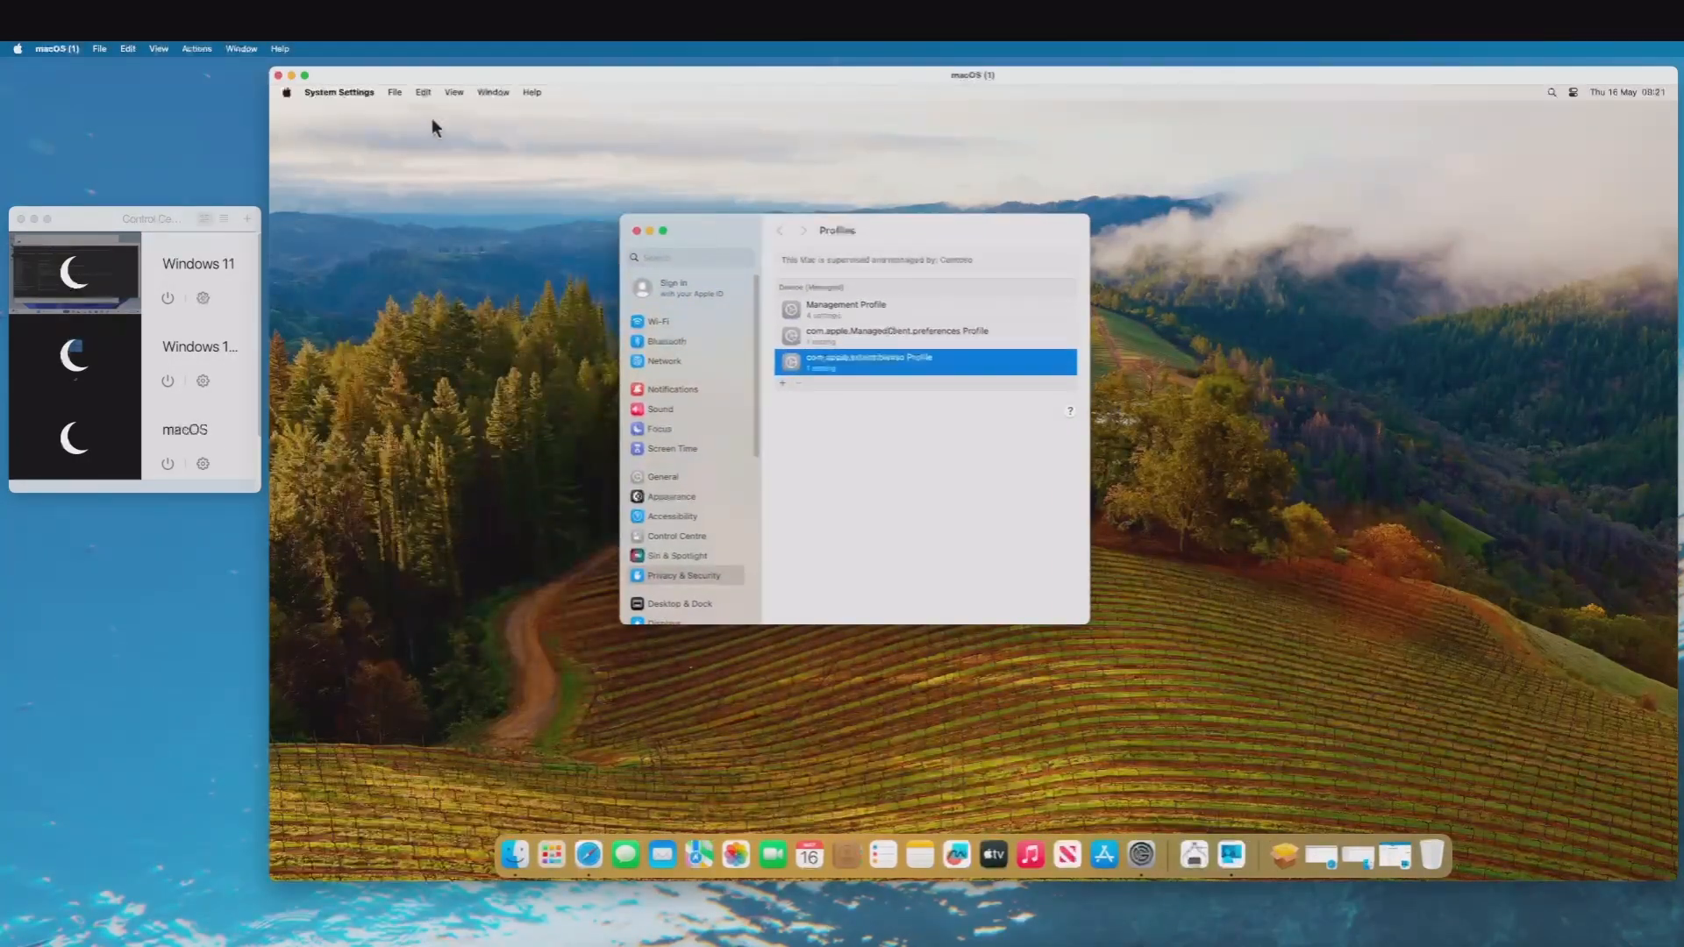
{"action": "scroll", "coordinate": [755, 401], "scroll_direction": "down", "scroll_amount": 3}
{"action": "left_click_drag", "start_coordinate": [761, 398], "coordinate": [756, 477]}
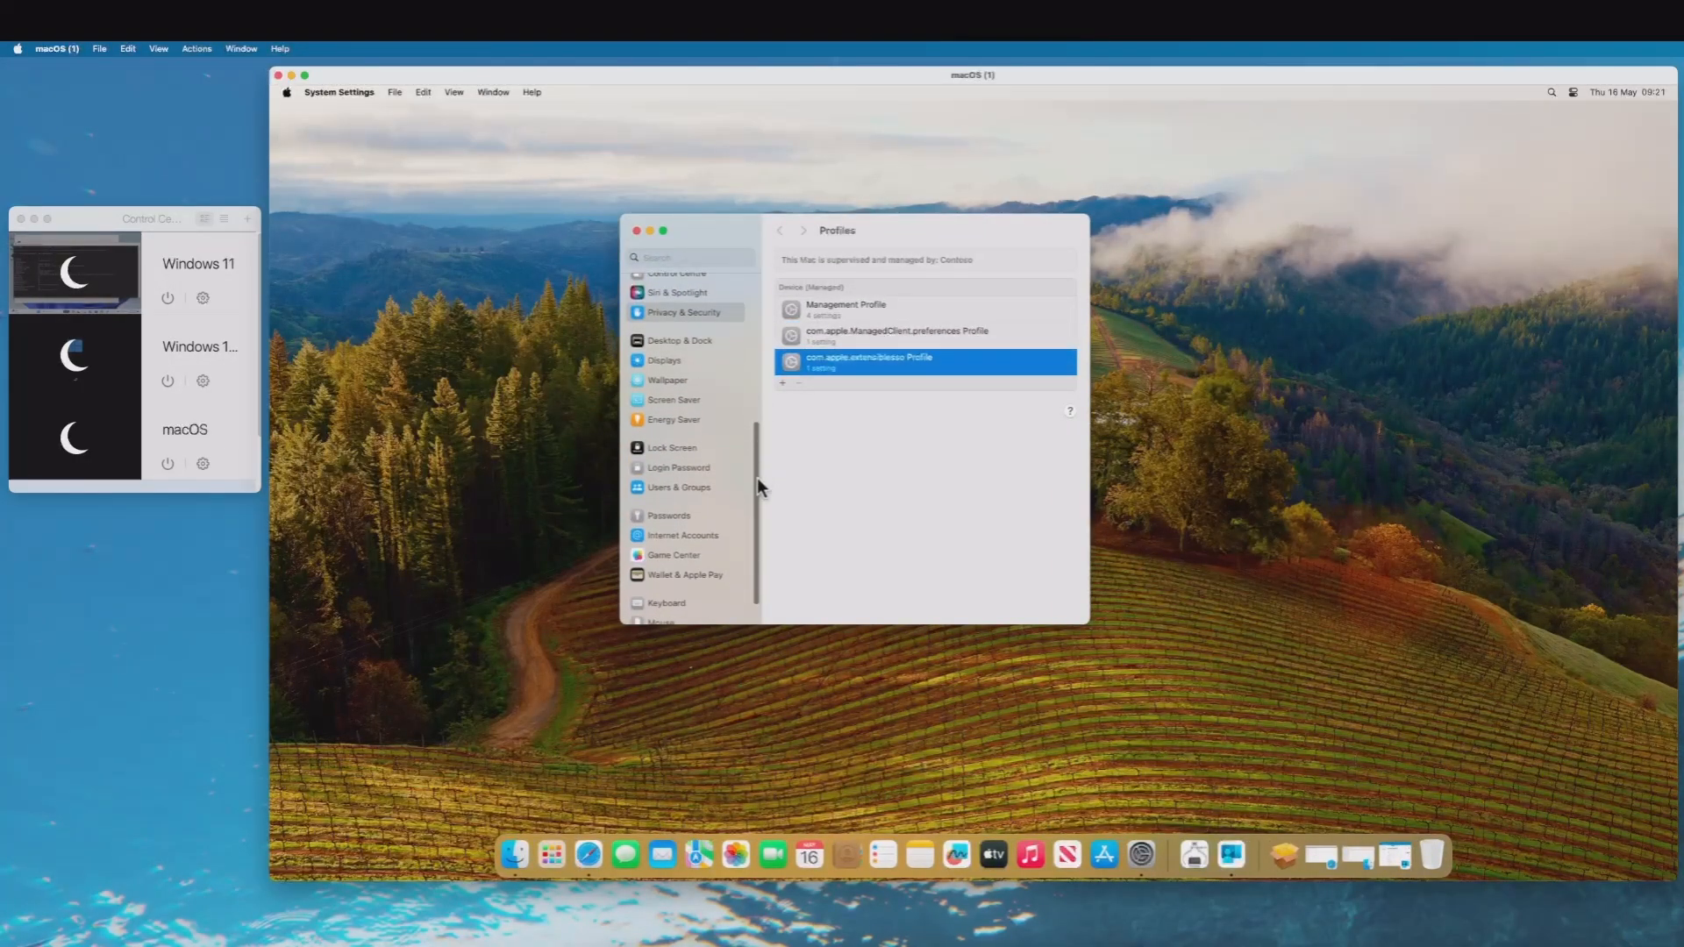
{"action": "left_click", "coordinate": [681, 486]}
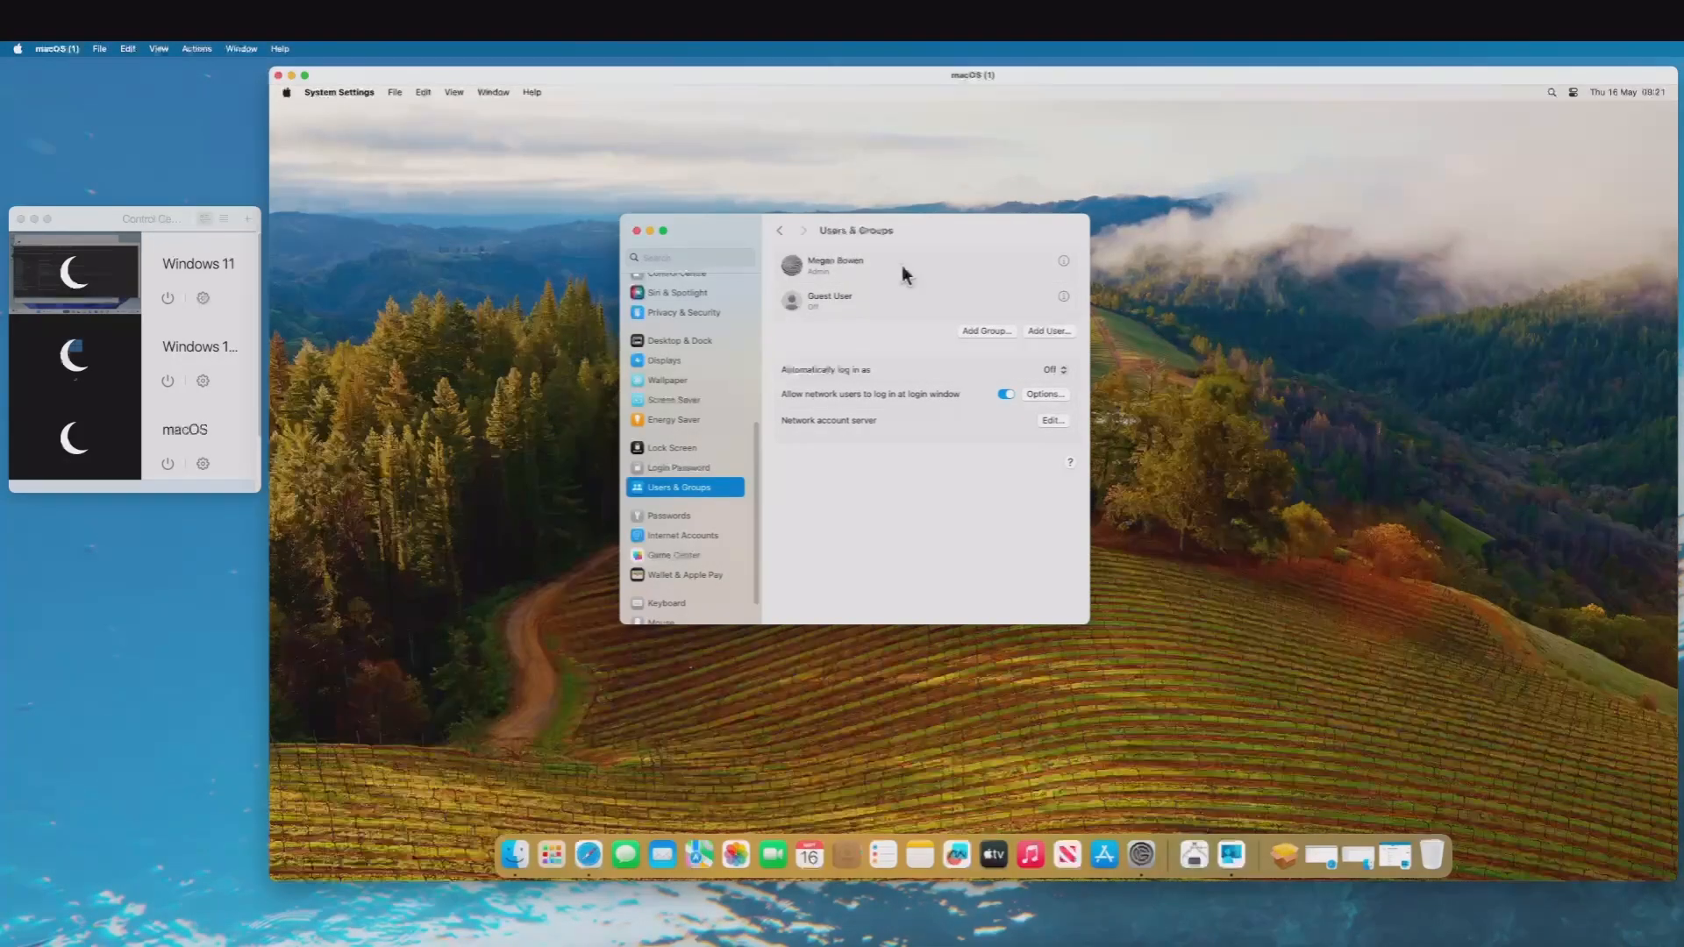
{"action": "left_click", "coordinate": [1062, 261]}
{"action": "scroll", "coordinate": [1003, 331], "scroll_direction": "down", "scroll_amount": 2}
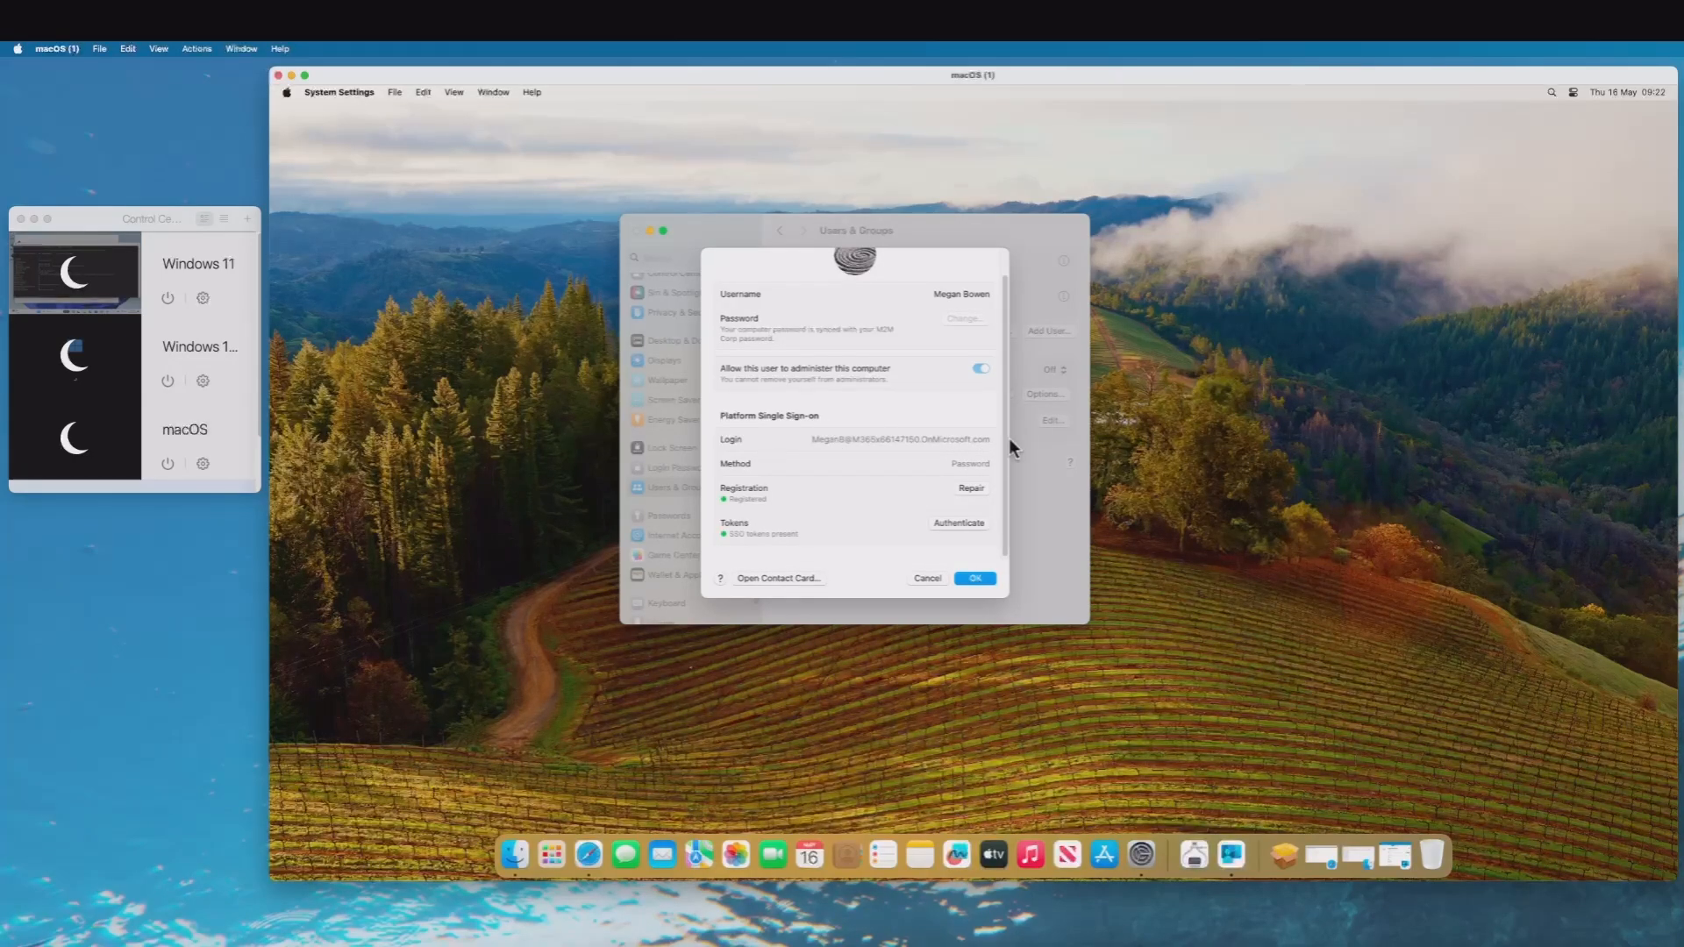
{"action": "scroll", "coordinate": [1005, 438], "scroll_direction": "up", "scroll_amount": 2}
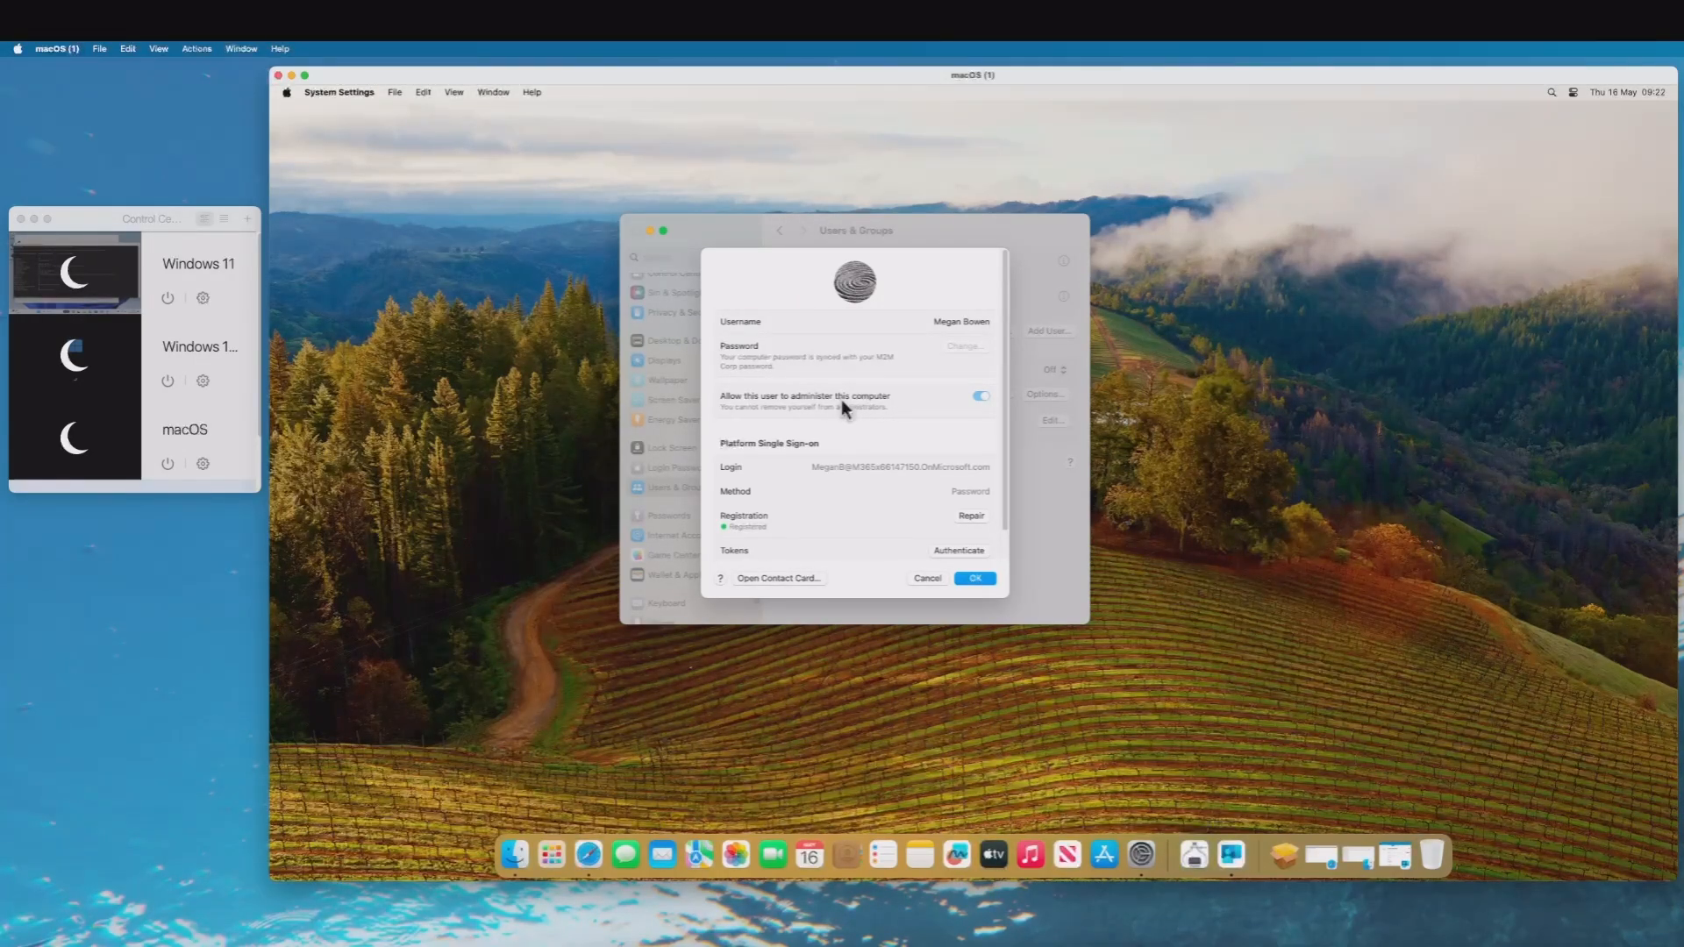
{"action": "left_click", "coordinate": [973, 580]}
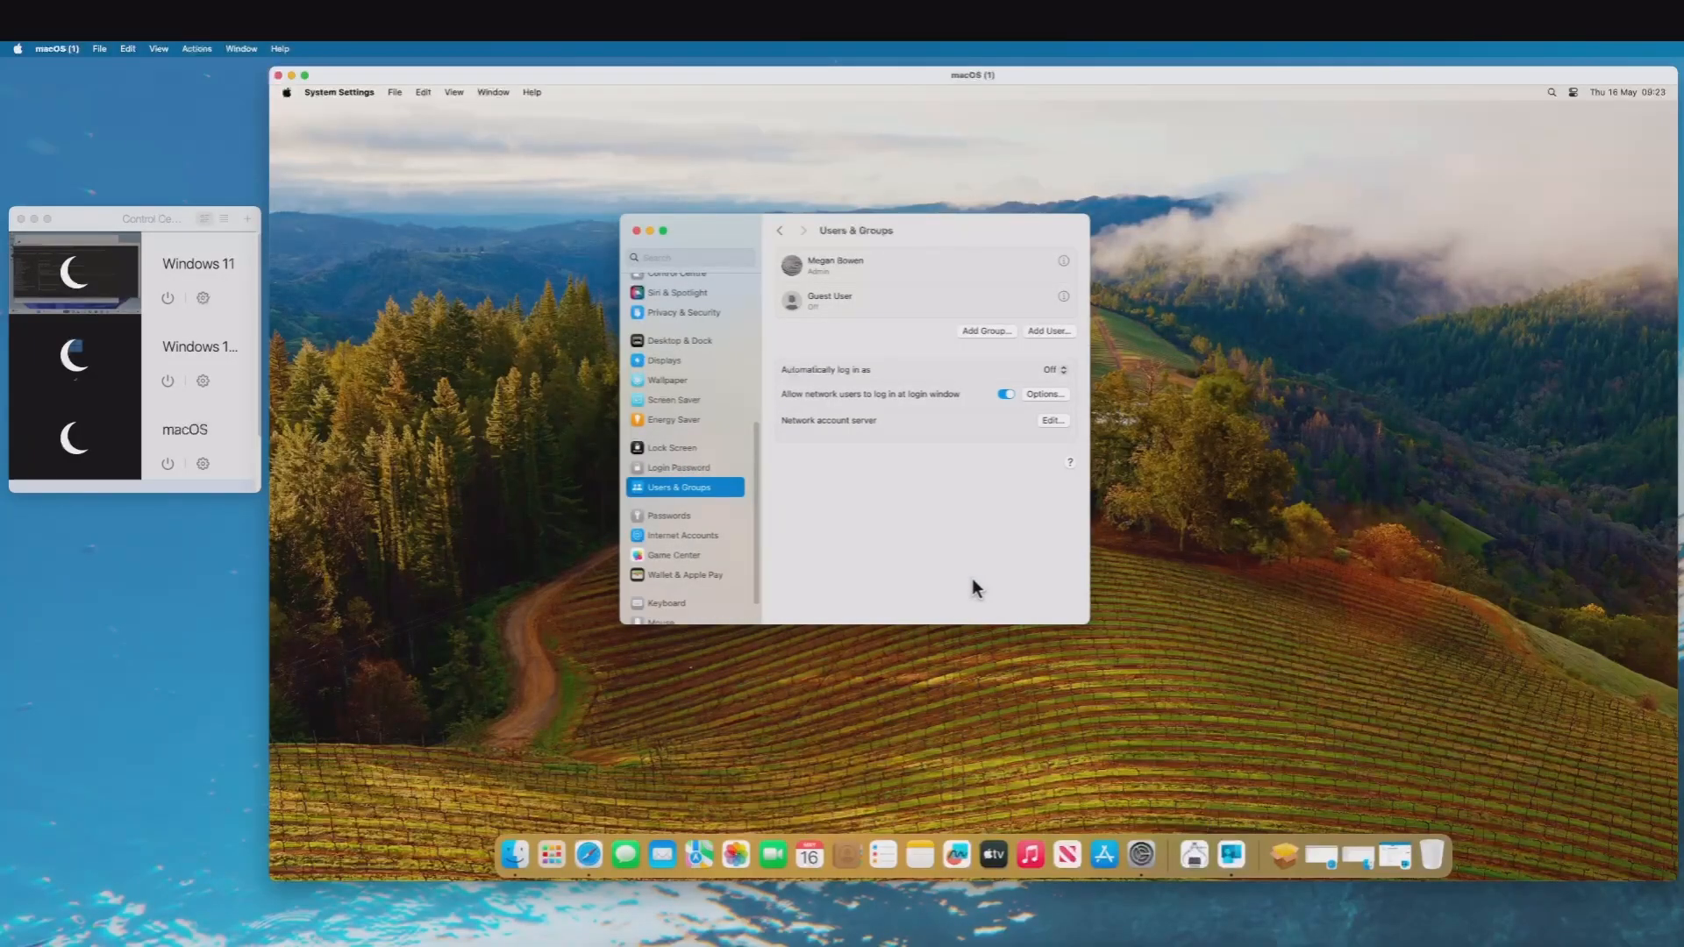
Step: Open Terminal and place its window beside System Settings, ready for command entry
{"action": "left_click", "coordinate": [1551, 92]}
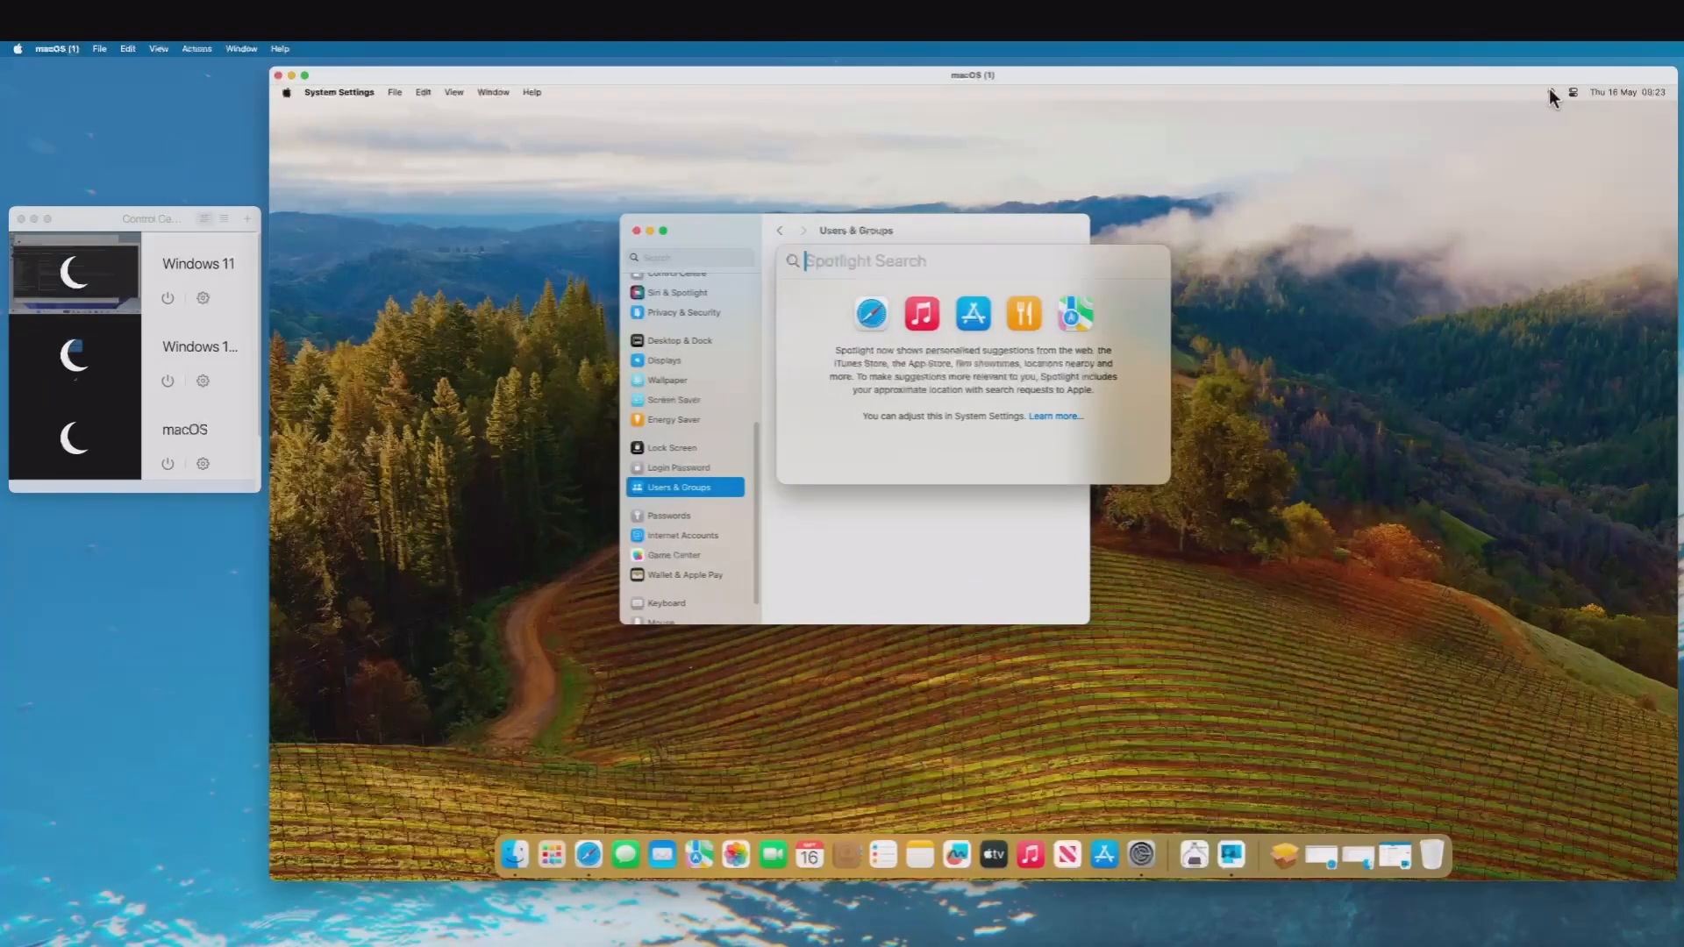
{"action": "type", "text": "terminal"}
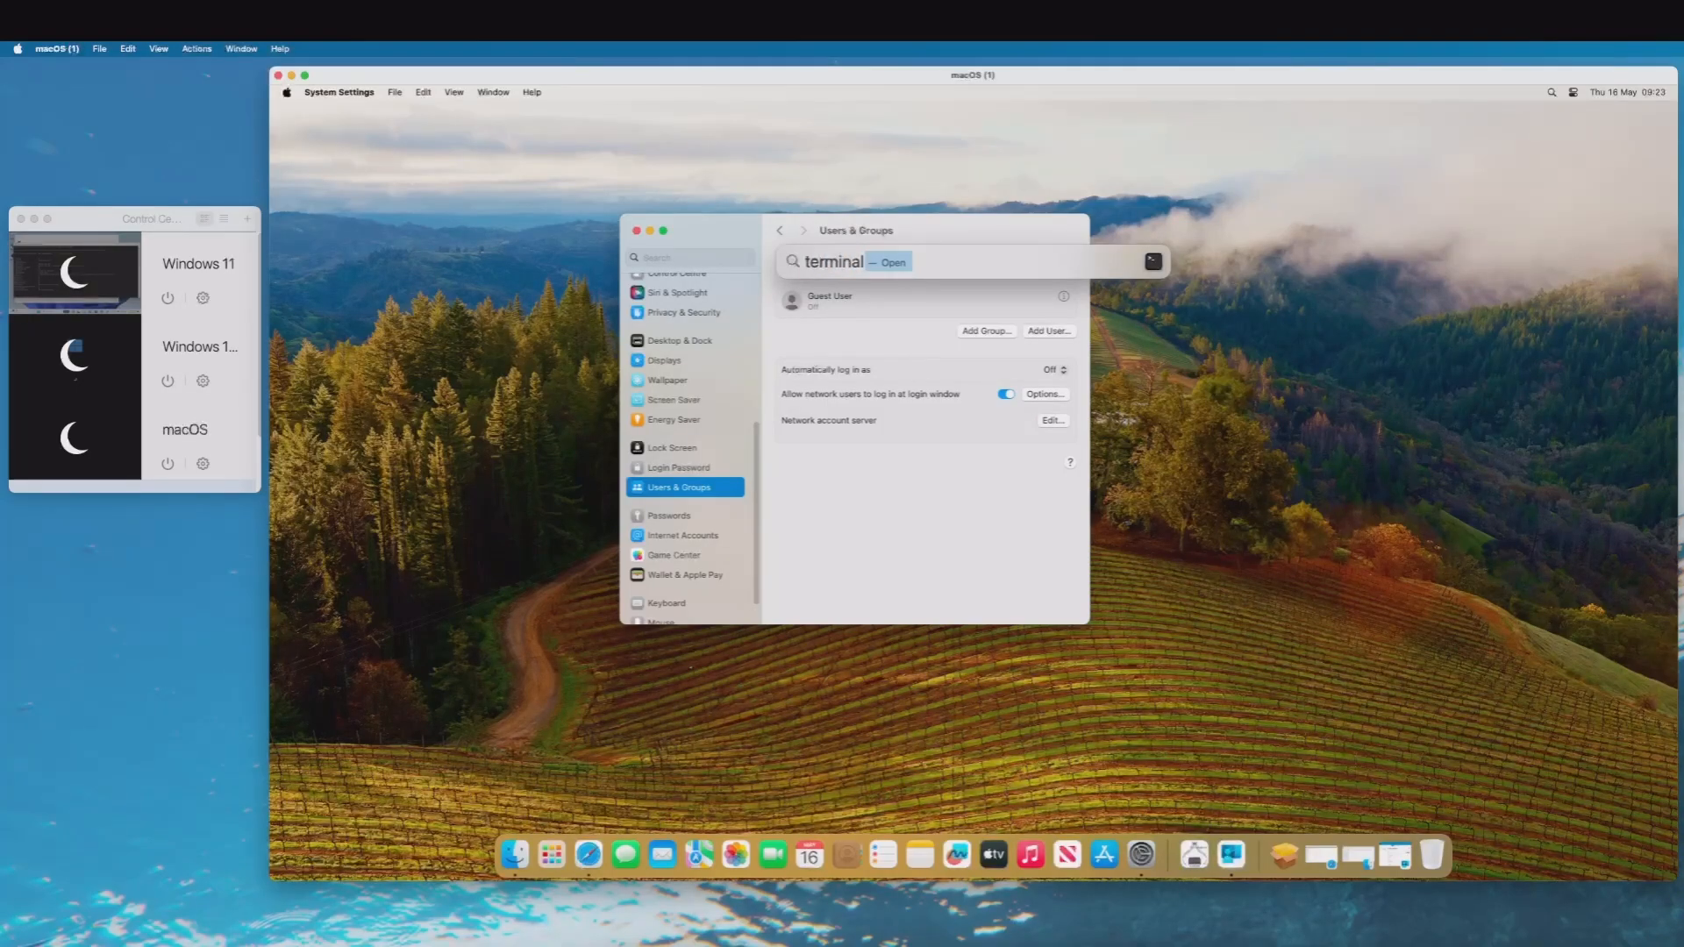
{"action": "key", "text": "Return"}
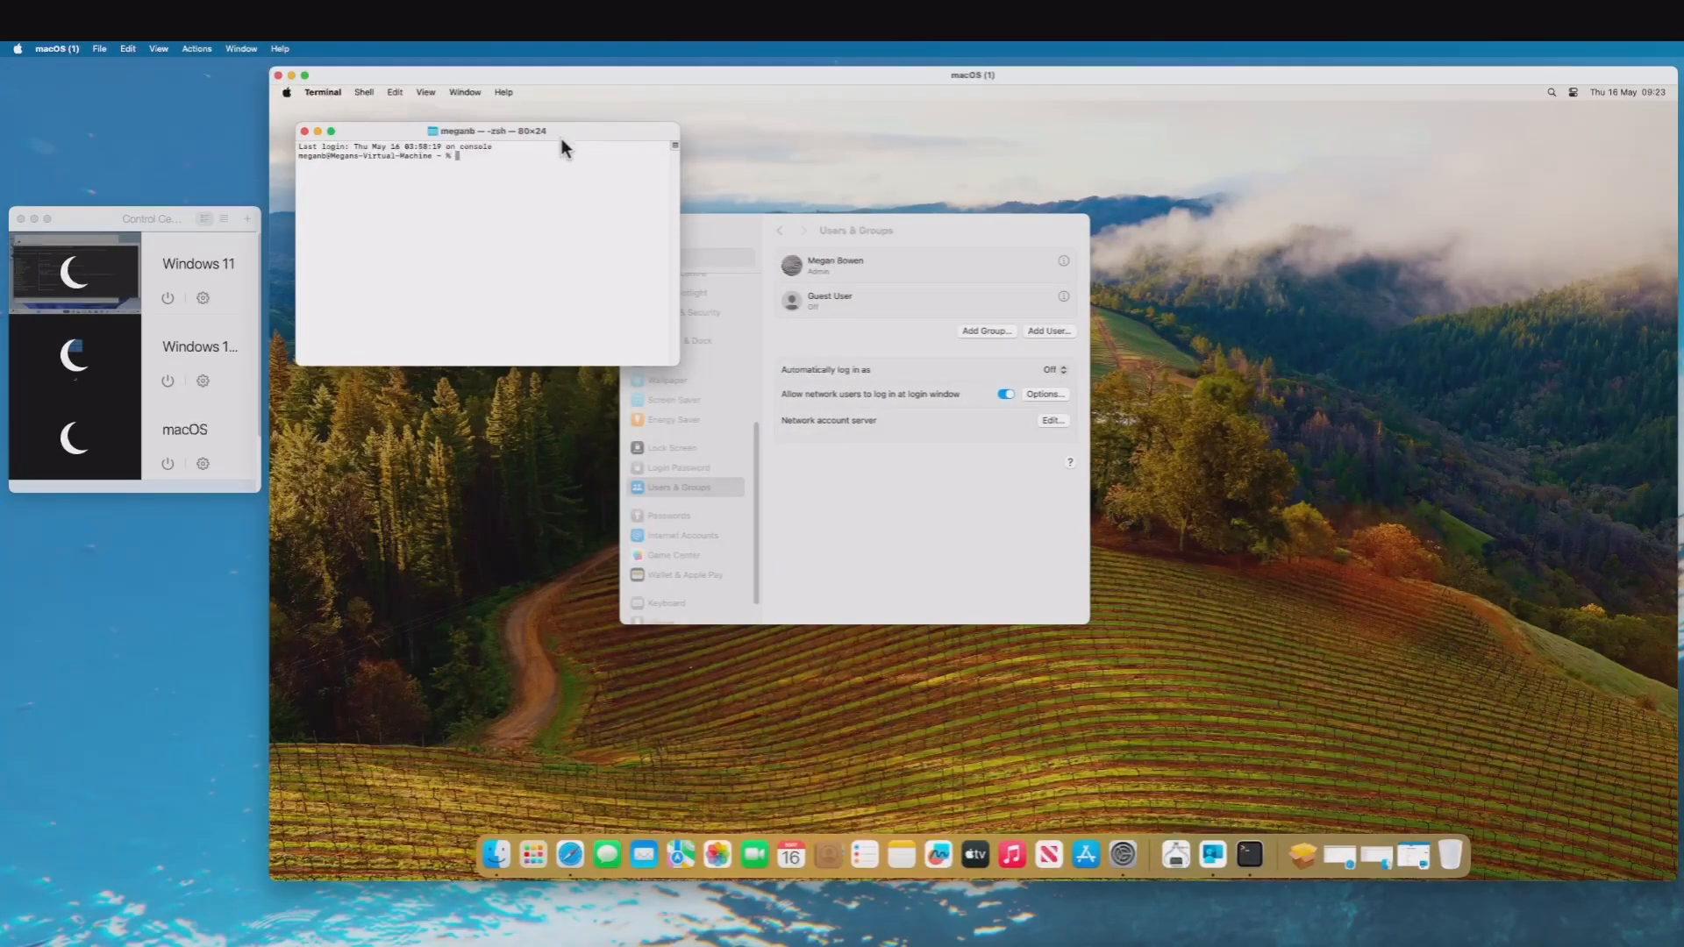
{"action": "left_click_drag", "start_coordinate": [562, 138], "coordinate": [1368, 254]}
{"action": "left_click_drag", "start_coordinate": [1000, 226], "coordinate": [934, 231]}
{"action": "left_click", "coordinate": [1307, 261]}
Step: Run app-sso platform -s and review the device configuration and user configuration in its output
{"action": "type", "text": "app-sso platform -s"}
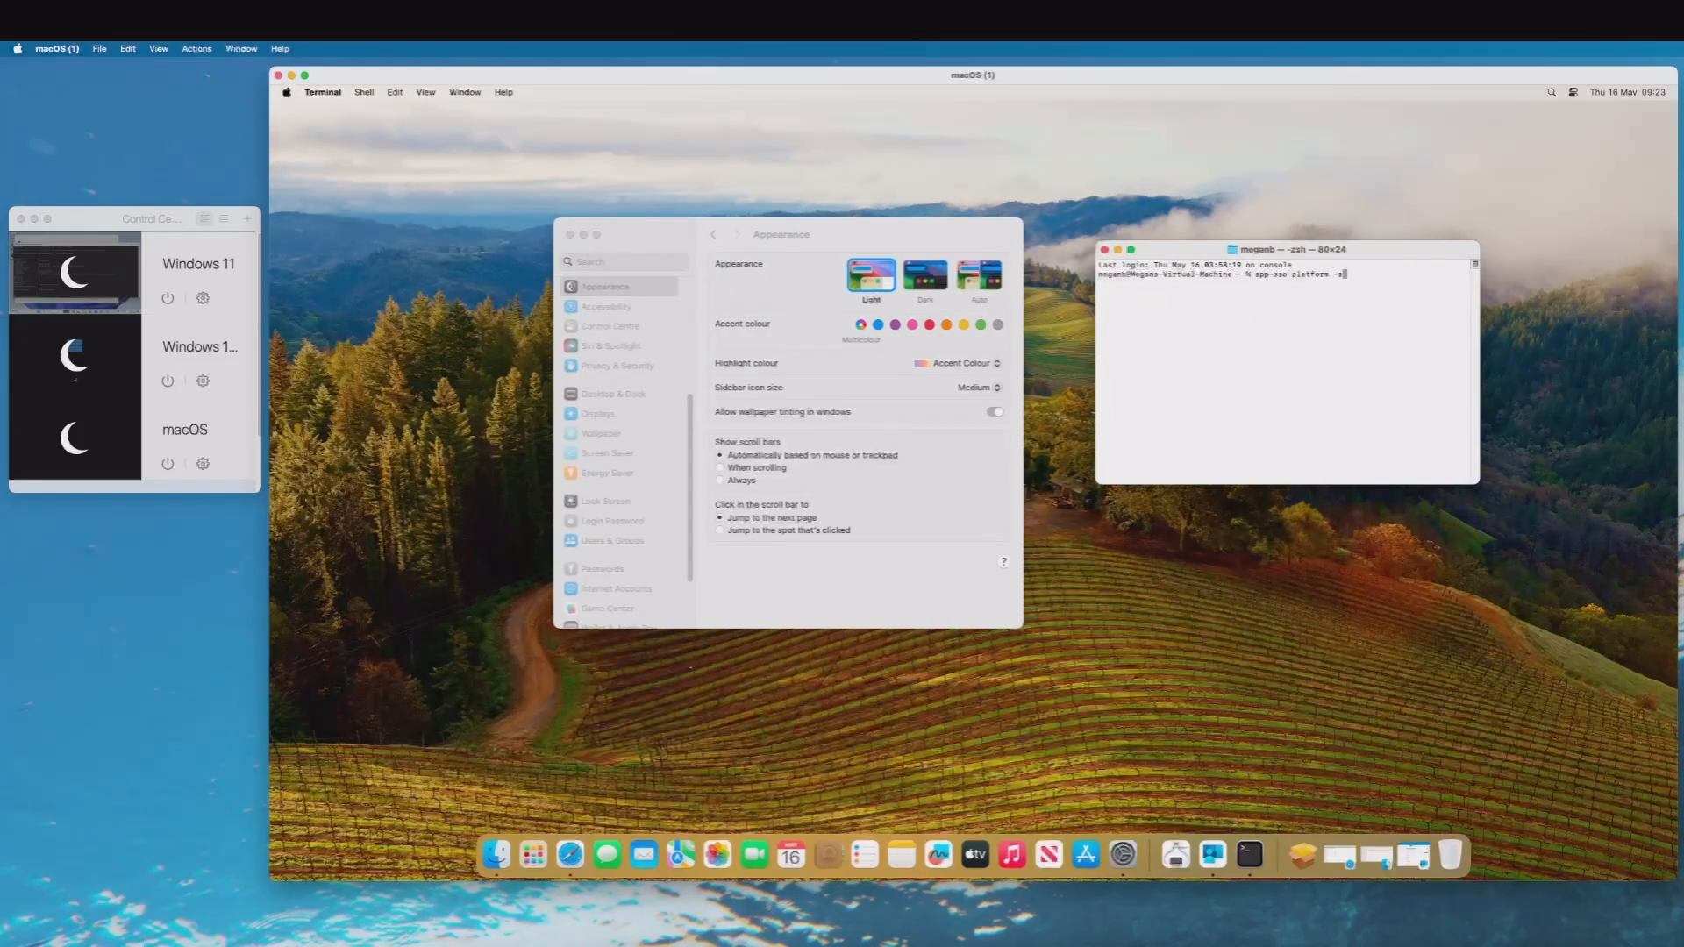
{"action": "key", "text": "Return"}
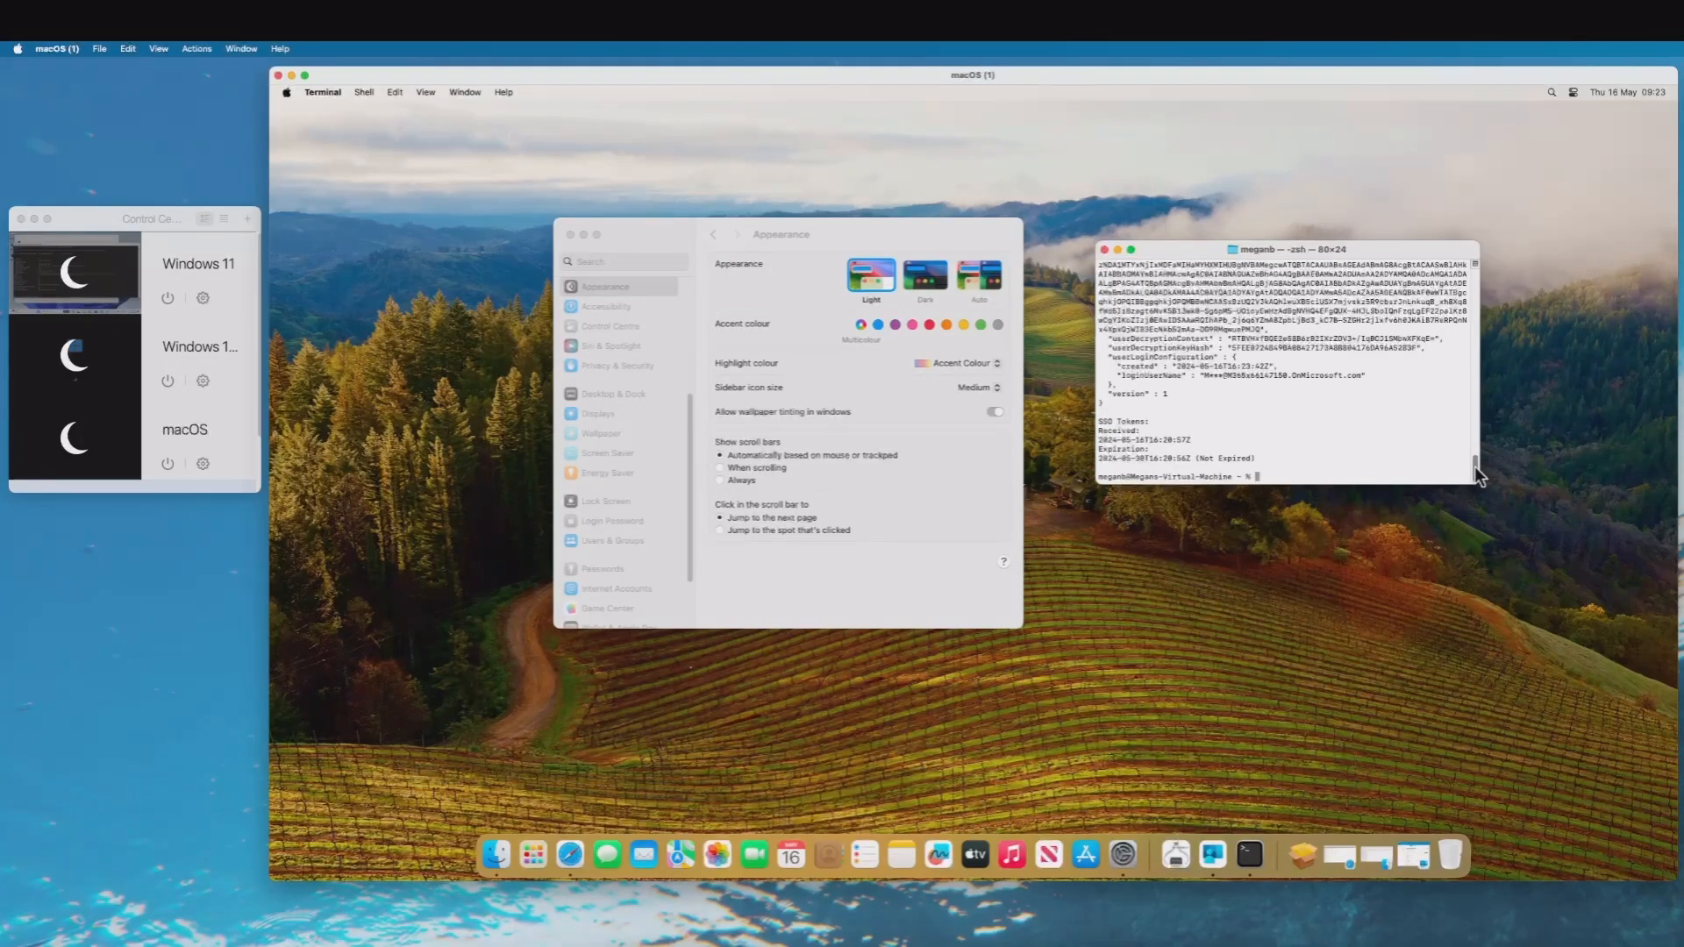
{"action": "left_click_drag", "start_coordinate": [1476, 474], "coordinate": [1470, 271]}
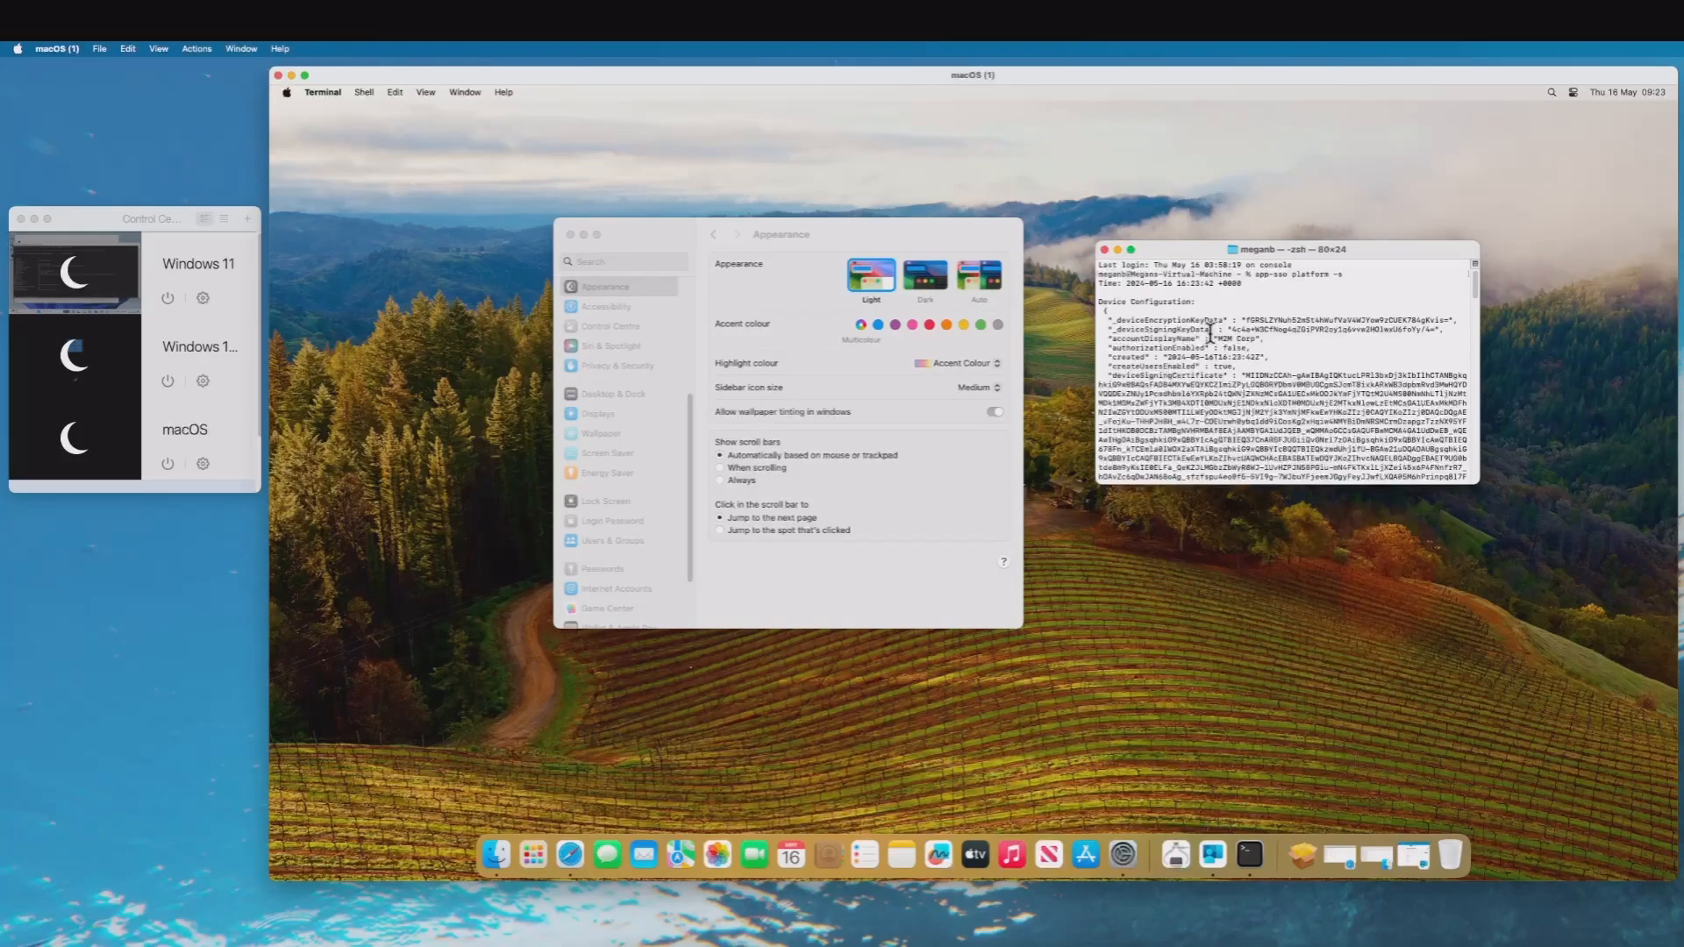
{"action": "left_click_drag", "start_coordinate": [1477, 287], "coordinate": [1477, 463]}
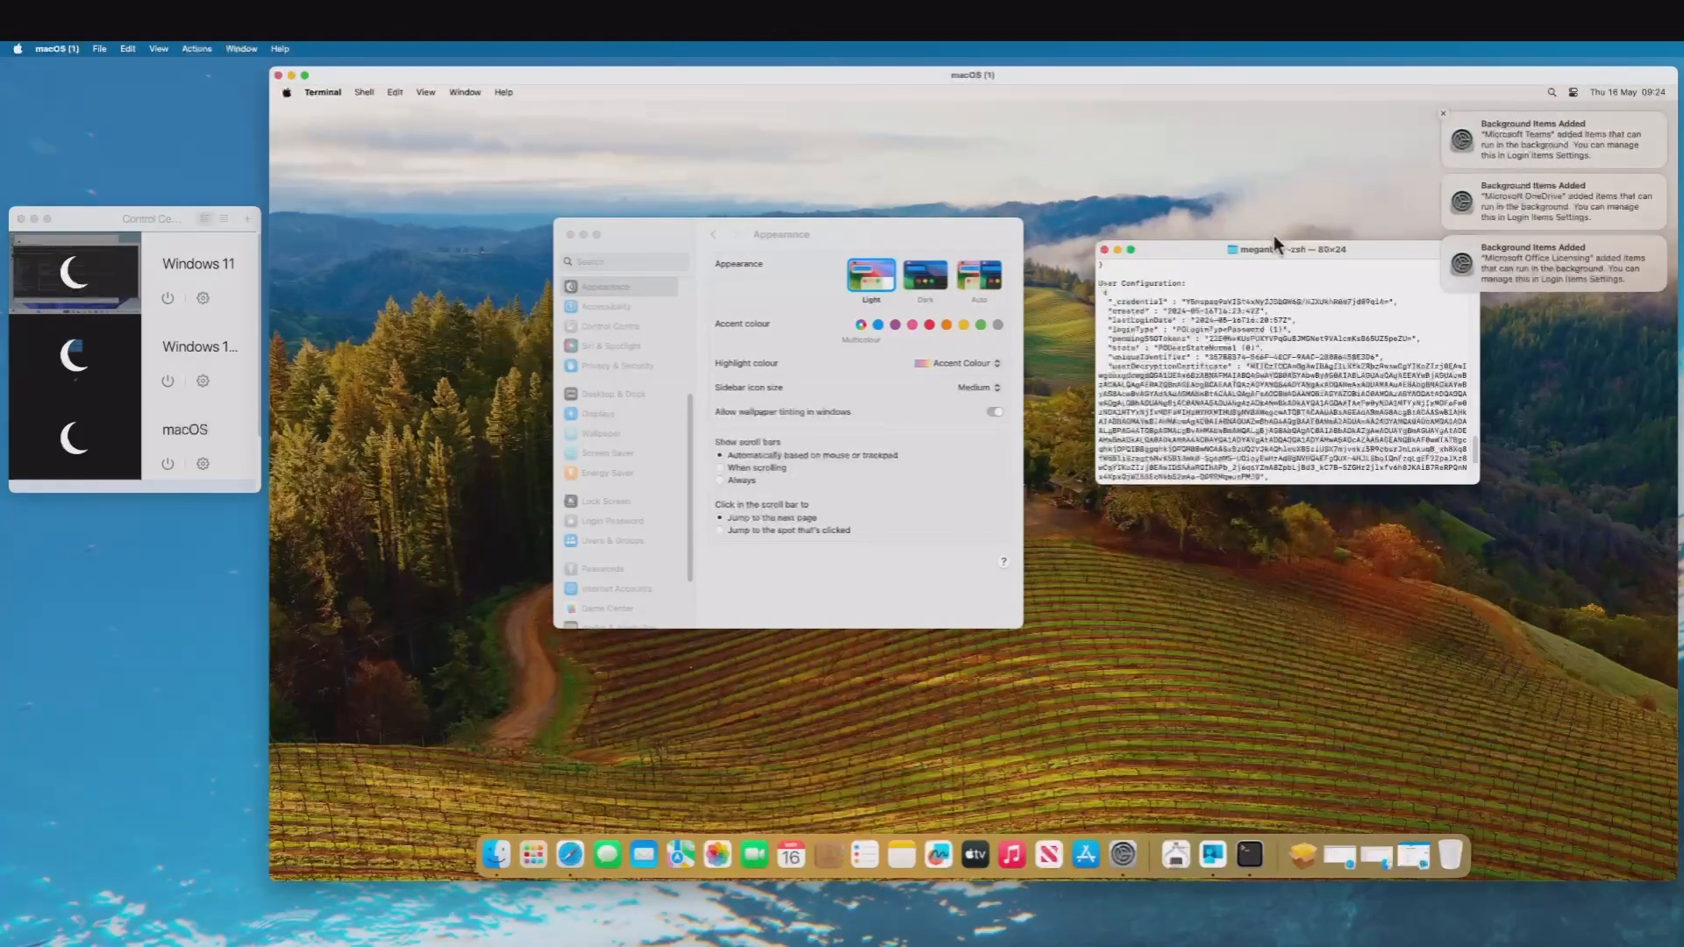
Step: Separate the Terminal and System Settings windows, and close both of them
{"action": "left_click_drag", "start_coordinate": [1203, 249], "coordinate": [1135, 258]}
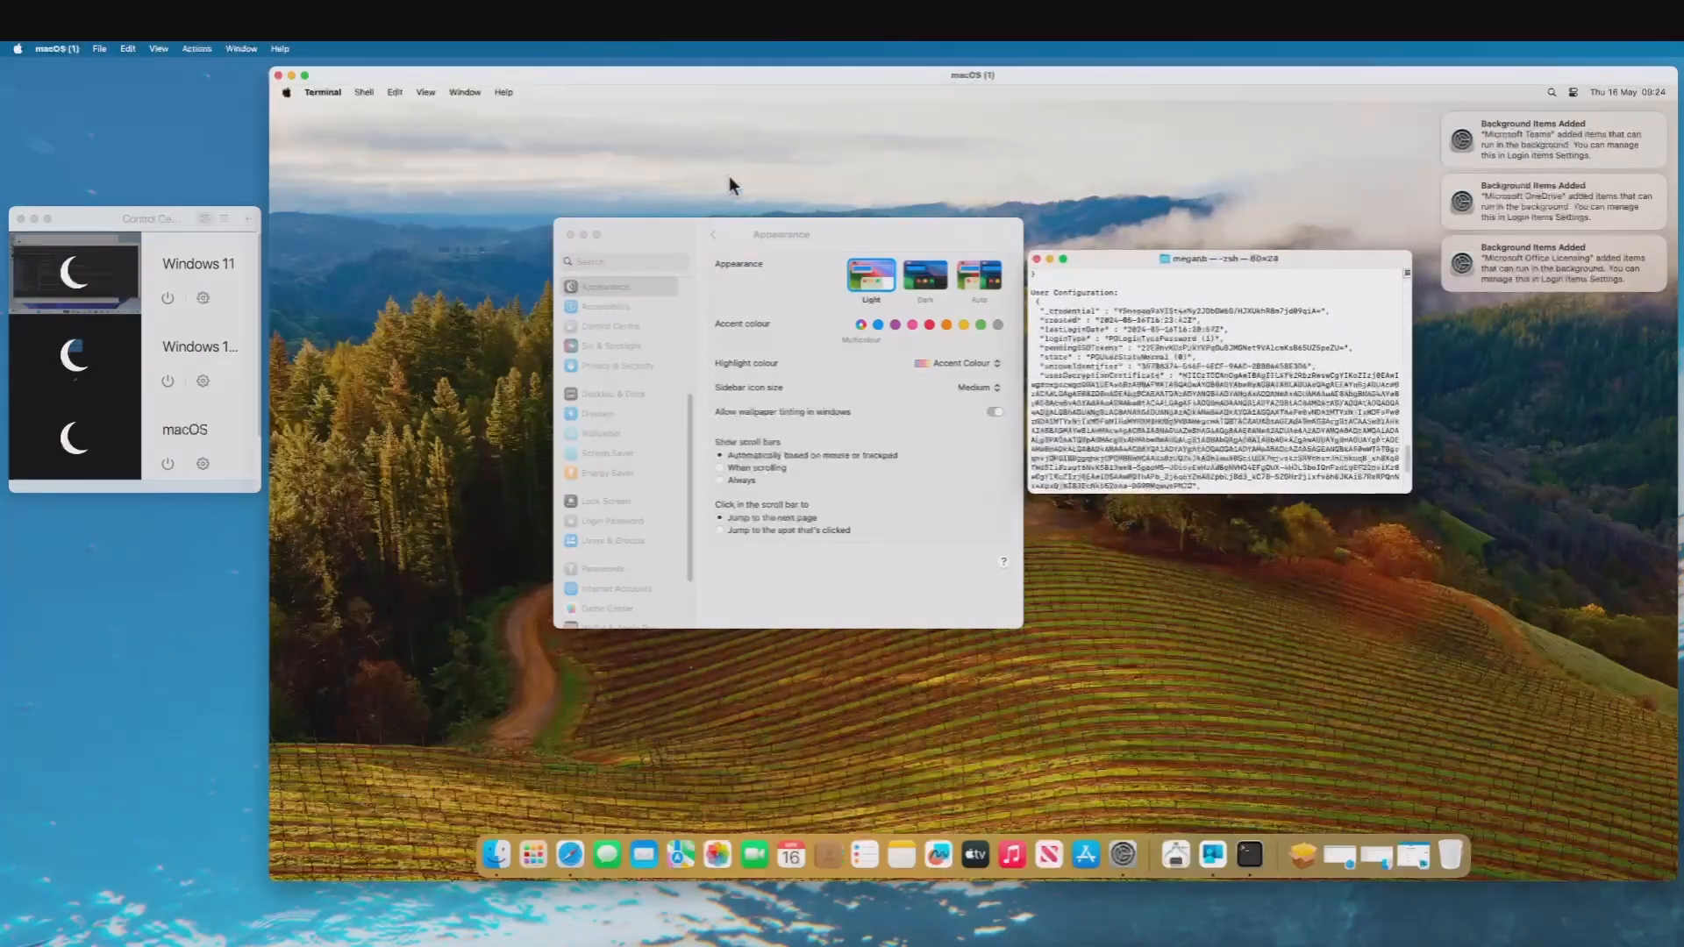
{"action": "left_click_drag", "start_coordinate": [845, 228], "coordinate": [764, 227]}
{"action": "left_click_drag", "start_coordinate": [1099, 254], "coordinate": [1028, 228]}
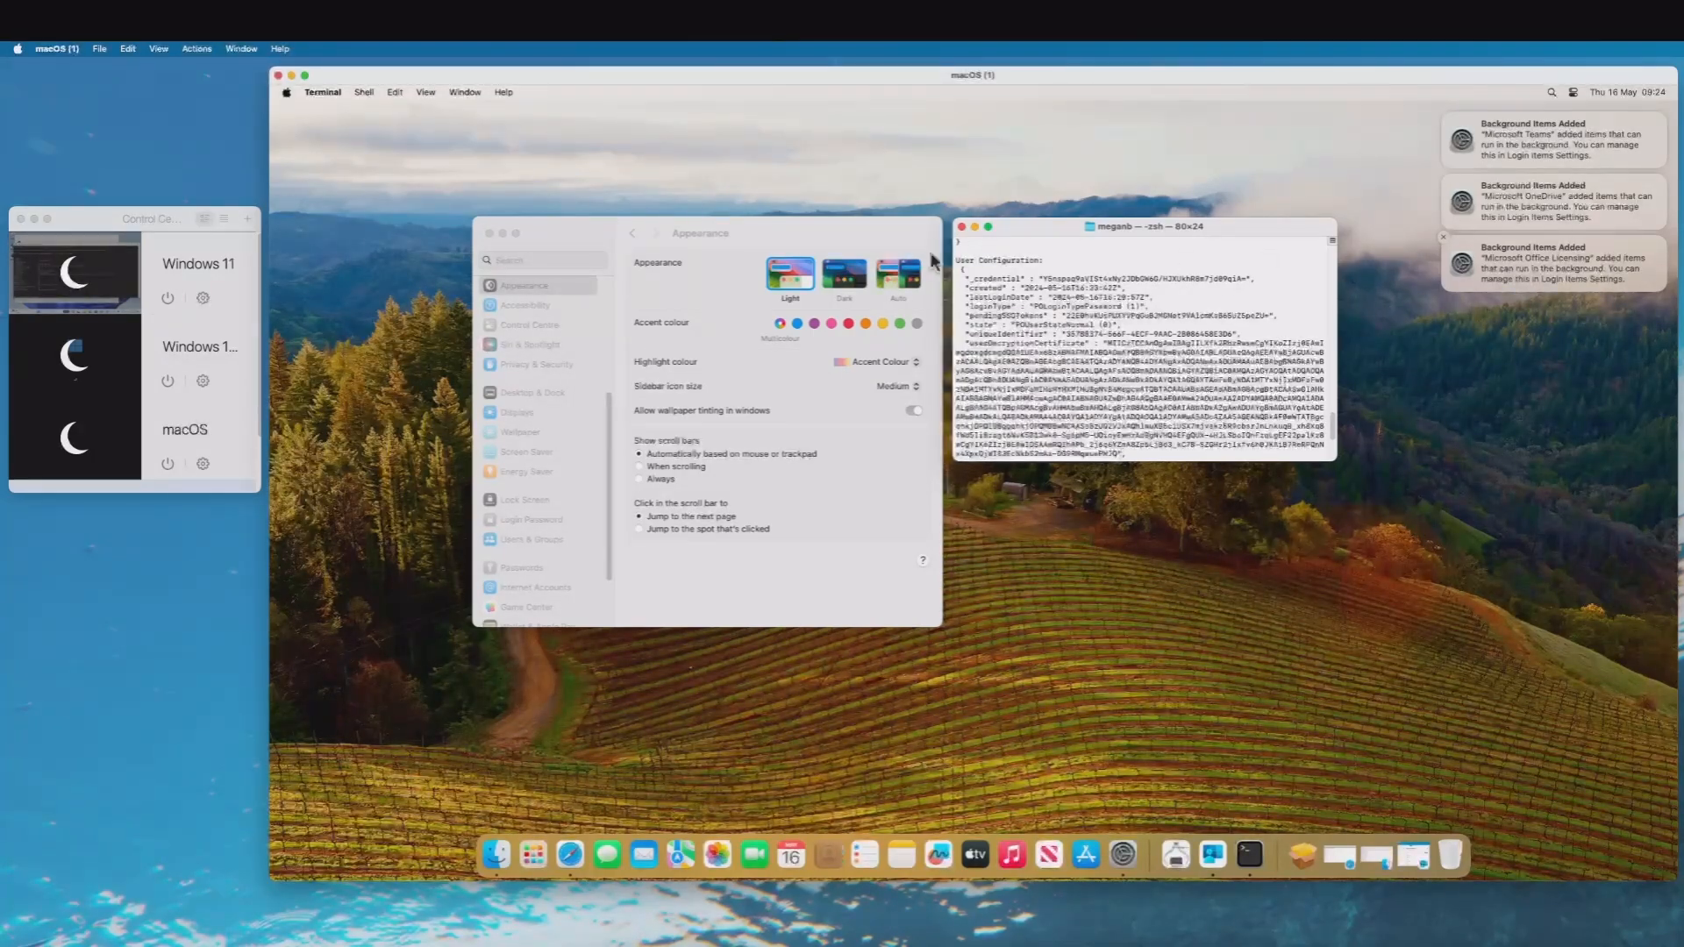
{"action": "left_click", "coordinate": [961, 226]}
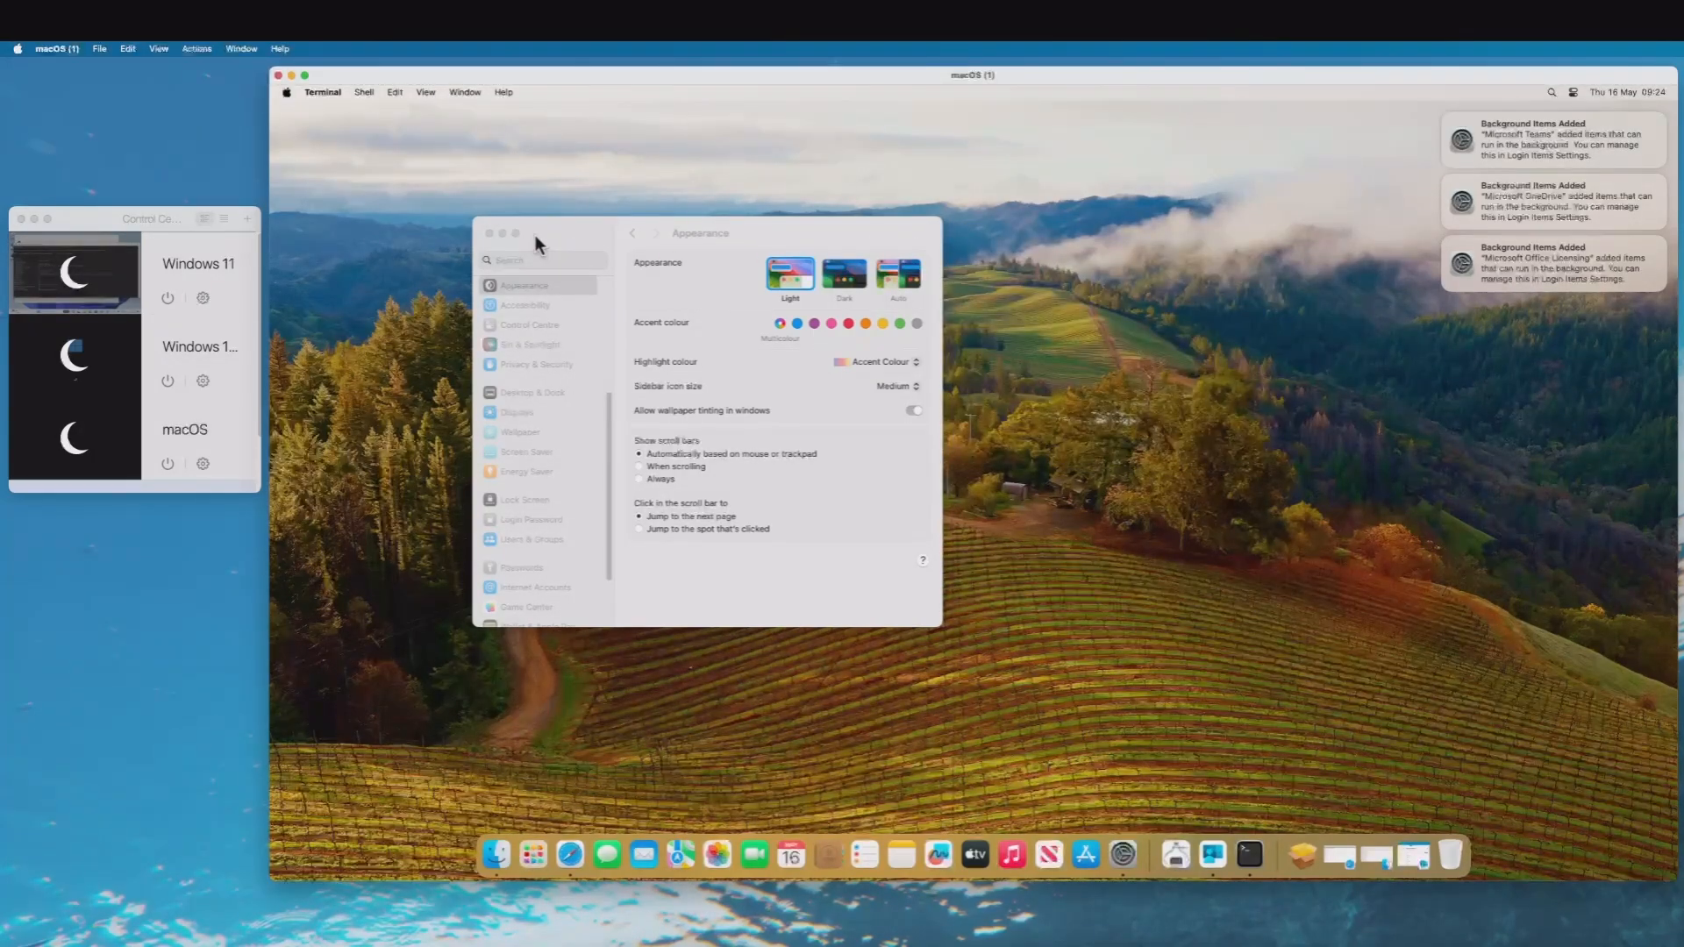
{"action": "left_click", "coordinate": [489, 233]}
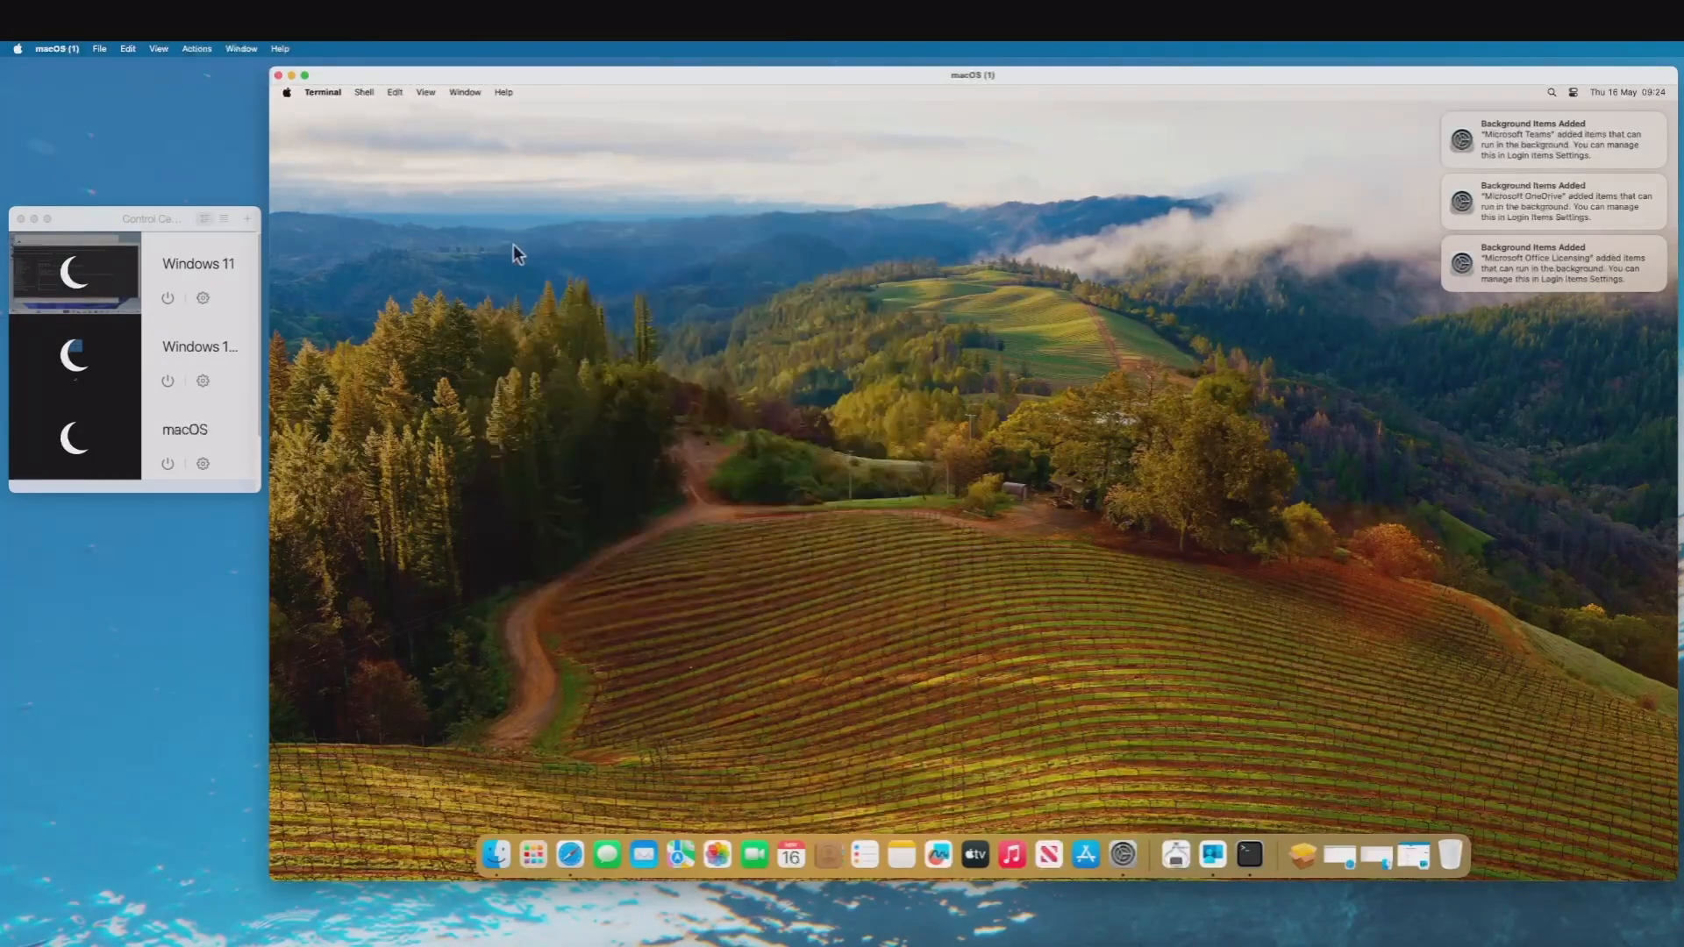
Step: Lock the Mac's screen and unlock it with the account password
{"action": "left_click", "coordinate": [287, 92]}
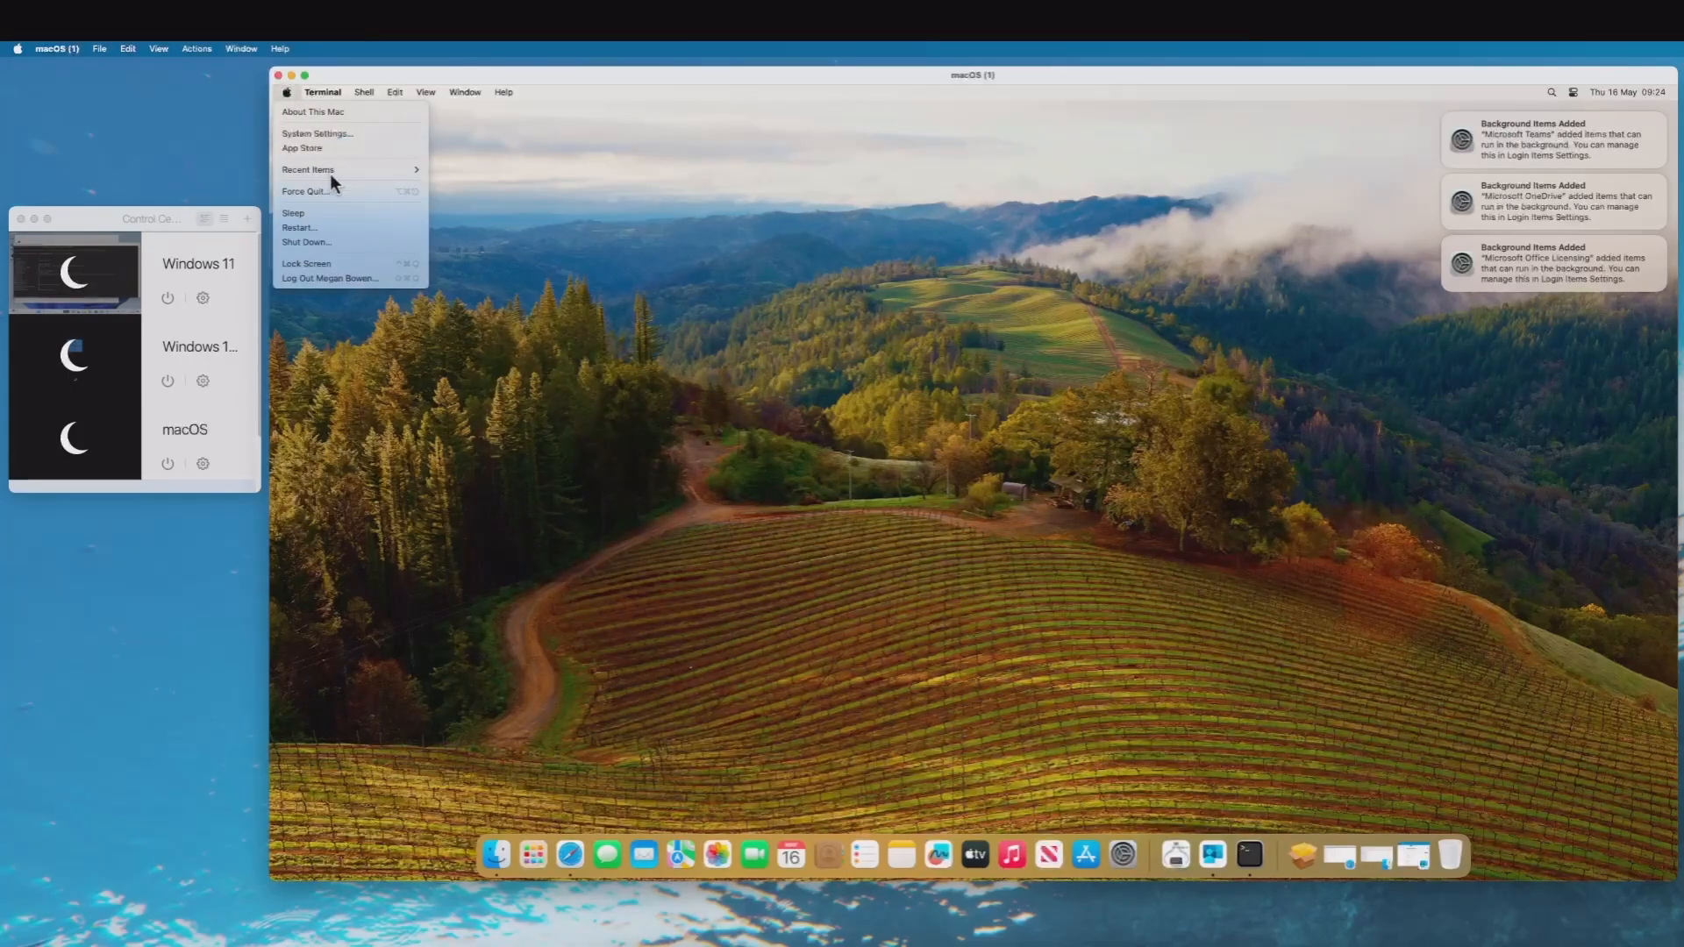
{"action": "left_click", "coordinate": [358, 264]}
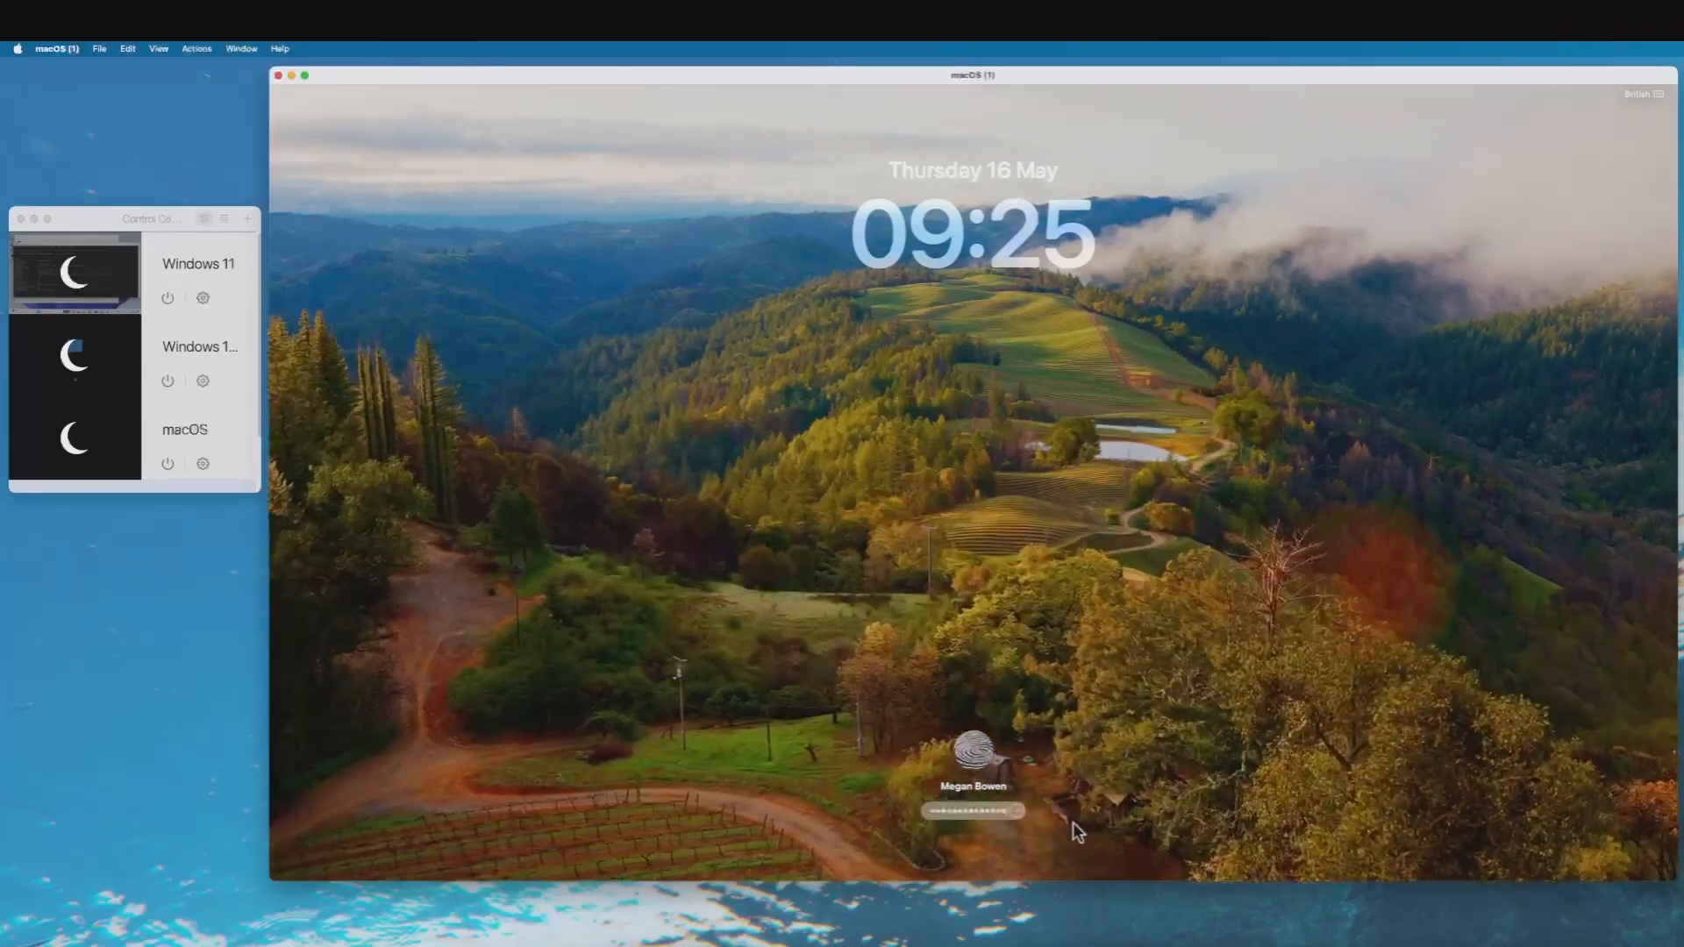
{"action": "left_click", "coordinate": [1017, 811]}
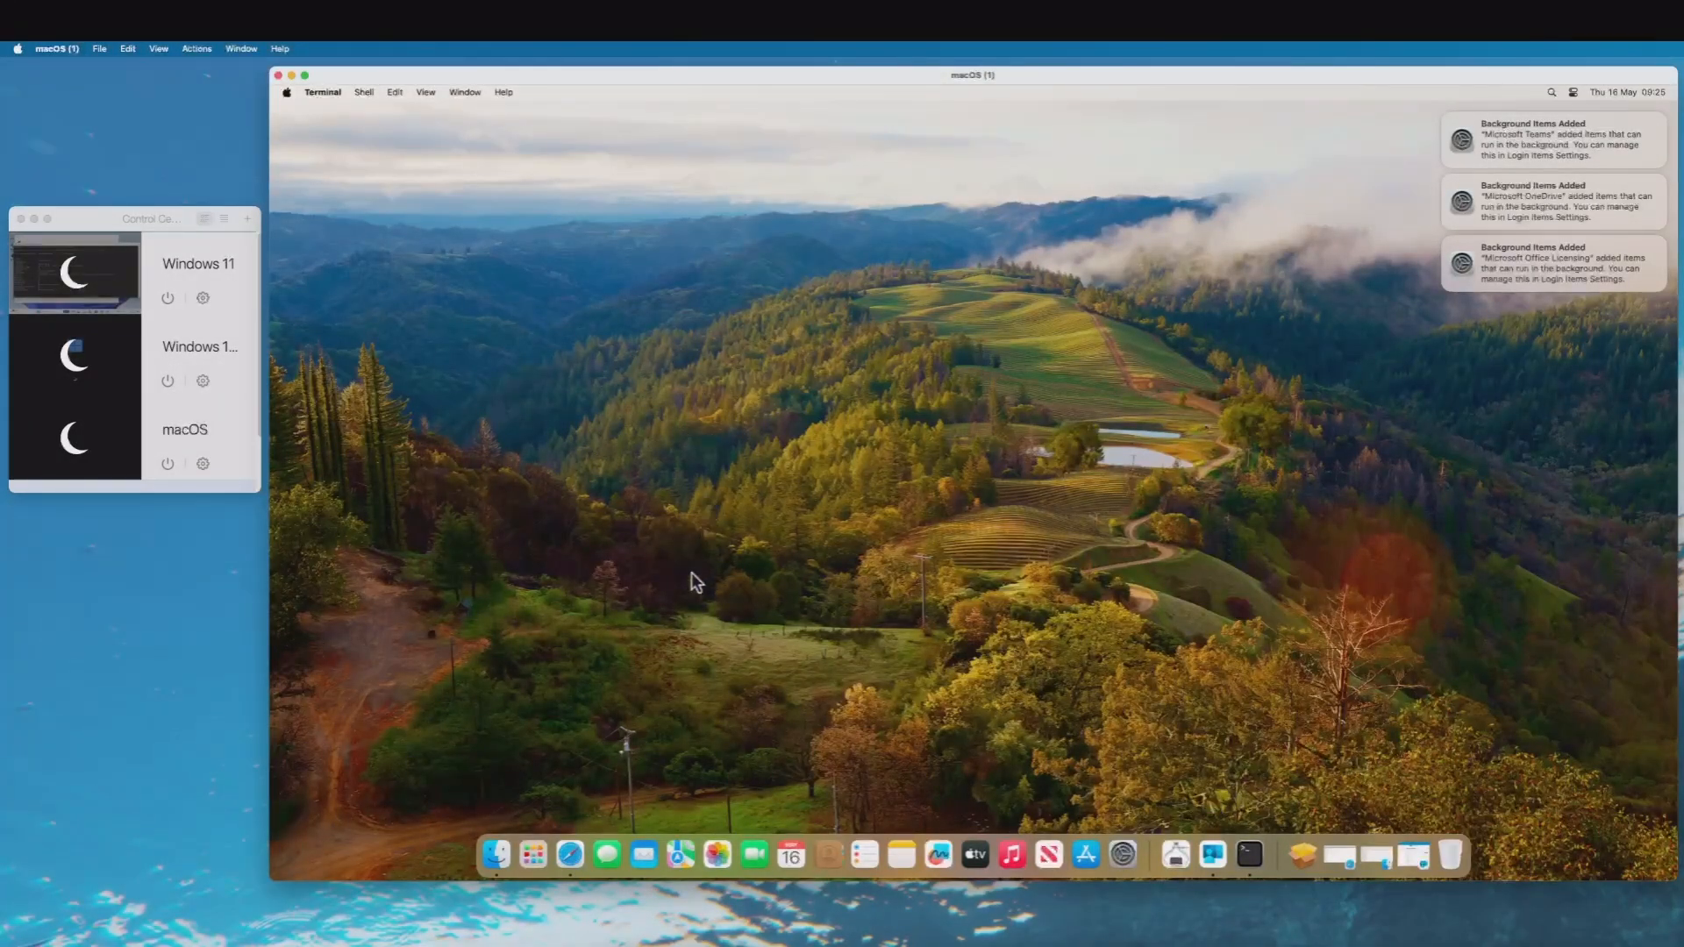
Step: Launch Microsoft Word and sign in with the work account's e-mail address
{"action": "left_click", "coordinate": [533, 853]}
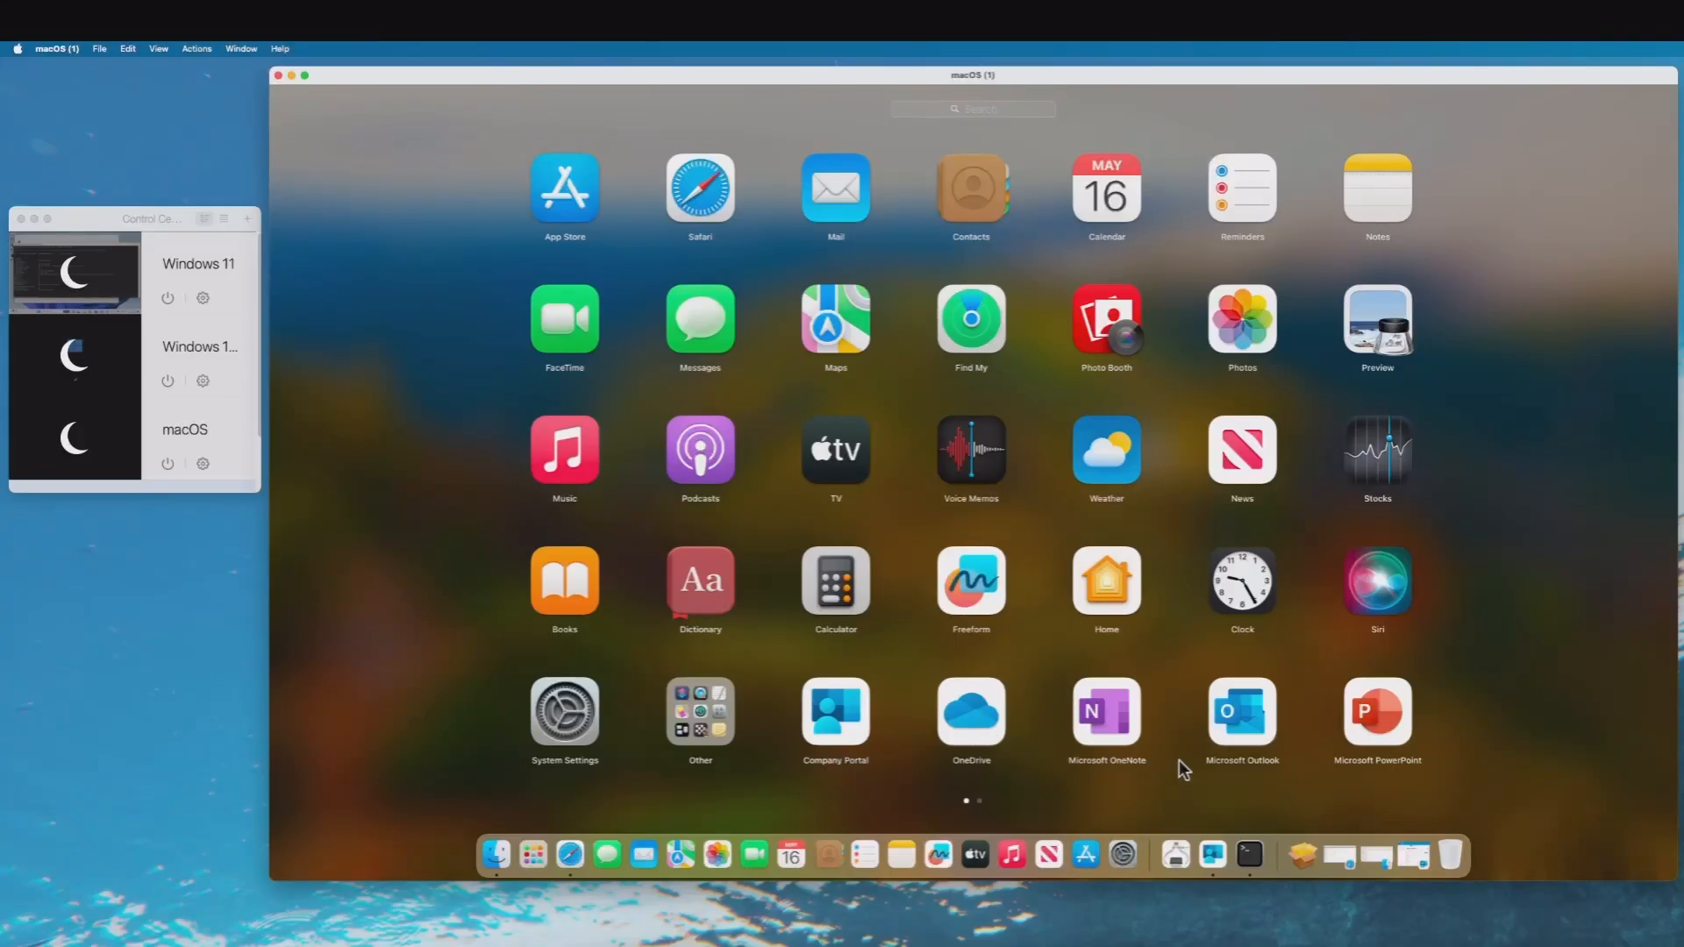
{"action": "scroll", "coordinate": [1201, 744], "scroll_direction": "right", "scroll_amount": 3}
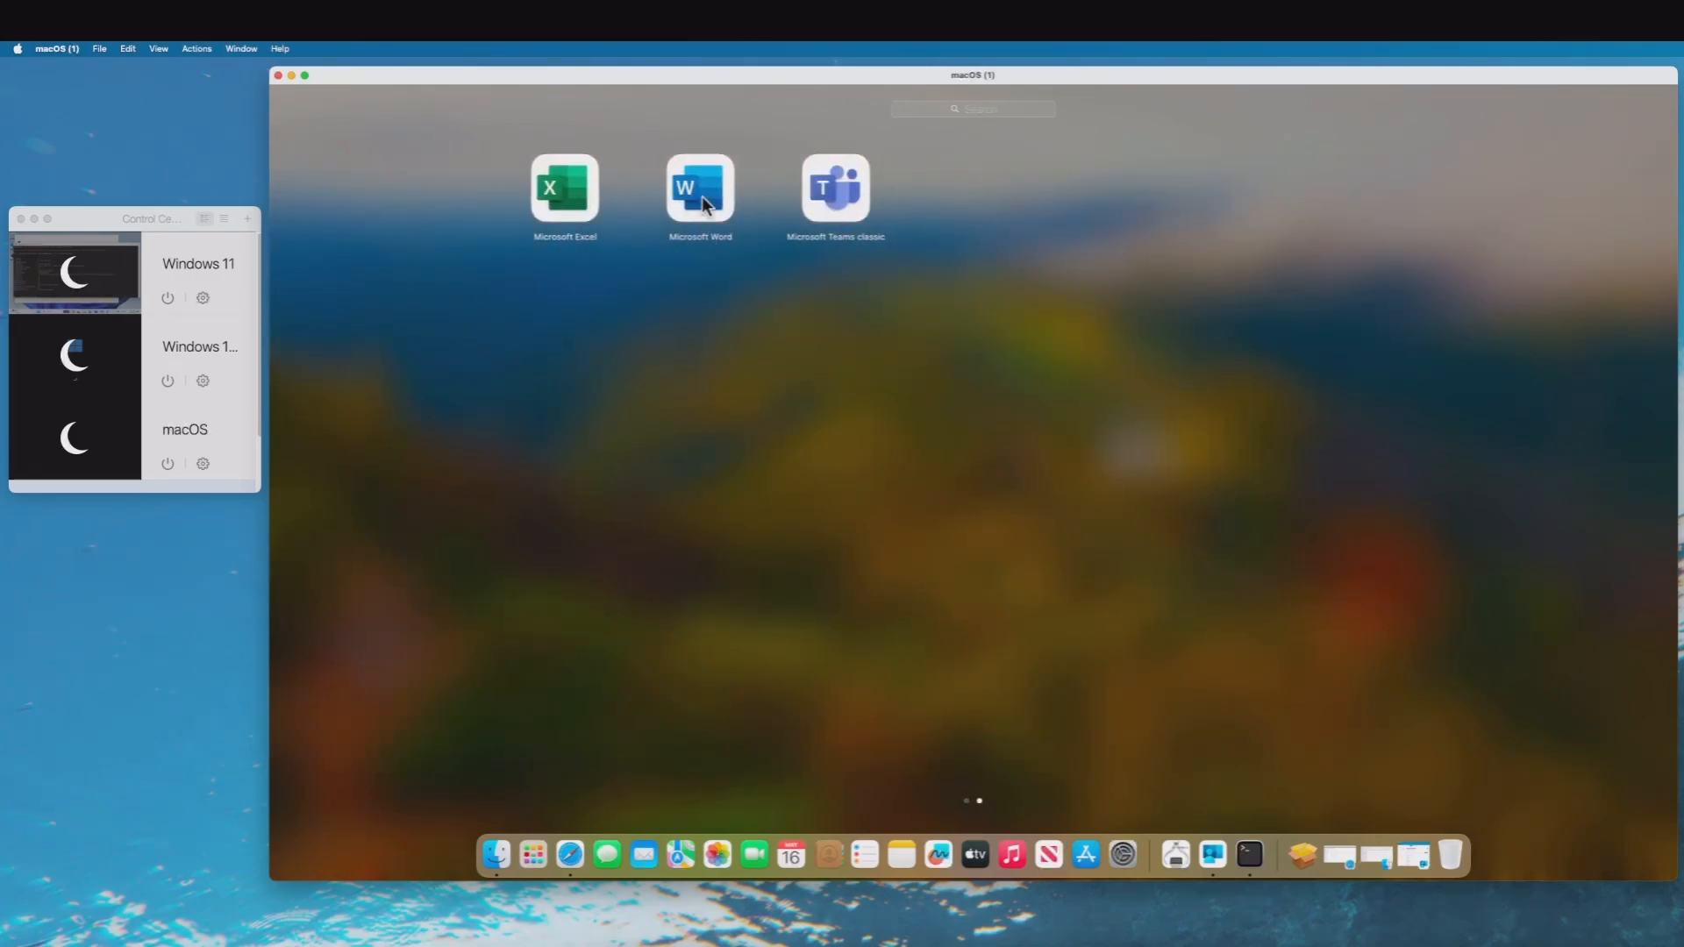
{"action": "left_click", "coordinate": [702, 197]}
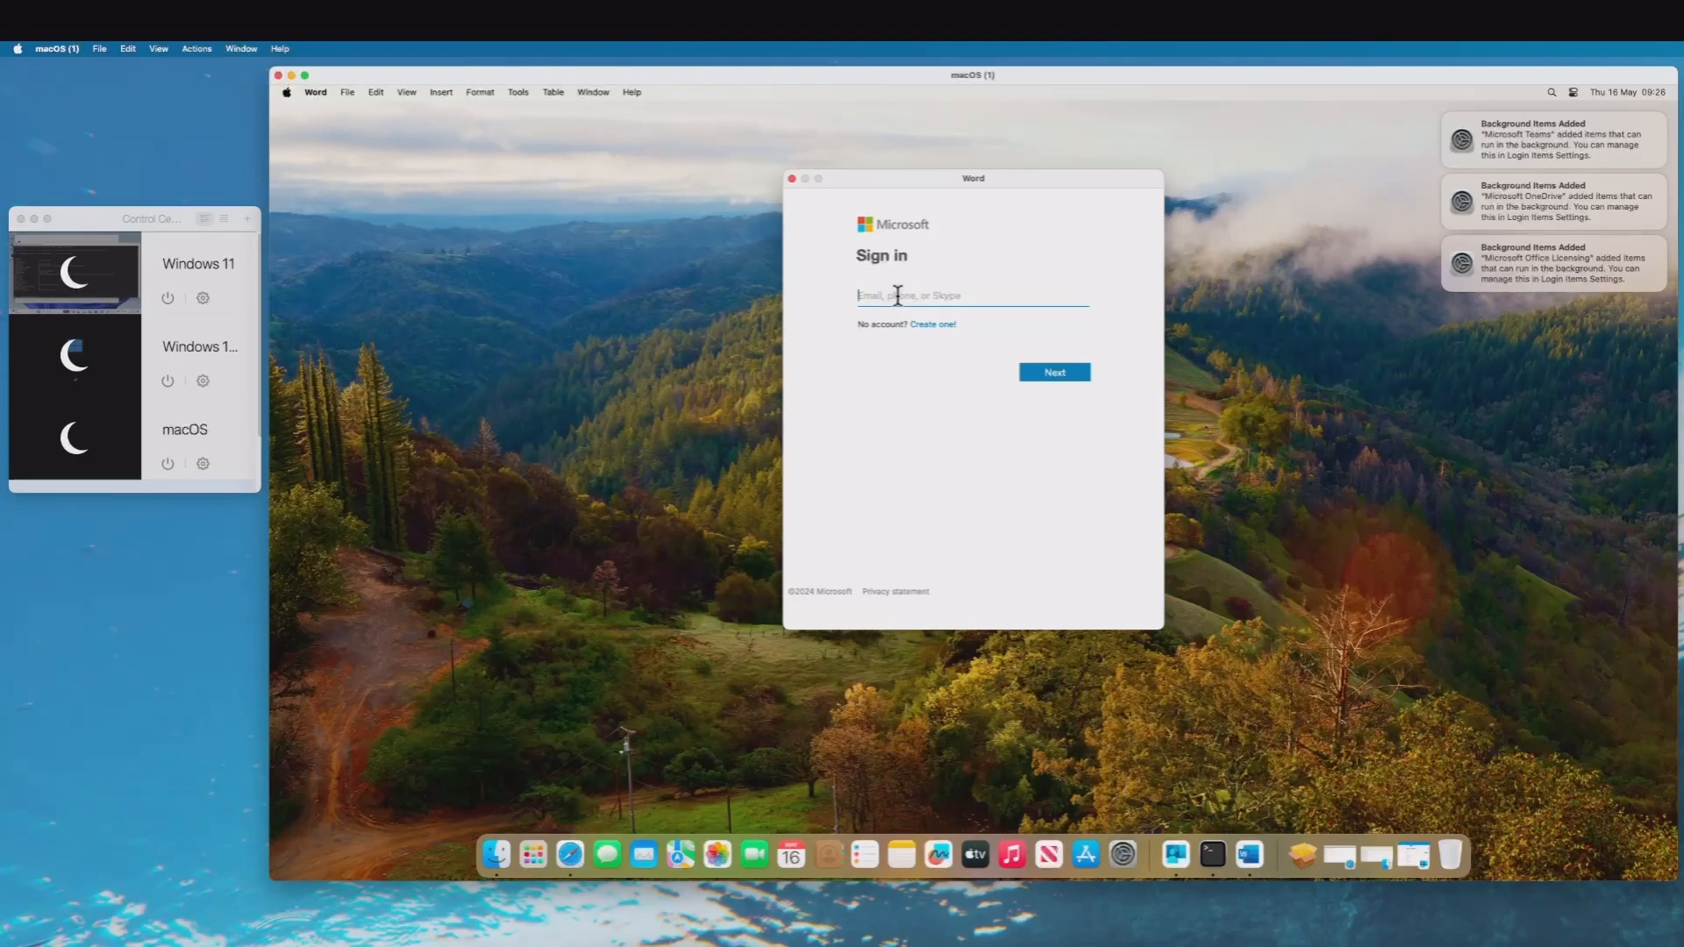
{"action": "key", "text": "super+v"}
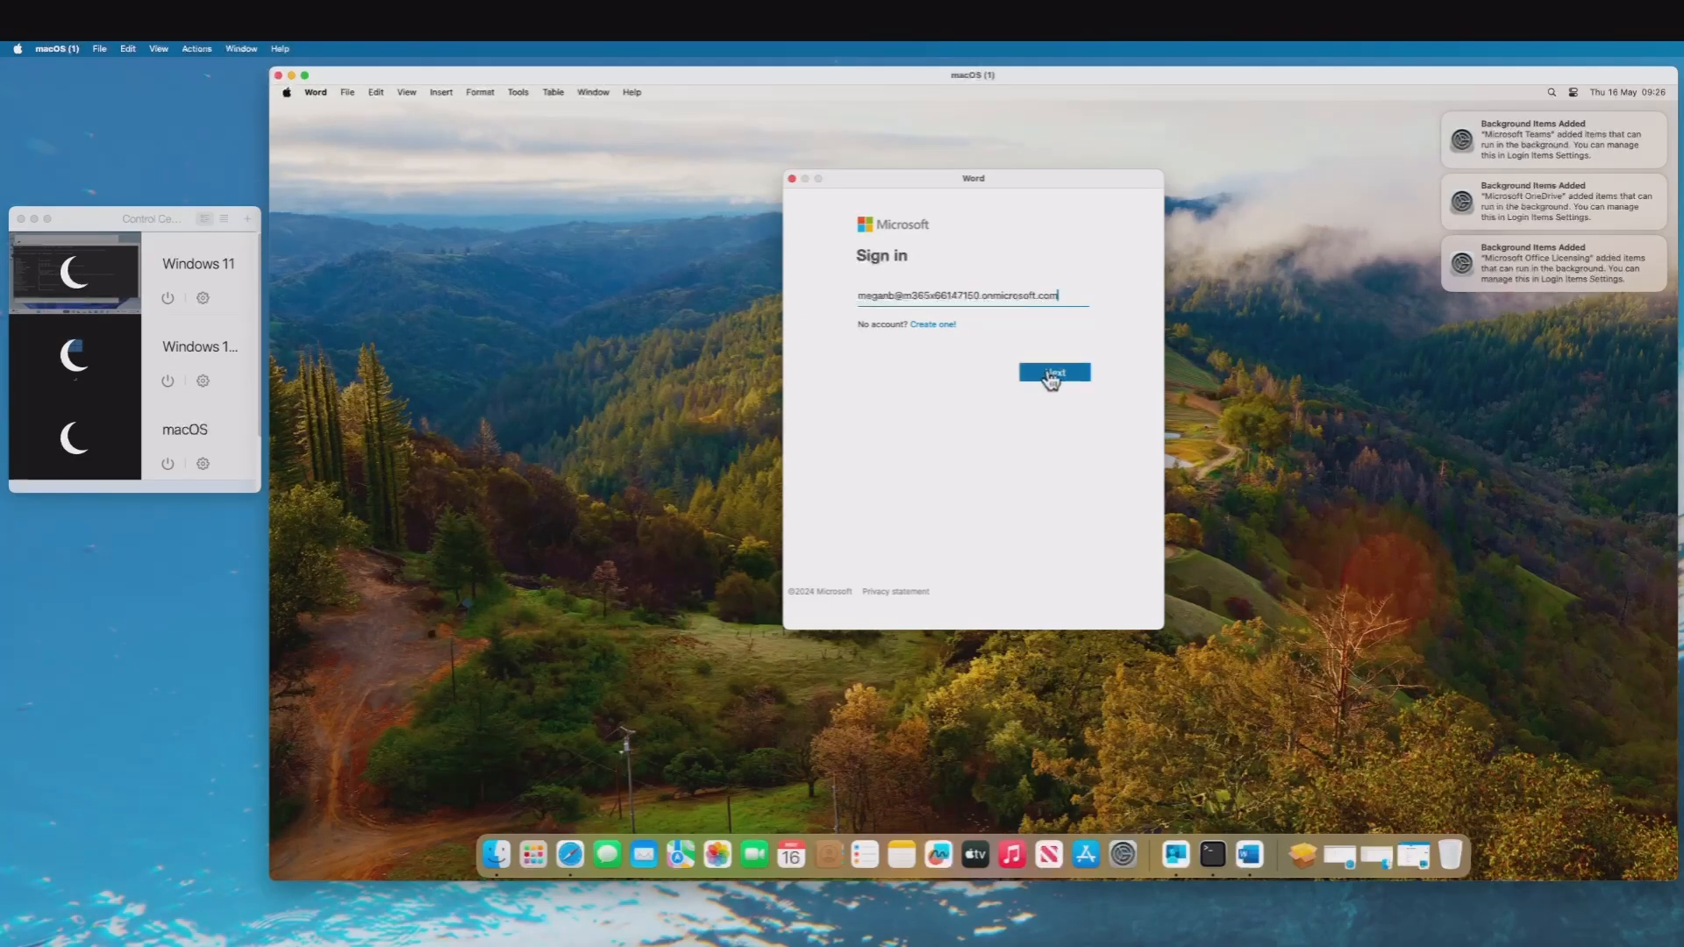
{"action": "left_click", "coordinate": [1056, 373]}
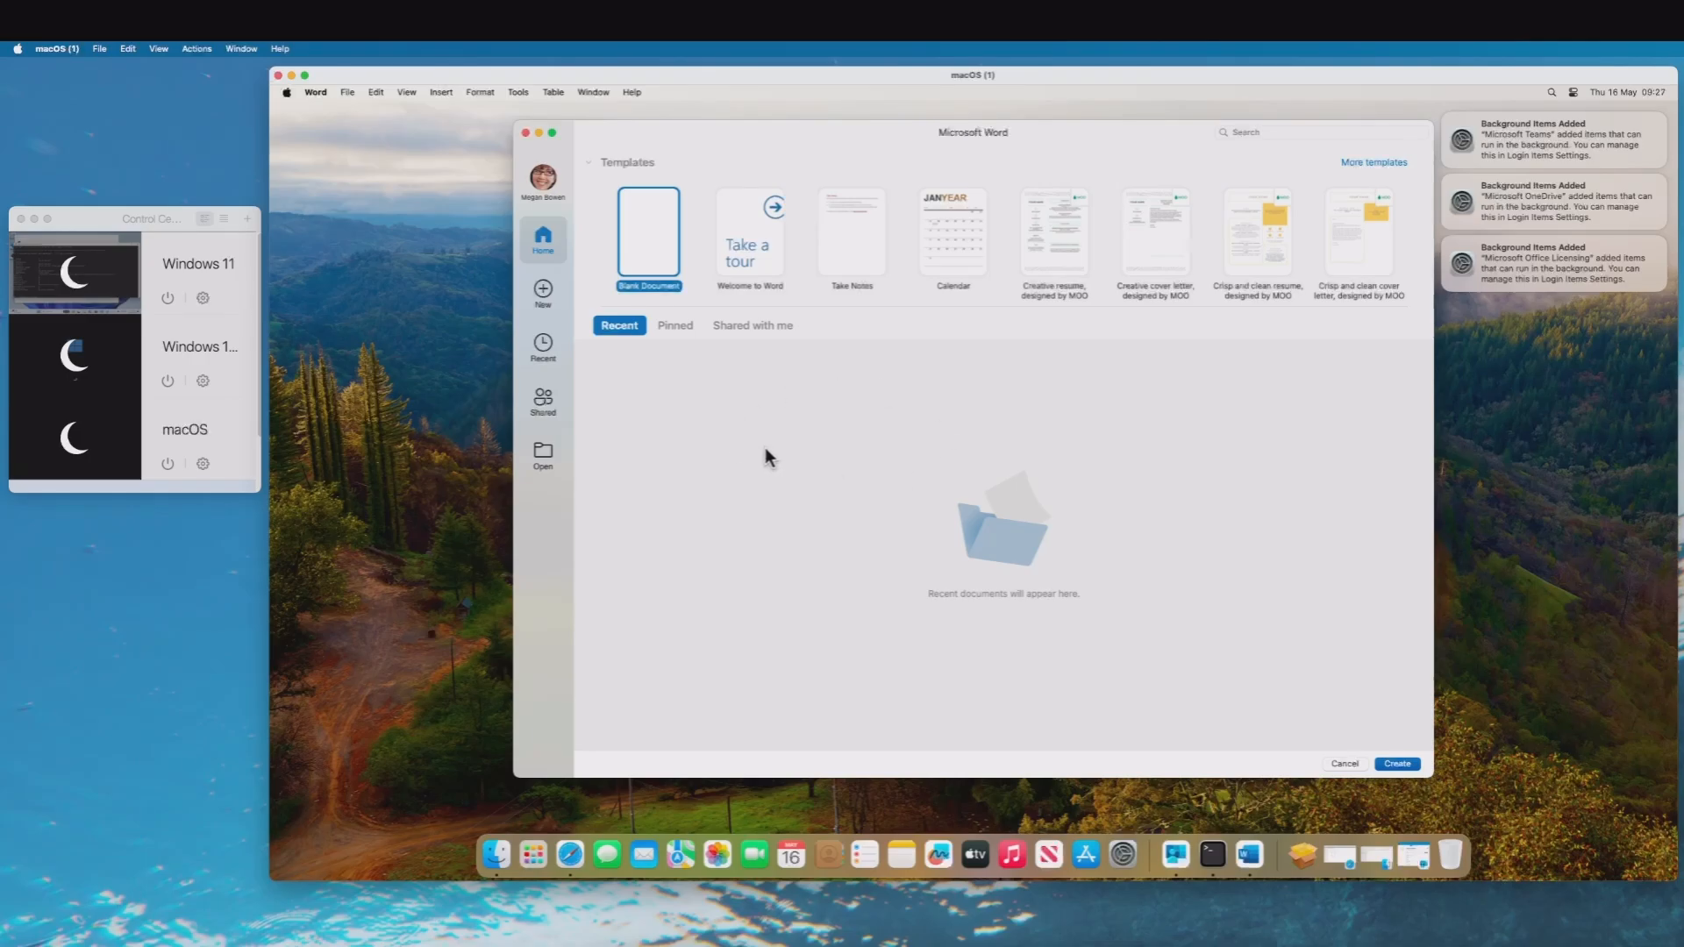
Step: Launch Microsoft Excel to check single sign-on in a second Office app
{"action": "left_click", "coordinate": [534, 854]}
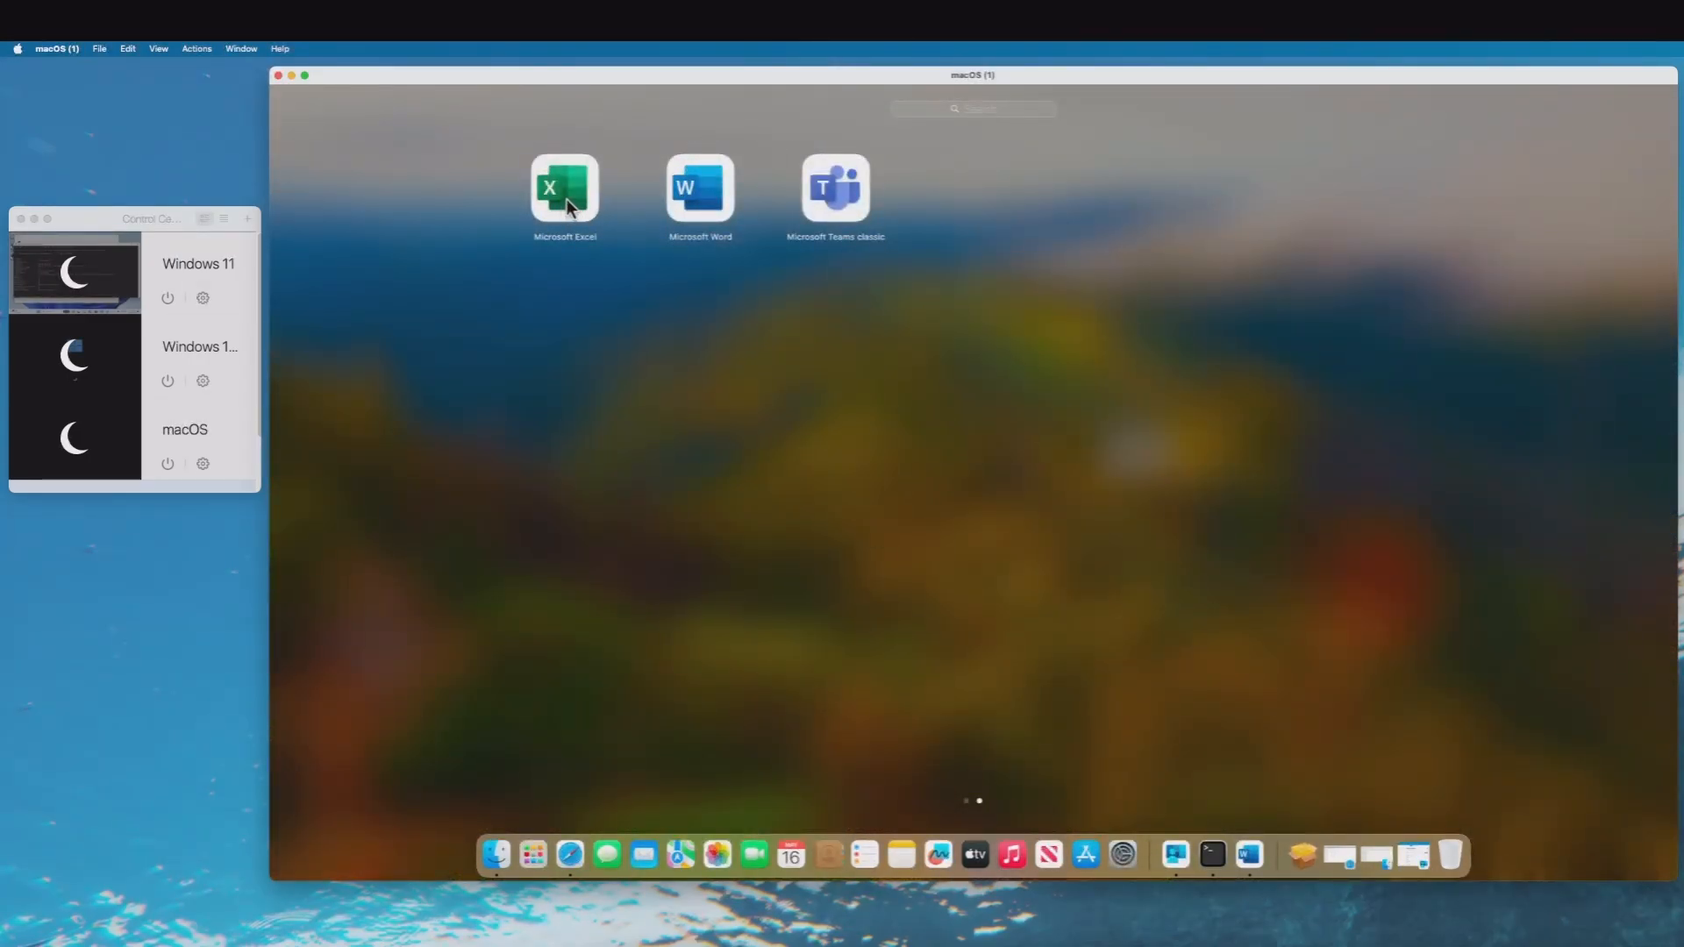
{"action": "left_click", "coordinate": [566, 198]}
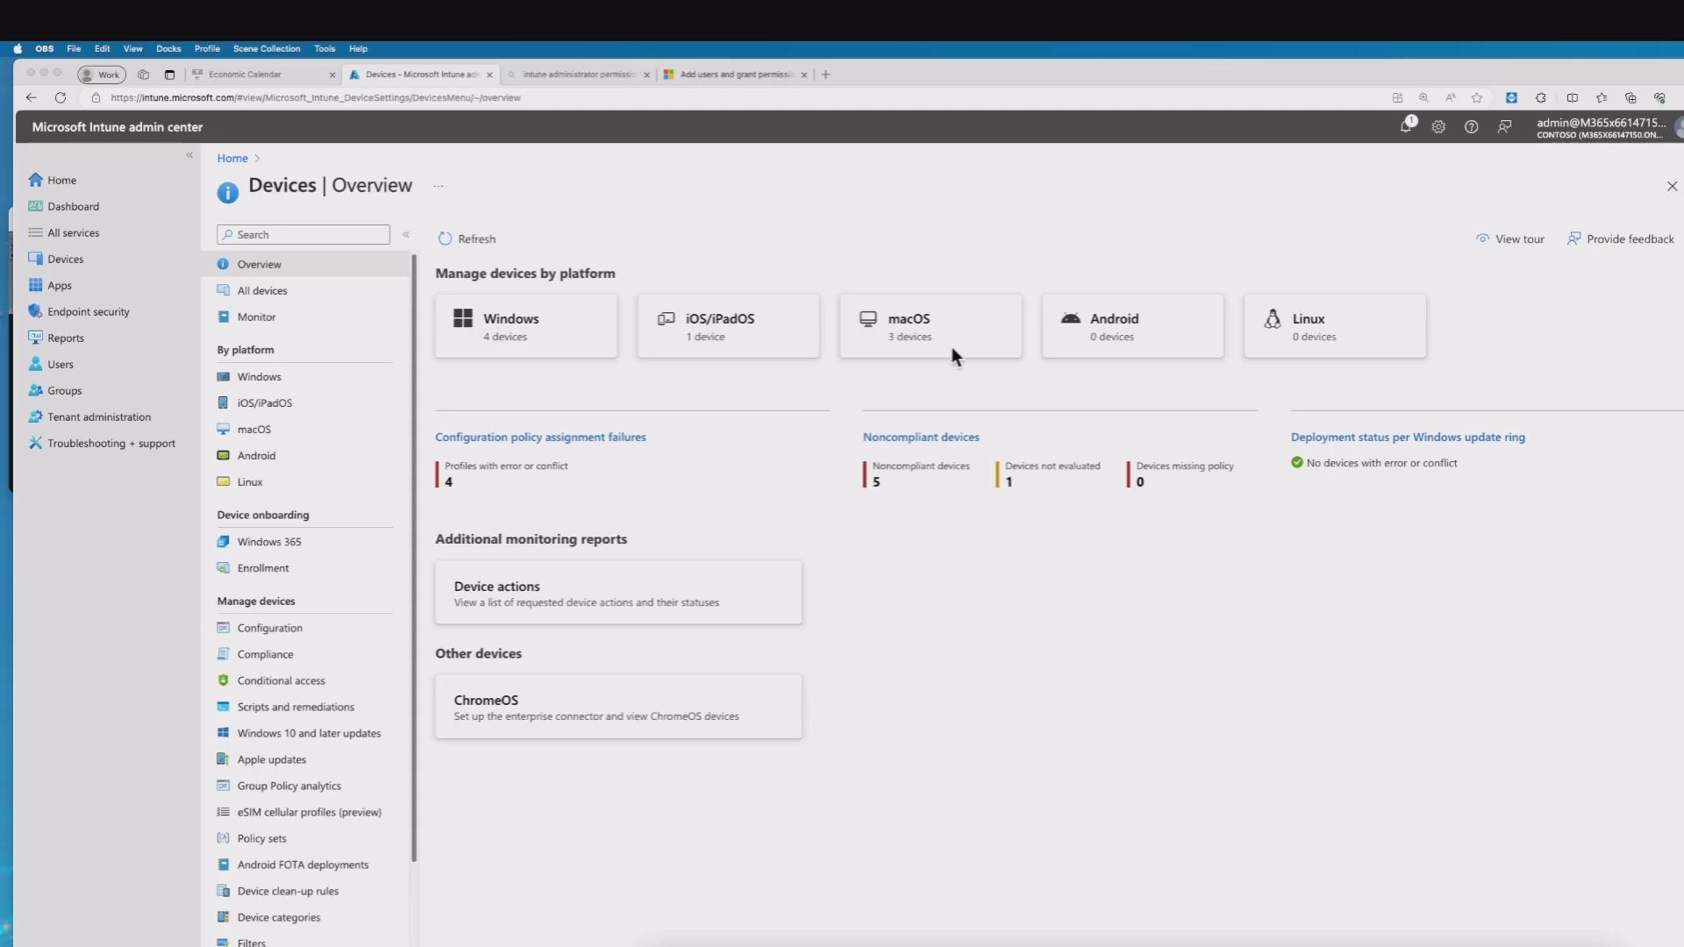
Step: In the Intune admin center, open the personal macOS virtual machine's device configuration and view its Platform SSO settings catalog profile
{"action": "left_click", "coordinate": [903, 327]}
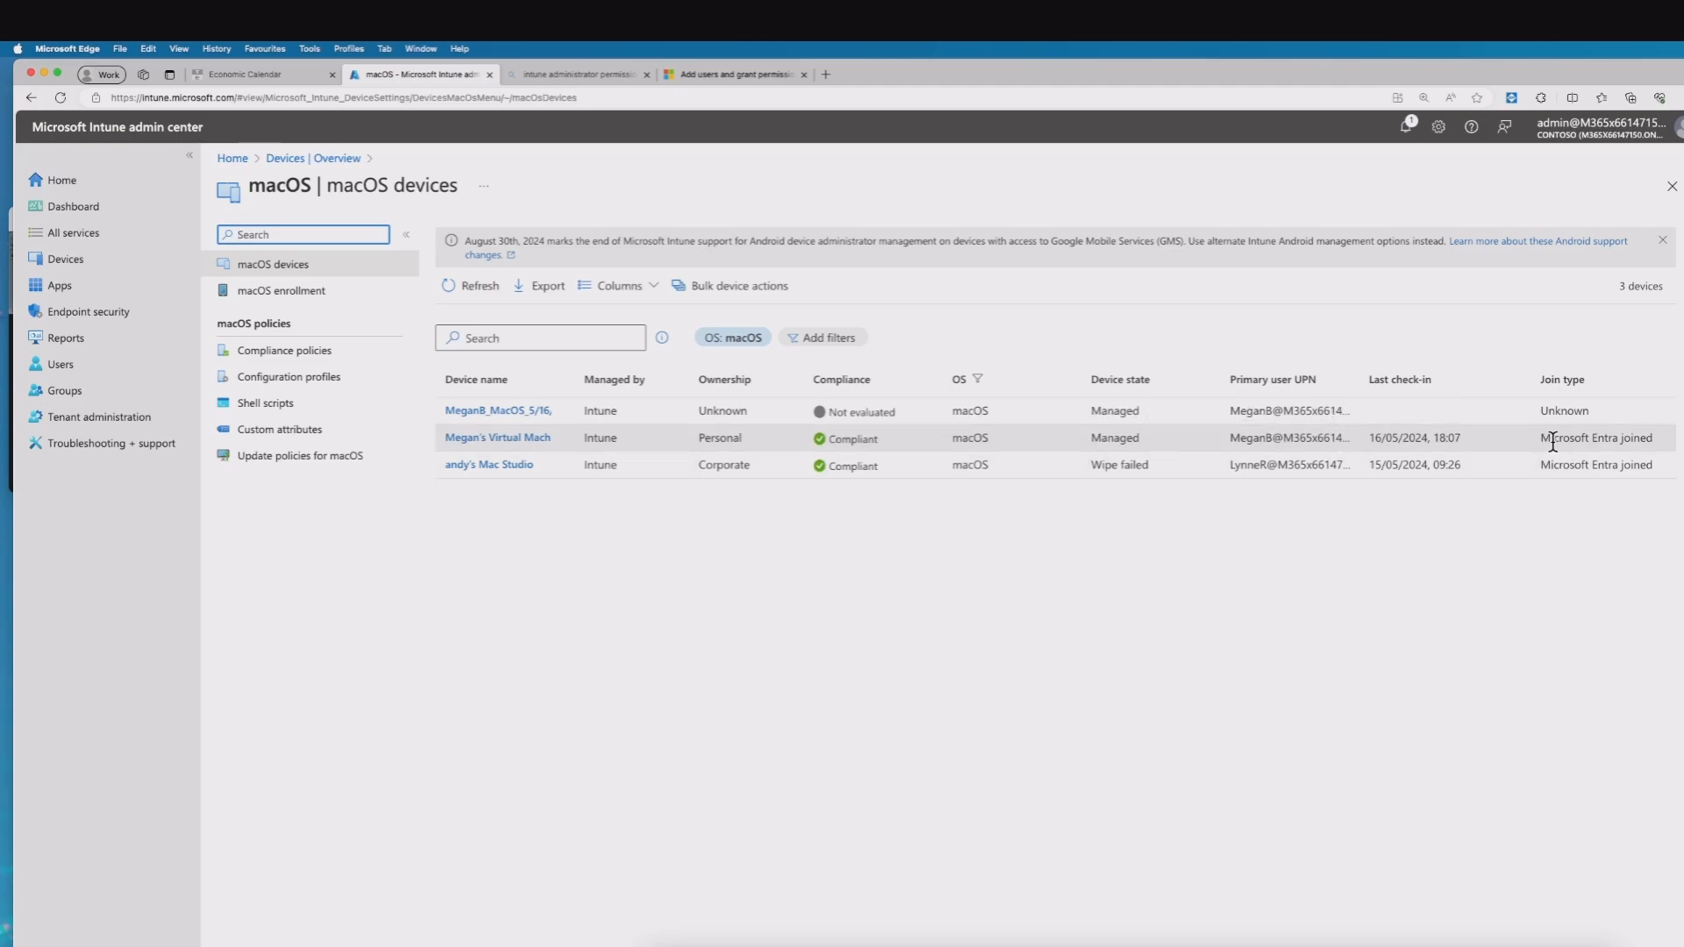
{"action": "left_click", "coordinate": [524, 437]}
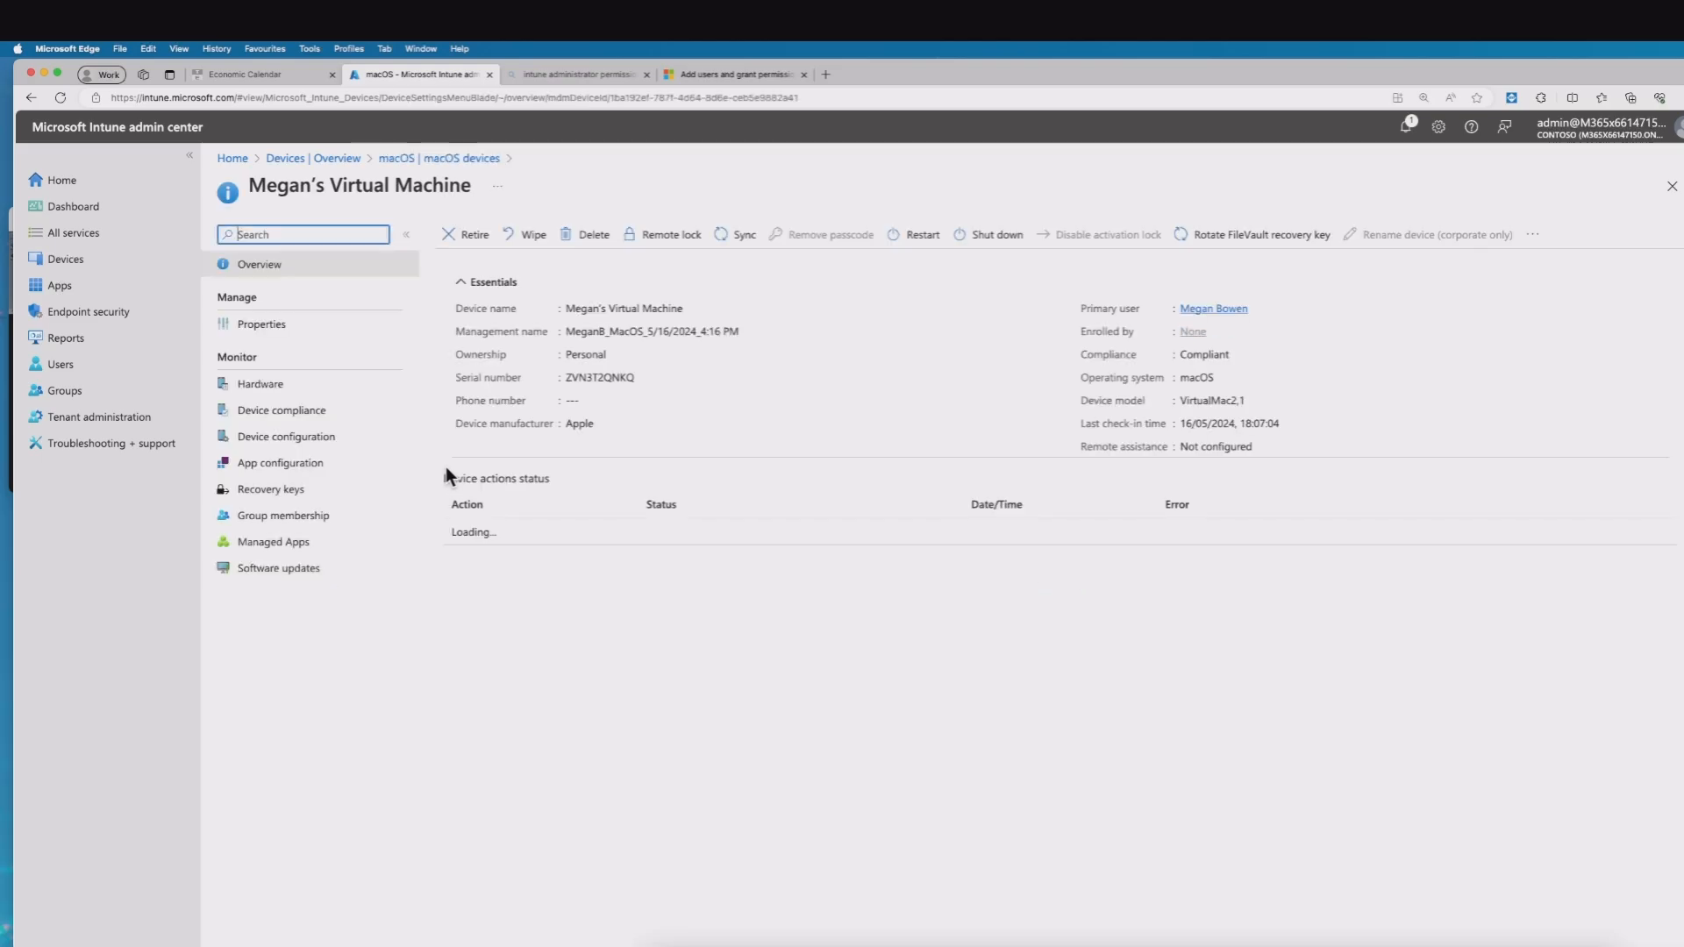
{"action": "left_click", "coordinate": [307, 466]}
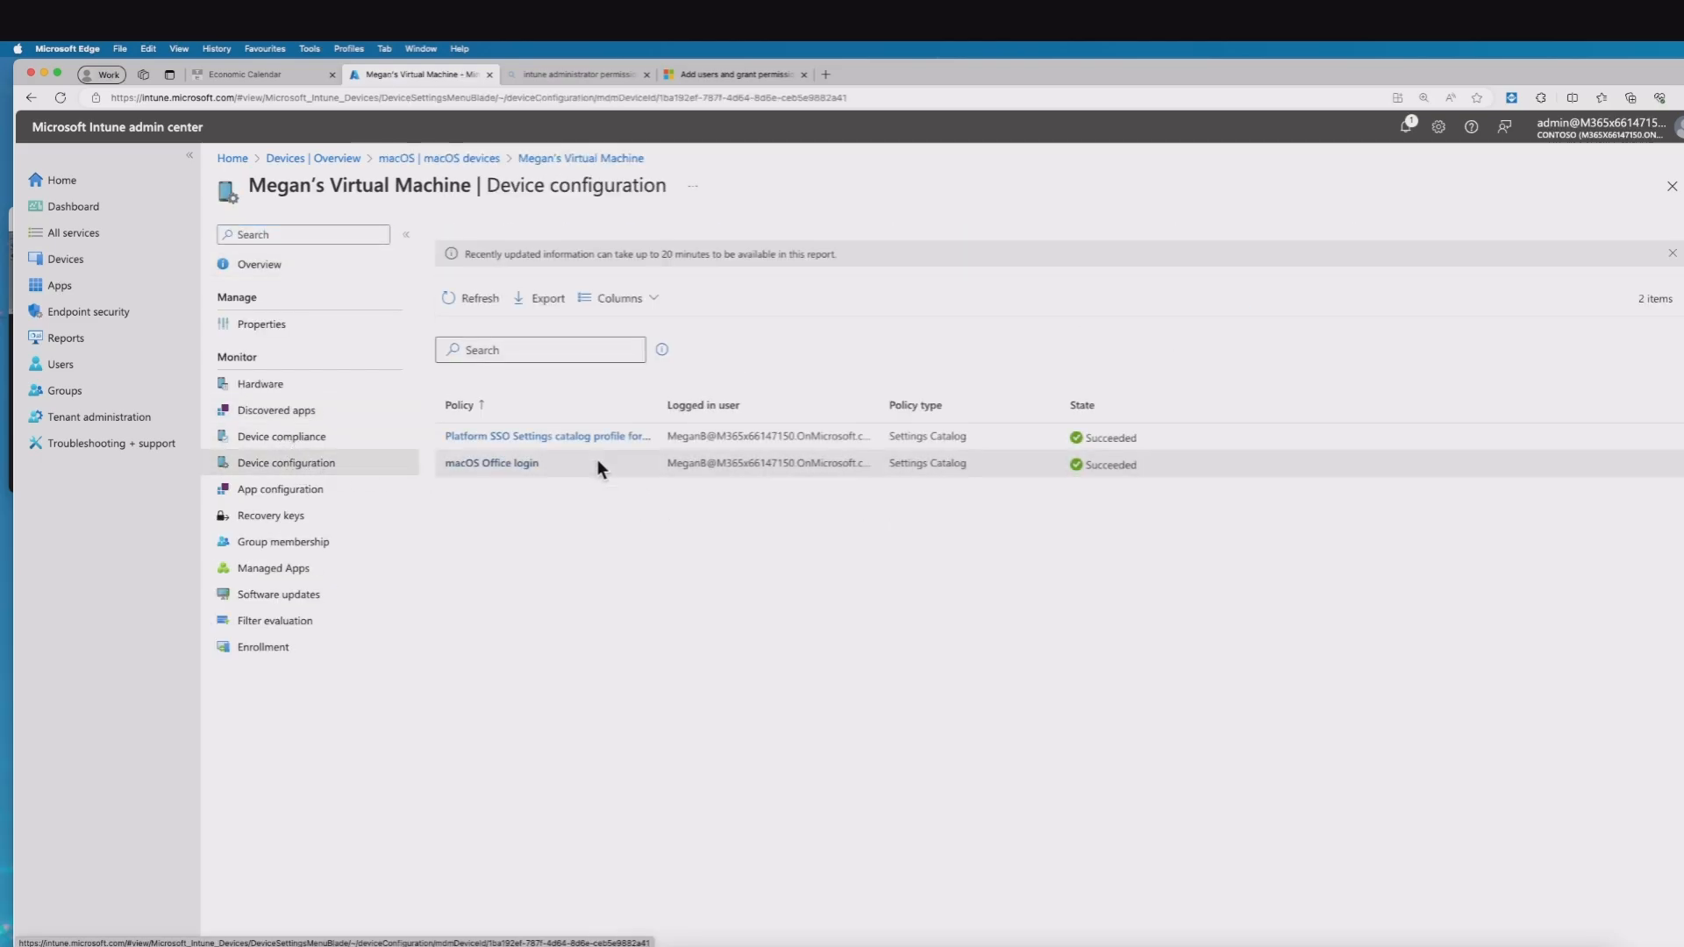
{"action": "left_click", "coordinate": [550, 439]}
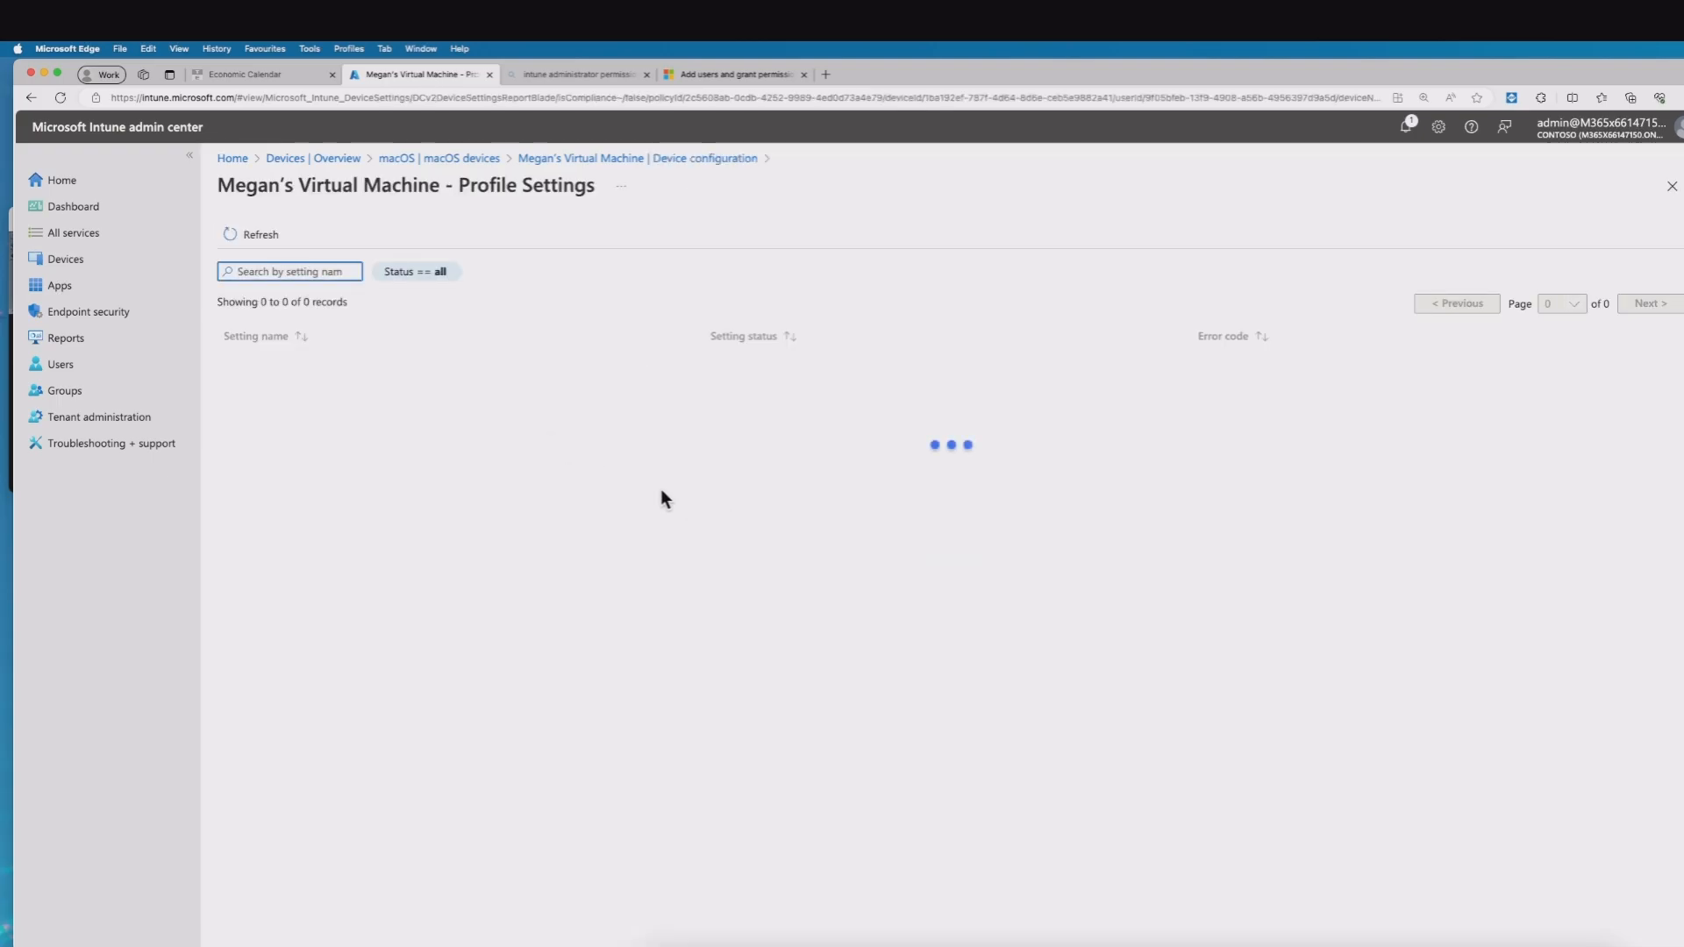